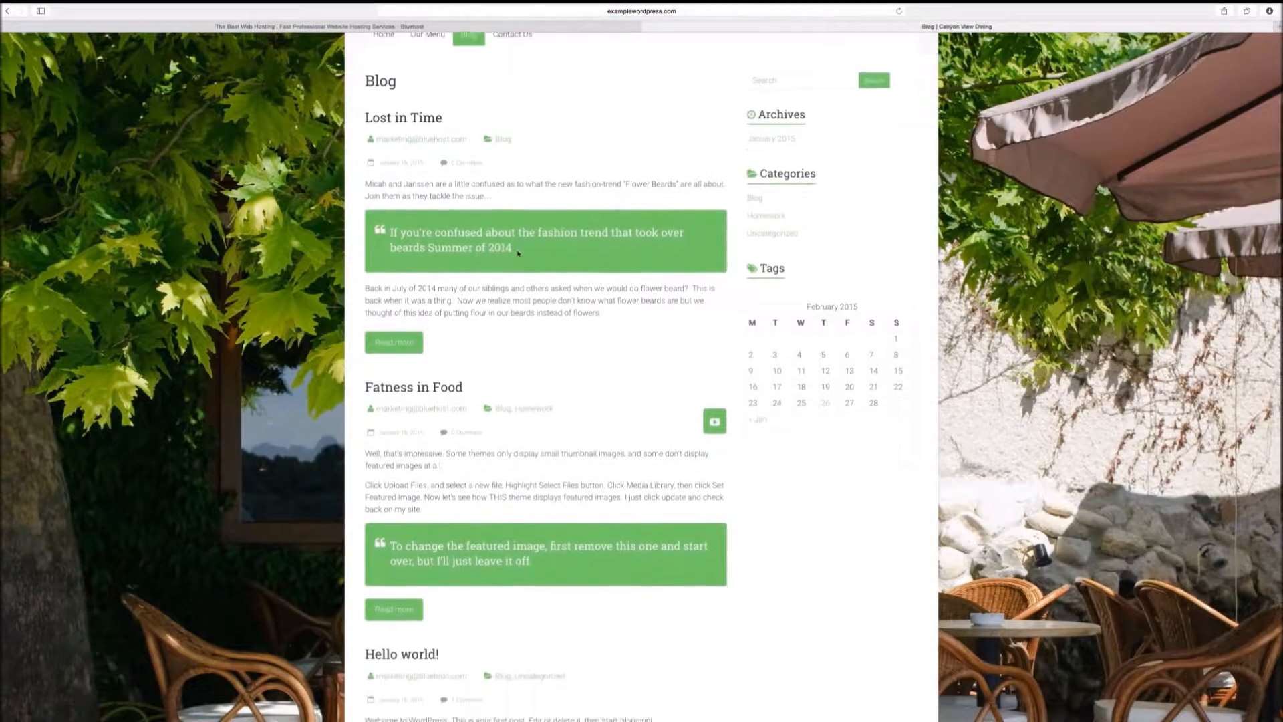
Scroll back up the Blog page and go to the restaurant's Our Menu page.
{"action": "scroll", "coordinate": [518, 254], "scroll_direction": "up", "scroll_amount": 4}
{"action": "scroll", "coordinate": [517, 253], "scroll_direction": "up", "scroll_amount": 3}
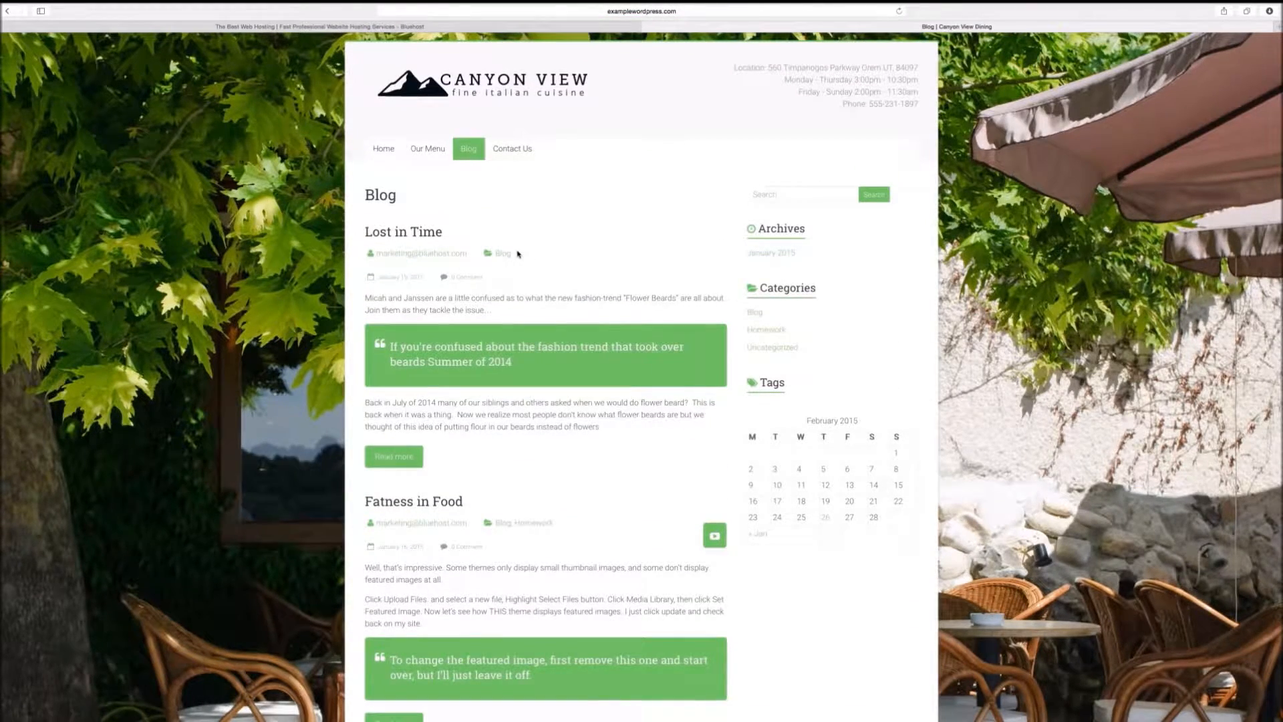
{"action": "left_click", "coordinate": [441, 151]}
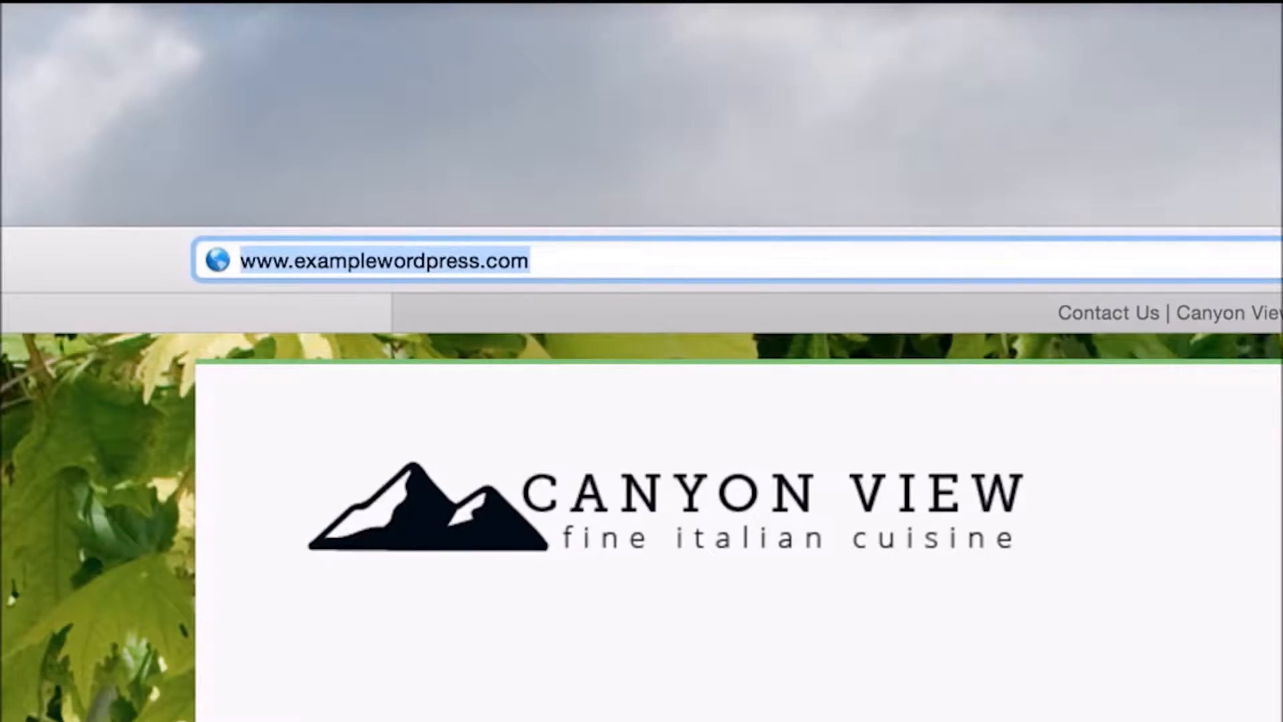
Load examplewordpress.com/wp-admin and log in with the site's admin username and password.
{"action": "type", "text": "examplewor"}
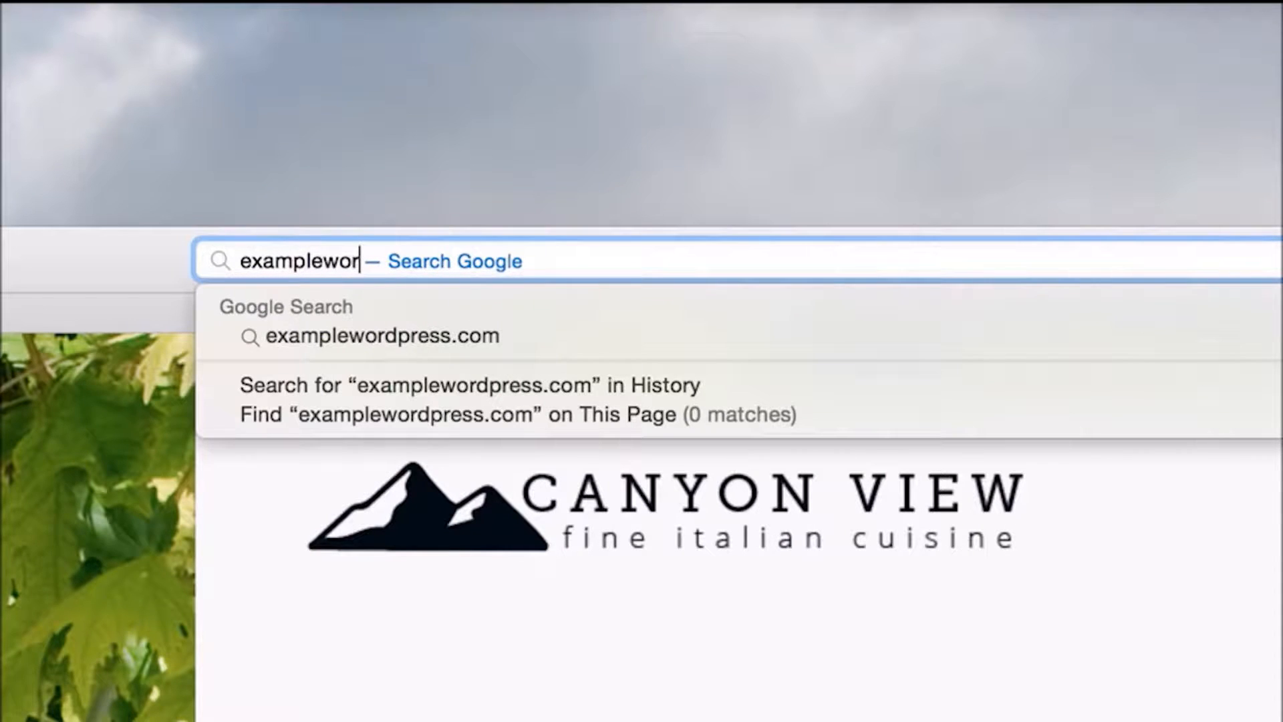
{"action": "type", "text": "dpress.com/"}
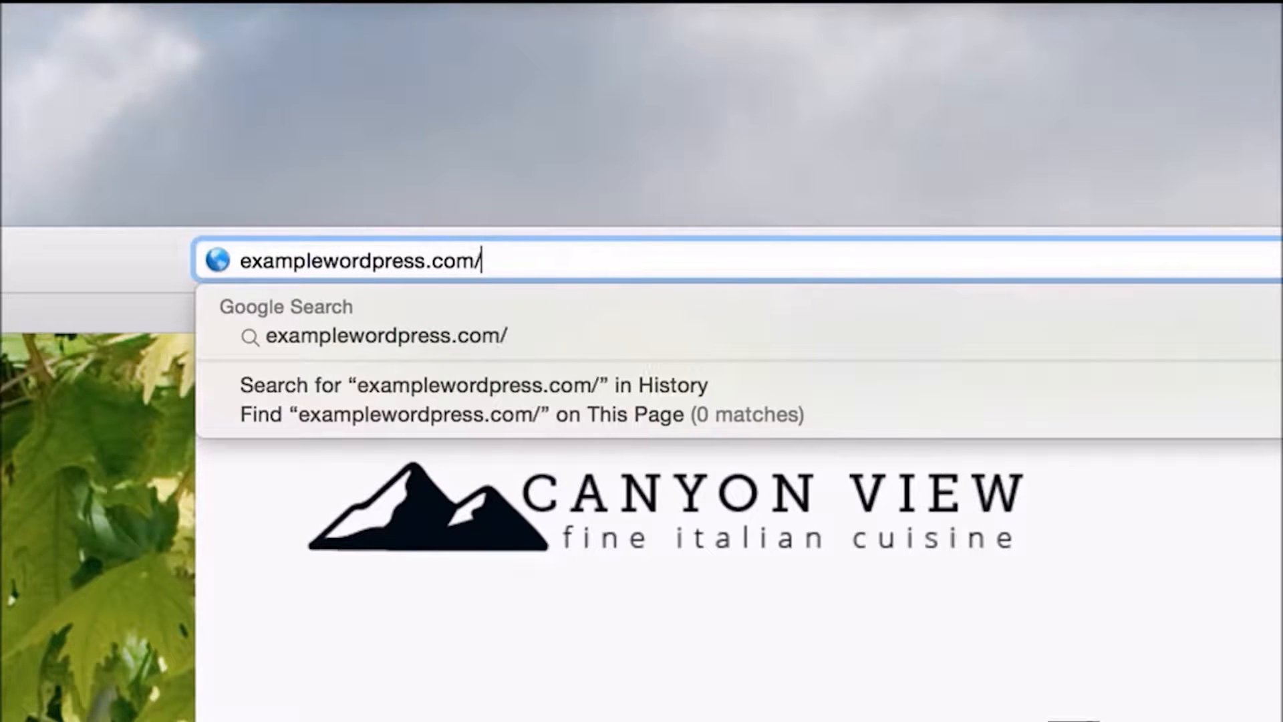
{"action": "type", "text": "wp-admin"}
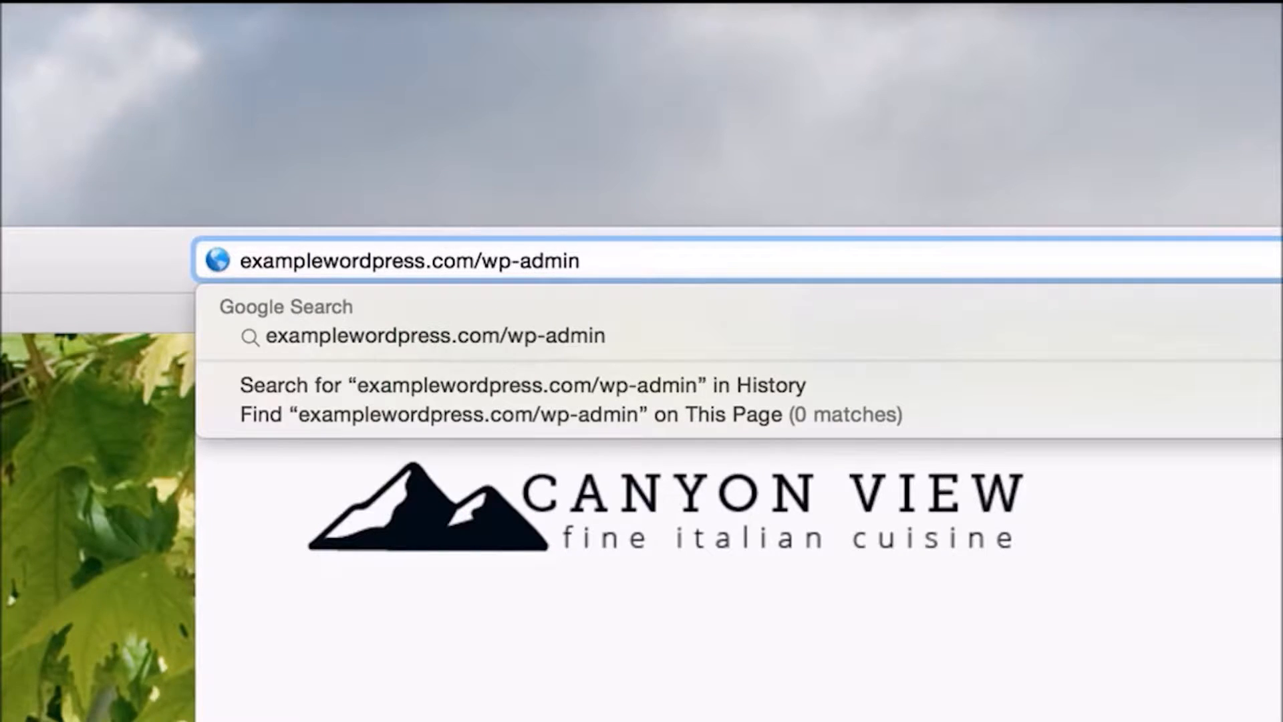
{"action": "key", "text": "Return"}
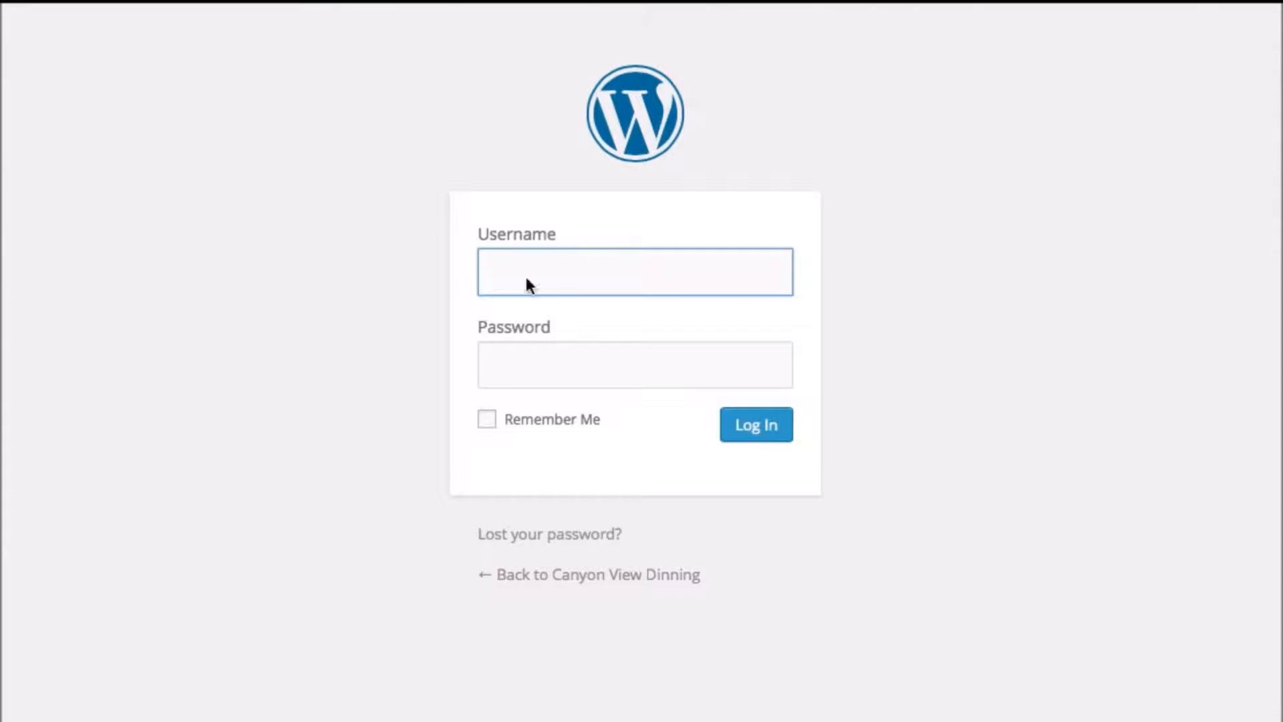
{"action": "type", "text": "canyon view"}
{"action": "key", "text": "Tab"}
{"action": "type", "text": "***********"}
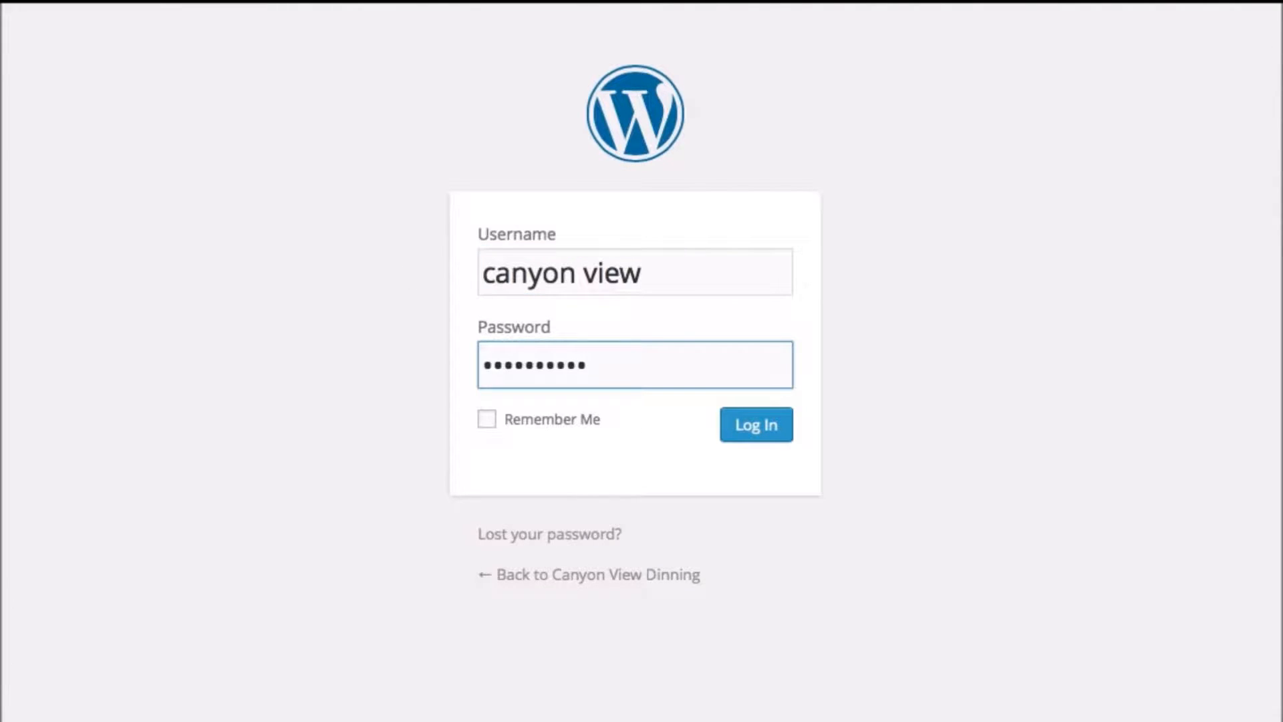
{"action": "left_click", "coordinate": [757, 425]}
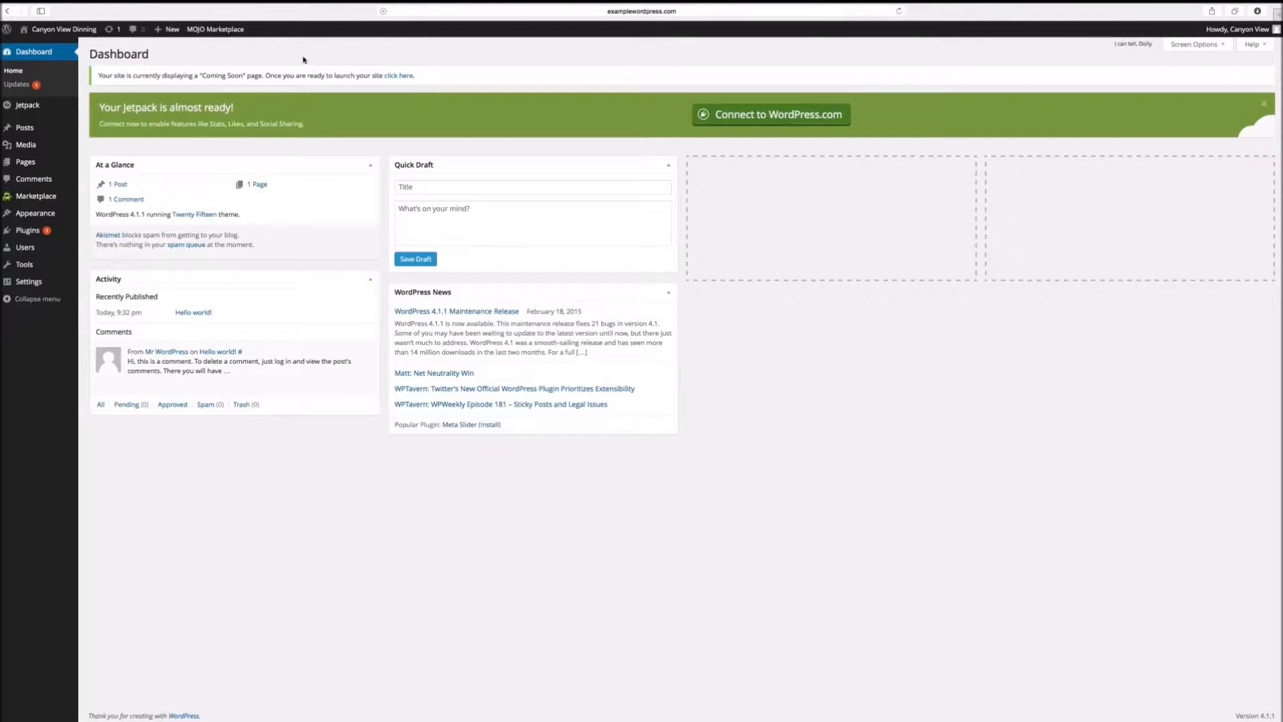
Open Edit My Profile from the Howdy menu, then bring up Visit Site's link options.
{"action": "mouse_move", "coordinate": [78, 37]}
{"action": "mouse_move", "coordinate": [1220, 32]}
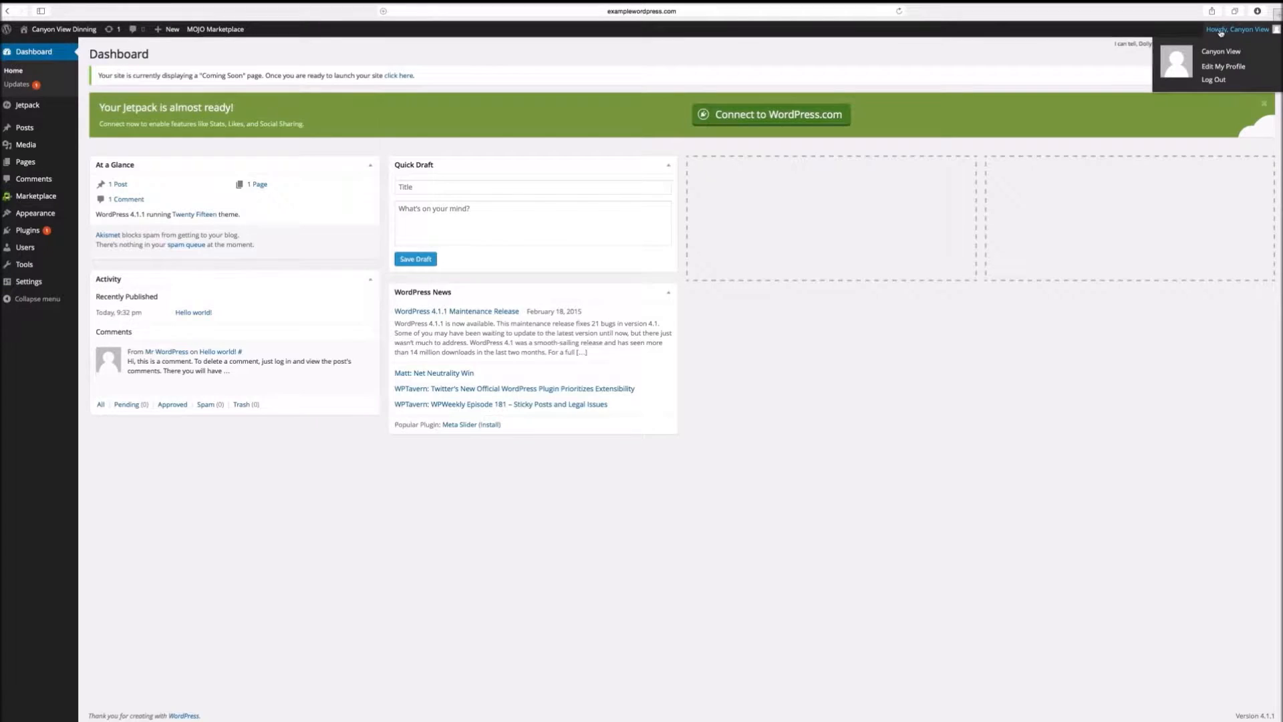
{"action": "left_click", "coordinate": [1222, 67]}
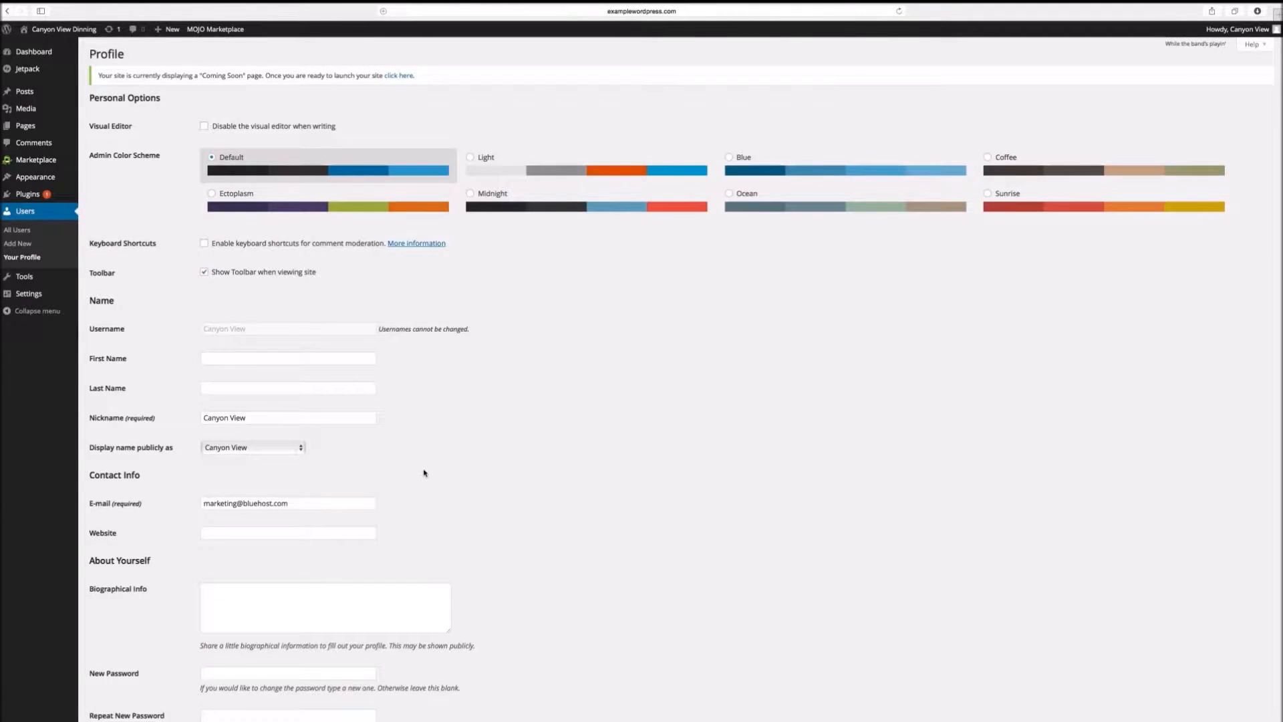
{"action": "right_click", "coordinate": [67, 44]}
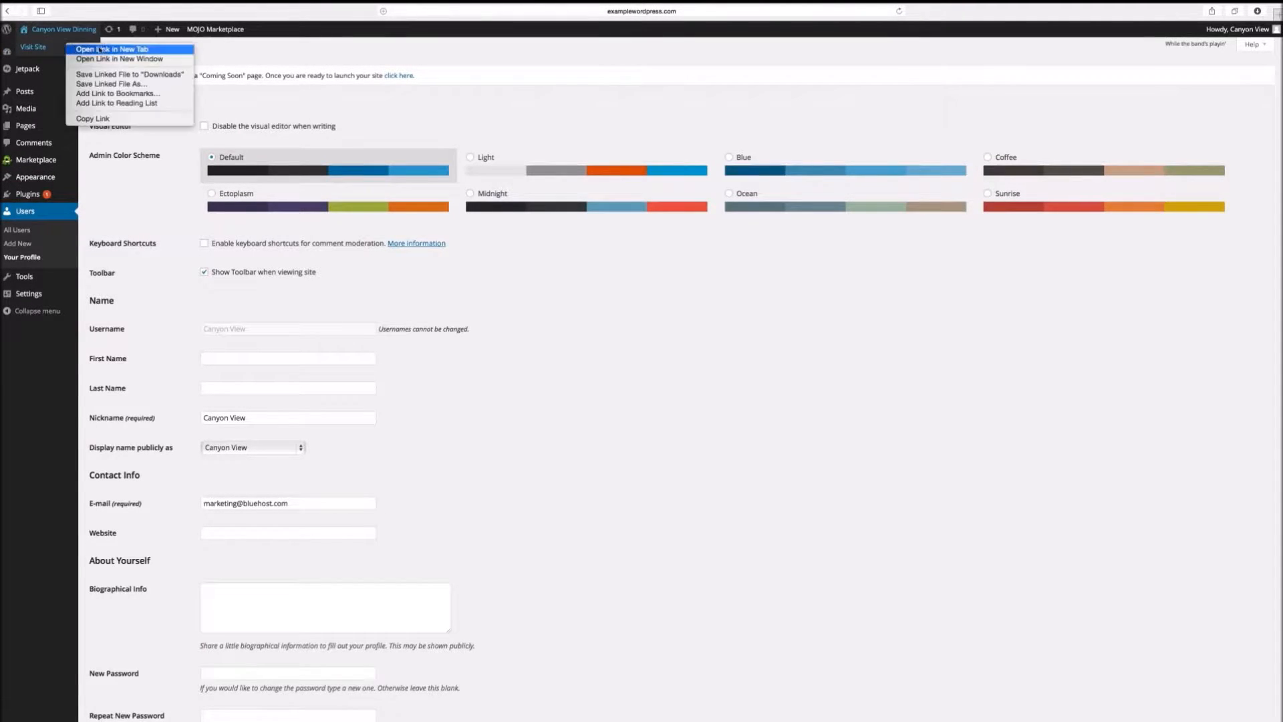
Open the live site in a new tab, view its front page, then return to the admin tab.
{"action": "left_click", "coordinate": [102, 49]}
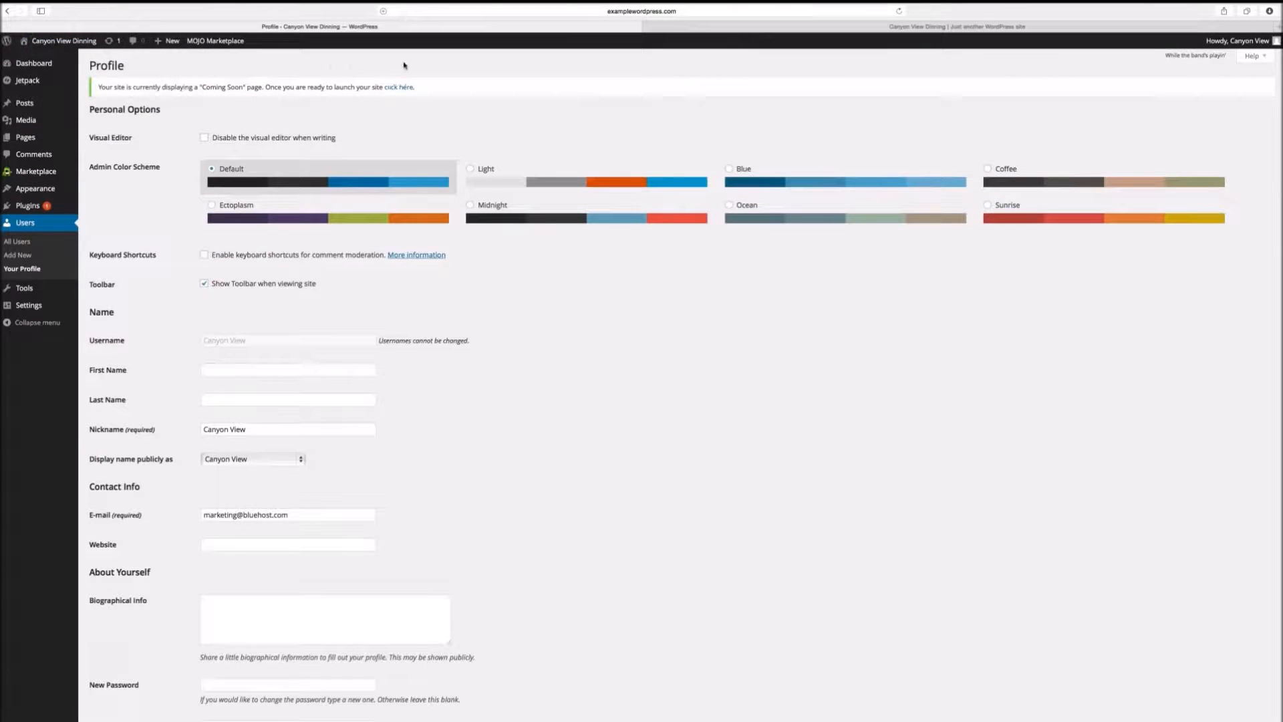
{"action": "left_click", "coordinate": [732, 26]}
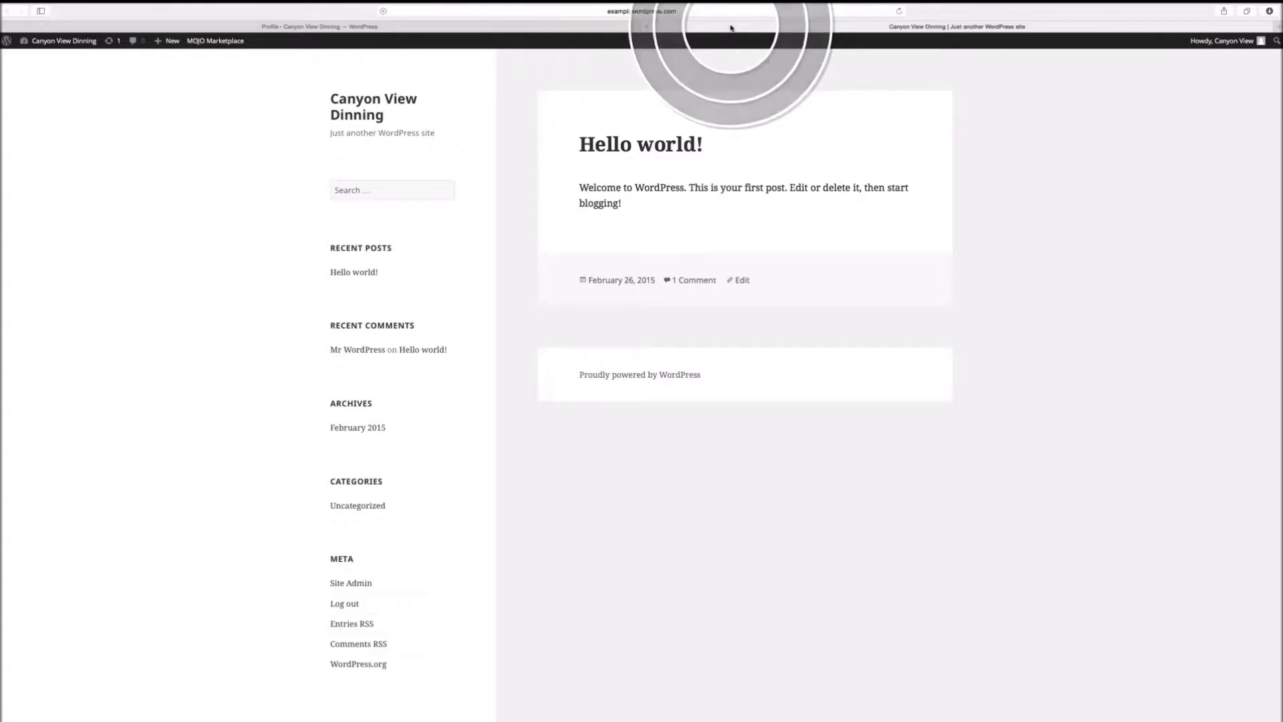
{"action": "left_click", "coordinate": [513, 27]}
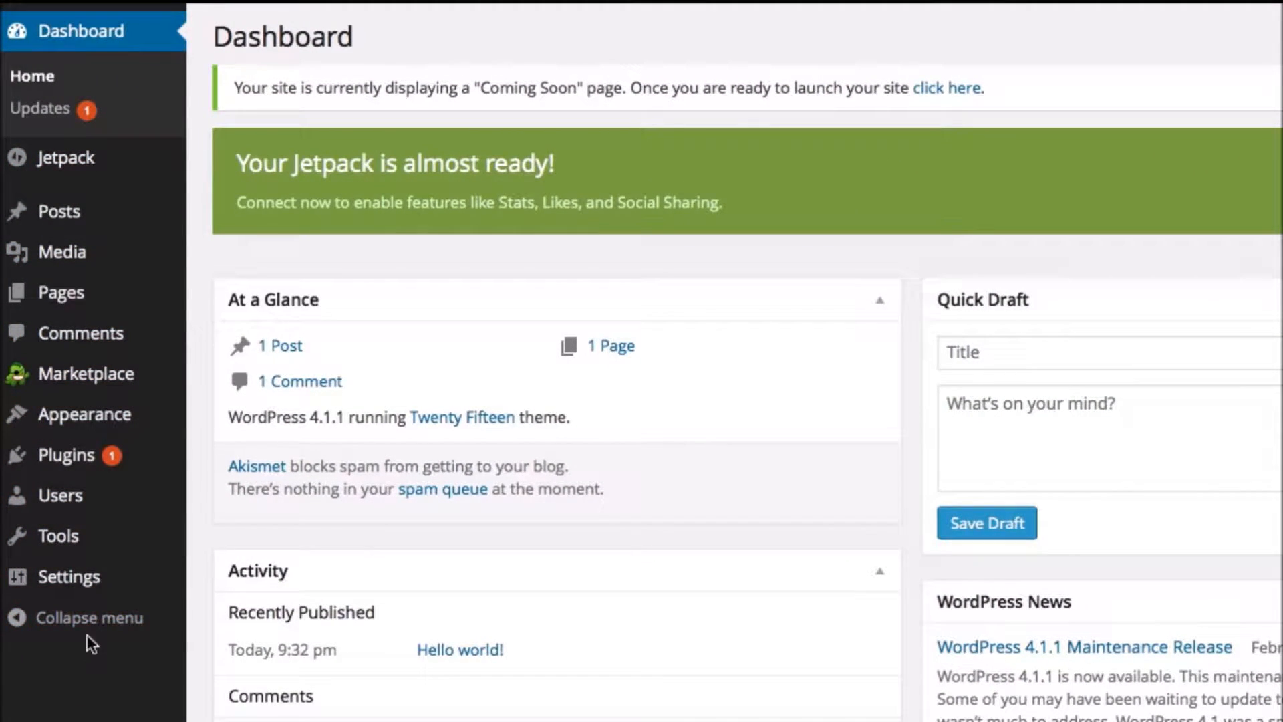
Open the Posts list from the admin sidebar to see the Hello world! post.
{"action": "mouse_move", "coordinate": [99, 384]}
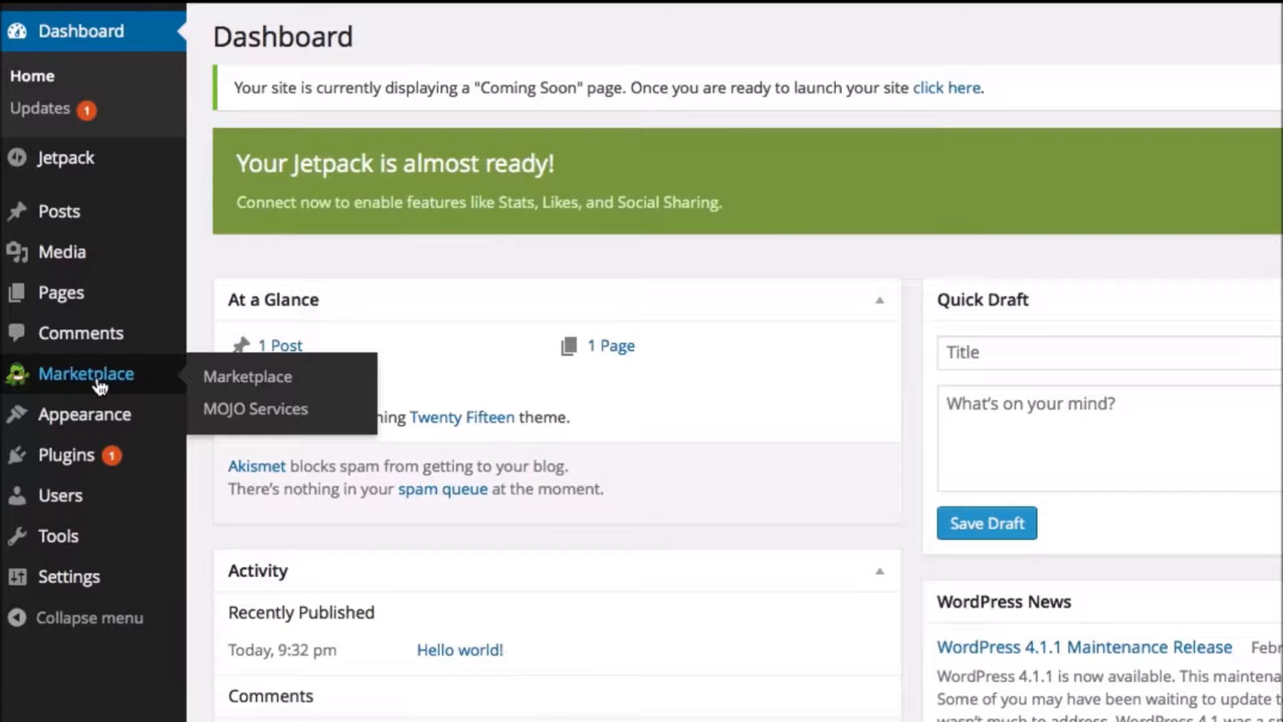
{"action": "left_click", "coordinate": [80, 213]}
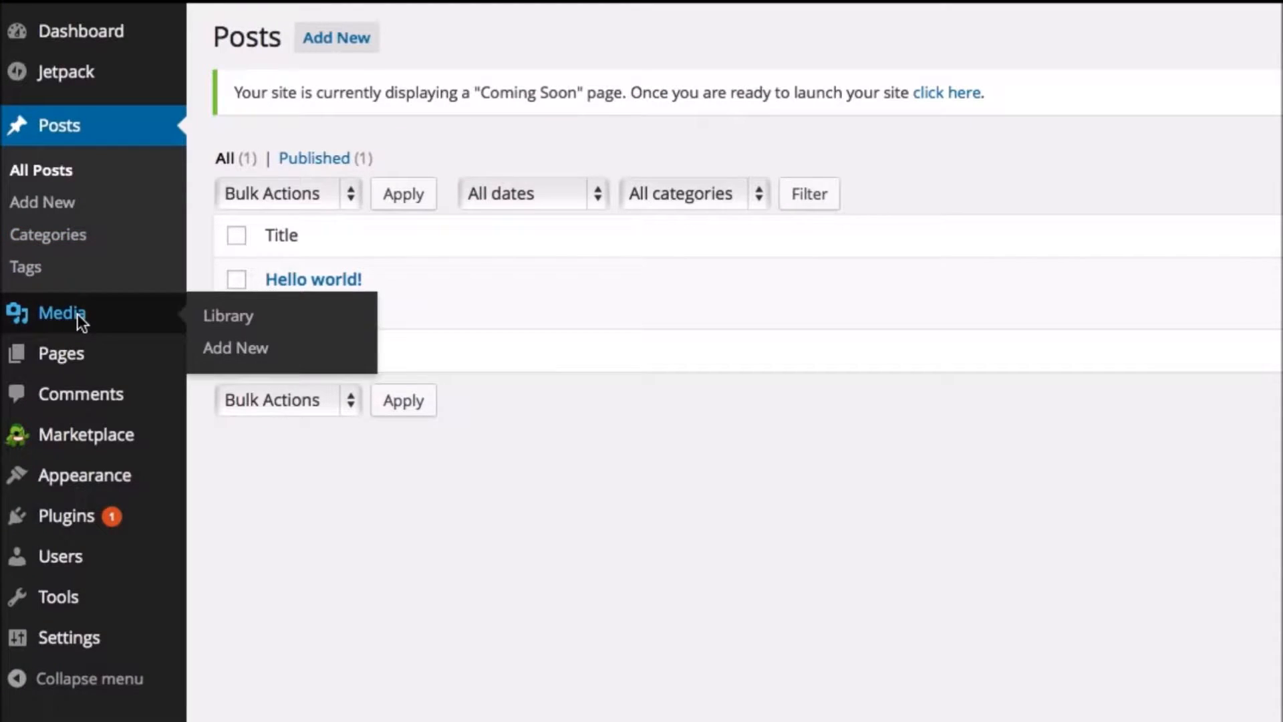
Visit Media, Pages and Comments in turn, ending on Appearance > Themes.
{"action": "left_click", "coordinate": [77, 314]}
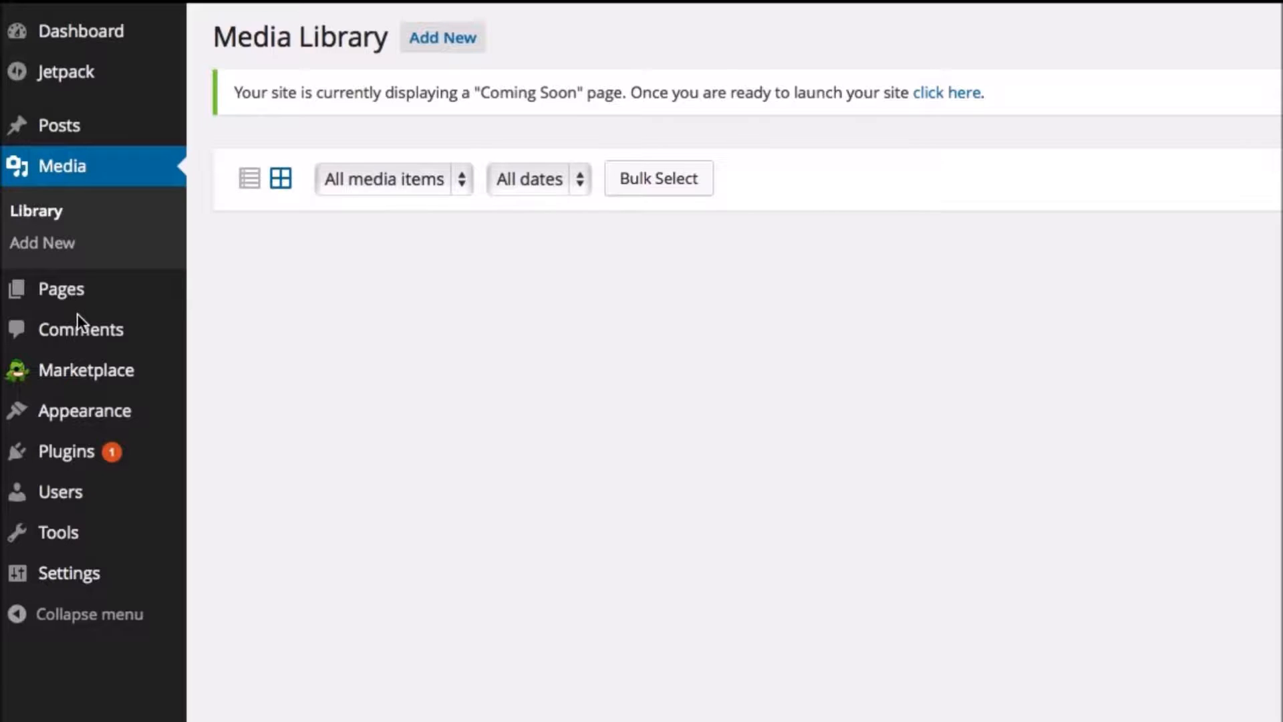
{"action": "left_click", "coordinate": [79, 294]}
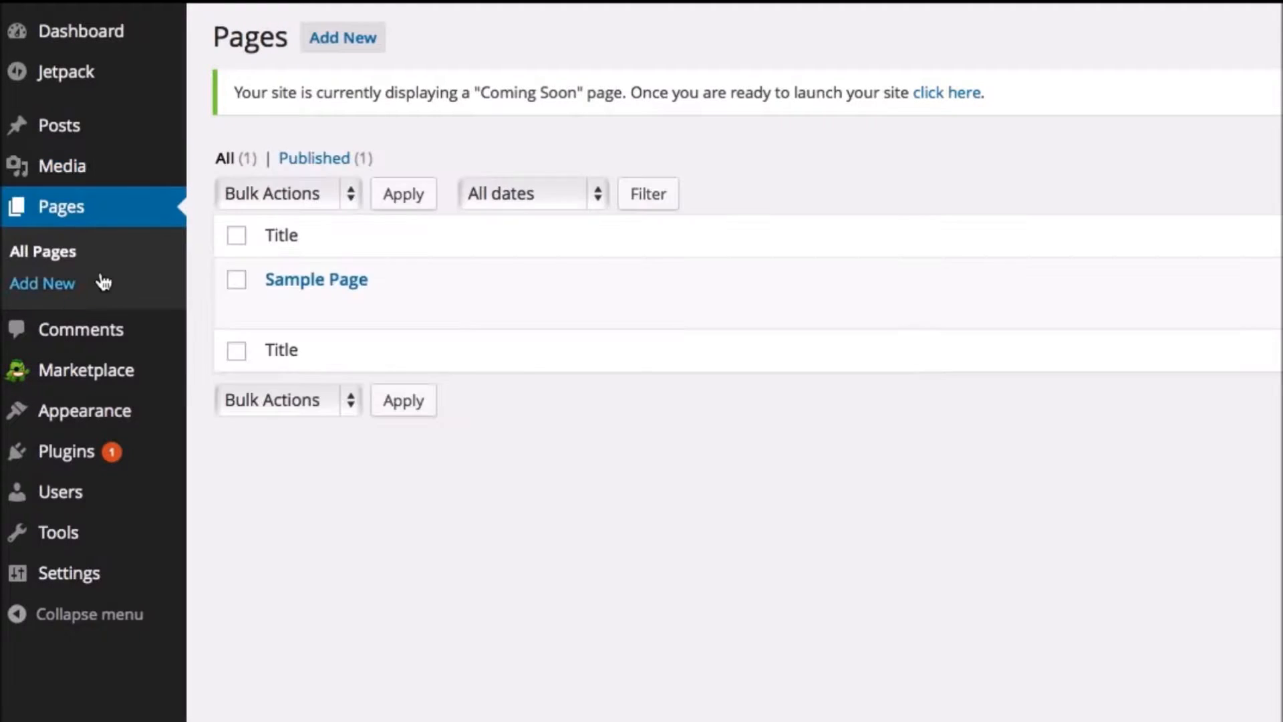
{"action": "left_click", "coordinate": [90, 327]}
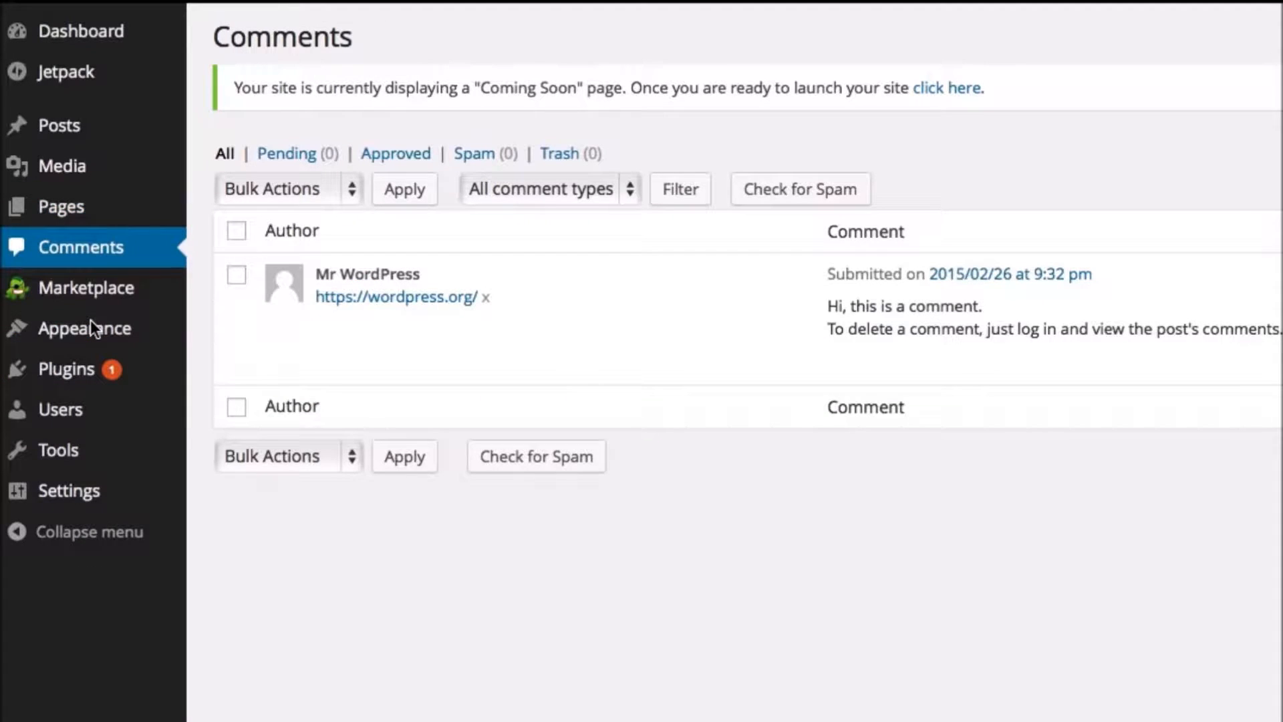
{"action": "mouse_move", "coordinate": [90, 327]}
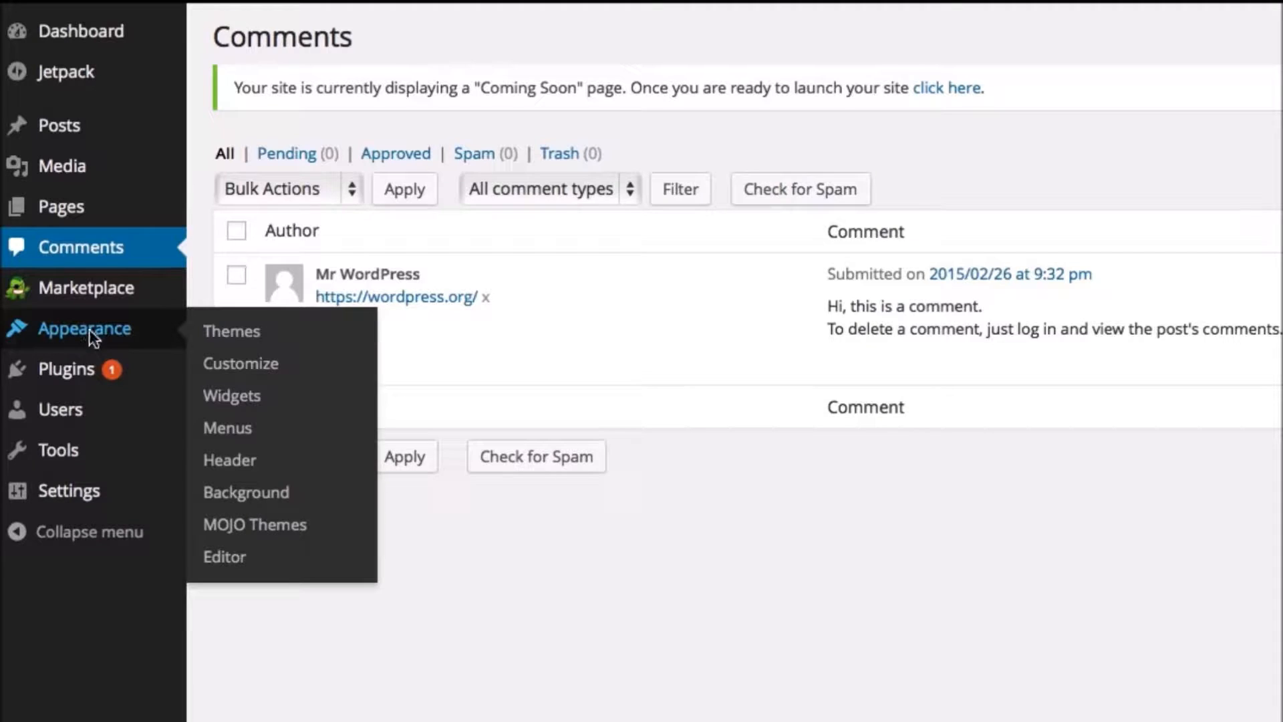
{"action": "left_click", "coordinate": [89, 329]}
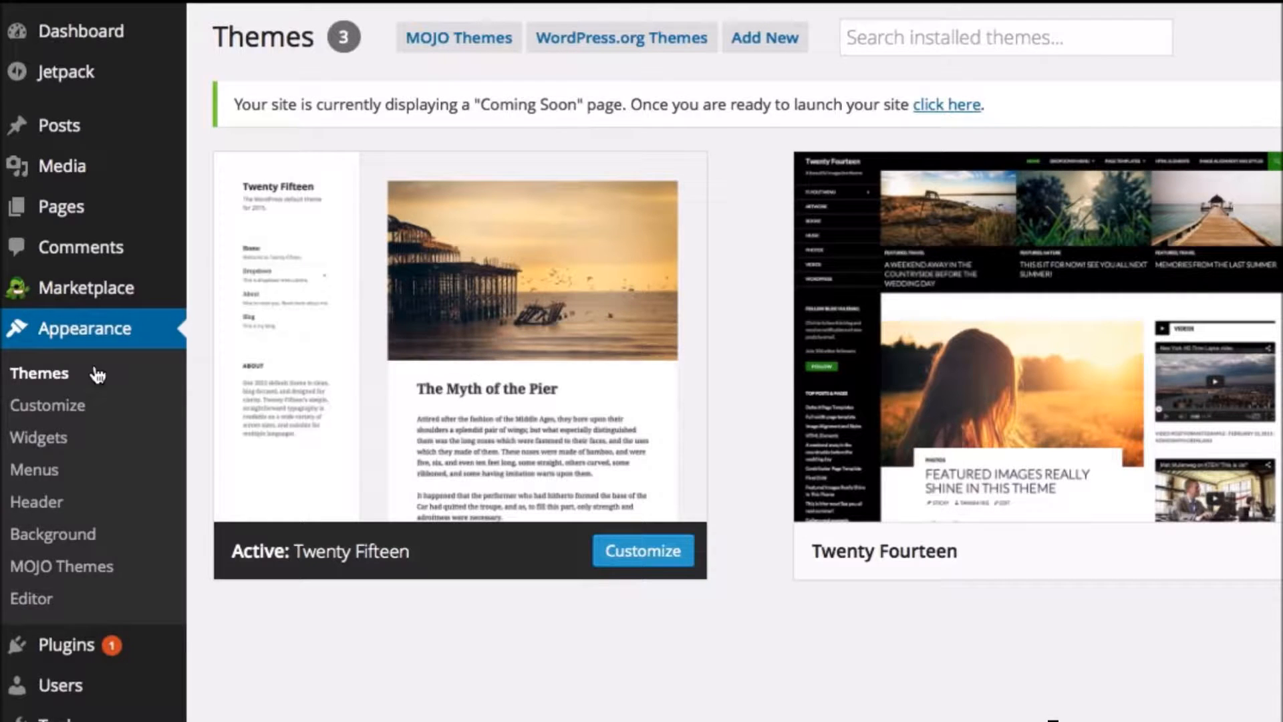
Visit the Plugins, Users and Tools screens, then open Settings > General.
{"action": "left_click", "coordinate": [86, 647]}
{"action": "mouse_move", "coordinate": [107, 626]}
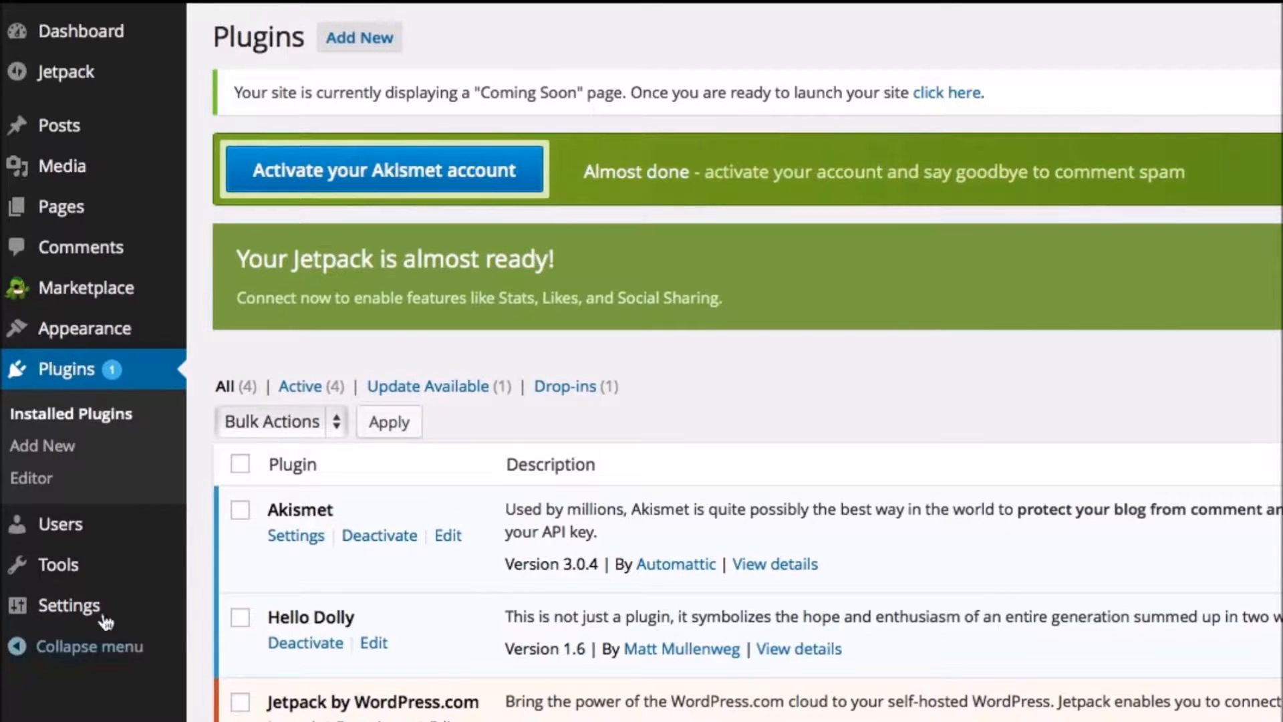
{"action": "left_click", "coordinate": [110, 519]}
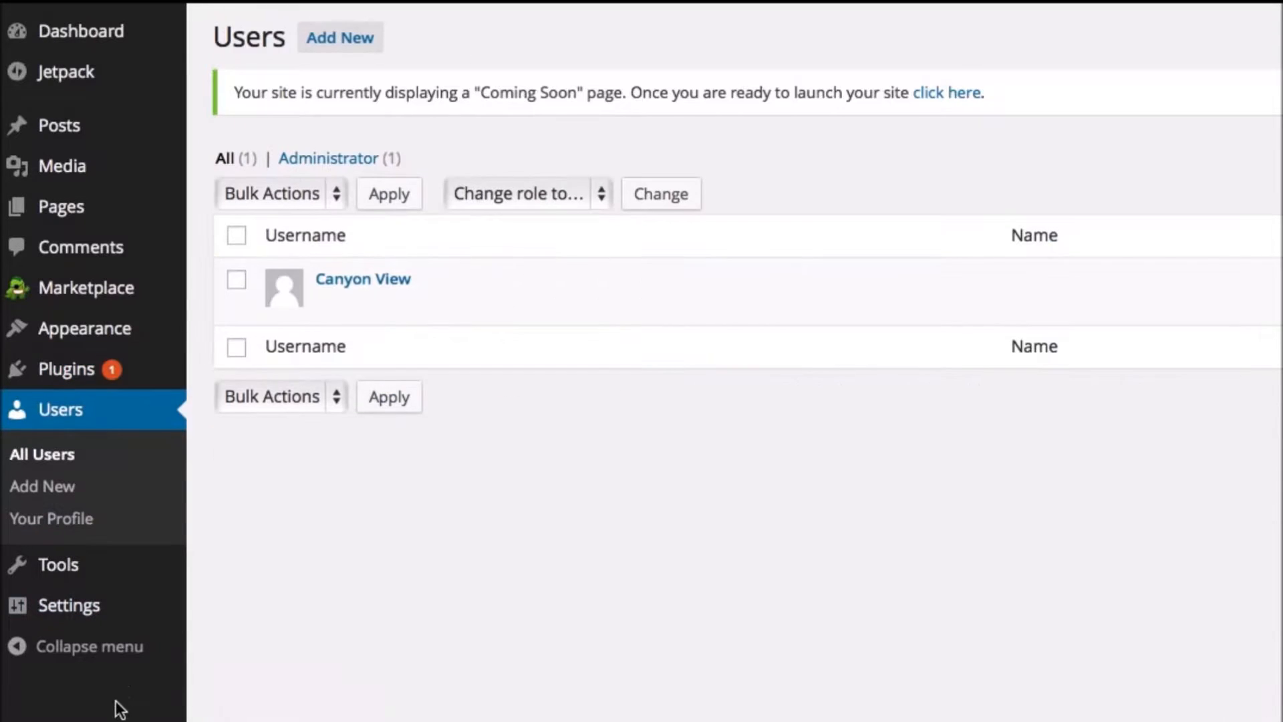
{"action": "mouse_move", "coordinate": [111, 566]}
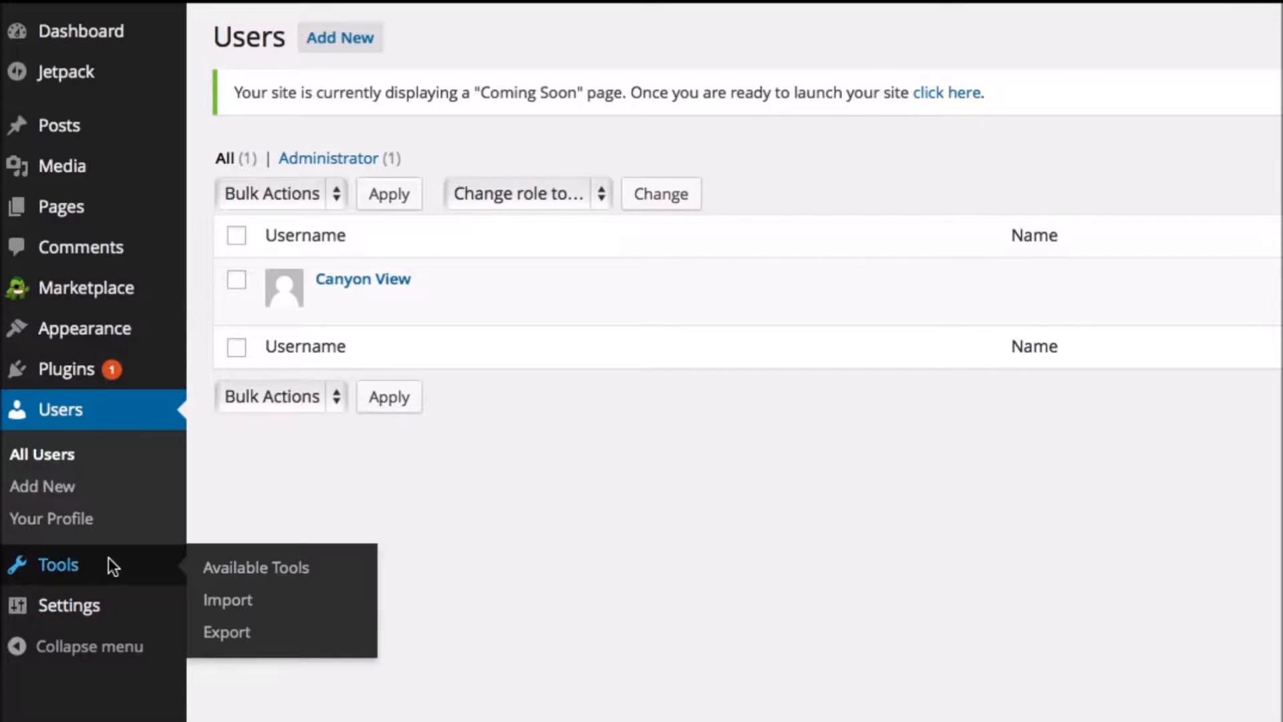
{"action": "left_click", "coordinate": [57, 565]}
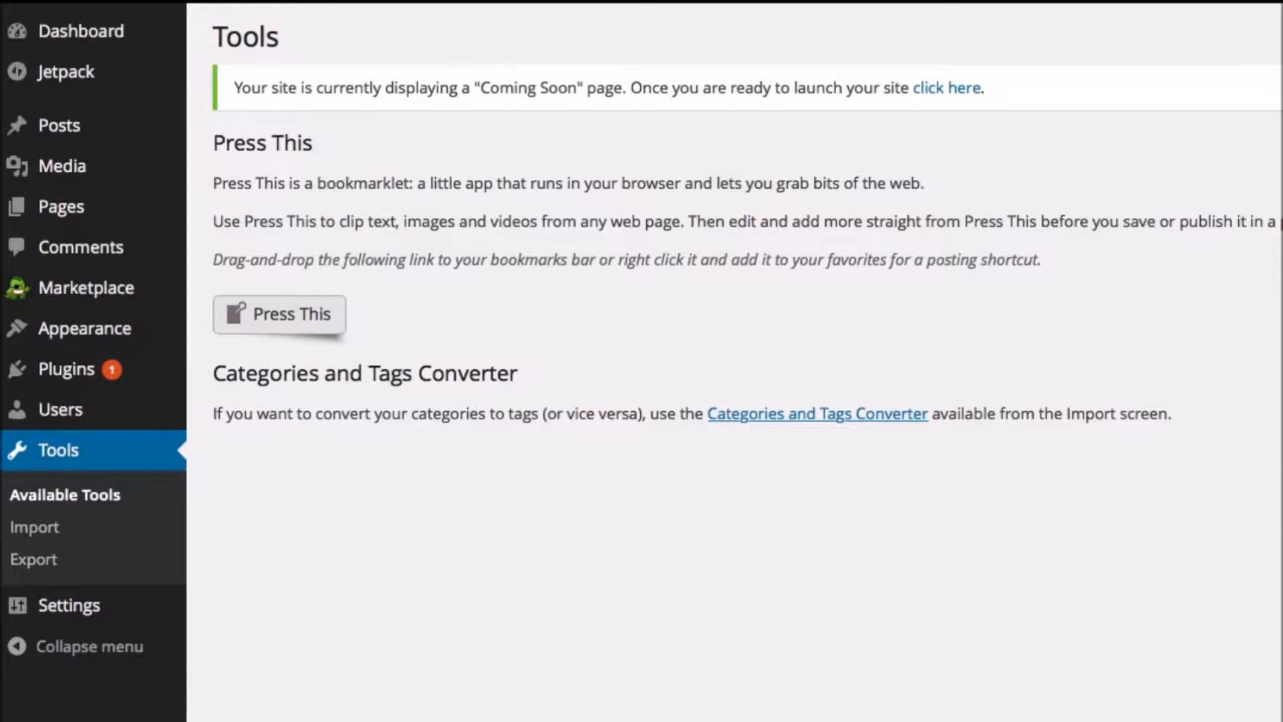
{"action": "left_click", "coordinate": [123, 613]}
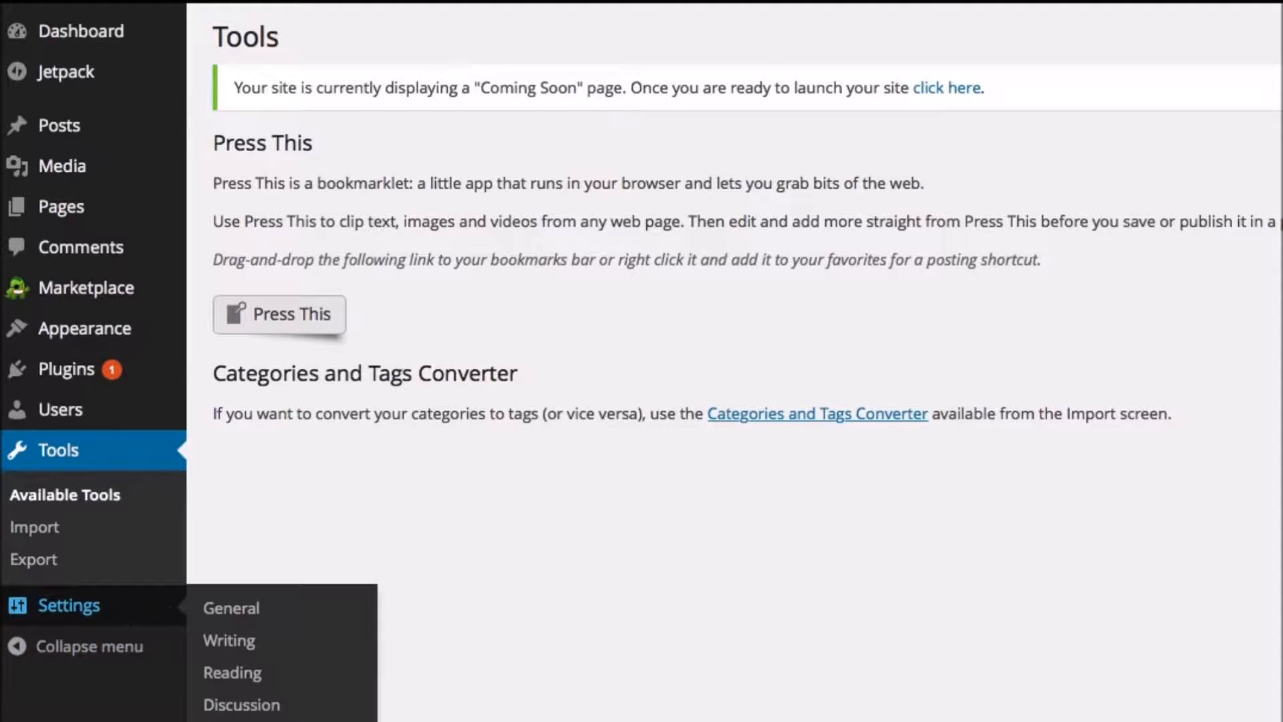
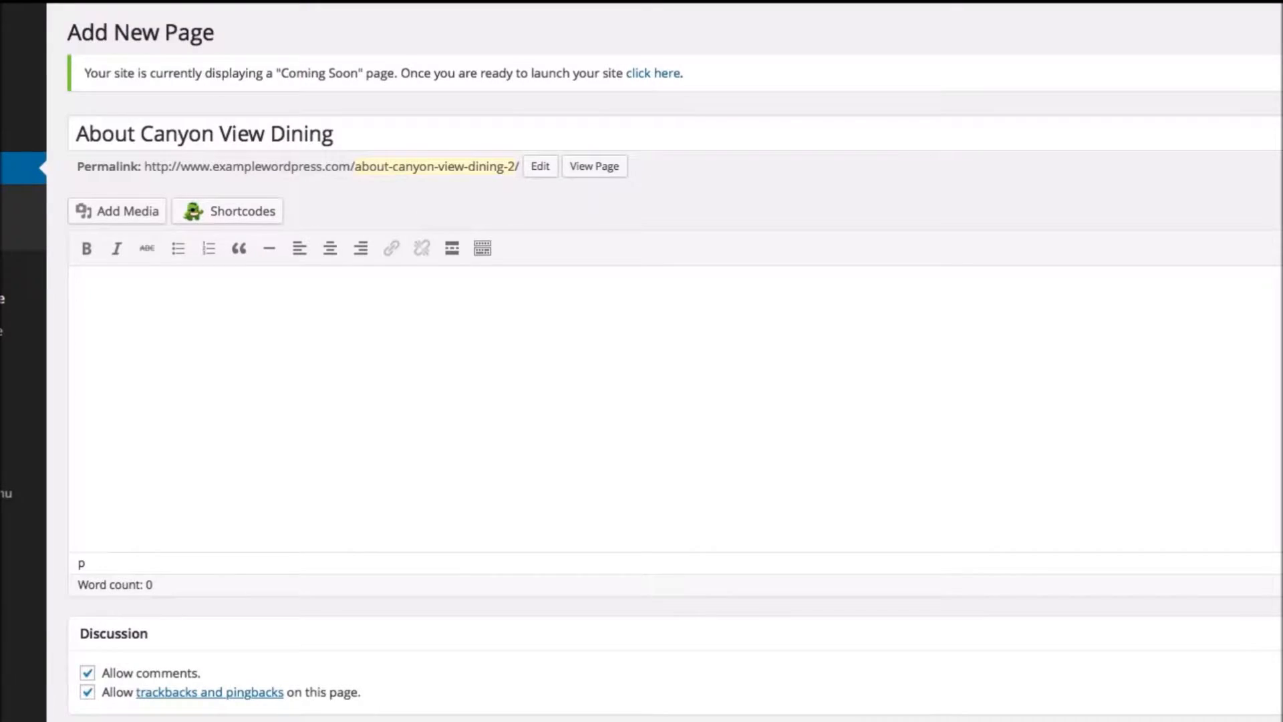
Paste the restaurant description into the empty page body.
{"action": "type", "text": "Canyon View Dining provides a delicious fine dining experience in a beautiful natural setting. Enjoy our award-winning entrees and mouth-watering desserts.Shady aspen and pine forests blanket nearby slopes of magnificent ten-thousand foot peaks. Elk, moose and deer wander nearby roads and trails. Ten trillion stars light the sky overhead. Can you imagine a more peaceful scene to celebrate your special occasion?  Visit us today! And visit our website often for enticing specials and delicious new menu additions!"}
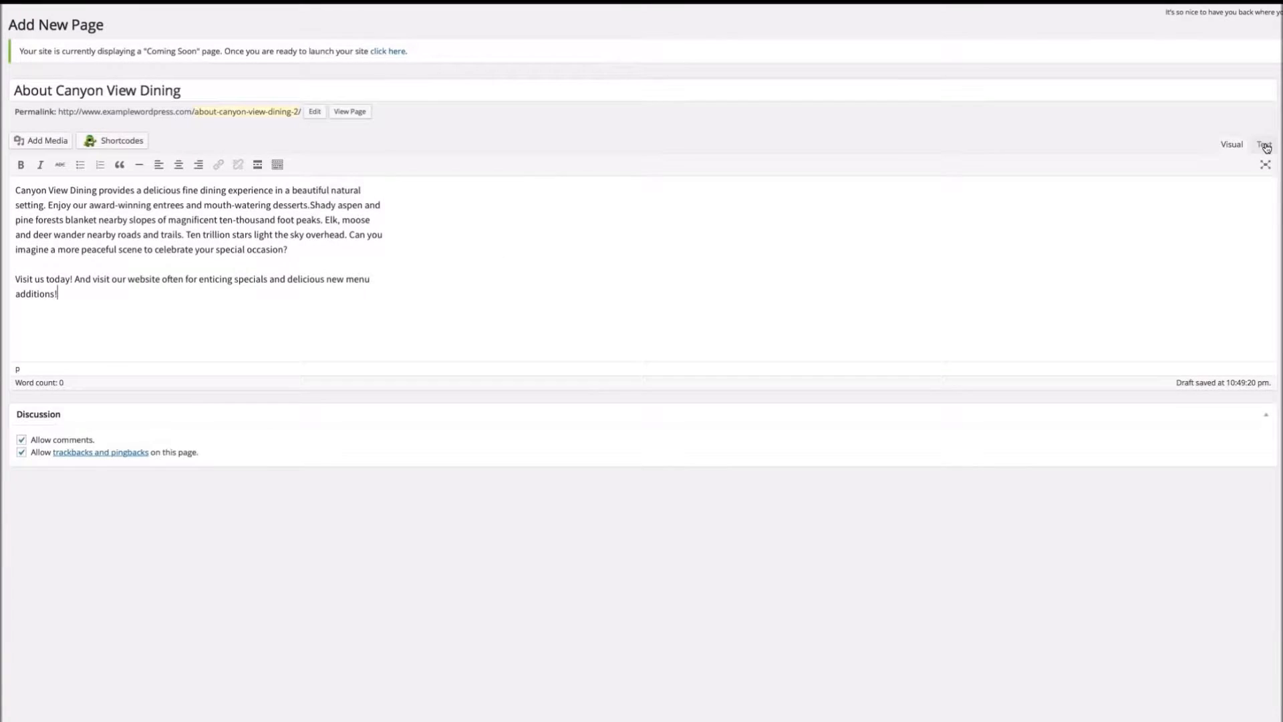
Check the pasted two-paragraph description in the Text and Visual views, ending on Visual.
{"action": "left_click", "coordinate": [1265, 147]}
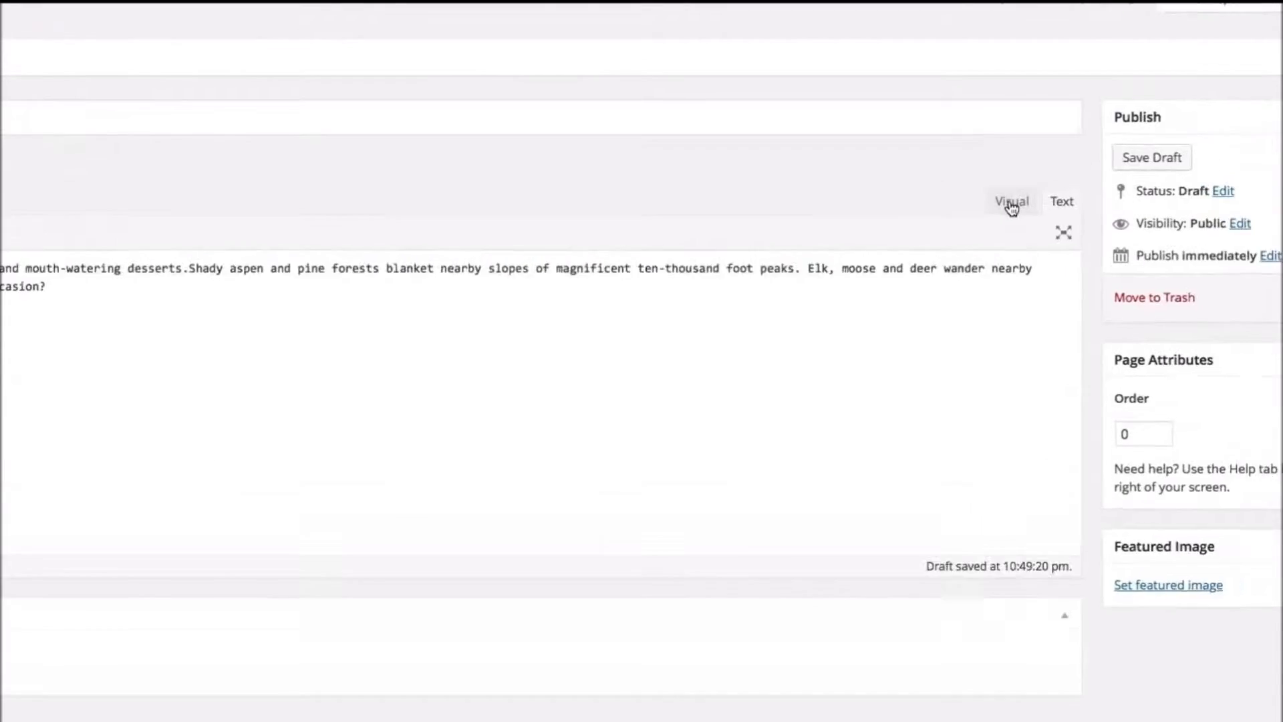
{"action": "left_click", "coordinate": [1012, 204]}
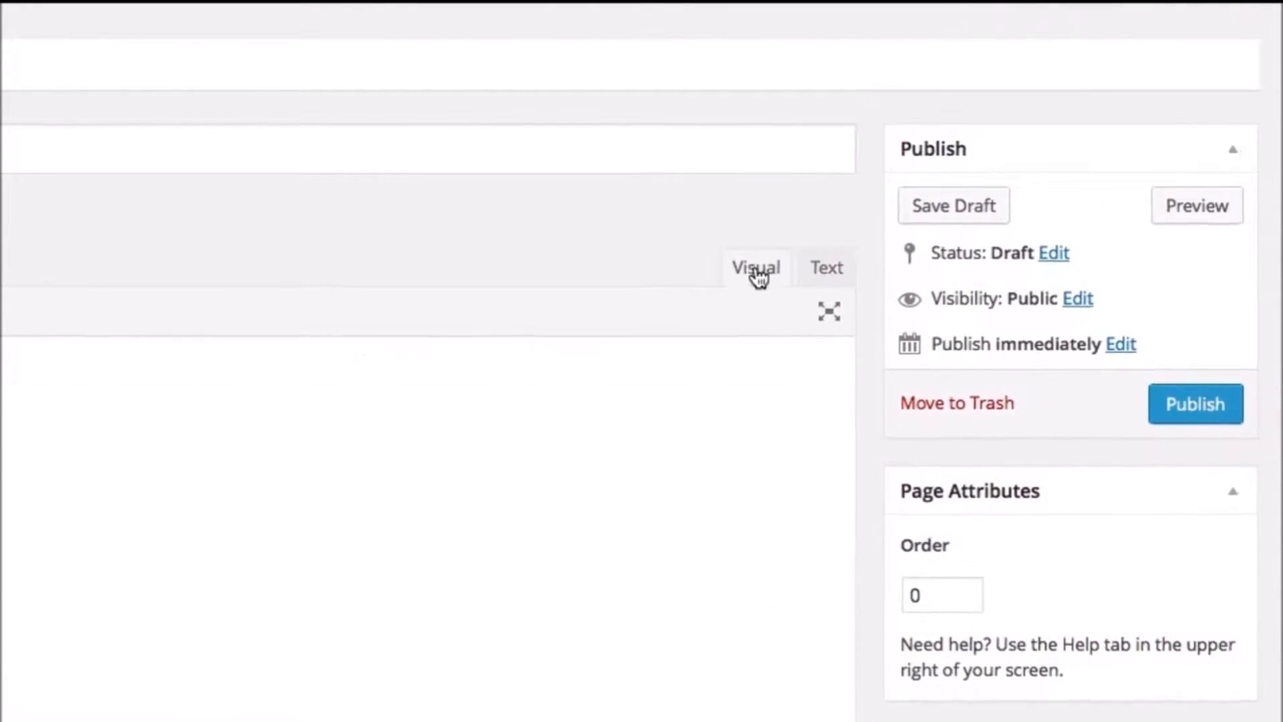
{"action": "left_click", "coordinate": [813, 272]}
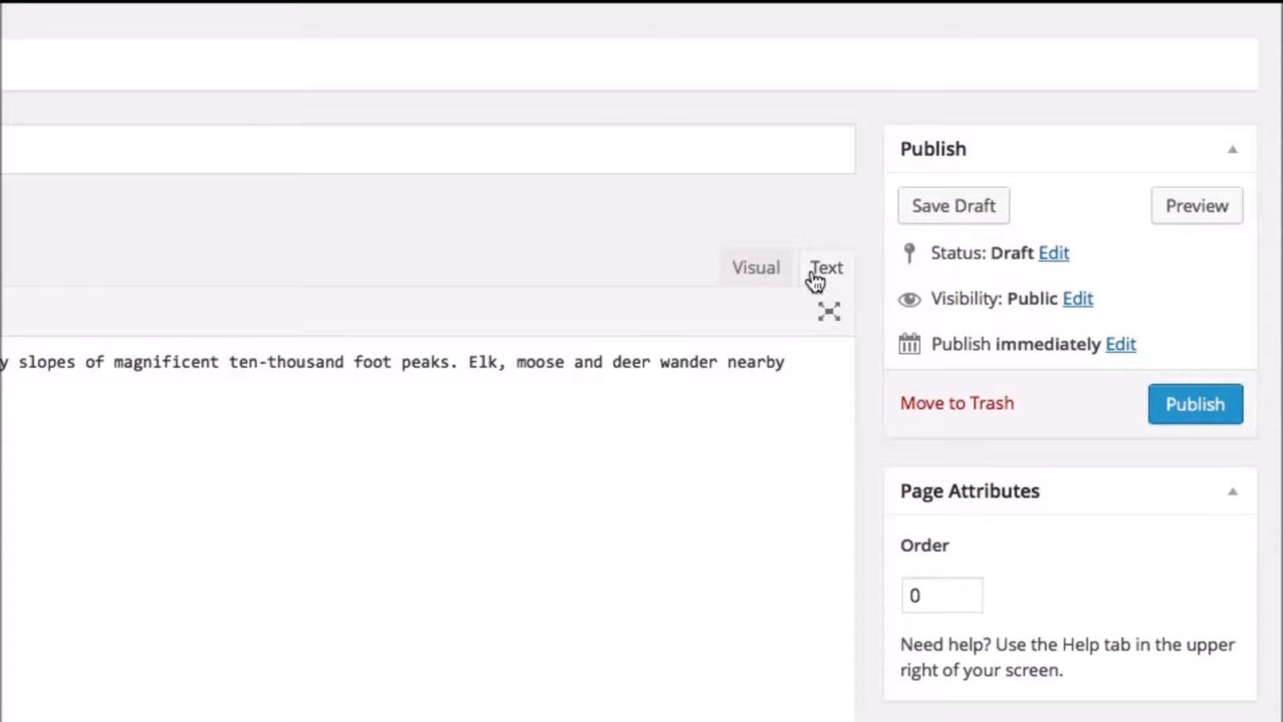
{"action": "left_click", "coordinate": [759, 277]}
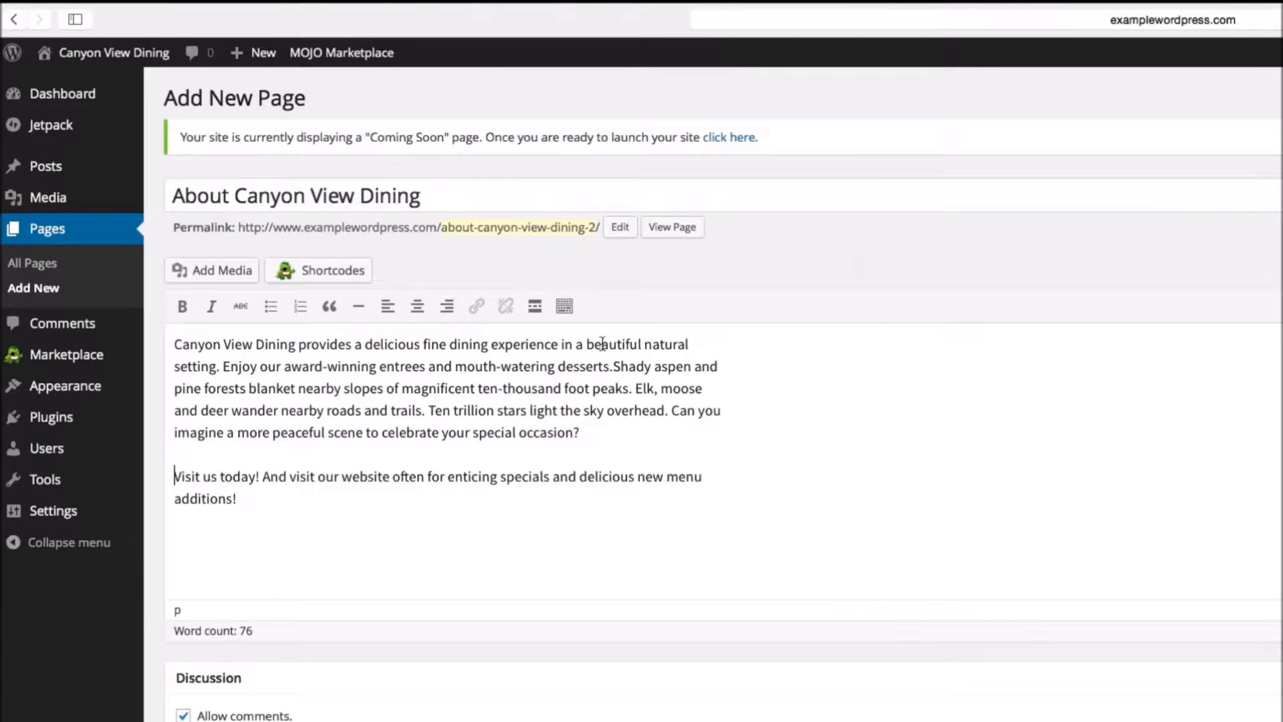
{"action": "left_click_drag", "start_coordinate": [489, 345], "coordinate": [422, 350]}
{"action": "left_click", "coordinate": [477, 306]}
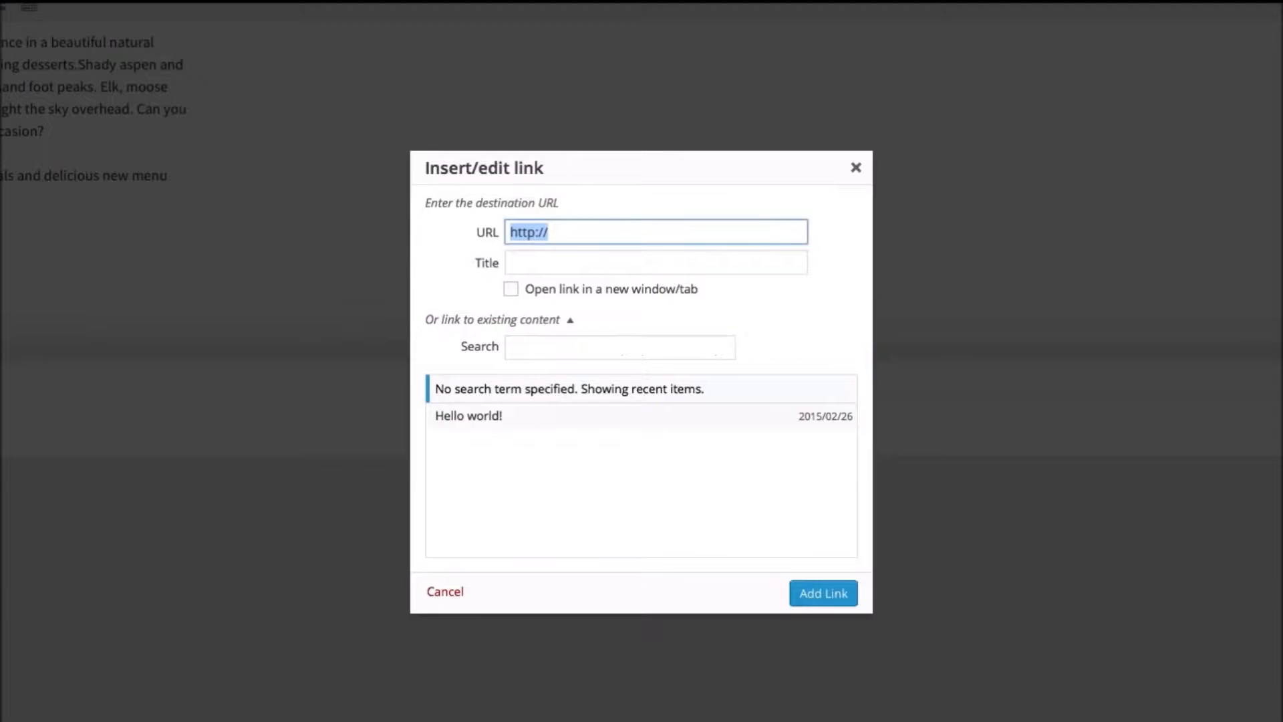
{"action": "left_click", "coordinate": [562, 235]}
{"action": "type", "text": "examplewordpress.com"}
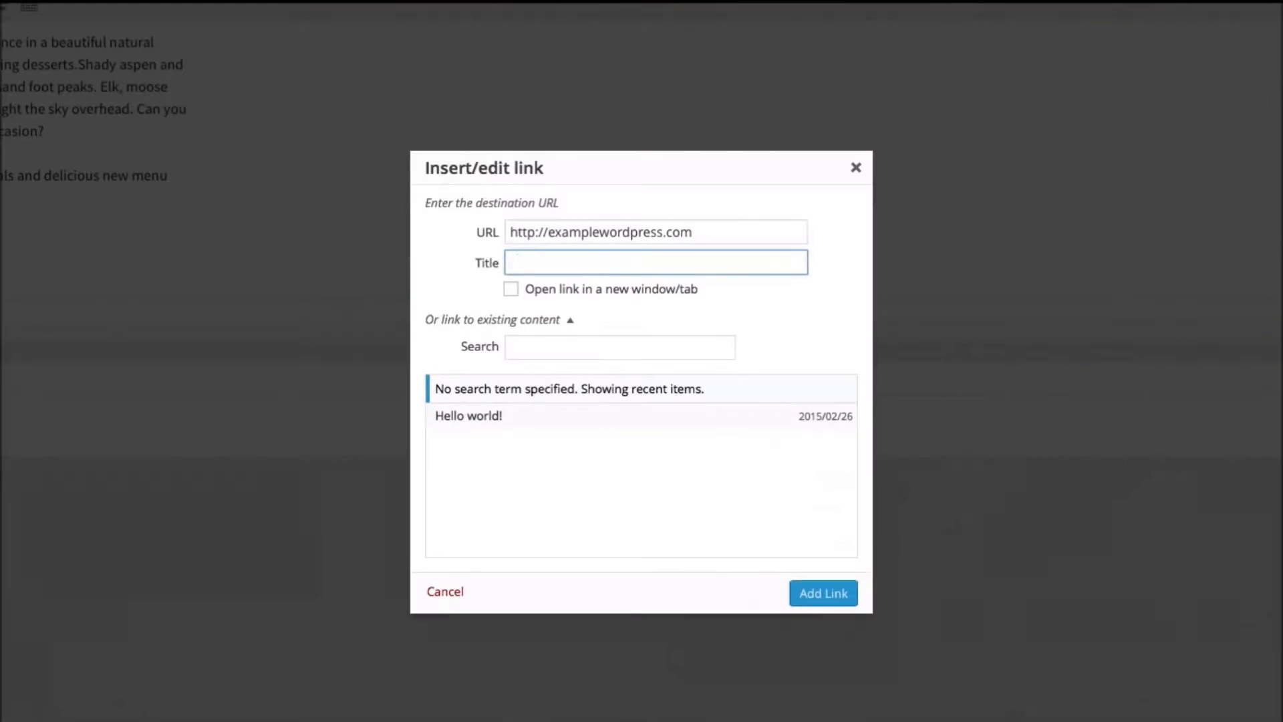
{"action": "type", "text": "Fine Dinin"}
{"action": "type", "text": "g"}
Add the fine dining link, view the page on the site, then remove the link.
{"action": "left_click", "coordinate": [812, 594]}
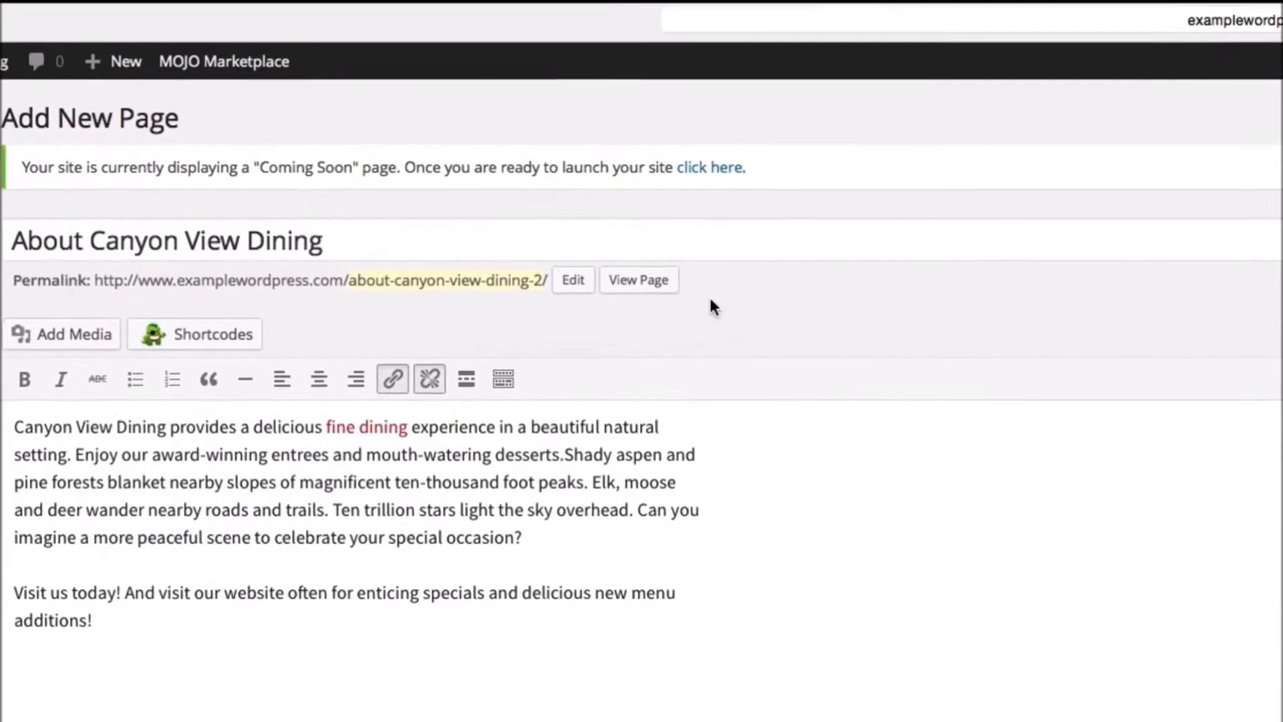
{"action": "left_click", "coordinate": [630, 283]}
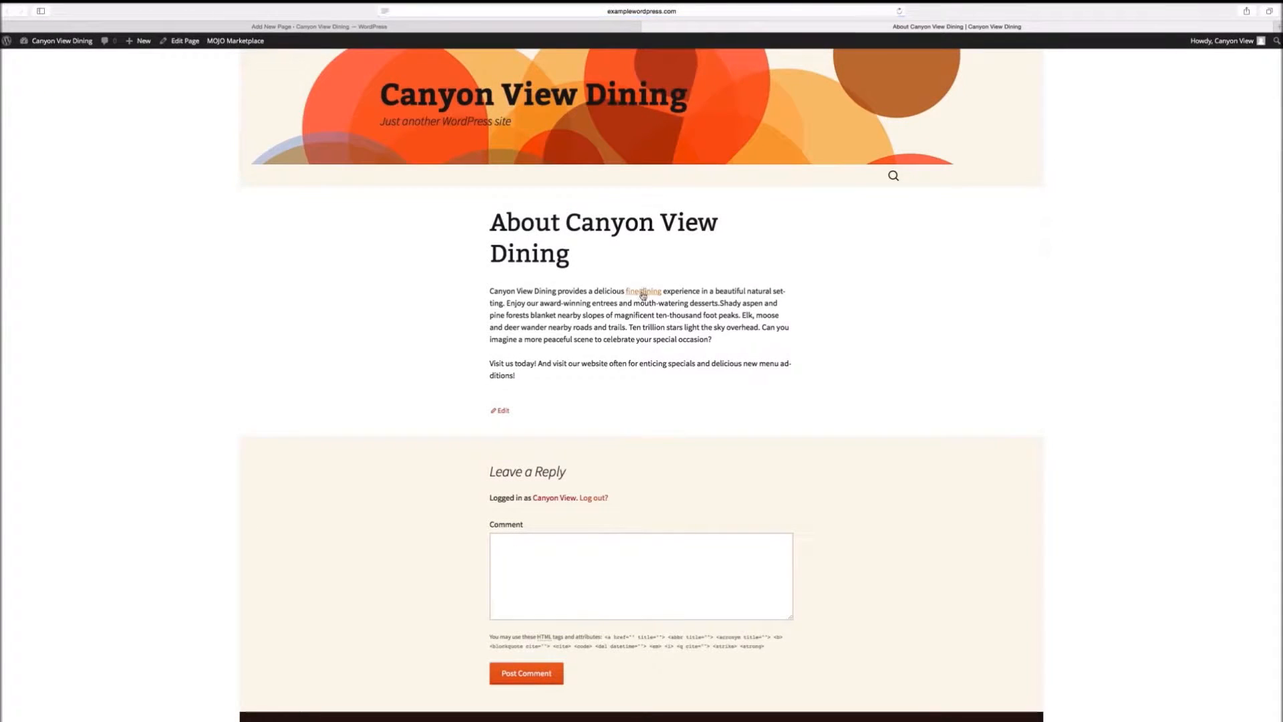
{"action": "left_click", "coordinate": [643, 294]}
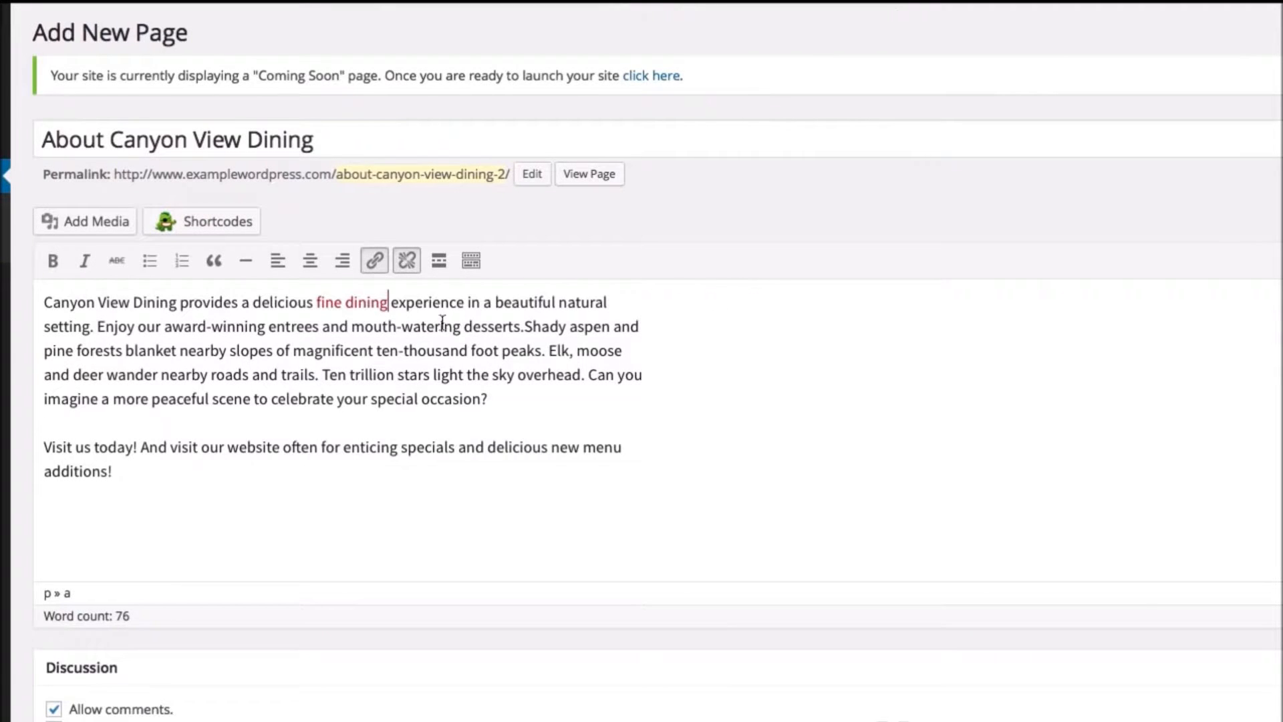
{"action": "left_click_drag", "start_coordinate": [389, 302], "coordinate": [316, 302]}
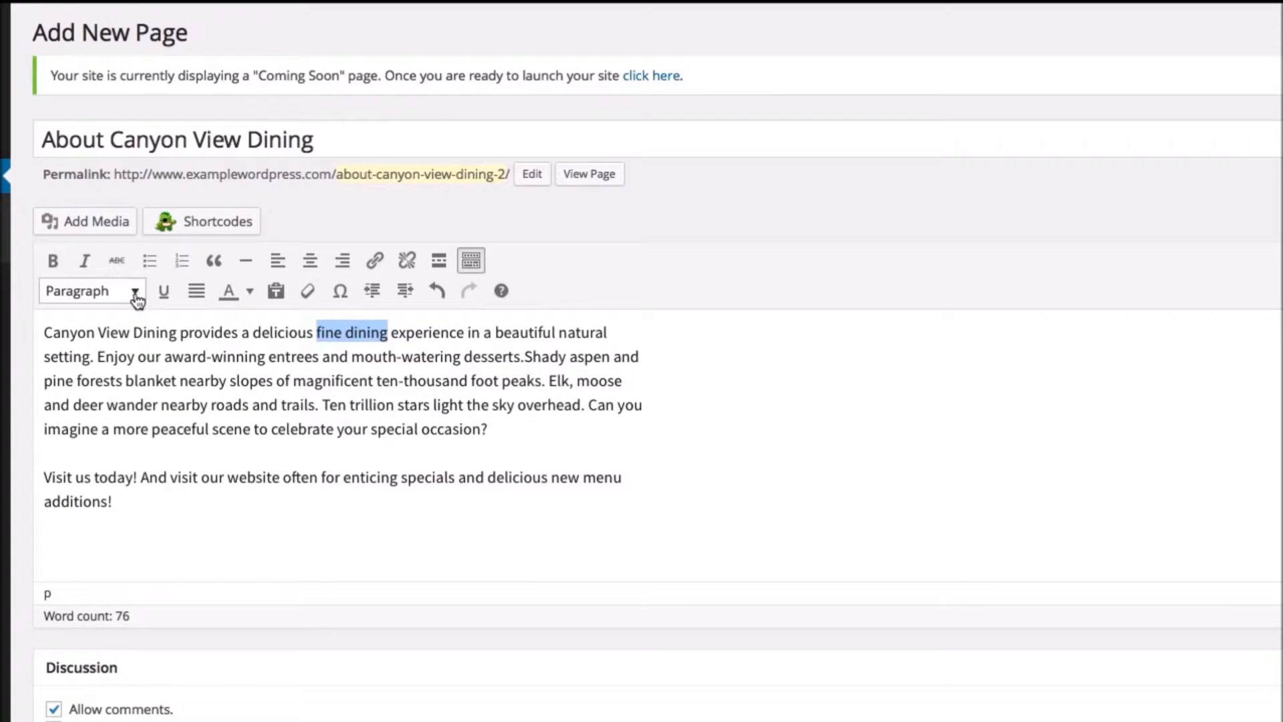
{"action": "left_click", "coordinate": [136, 294]}
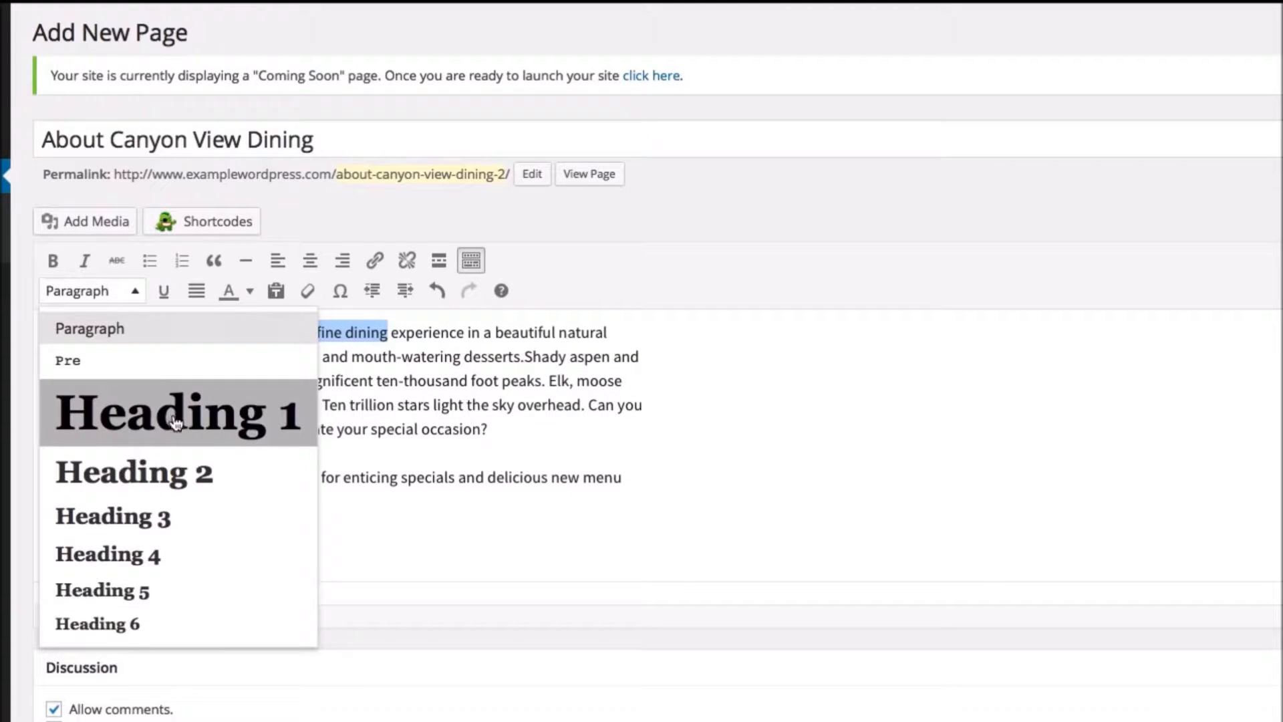
Try Heading 4 and Heading 6 on the first paragraph, then revert it to Paragraph.
{"action": "left_click", "coordinate": [153, 559]}
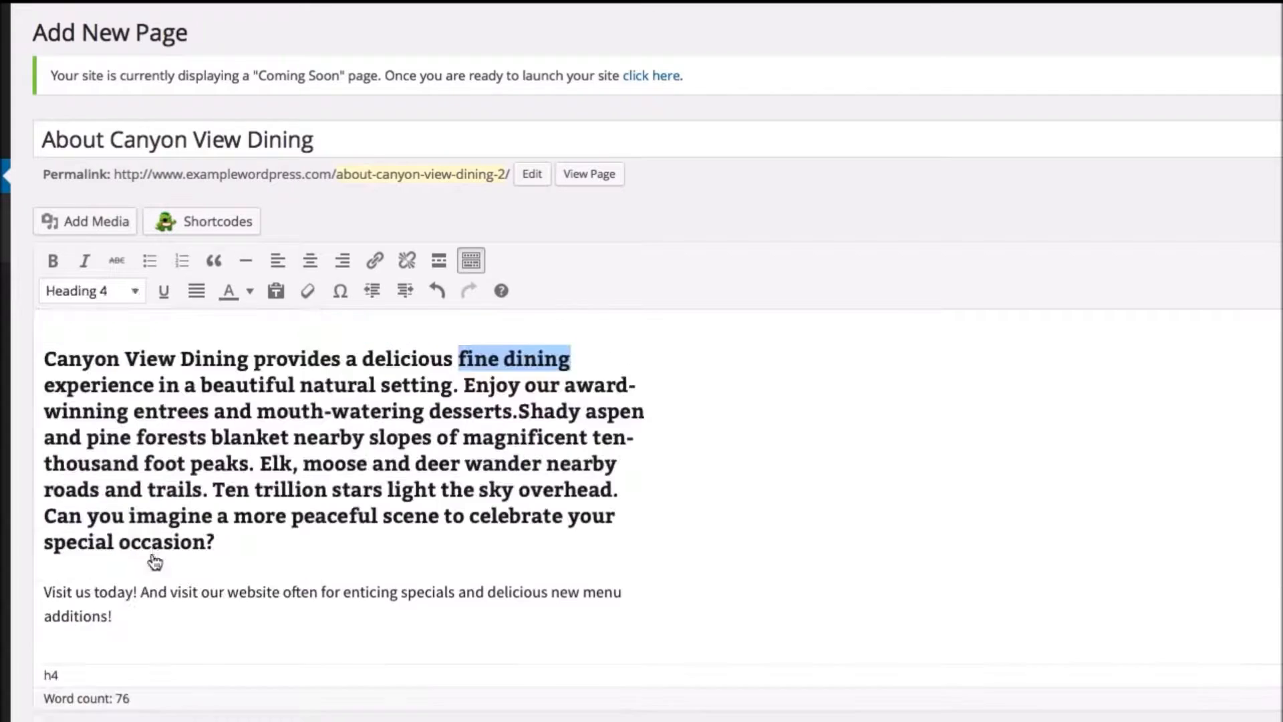
{"action": "left_click", "coordinate": [126, 295]}
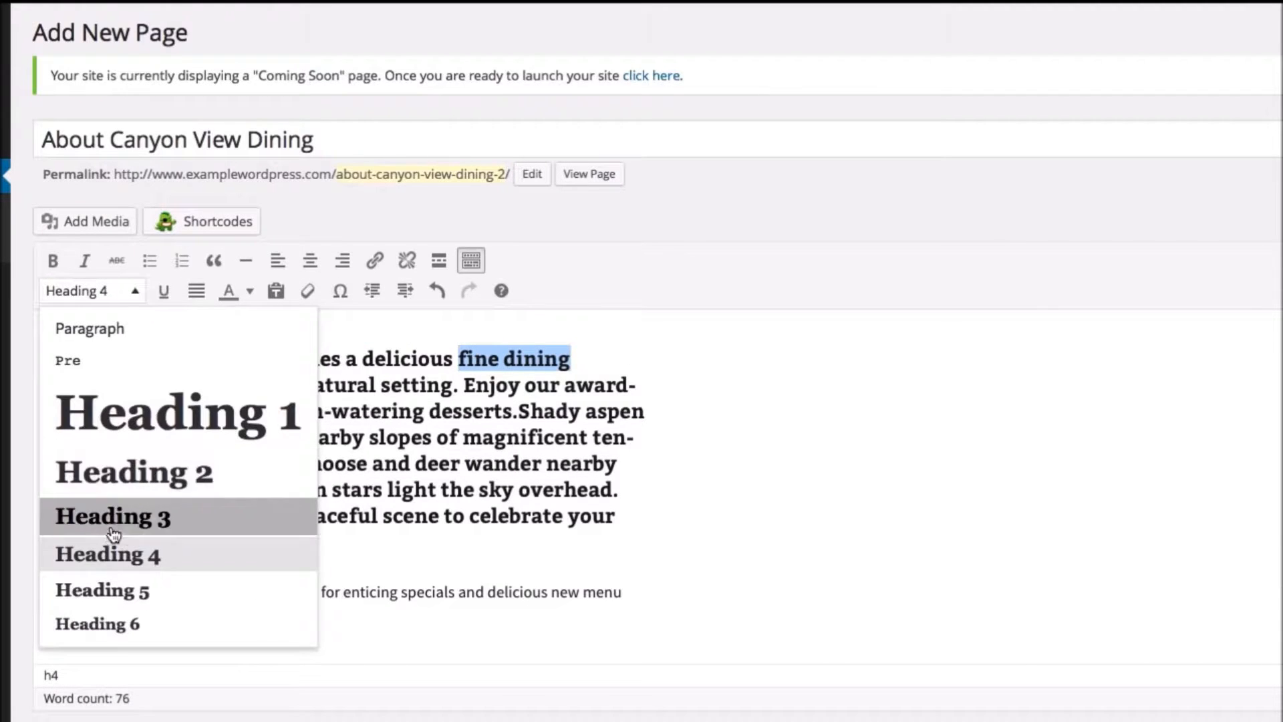
{"action": "left_click", "coordinate": [110, 625]}
{"action": "left_click", "coordinate": [109, 297]}
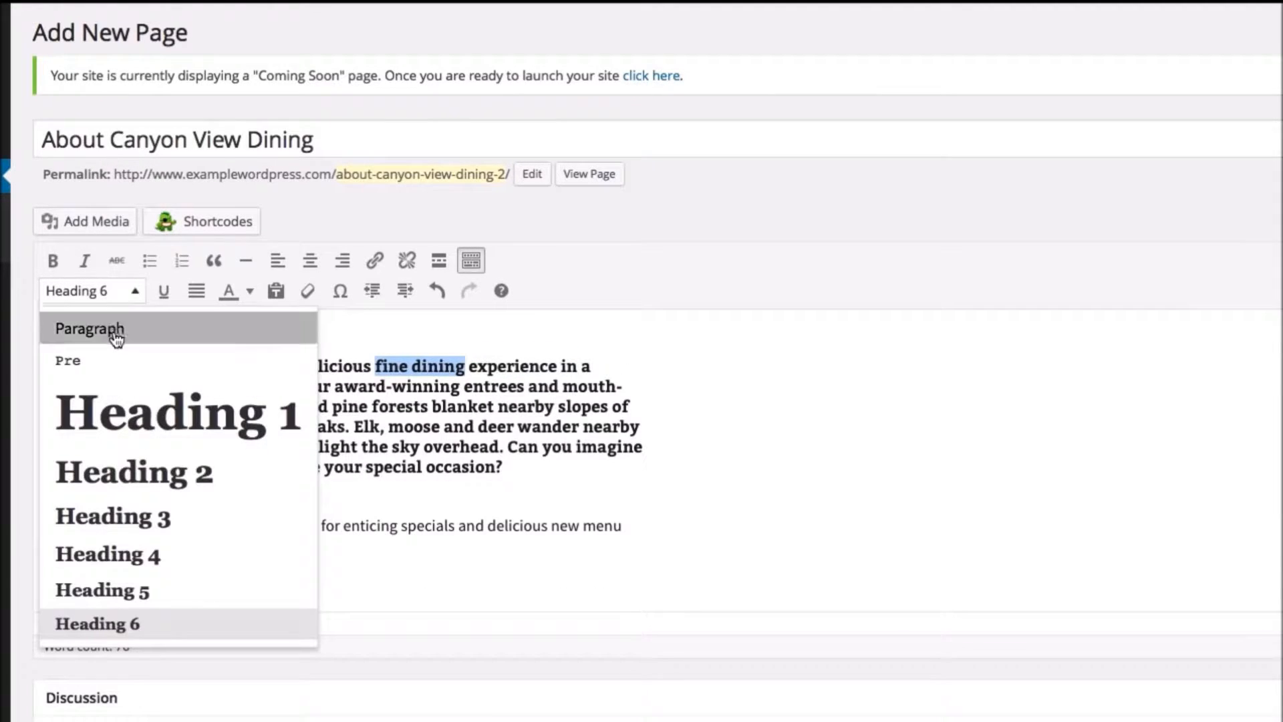
{"action": "left_click", "coordinate": [112, 333]}
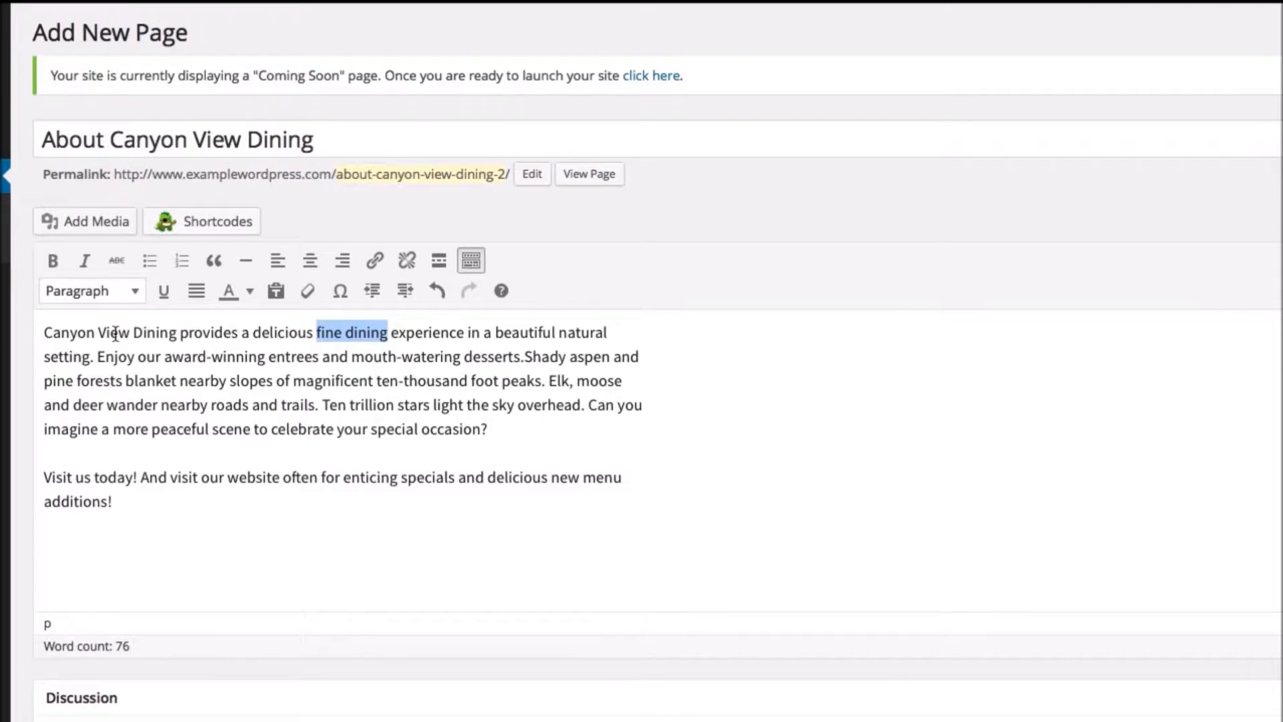
{"action": "left_click", "coordinate": [160, 333]}
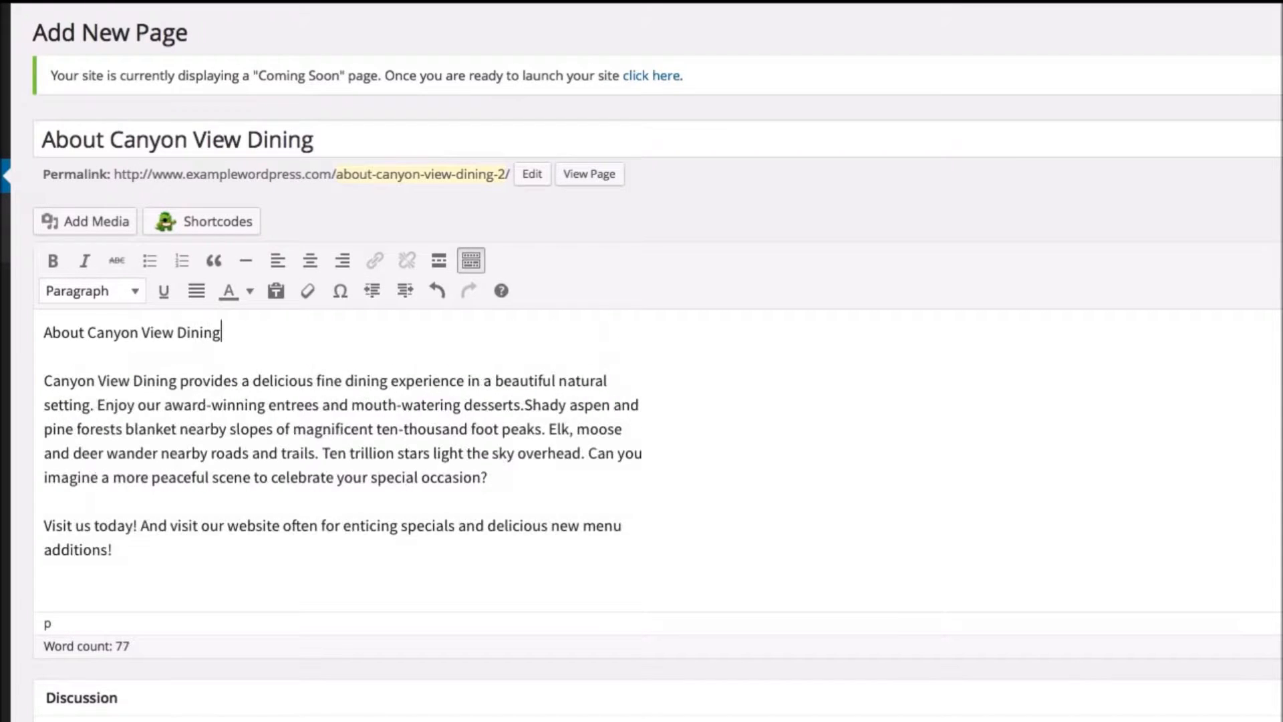
Make the About Canyon View Dining line a Heading 2 and preview the page.
{"action": "triple_click", "coordinate": [148, 338]}
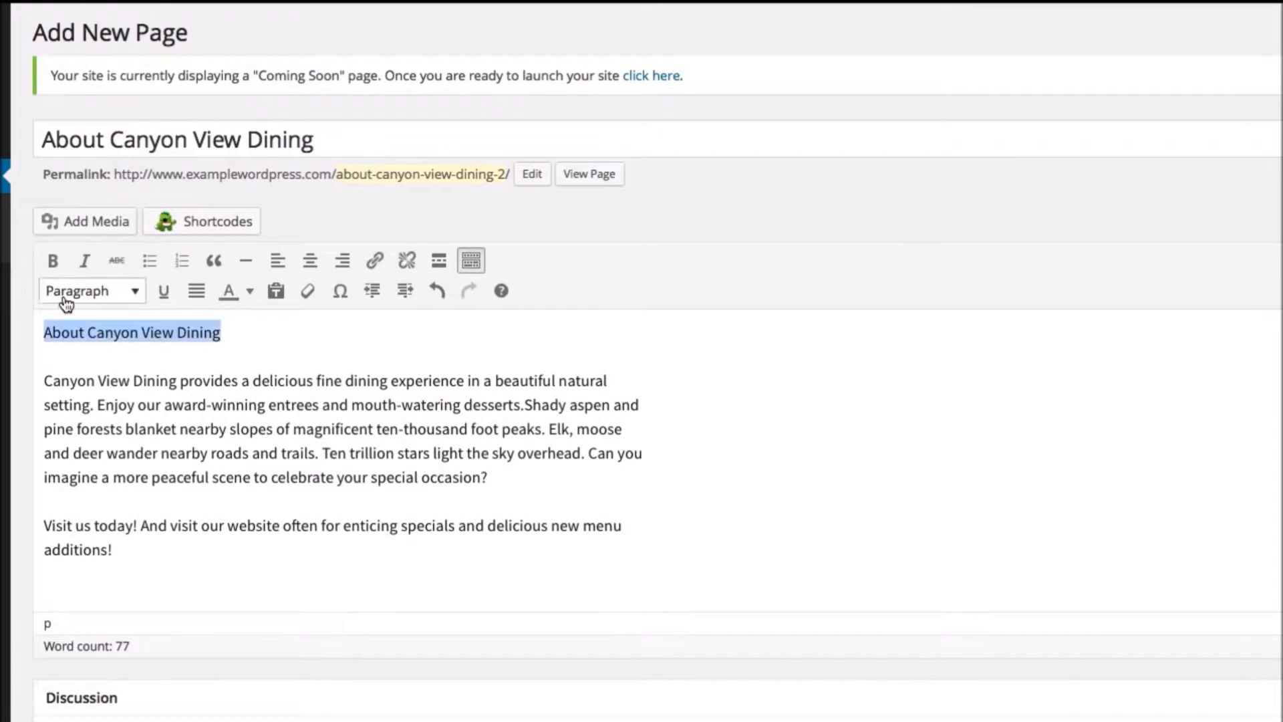
{"action": "left_click", "coordinate": [65, 298]}
{"action": "left_click", "coordinate": [102, 412]}
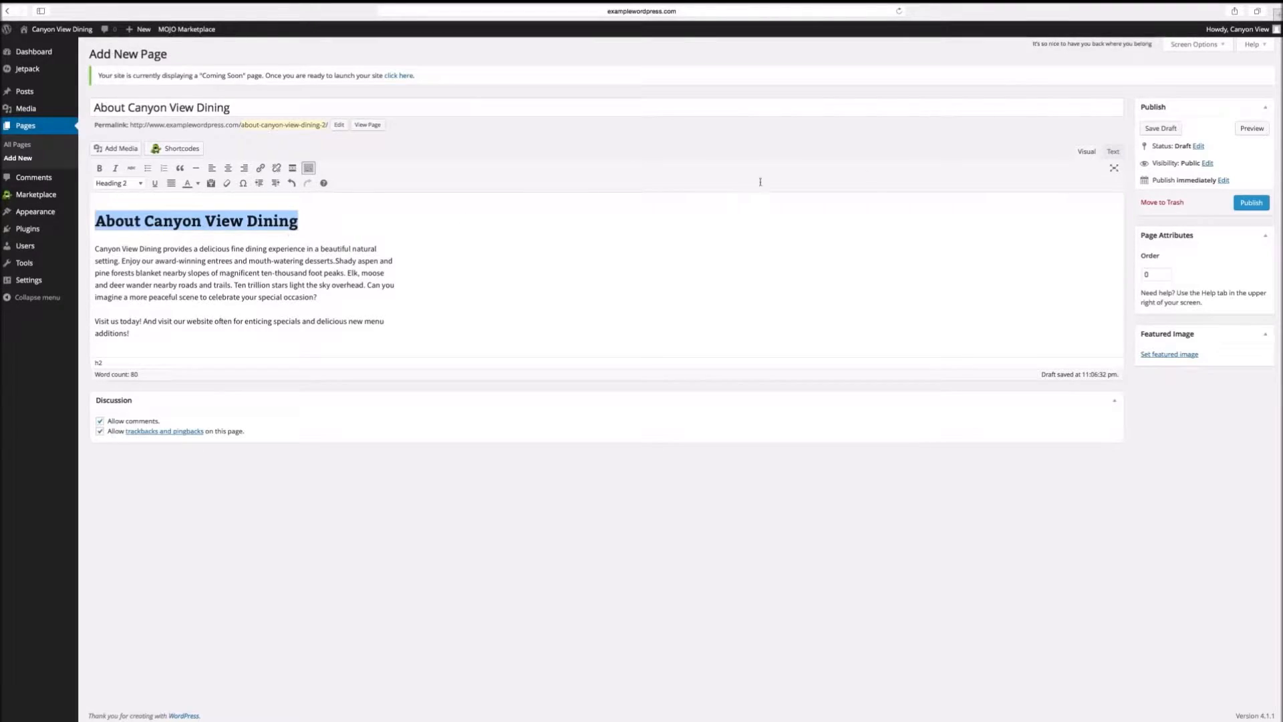
{"action": "left_click", "coordinate": [1251, 128]}
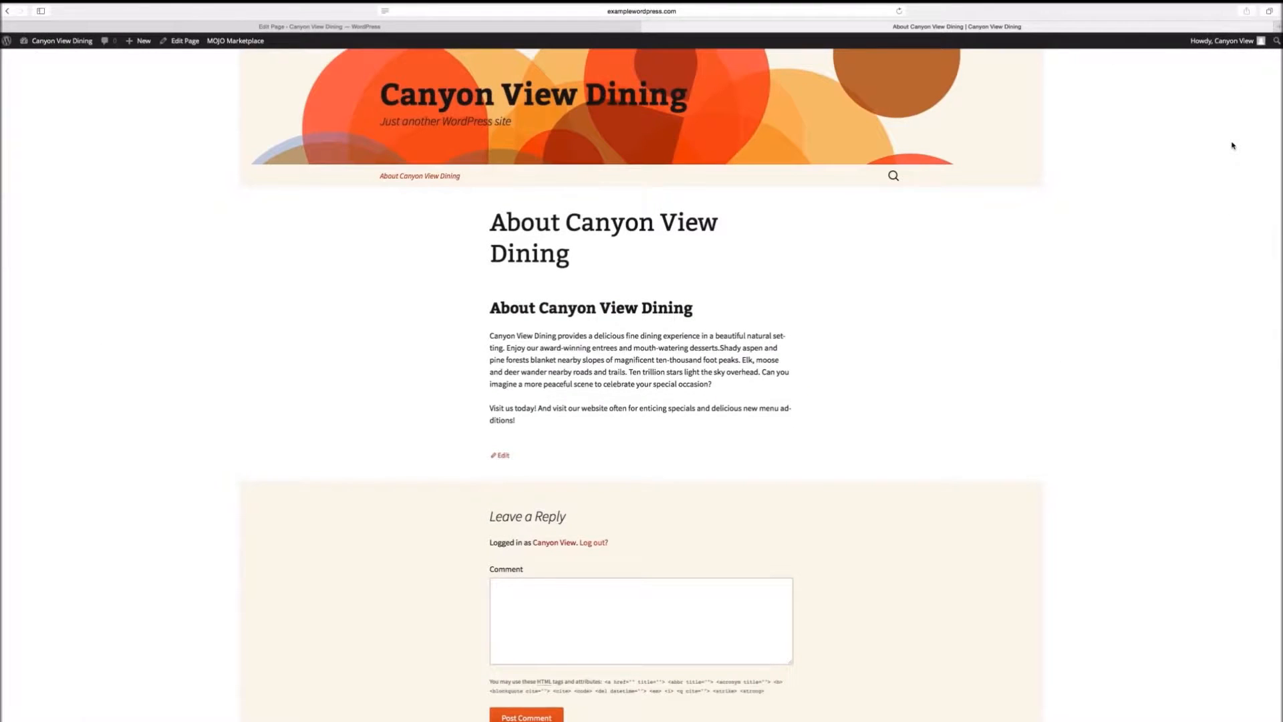
{"action": "left_click", "coordinate": [583, 28]}
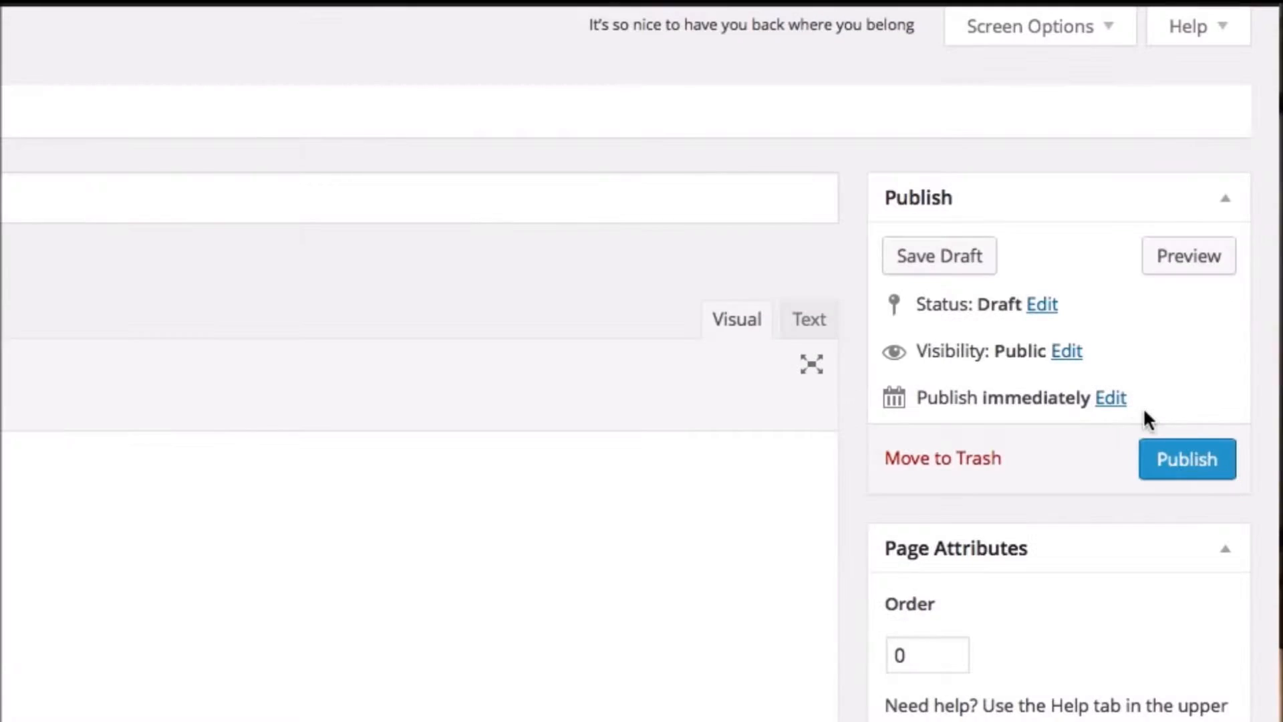
Publish the page and open Settings > Permalinks to choose a custom structure.
{"action": "left_click", "coordinate": [1240, 214]}
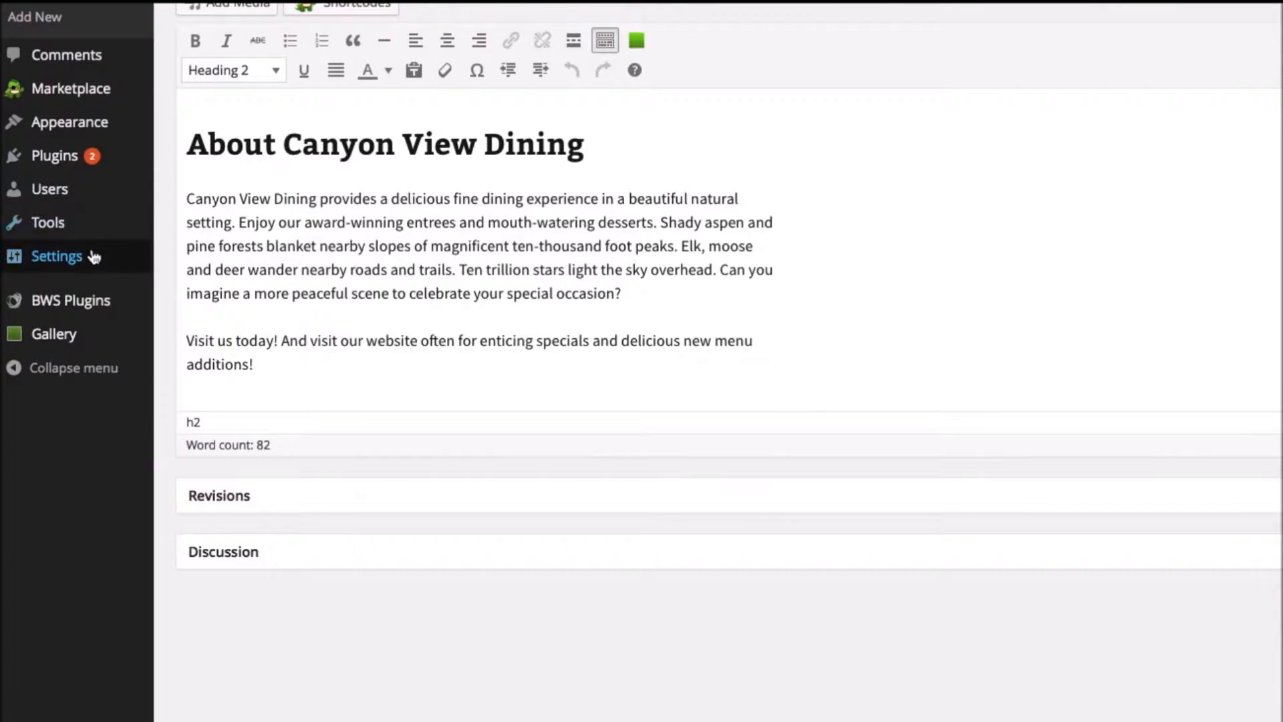
{"action": "mouse_move", "coordinate": [93, 265]}
{"action": "left_click", "coordinate": [175, 392]}
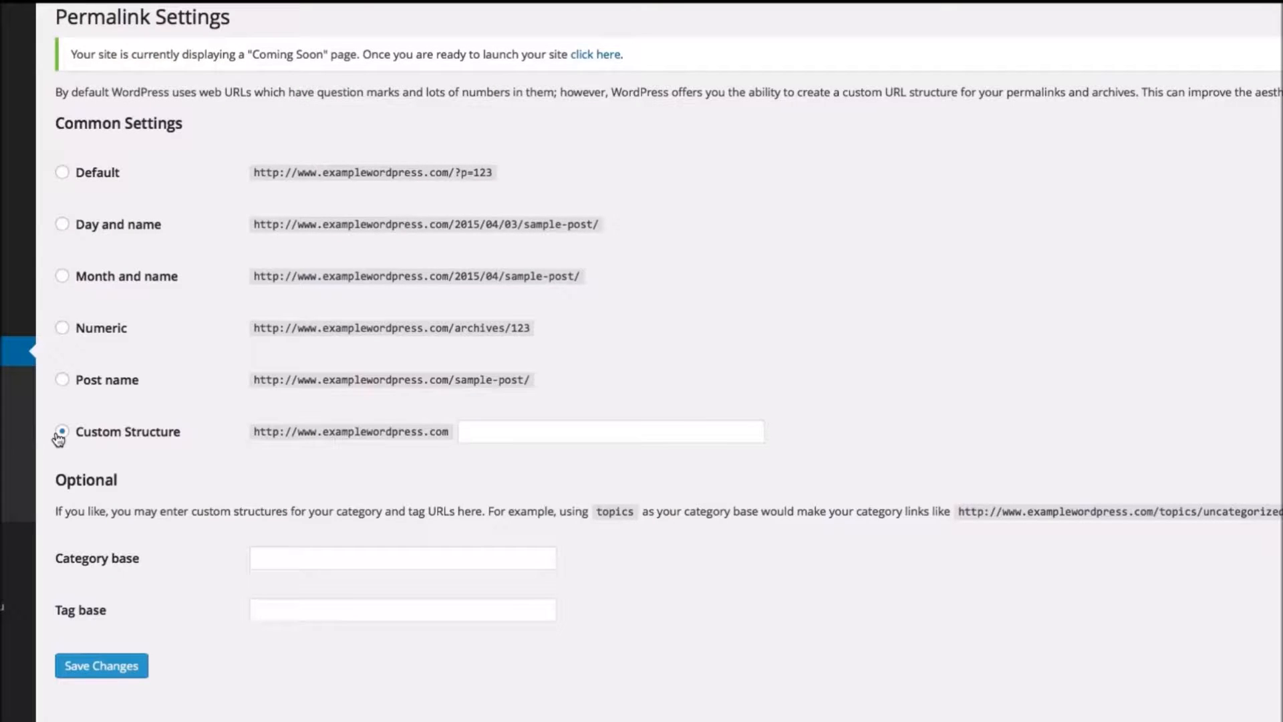
Save the custom permalink structure /fine-dining/%postname%/.
{"action": "left_click", "coordinate": [477, 431]}
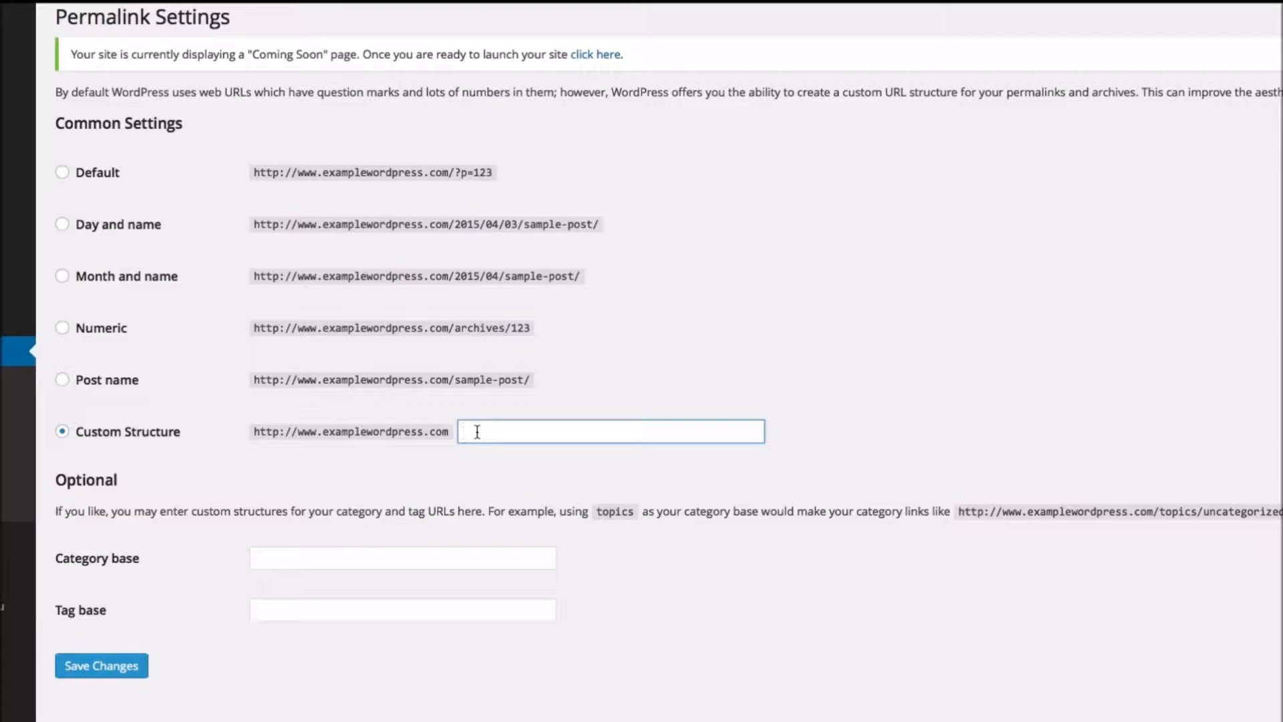
{"action": "type", "text": "/fine-dining/%postname%/"}
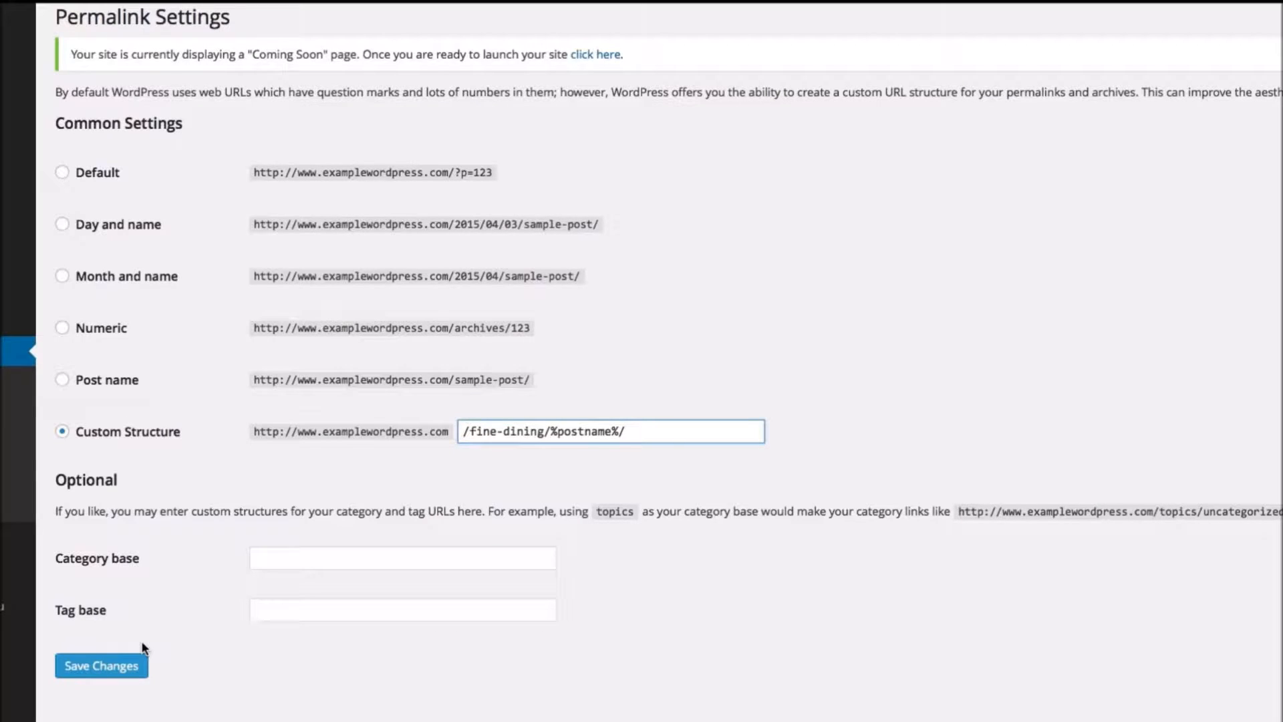
{"action": "left_click", "coordinate": [101, 665]}
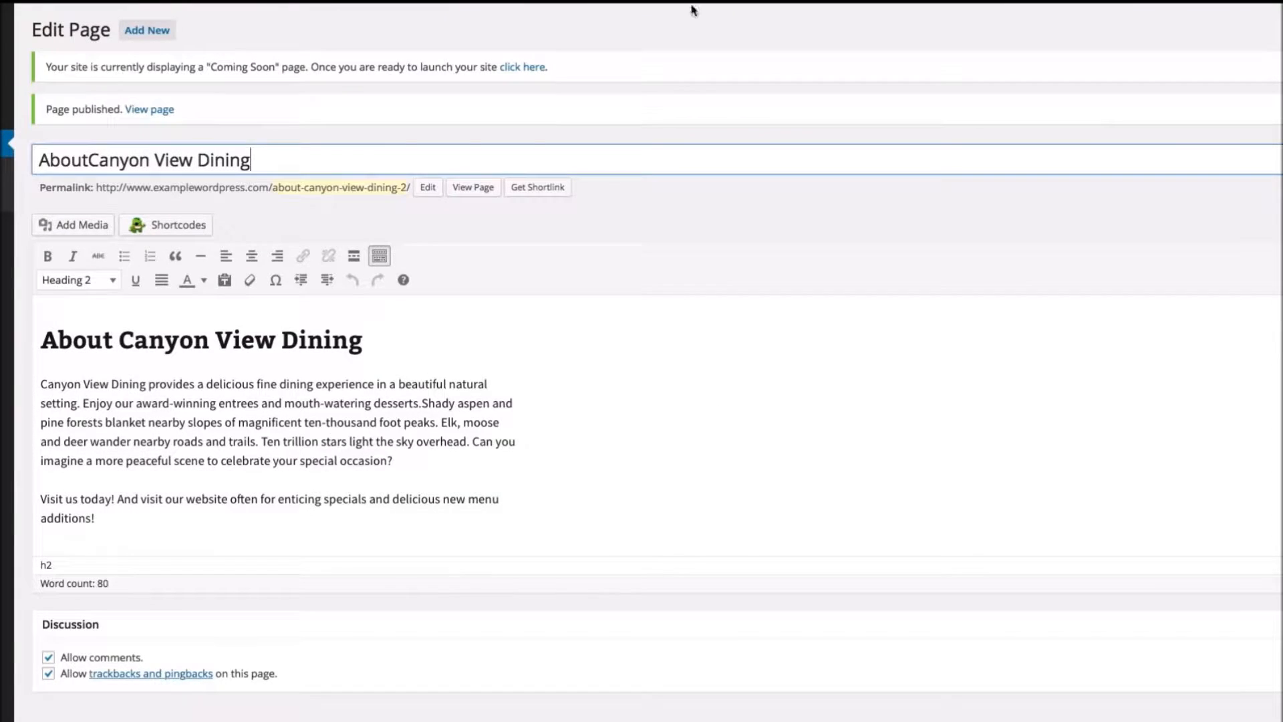
Retitle the page 'About Us' and change its slug to about-canyon-view-fine-dining.
{"action": "left_click_drag", "start_coordinate": [276, 161], "coordinate": [89, 166]}
{"action": "type", "text": "Us"}
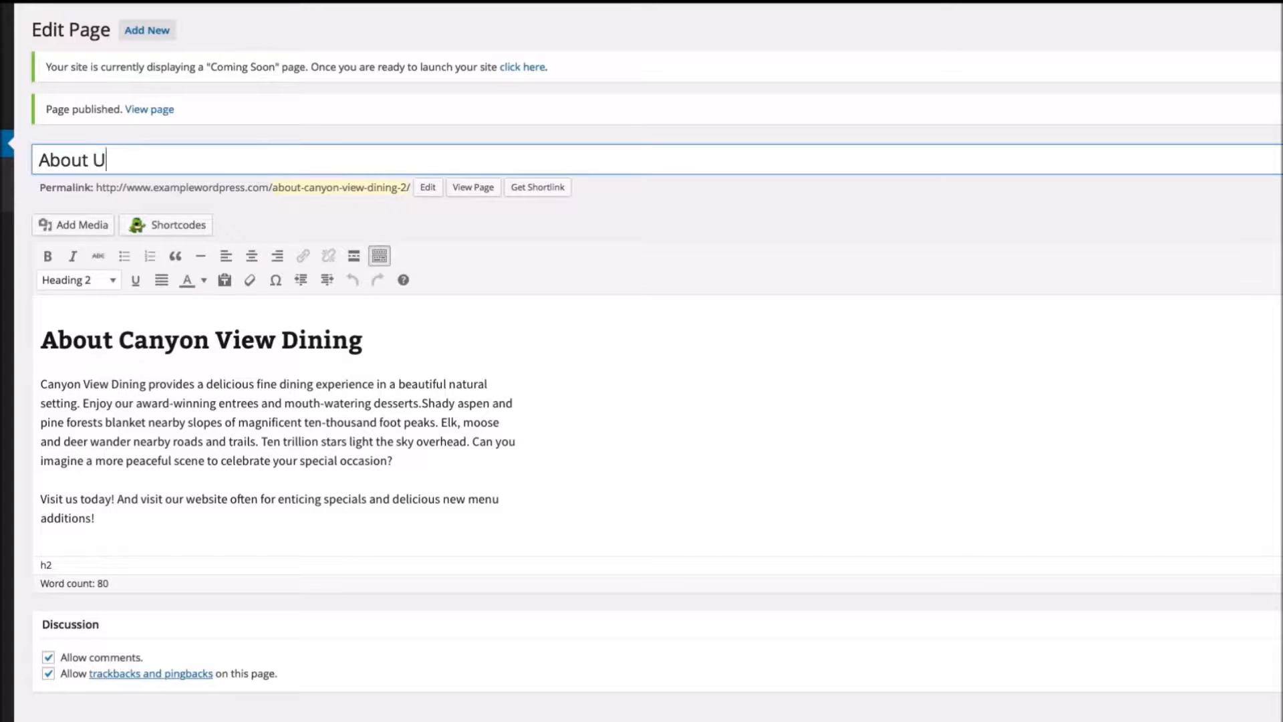
{"action": "left_click", "coordinate": [428, 188]}
{"action": "type", "text": "about canyon view fine dining"}
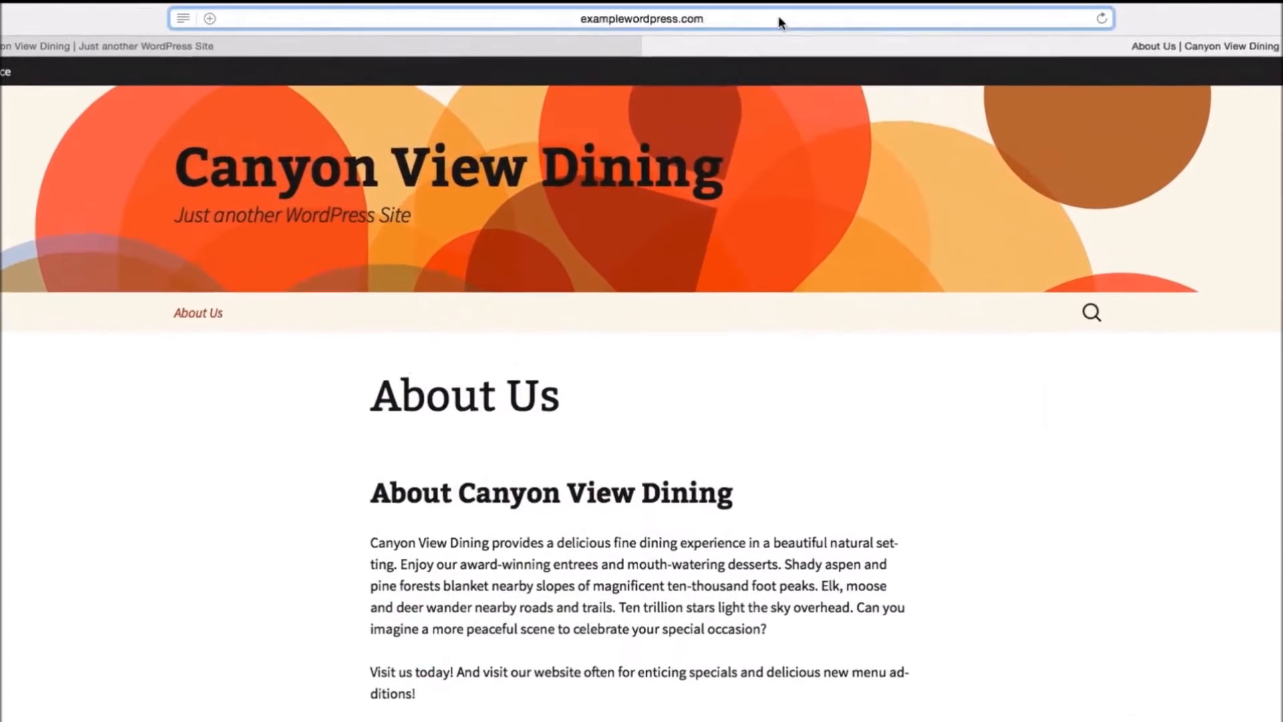
Scroll the live About Us page to its footer, then return to its editor.
{"action": "left_click", "coordinate": [718, 10]}
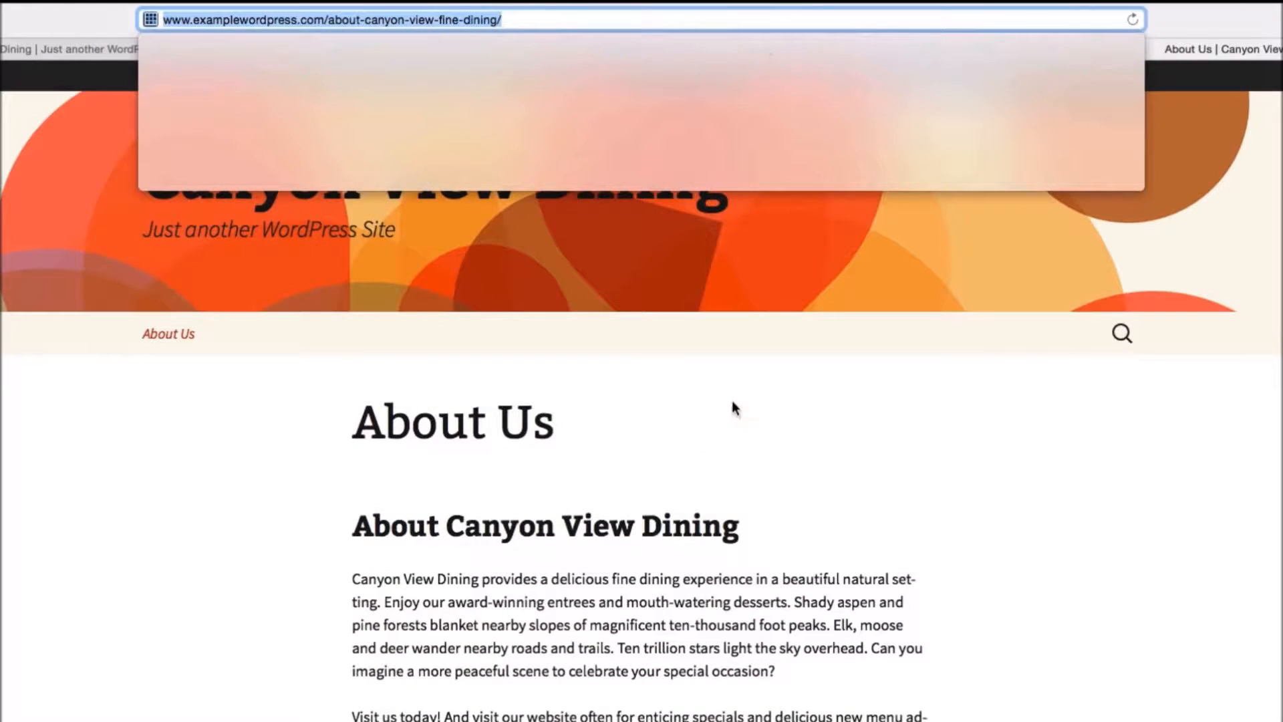
{"action": "left_click", "coordinate": [795, 447]}
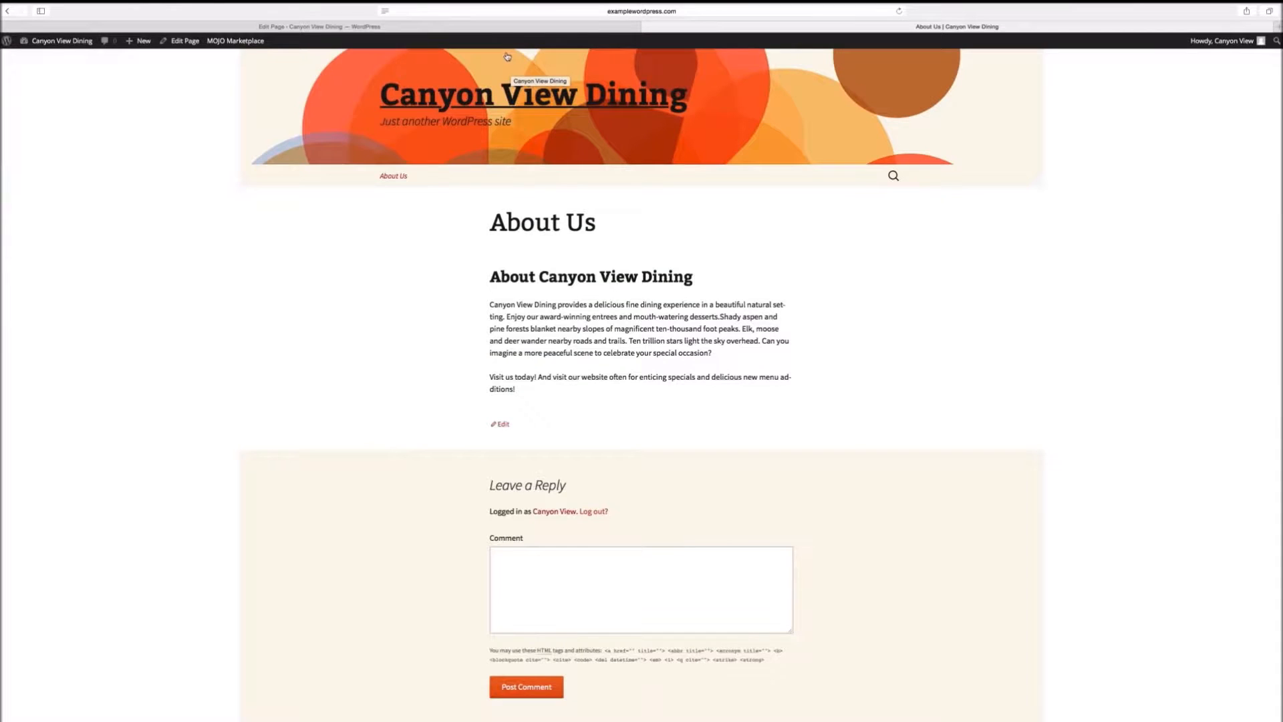
{"action": "scroll", "coordinate": [658, 441], "scroll_direction": "down", "scroll_amount": 5}
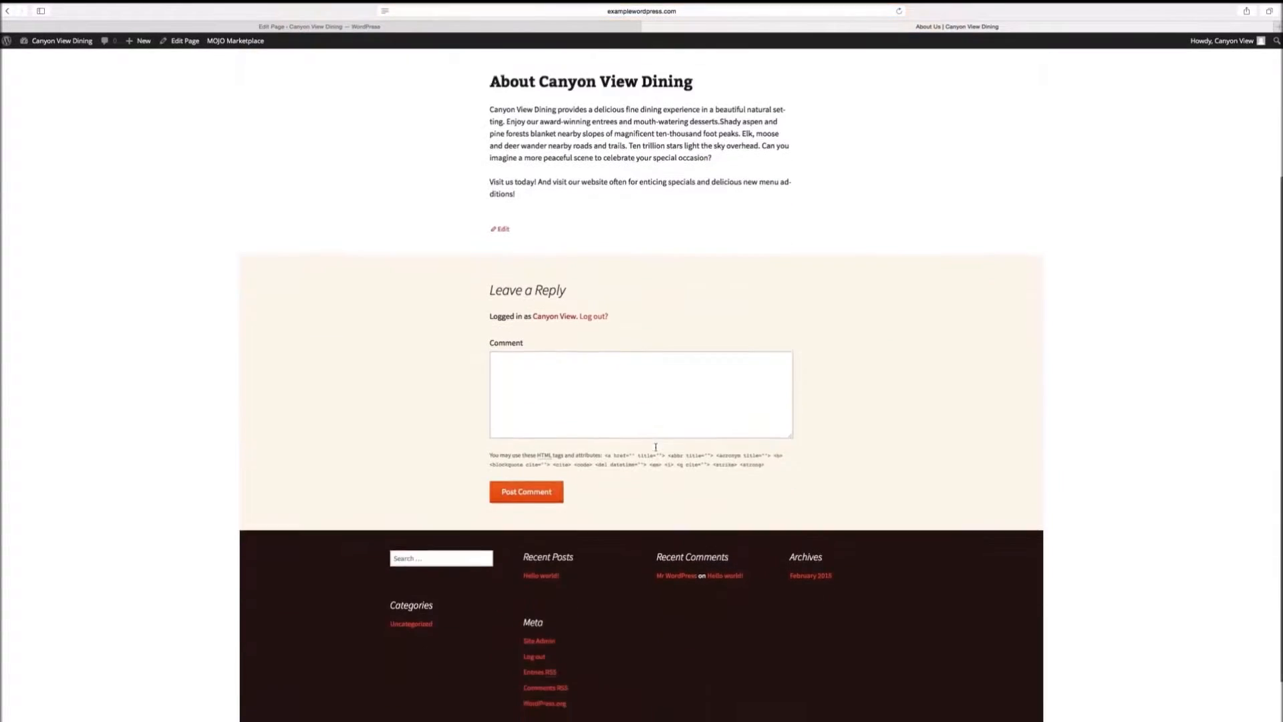
{"action": "scroll", "coordinate": [656, 446], "scroll_direction": "down", "scroll_amount": 2}
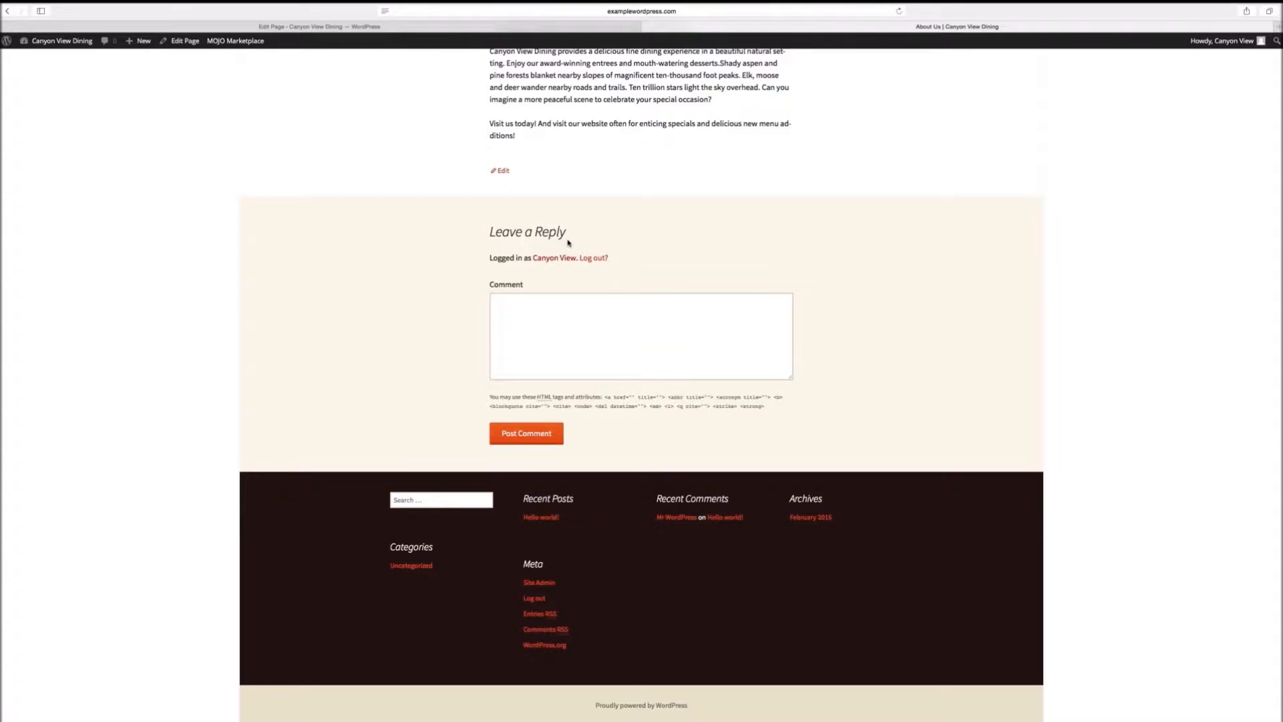
{"action": "left_click", "coordinate": [501, 27]}
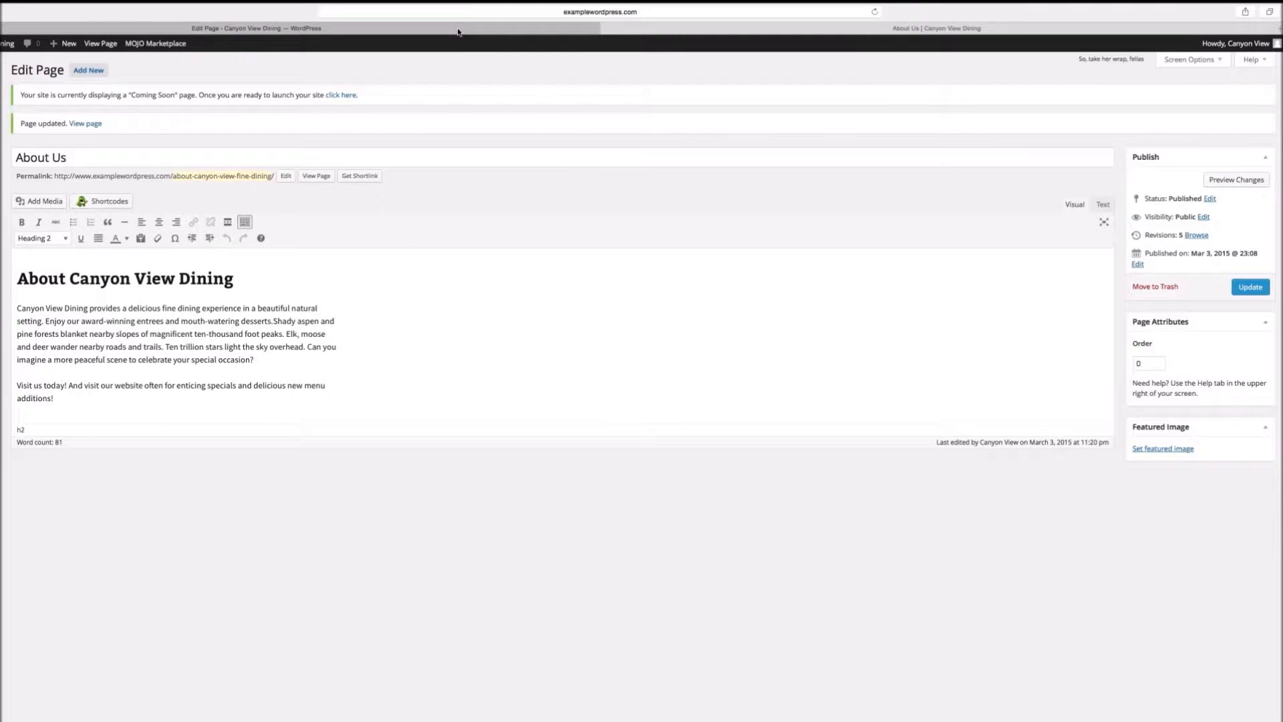
Show the Discussion box, disallow comments on About Us, and update the page.
{"action": "left_click", "coordinate": [1193, 60]}
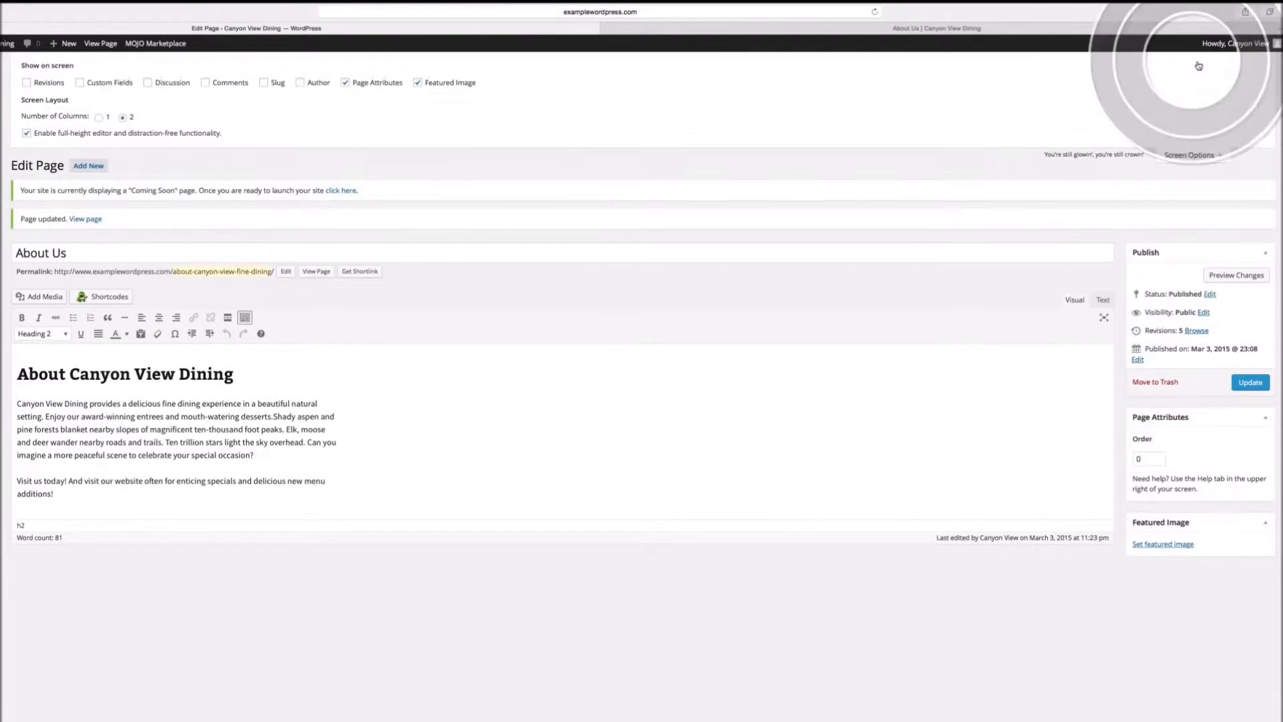
{"action": "left_click", "coordinate": [147, 84]}
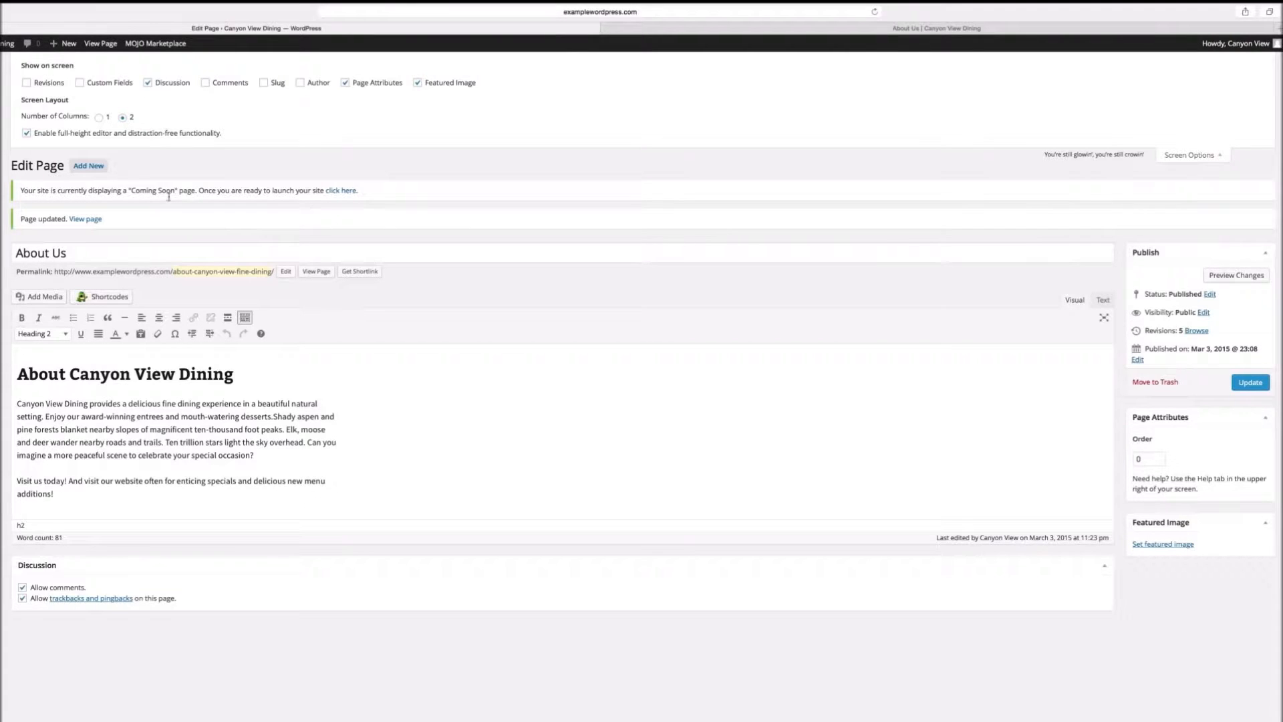
{"action": "left_click", "coordinate": [23, 589]}
{"action": "left_click", "coordinate": [1249, 382]}
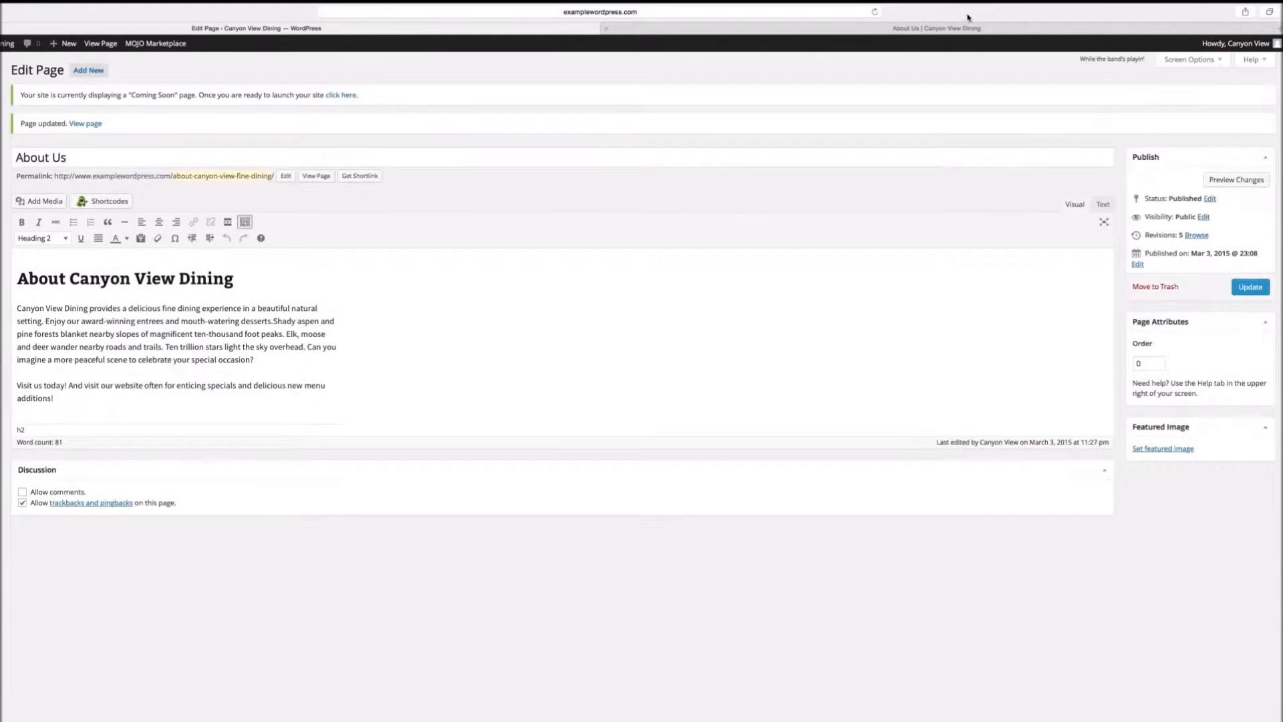
{"action": "left_click", "coordinate": [1002, 29]}
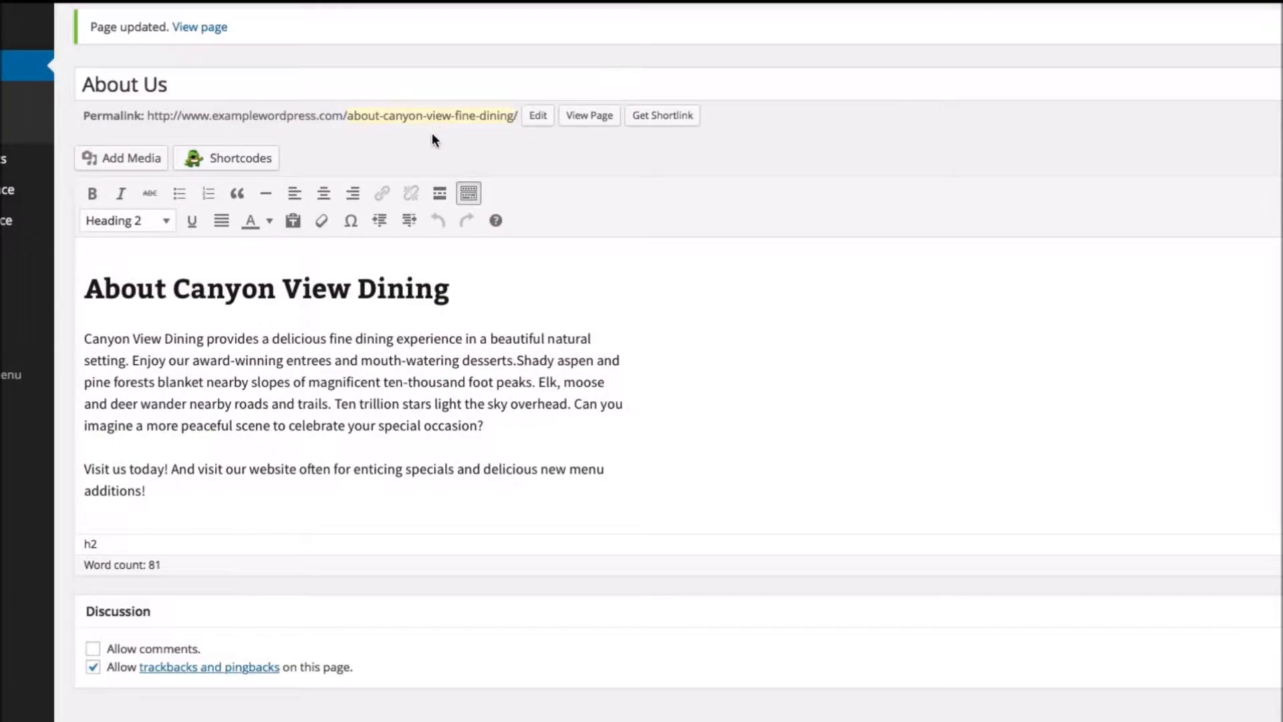
Upload cups.jpg from the Home Page folder into the media library.
{"action": "left_click", "coordinate": [124, 160]}
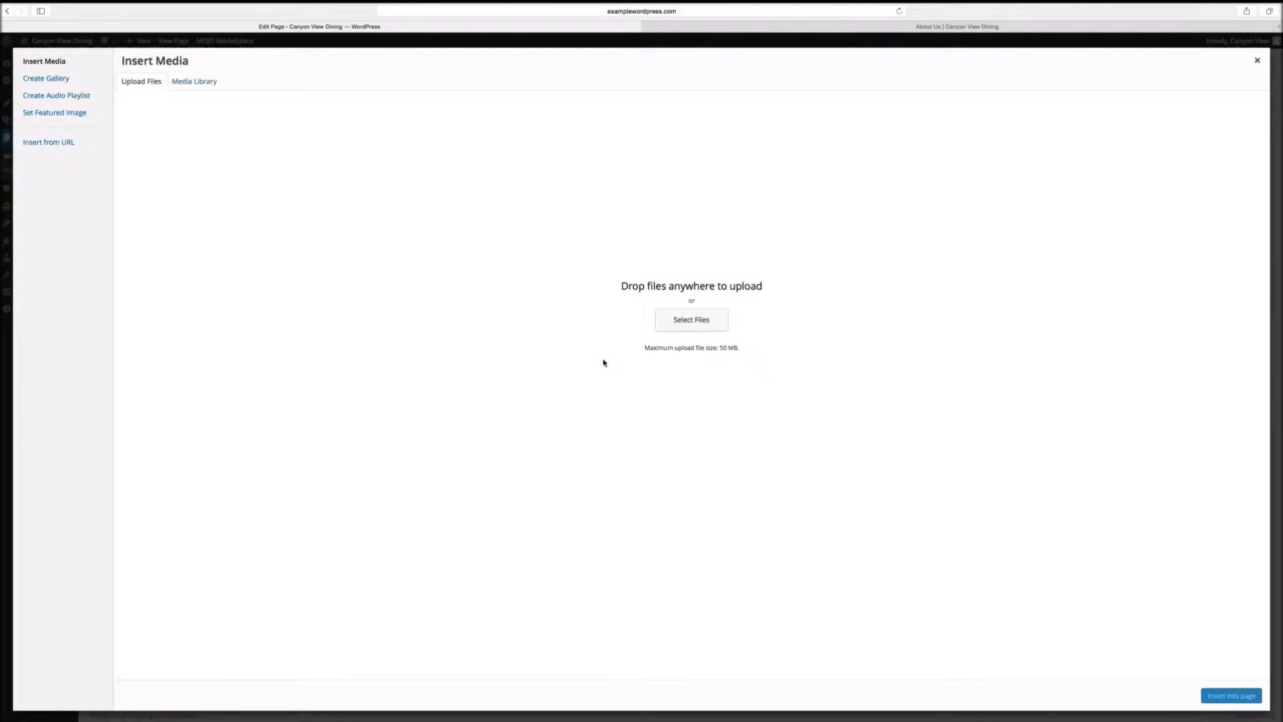
{"action": "left_click", "coordinate": [669, 327]}
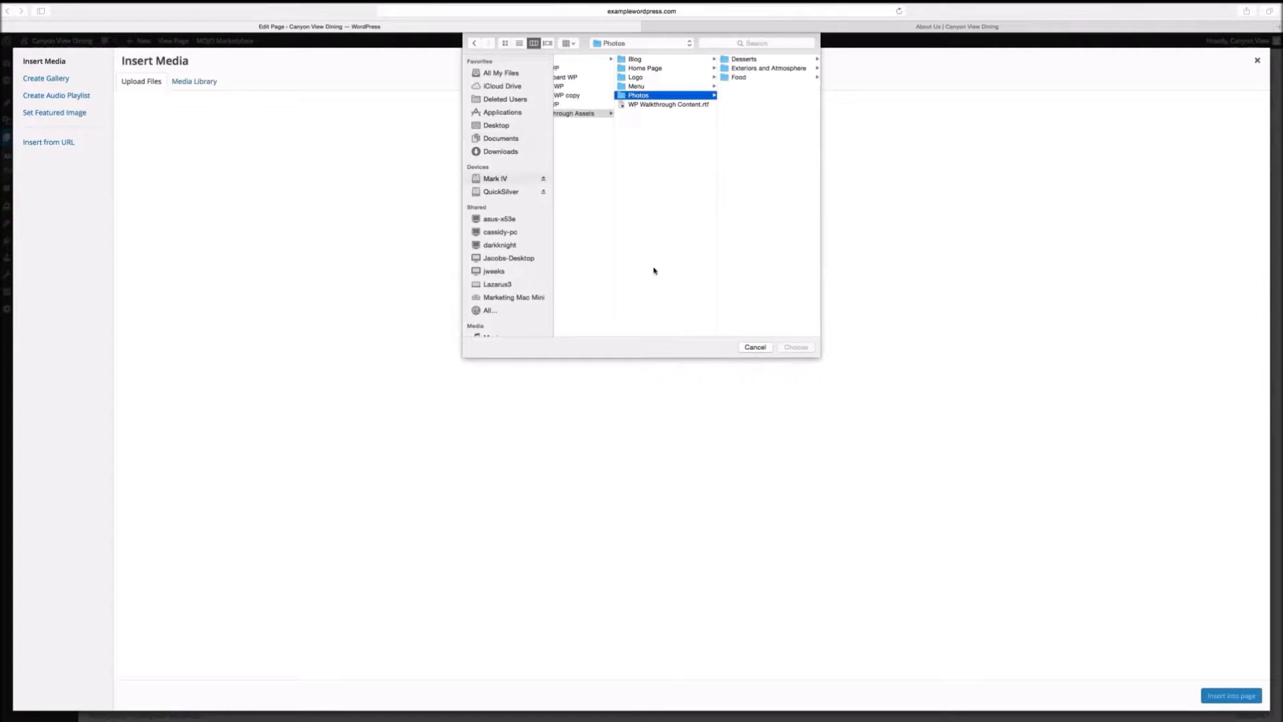
{"action": "left_click", "coordinate": [688, 68]}
{"action": "left_click", "coordinate": [738, 68]}
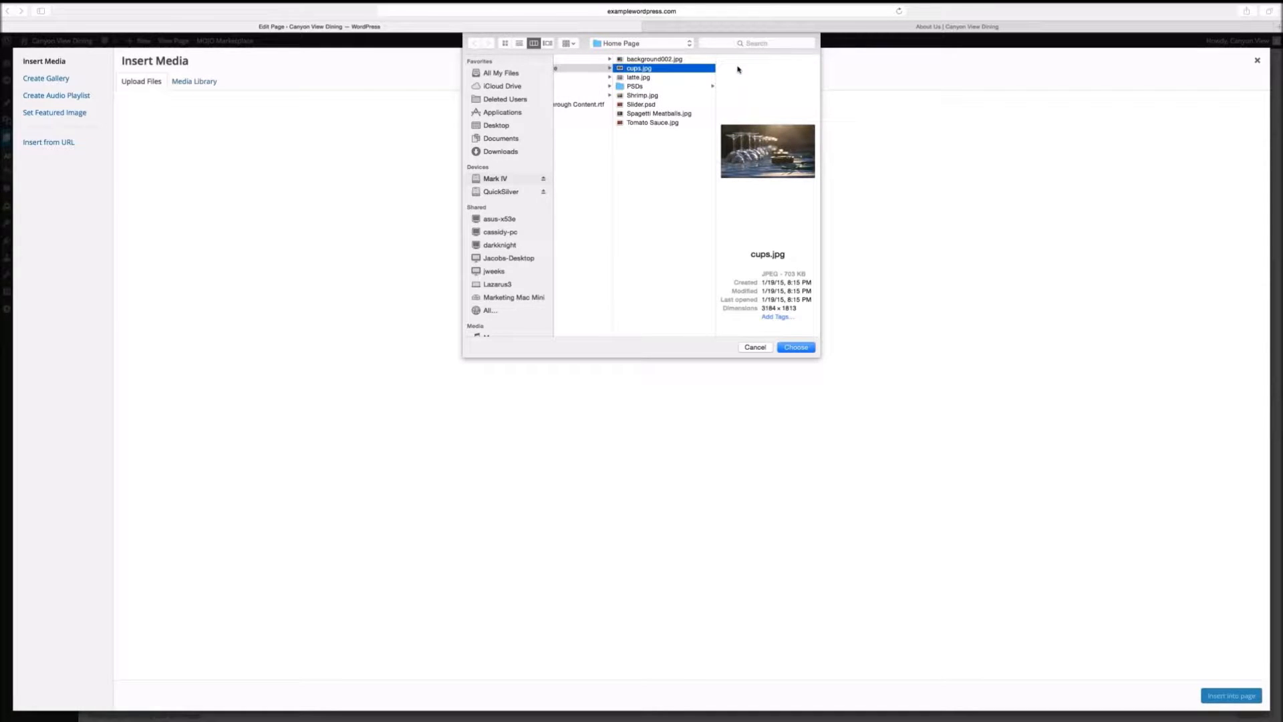
{"action": "left_click", "coordinate": [793, 348]}
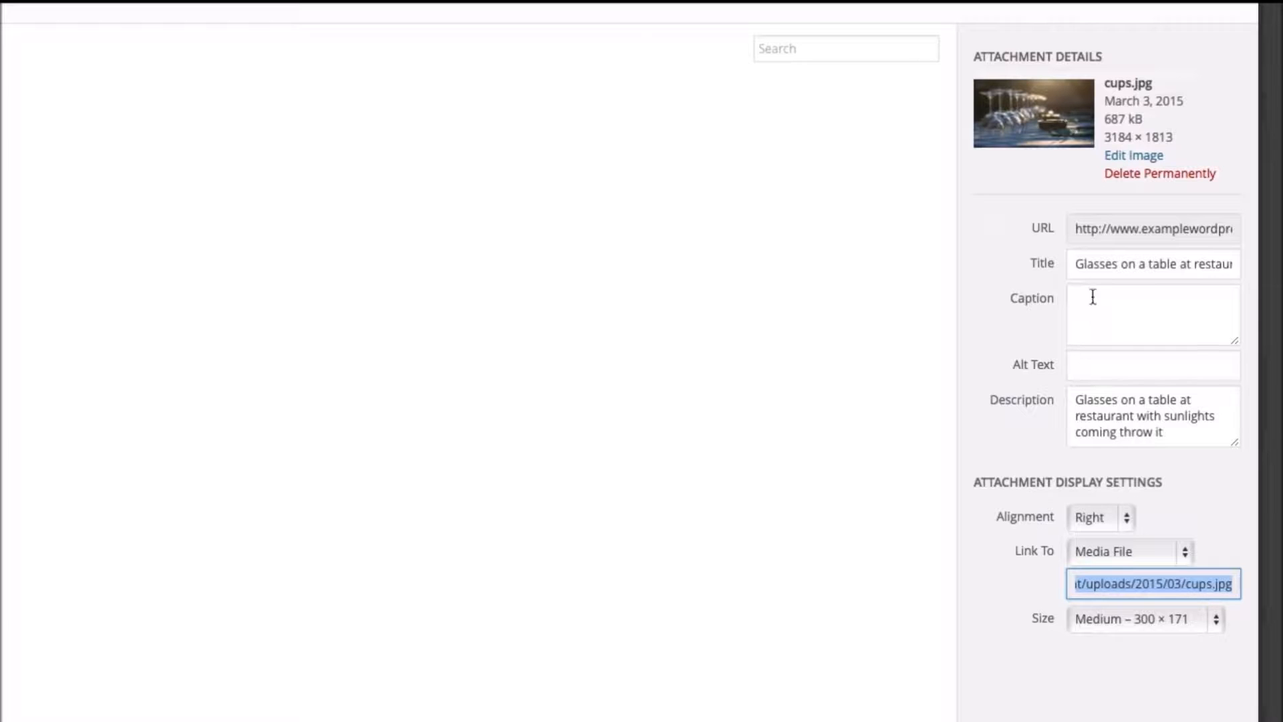
Rename the cups.jpg image title to 'Fine Dining'.
{"action": "left_click", "coordinate": [1093, 265]}
{"action": "triple_click", "coordinate": [1095, 267]}
{"action": "key", "text": "BackSpace"}
{"action": "type", "text": "Fine Dining"}
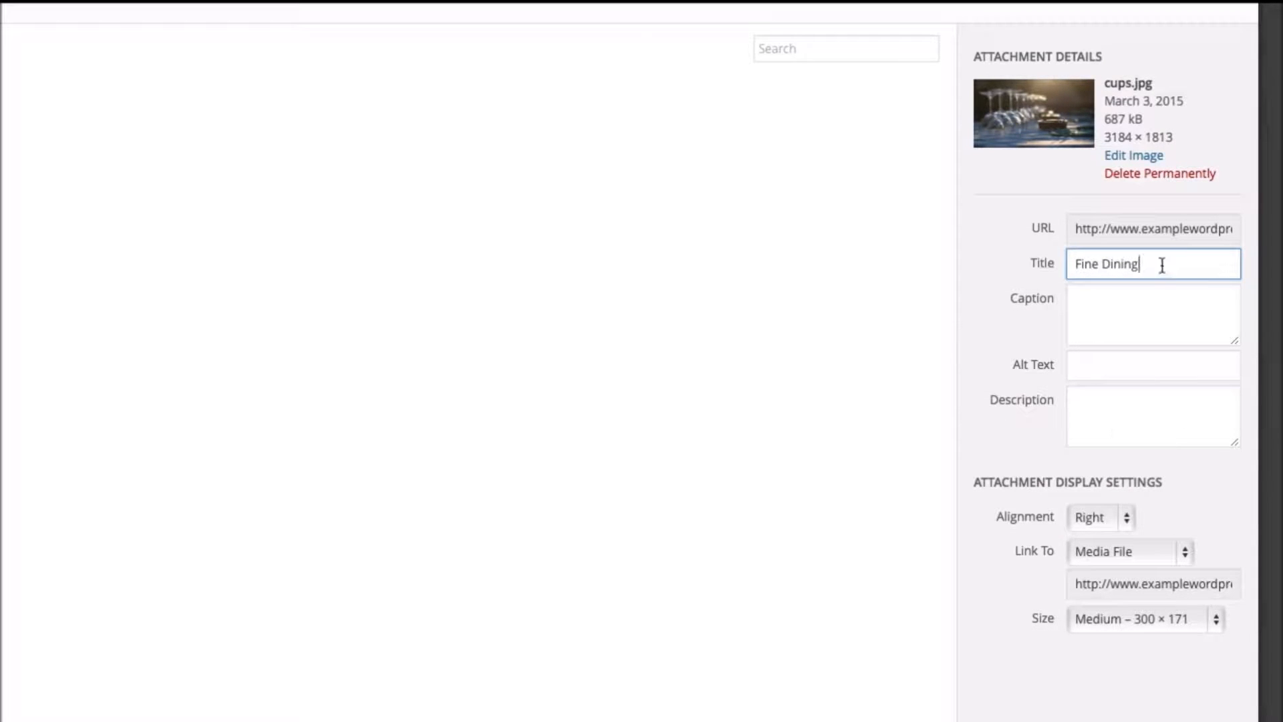
{"action": "left_click", "coordinate": [1148, 318]}
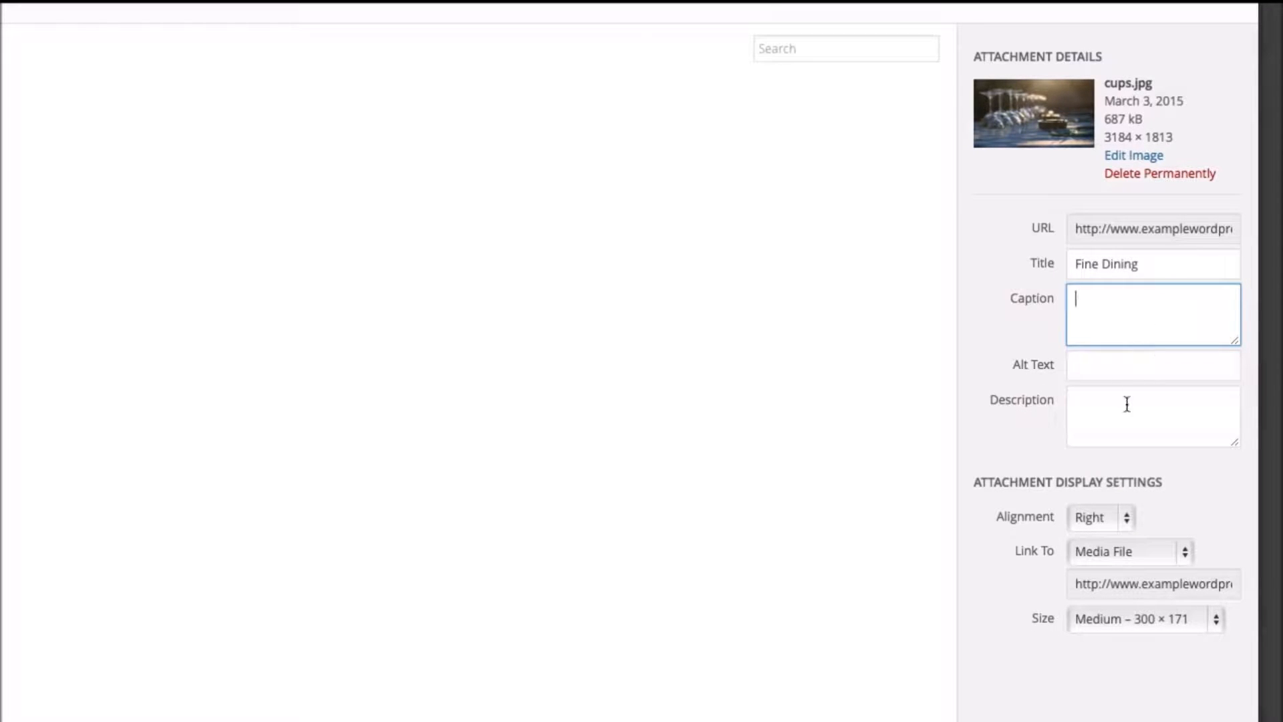
{"action": "left_click", "coordinate": [1129, 374]}
{"action": "left_click", "coordinate": [1131, 409]}
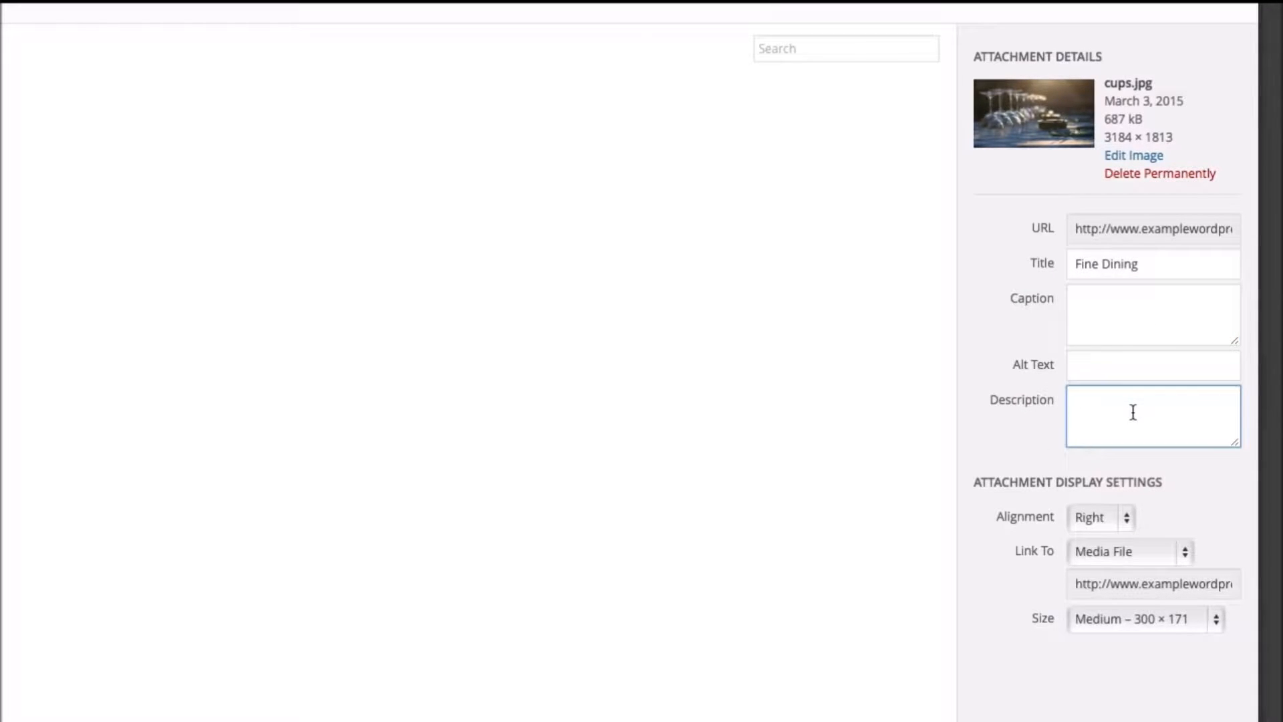
Insert the photo left-aligned, linked to its attachment page, at Medium 300×171 size.
{"action": "left_click", "coordinate": [1112, 520]}
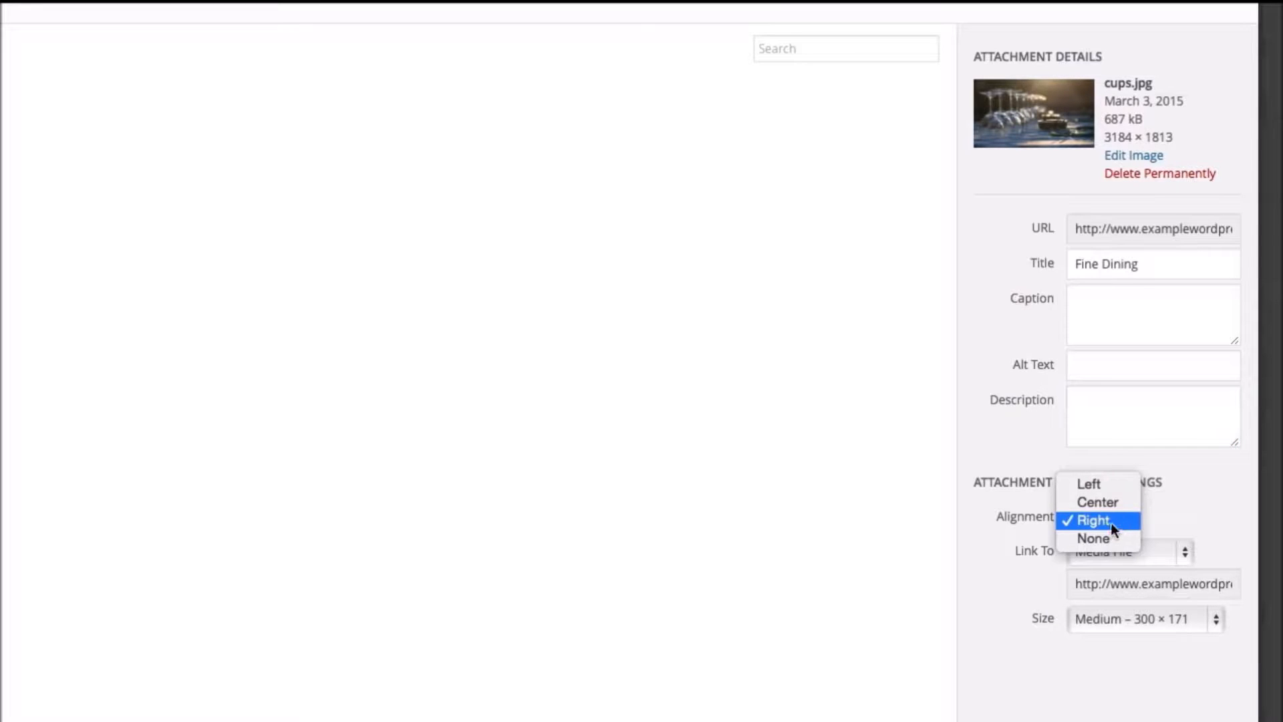
{"action": "left_click", "coordinate": [1114, 485]}
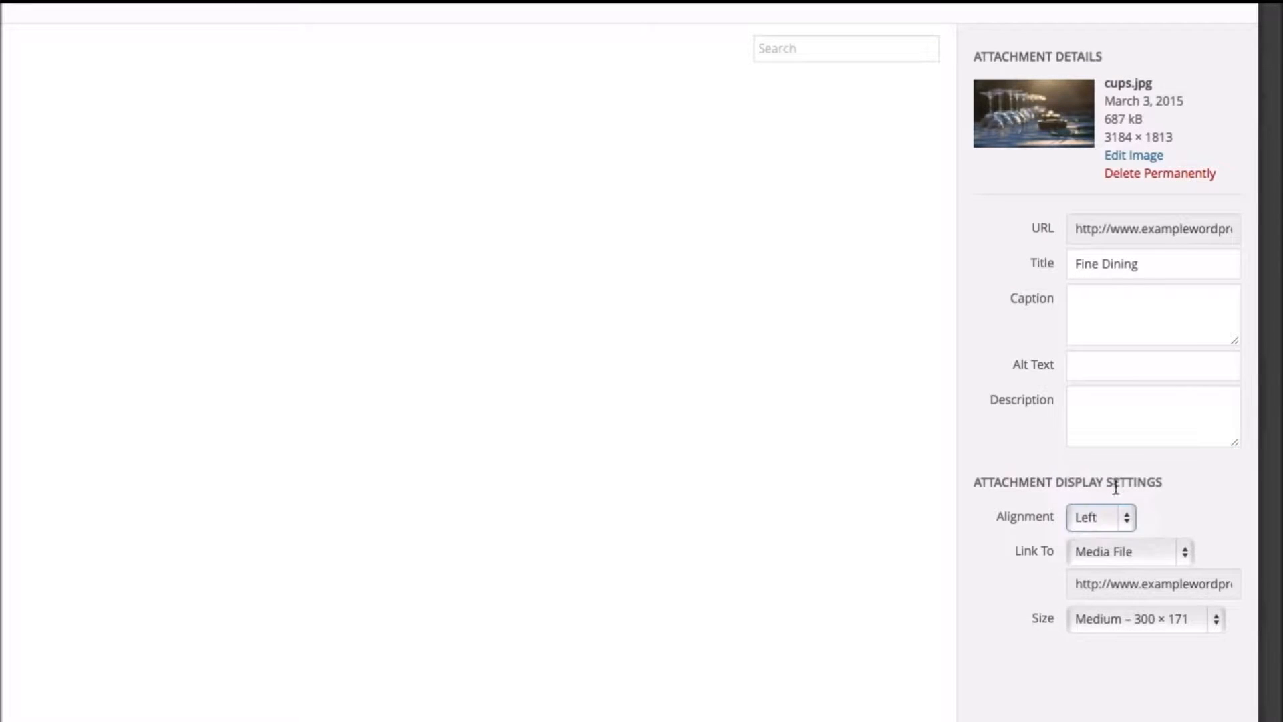
{"action": "left_click", "coordinate": [1126, 554]}
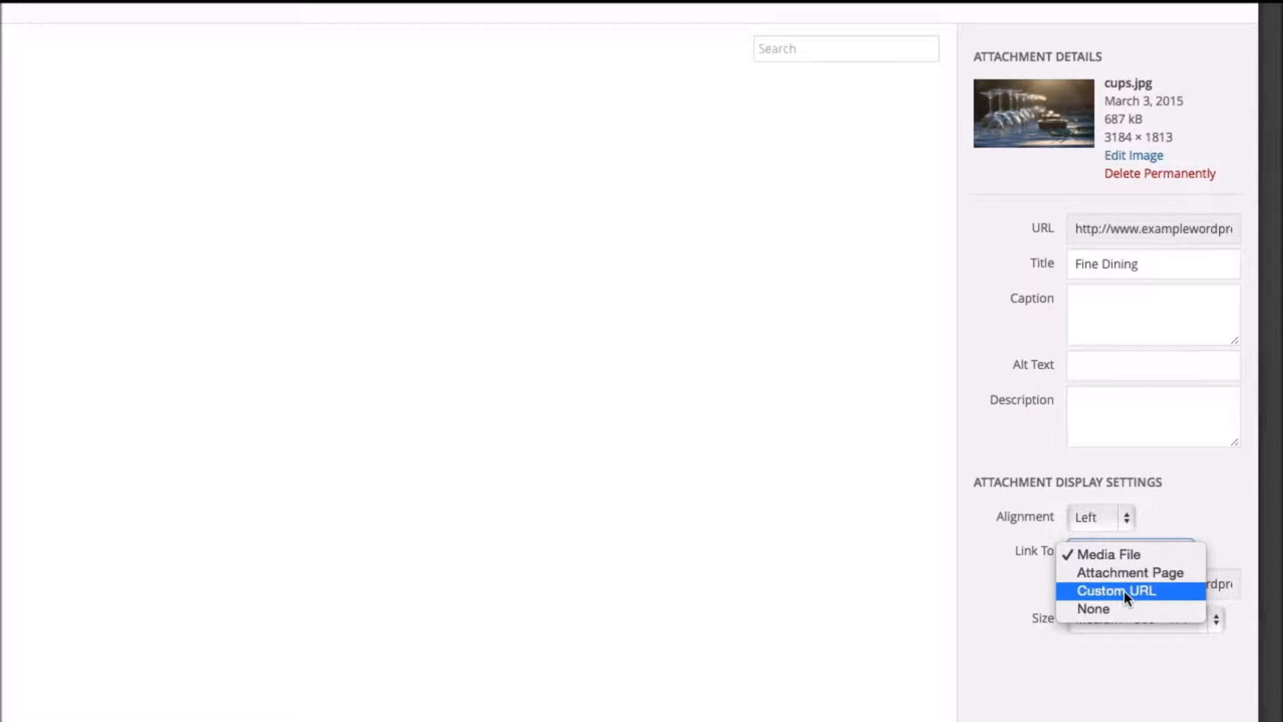
{"action": "left_click", "coordinate": [1128, 576]}
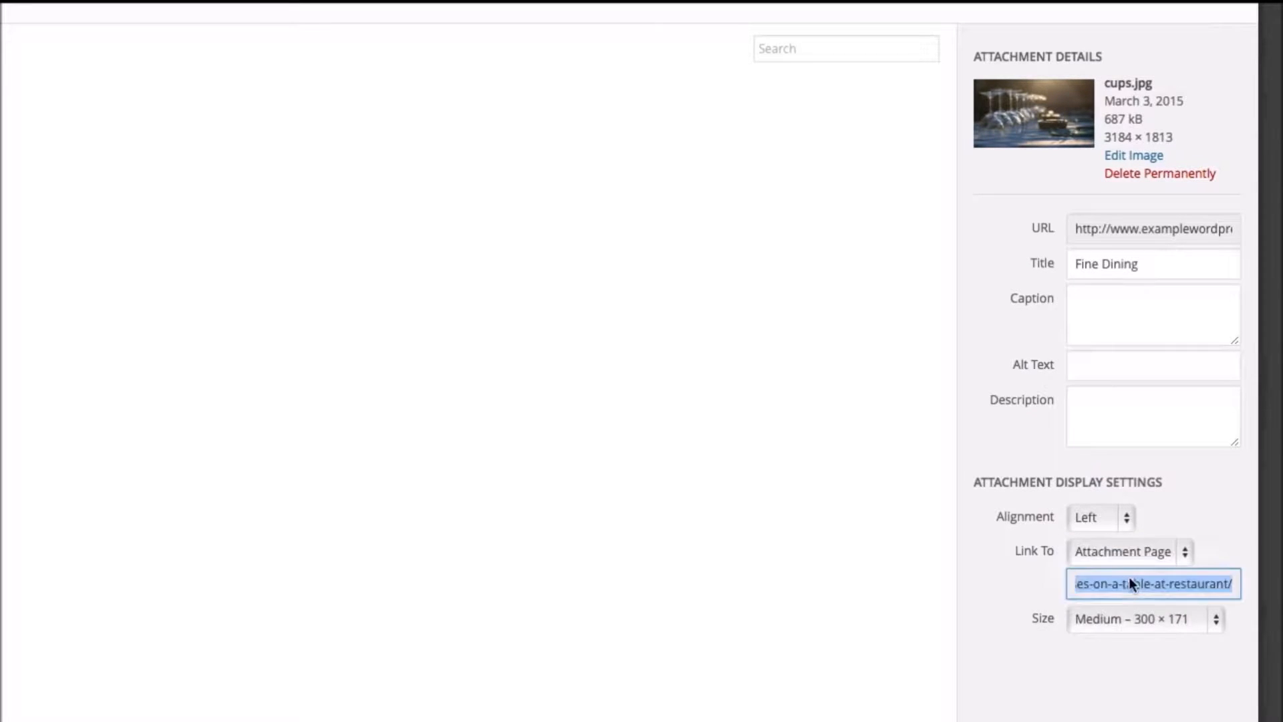
{"action": "left_click", "coordinate": [1134, 624]}
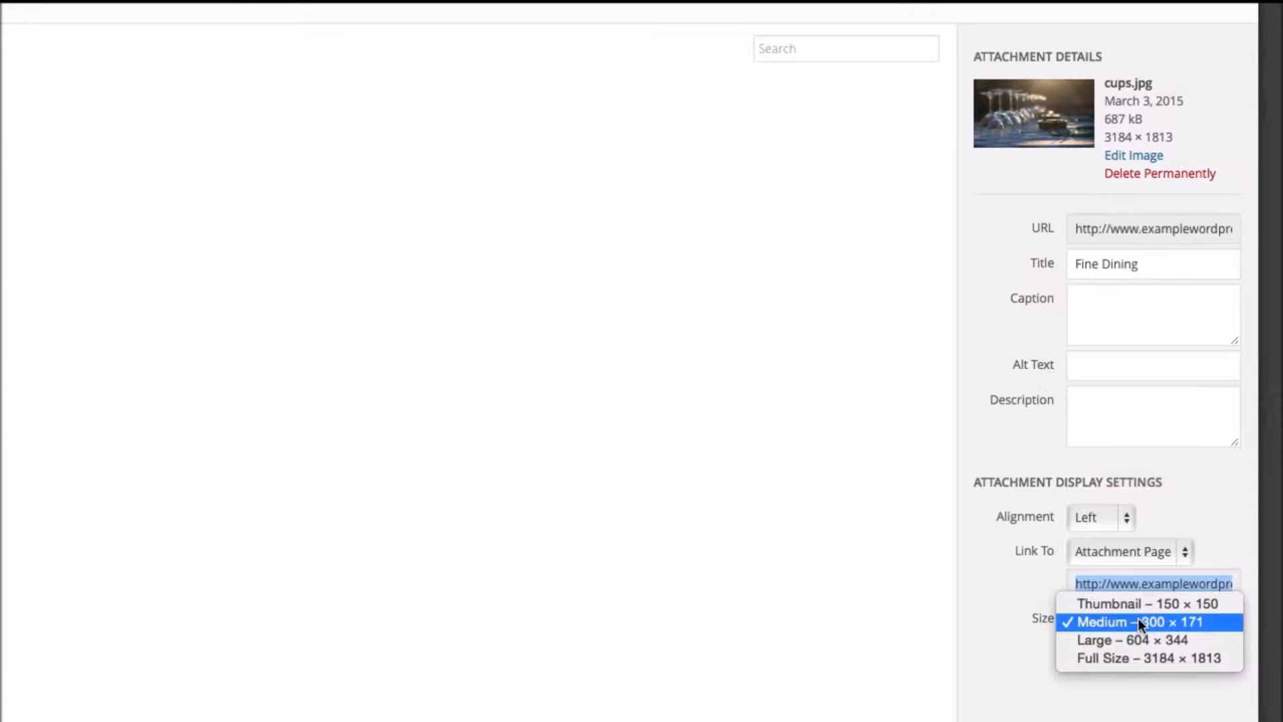
{"action": "left_click", "coordinate": [1137, 621]}
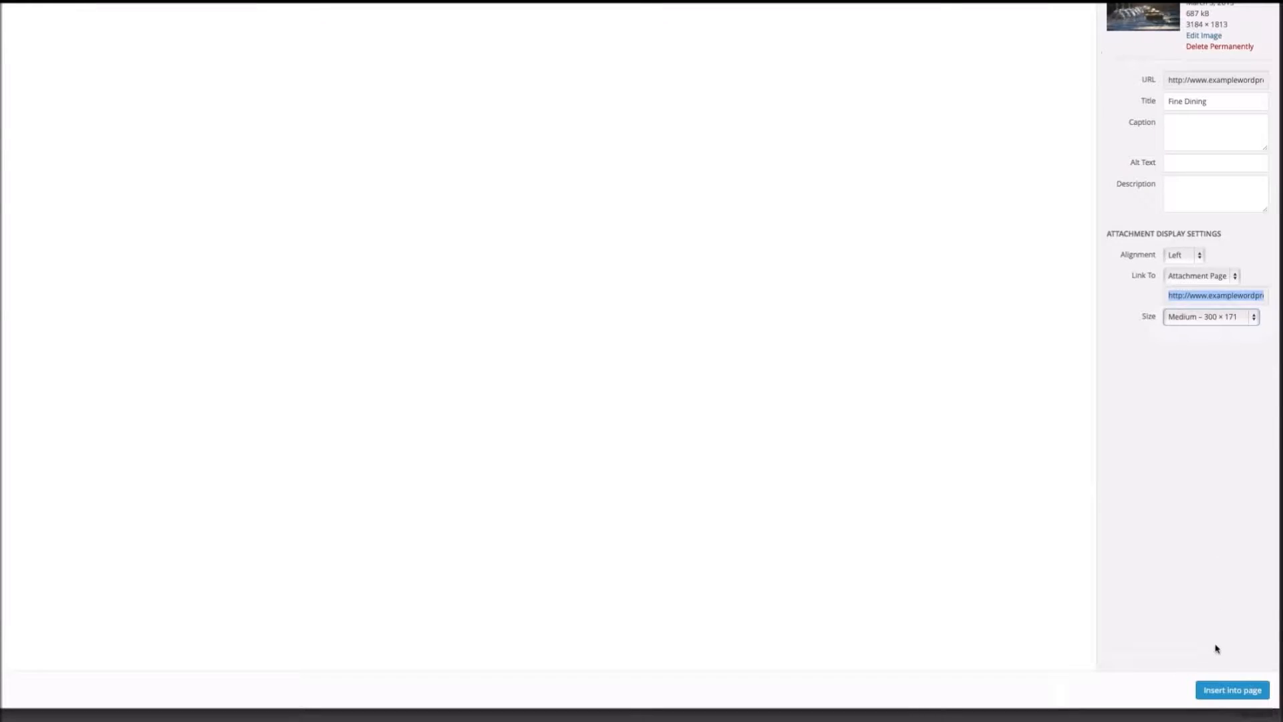
{"action": "left_click", "coordinate": [1219, 695]}
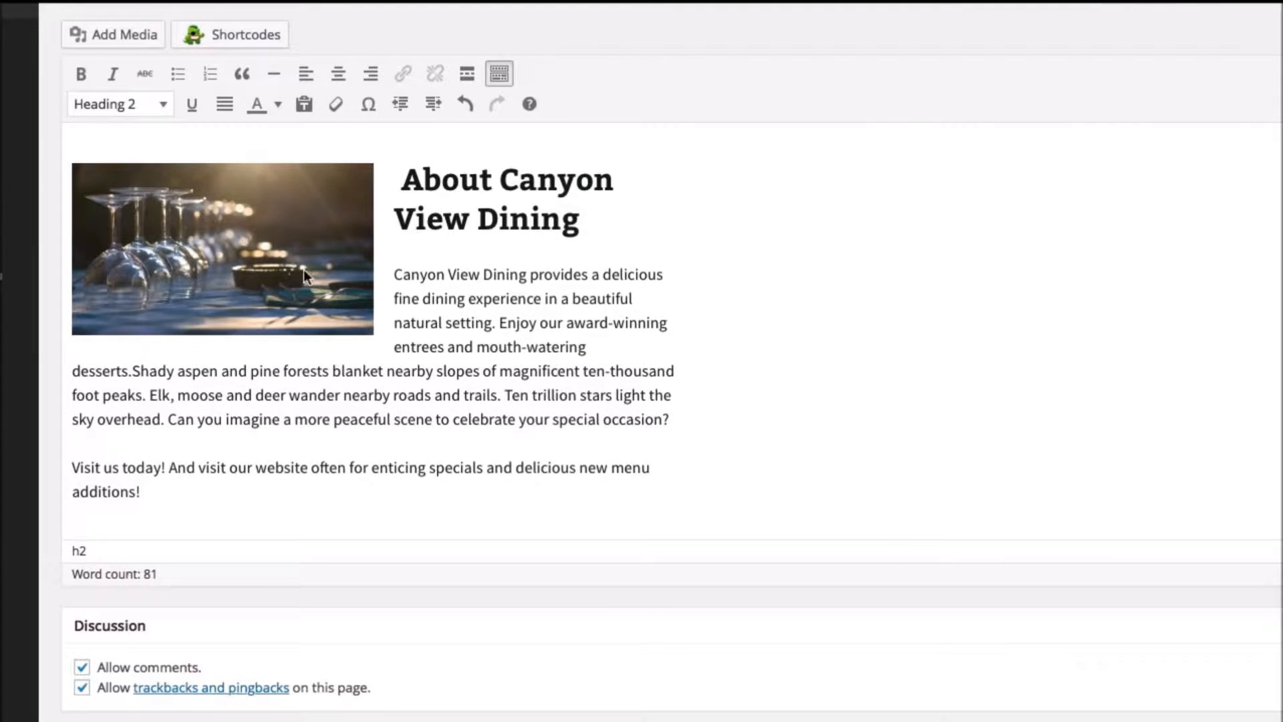
Enlarge the glasses photo, move it into the first paragraph, and update the page.
{"action": "left_click", "coordinate": [292, 216]}
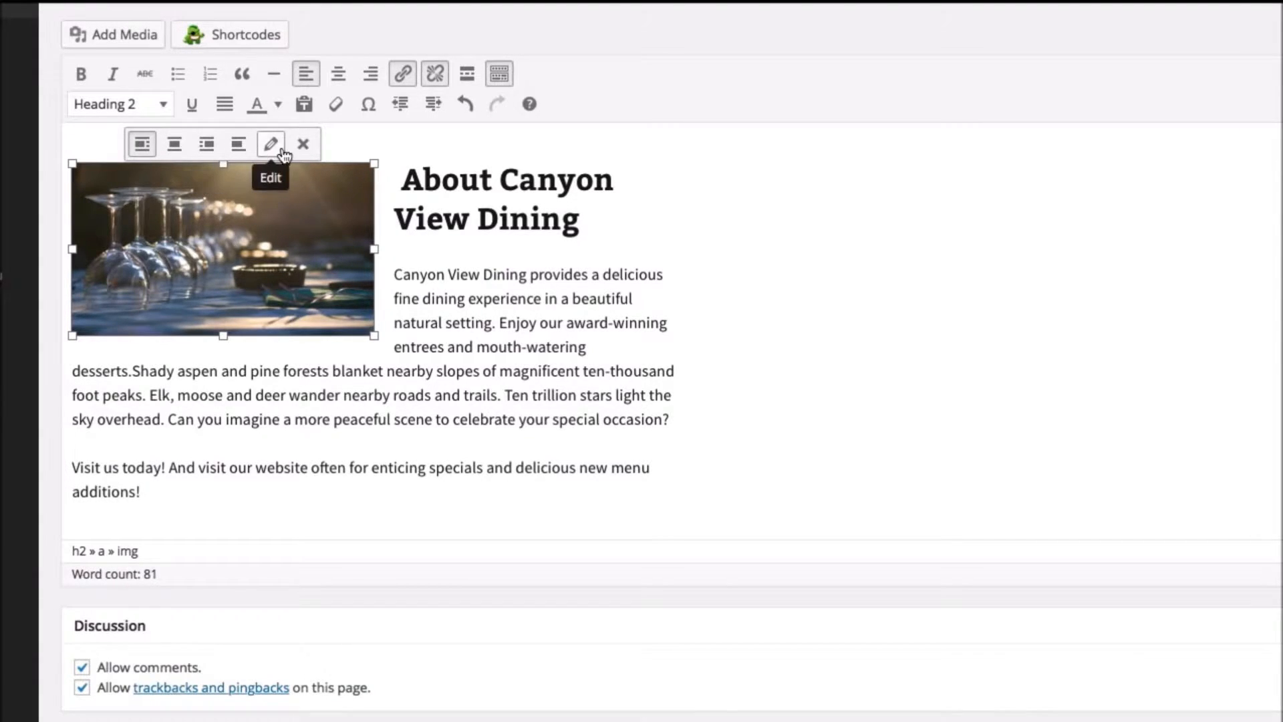
{"action": "left_click_drag", "start_coordinate": [375, 335], "coordinate": [496, 405]}
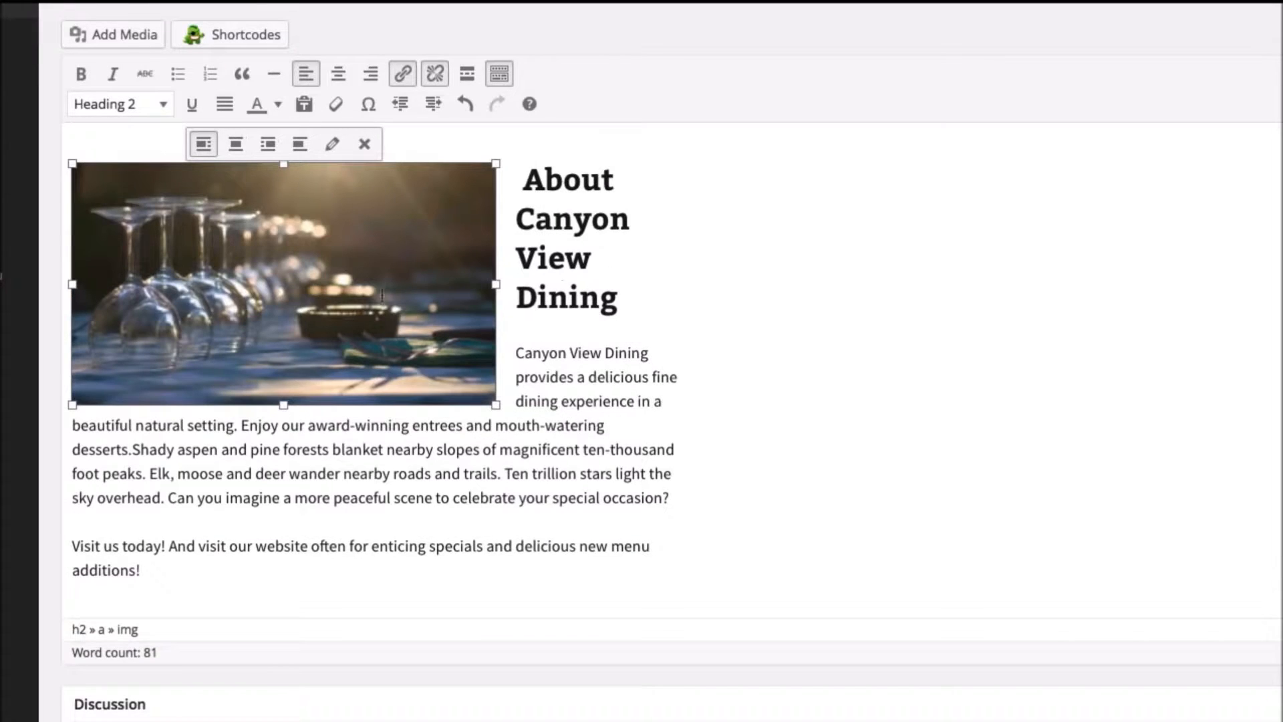
{"action": "left_click_drag", "start_coordinate": [370, 254], "coordinate": [495, 443]}
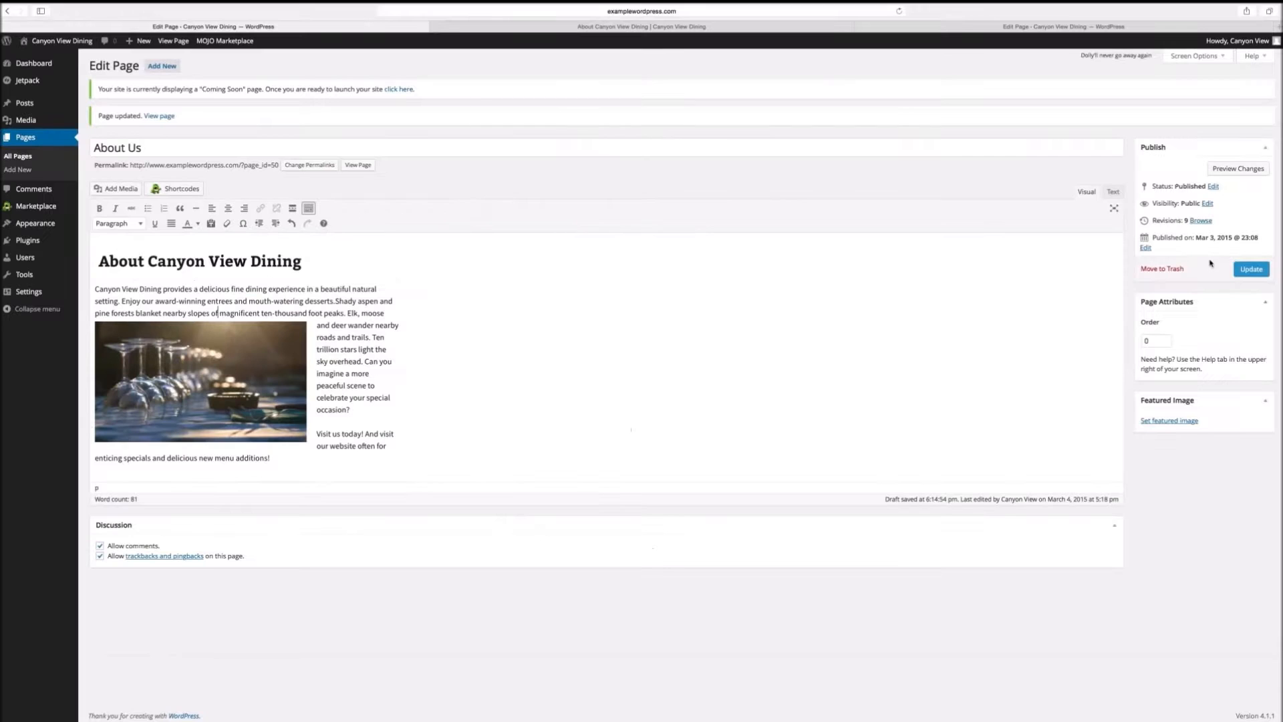
{"action": "left_click", "coordinate": [1251, 269]}
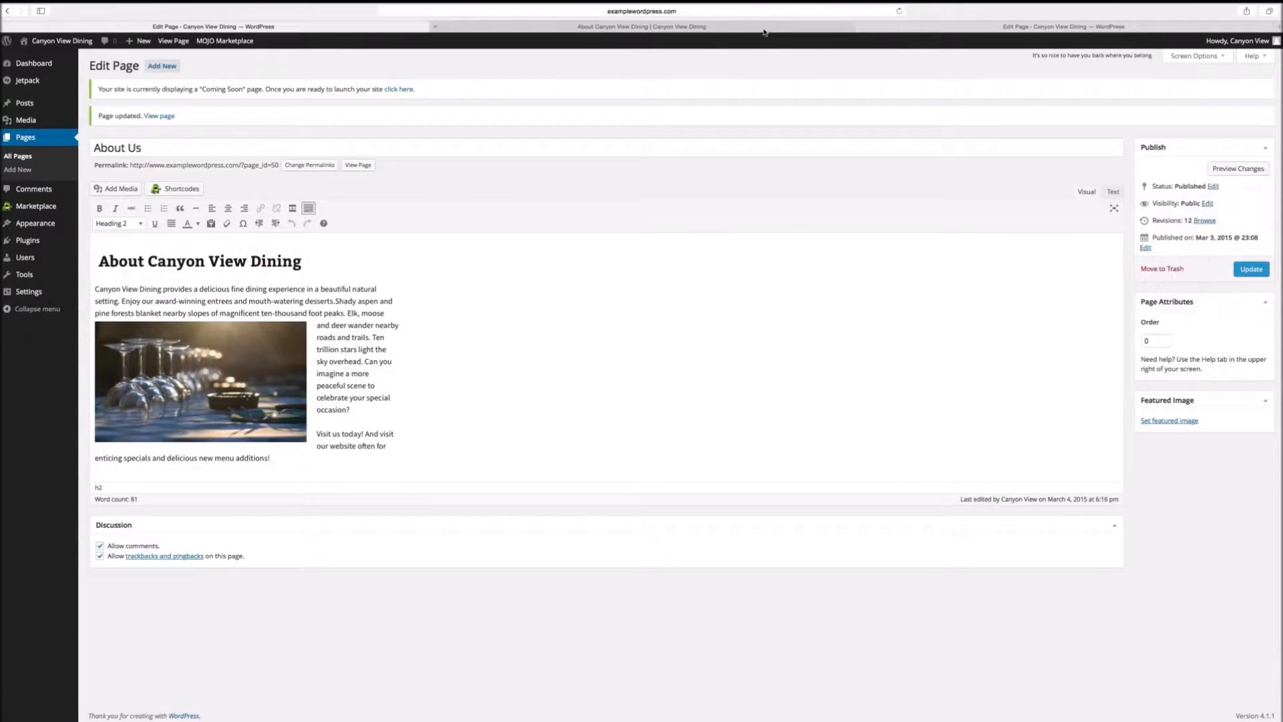
{"action": "left_click", "coordinate": [722, 27]}
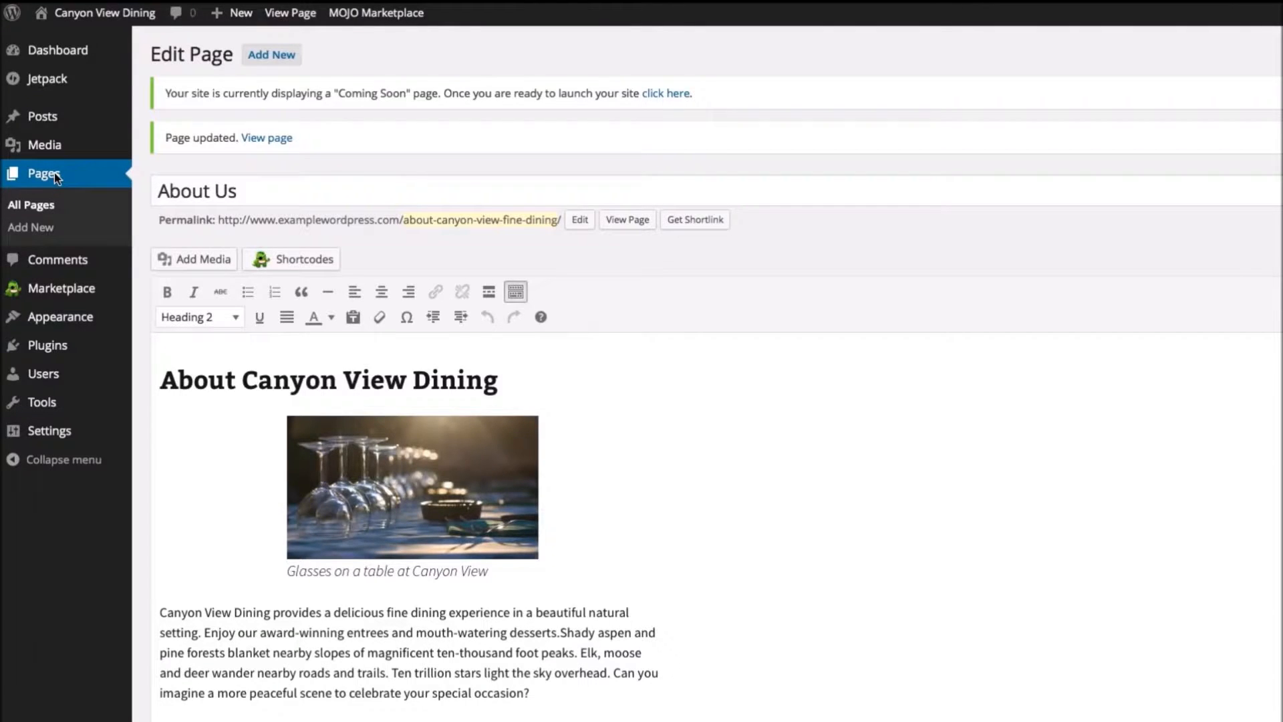
Go to the admin Dashboard overview from the sidebar.
{"action": "left_click", "coordinate": [46, 188]}
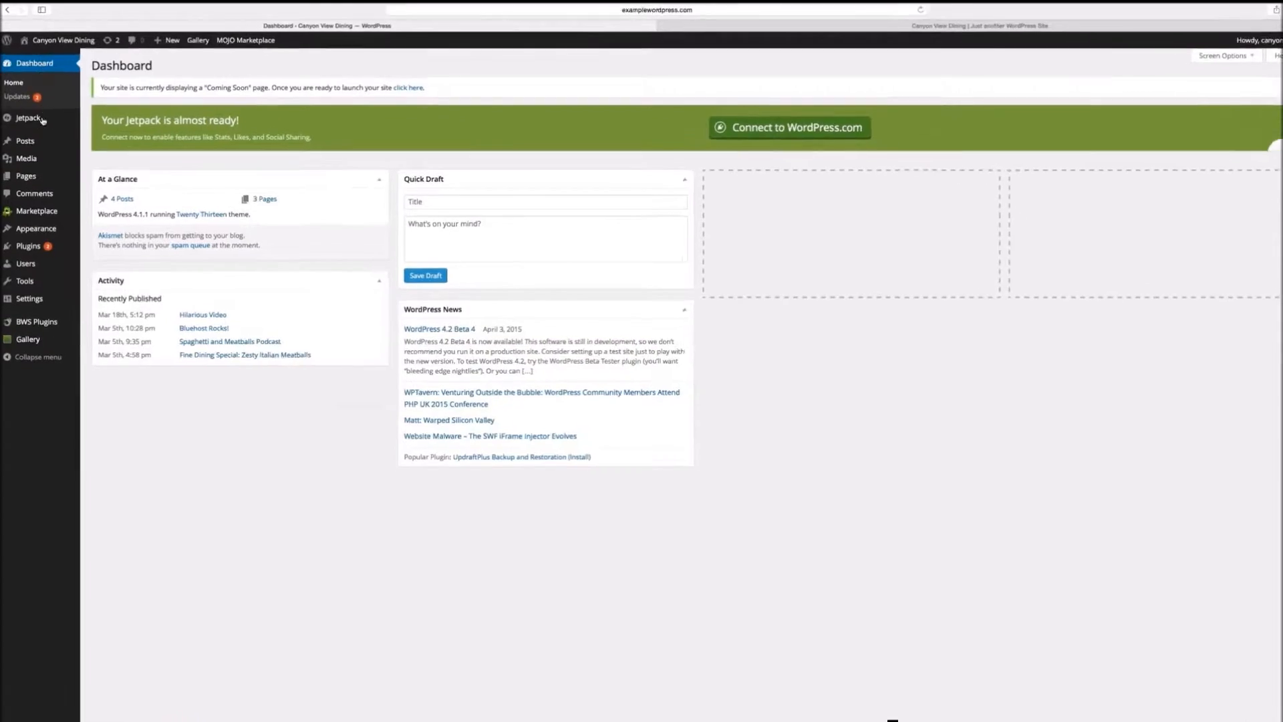
Create a post titled 'Fine Dining Special: Zesty Italian Meatballs' and paste the article text into its body.
{"action": "mouse_move", "coordinate": [26, 127]}
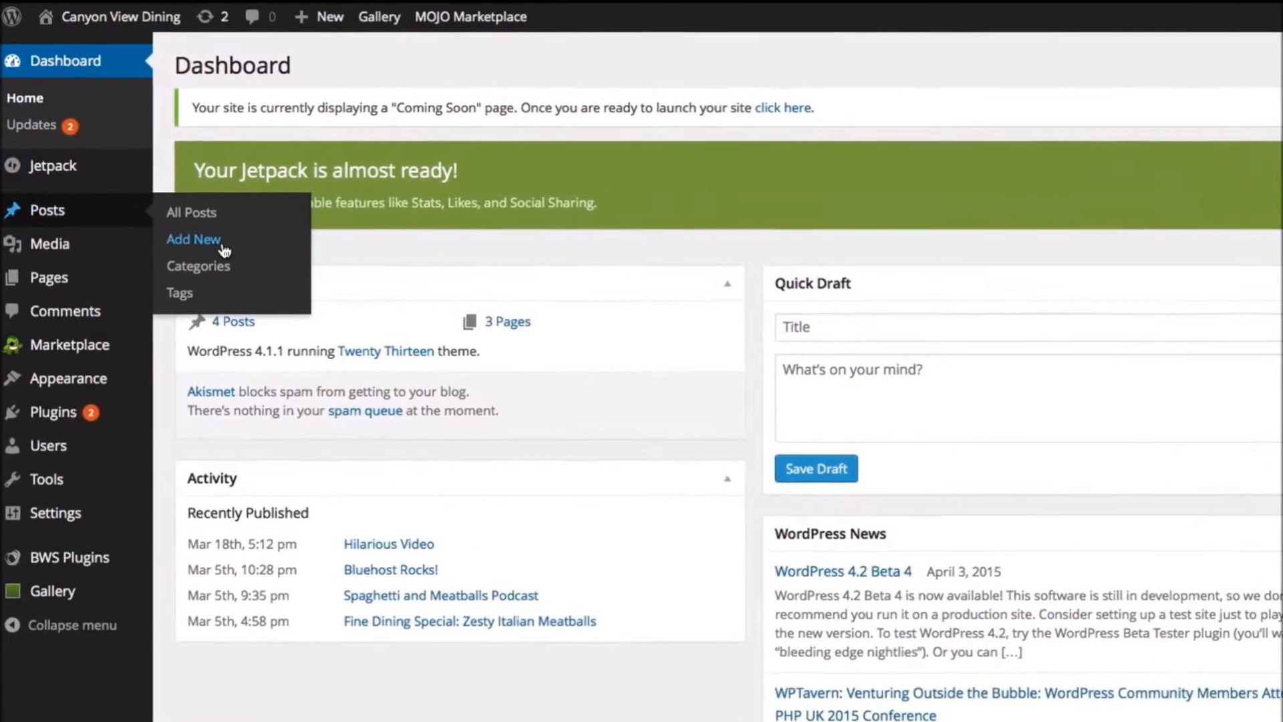
{"action": "left_click", "coordinate": [222, 243]}
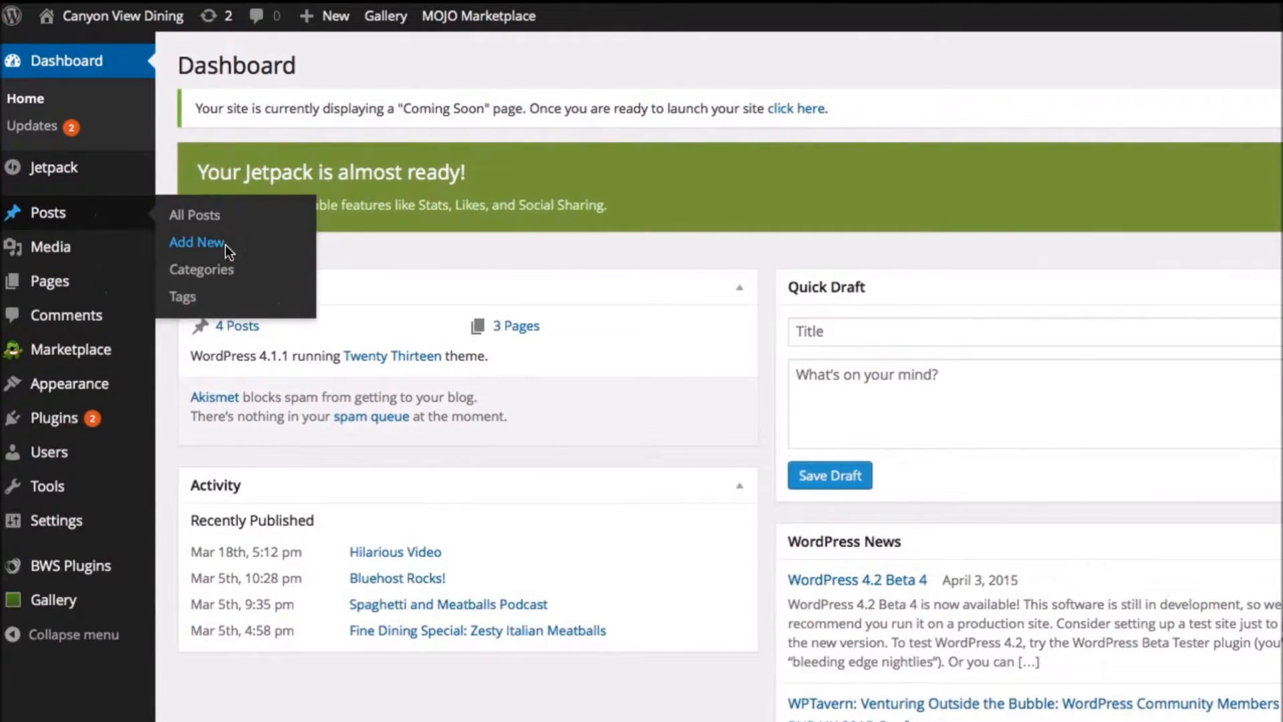
{"action": "type", "text": "Fine Dining Special: Zesty Italian Meatballs"}
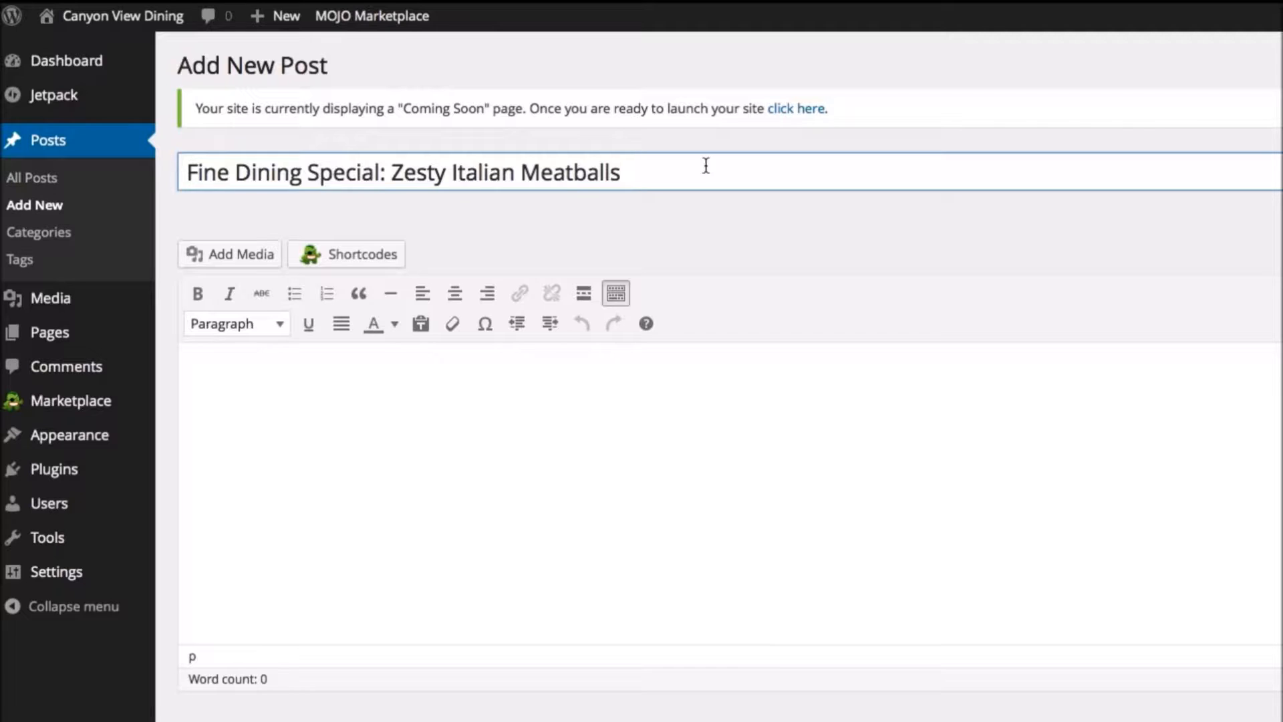
{"action": "left_click", "coordinate": [553, 352]}
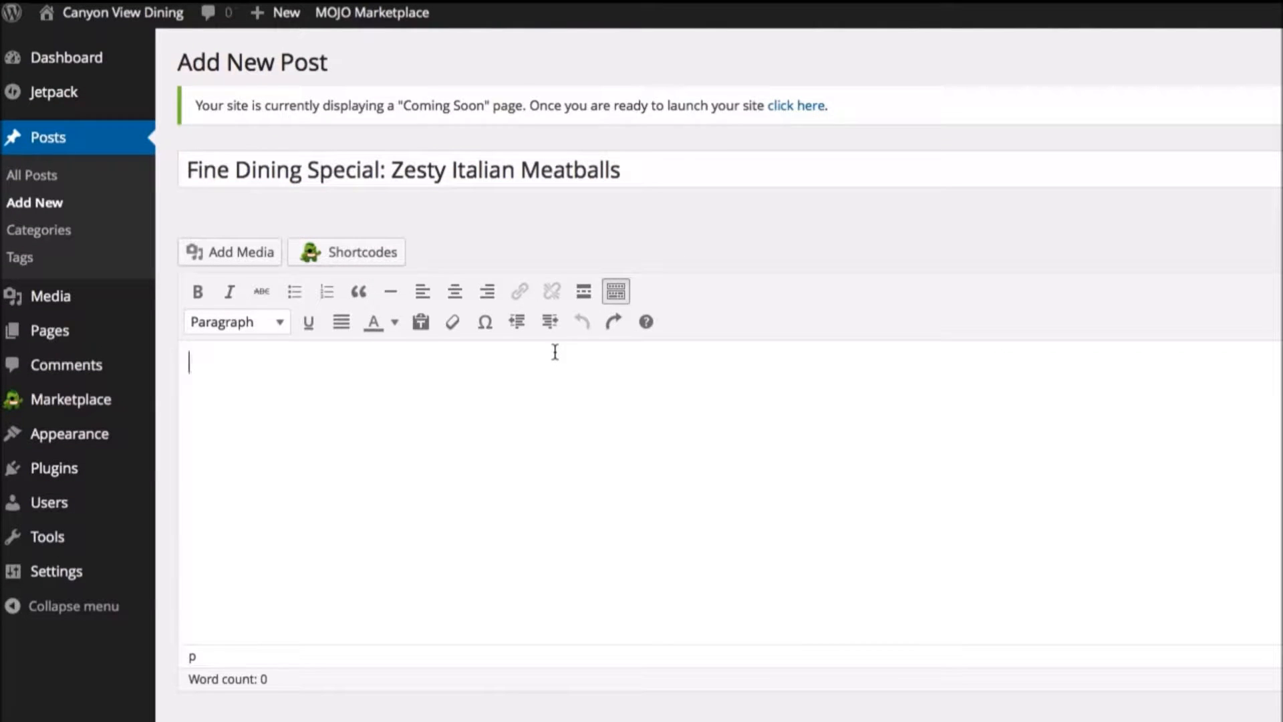
{"action": "key", "text": "ctrl+v"}
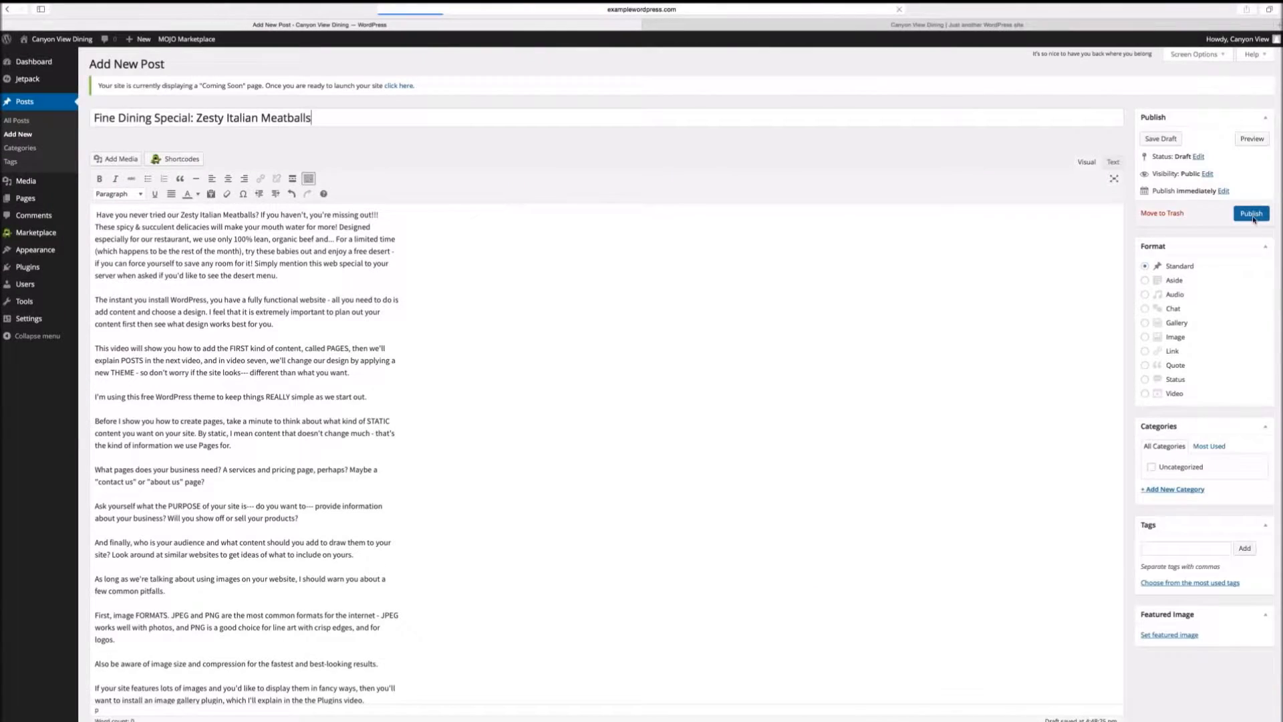
Publish the meatball post, review it and its URL on the live site, then return to editing.
{"action": "left_click", "coordinate": [1251, 214]}
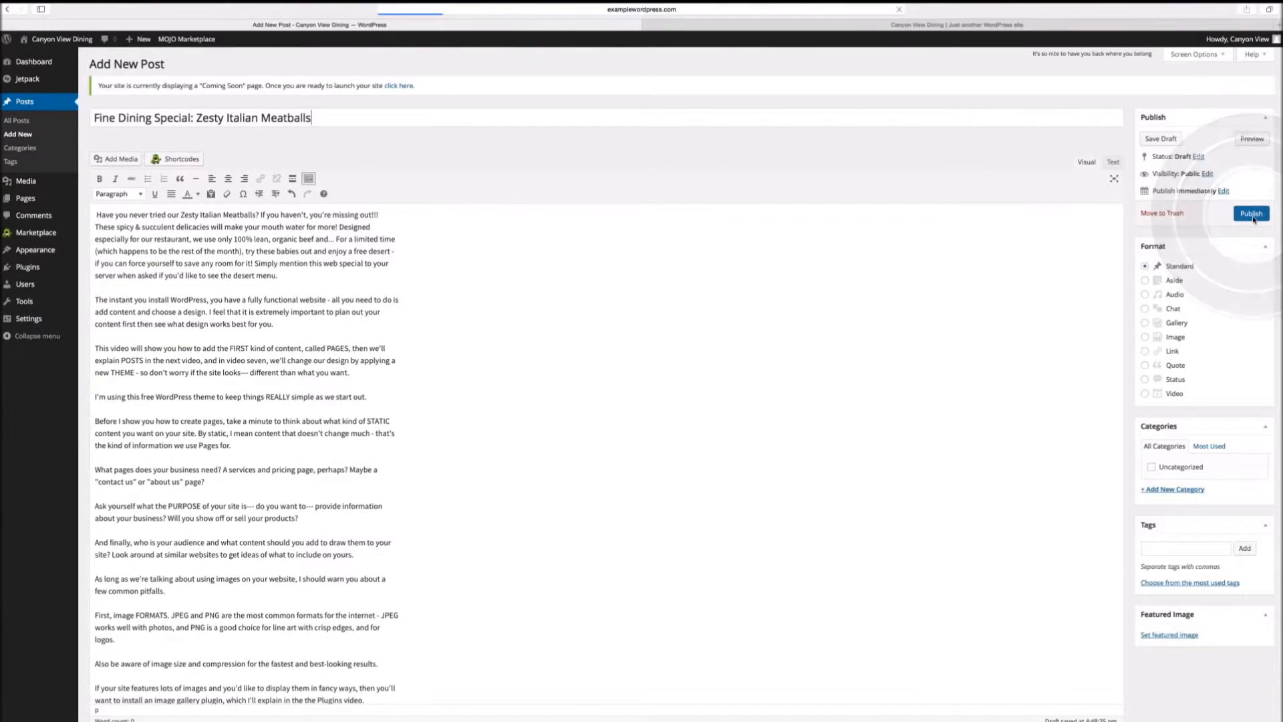
{"action": "left_click", "coordinate": [889, 25]}
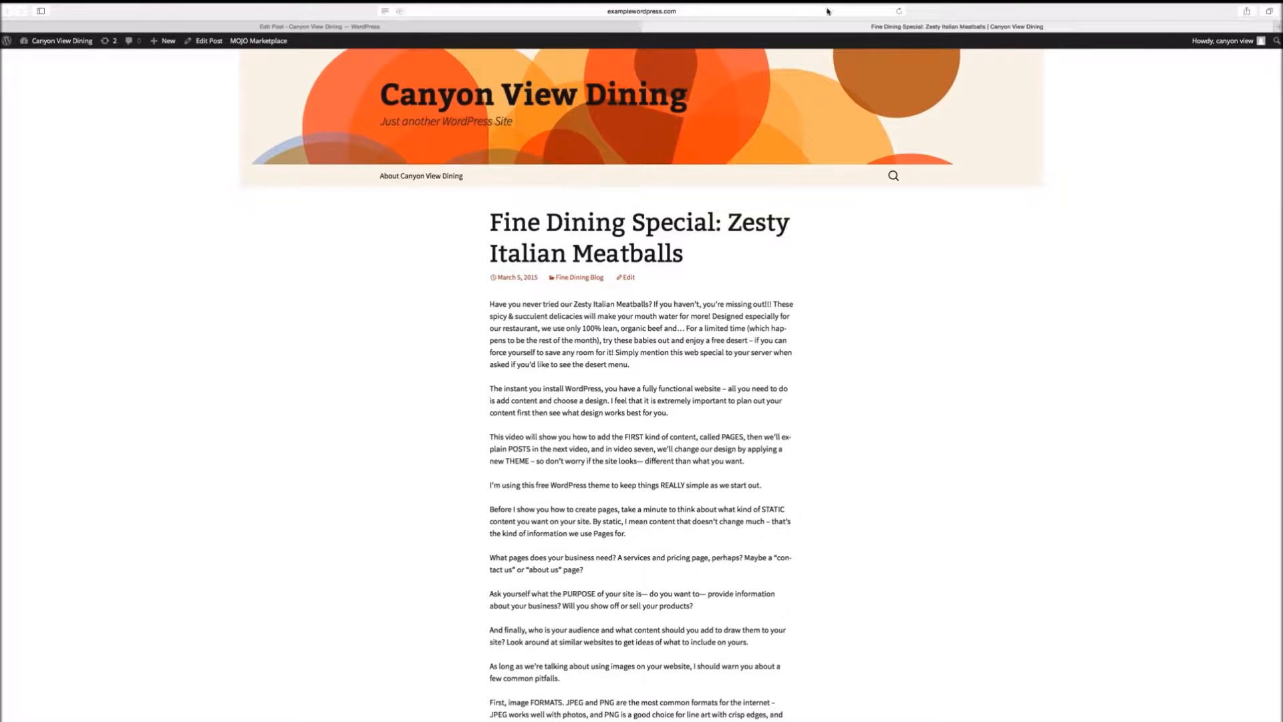
{"action": "left_click", "coordinate": [827, 12]}
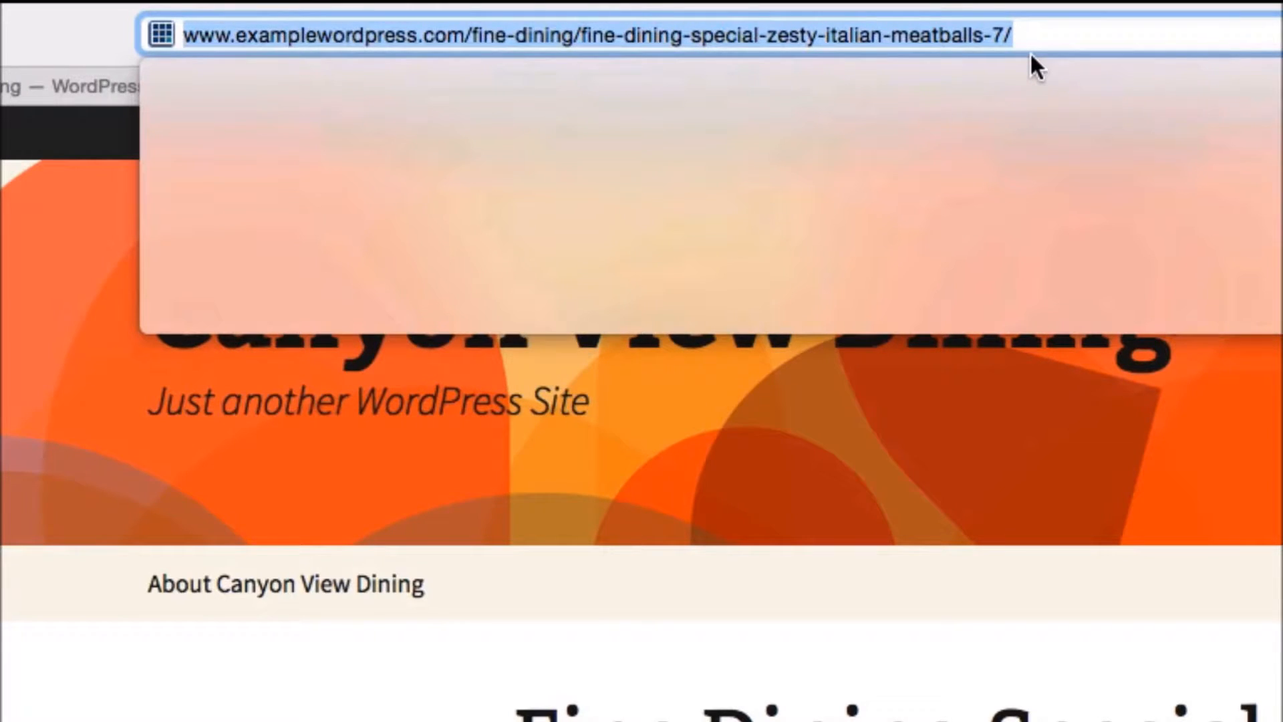
{"action": "scroll", "coordinate": [770, 282], "scroll_direction": "down", "scroll_amount": 5}
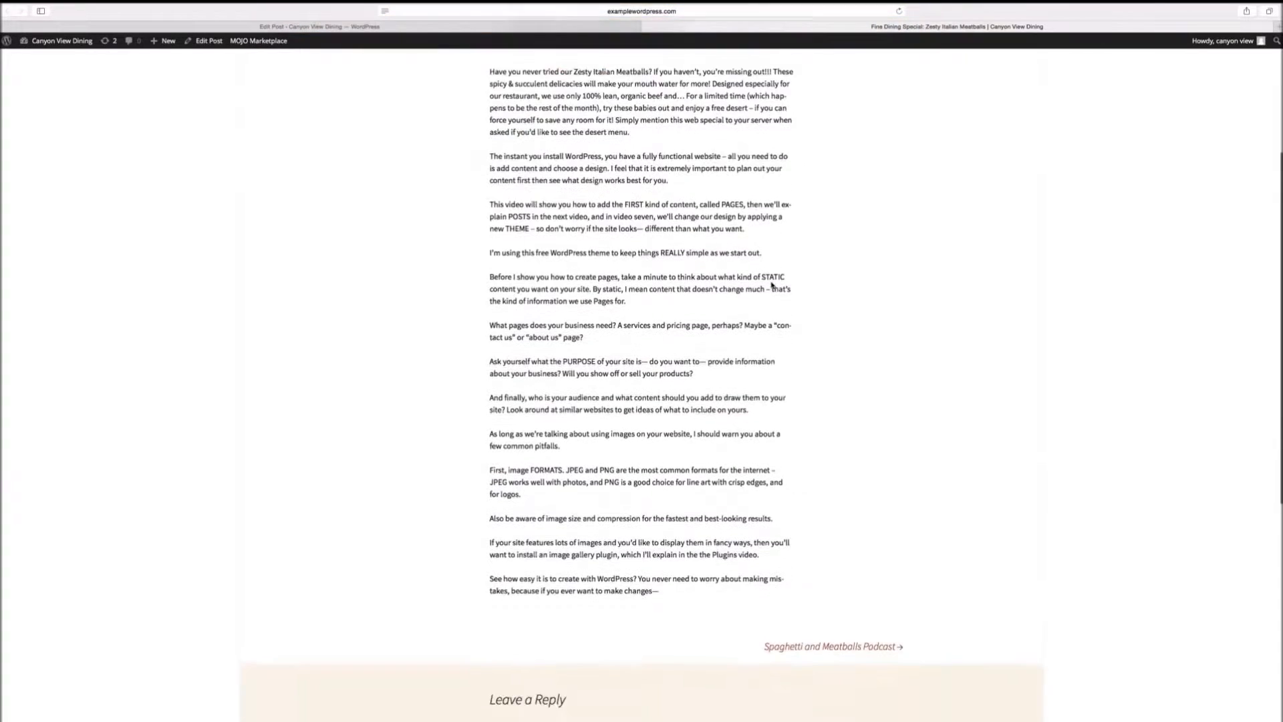
{"action": "scroll", "coordinate": [771, 285], "scroll_direction": "down", "scroll_amount": 5}
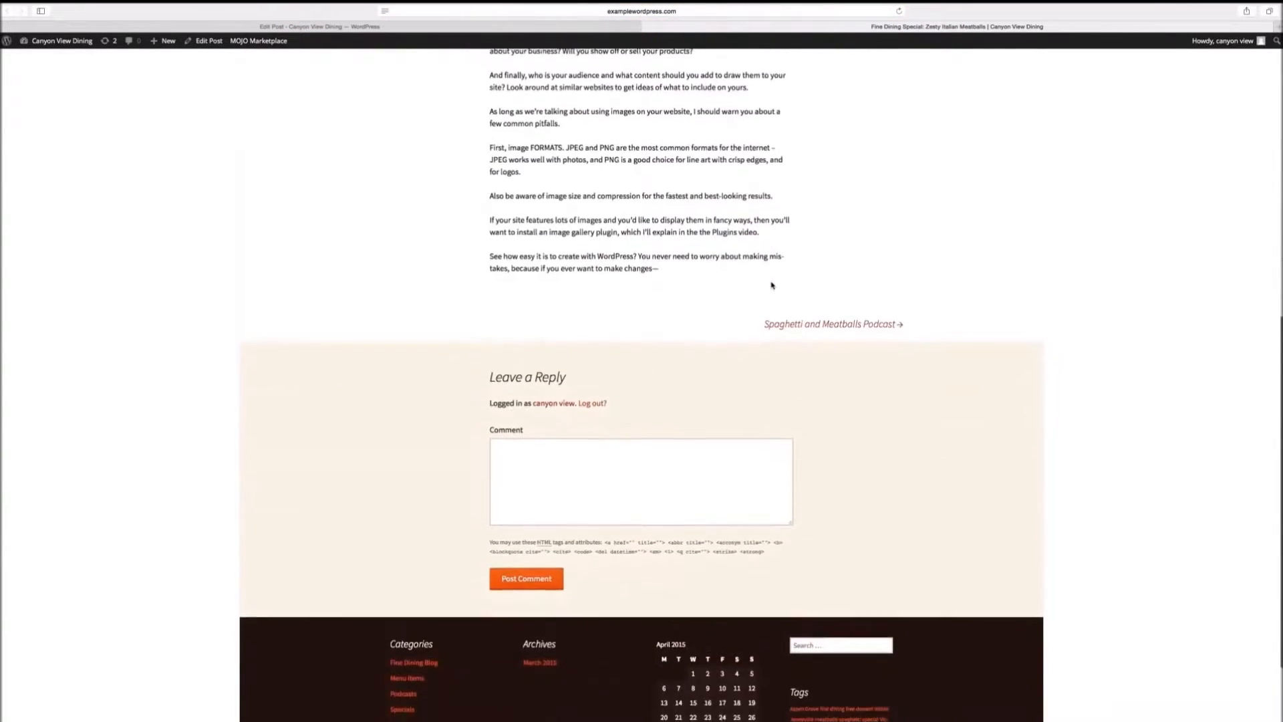
{"action": "scroll", "coordinate": [772, 285], "scroll_direction": "up", "scroll_amount": 7}
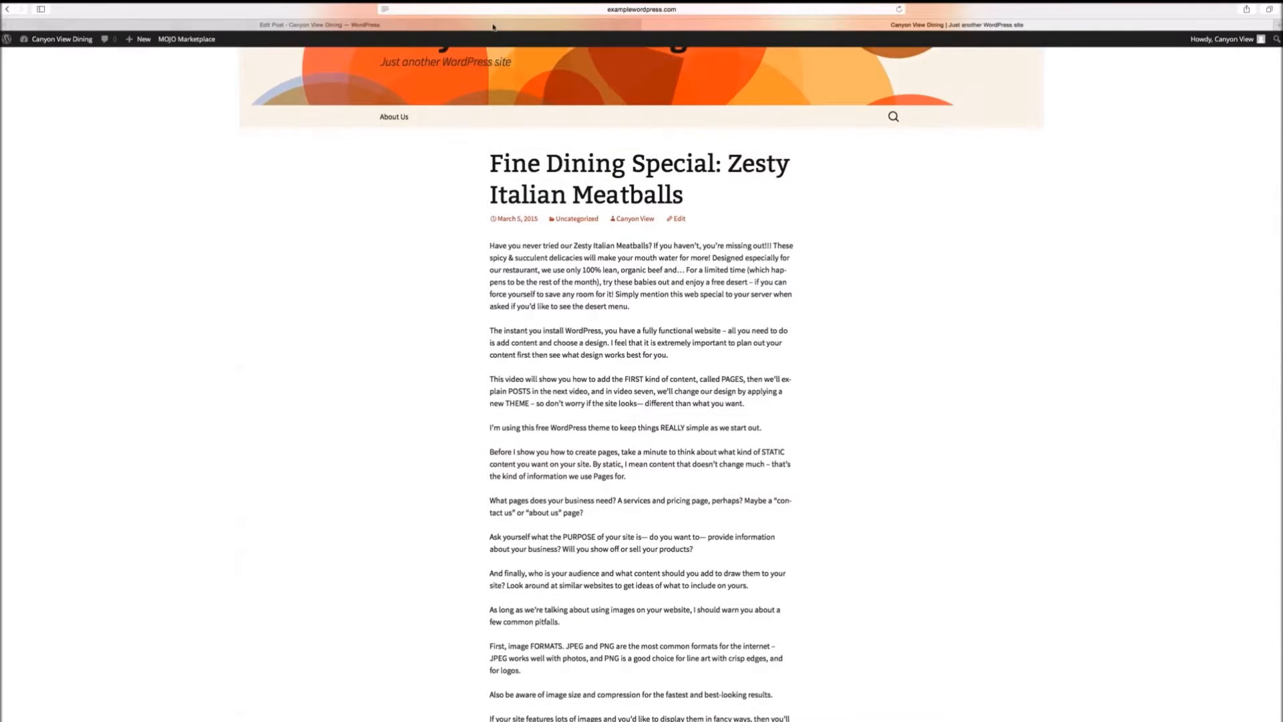
{"action": "left_click", "coordinate": [492, 26]}
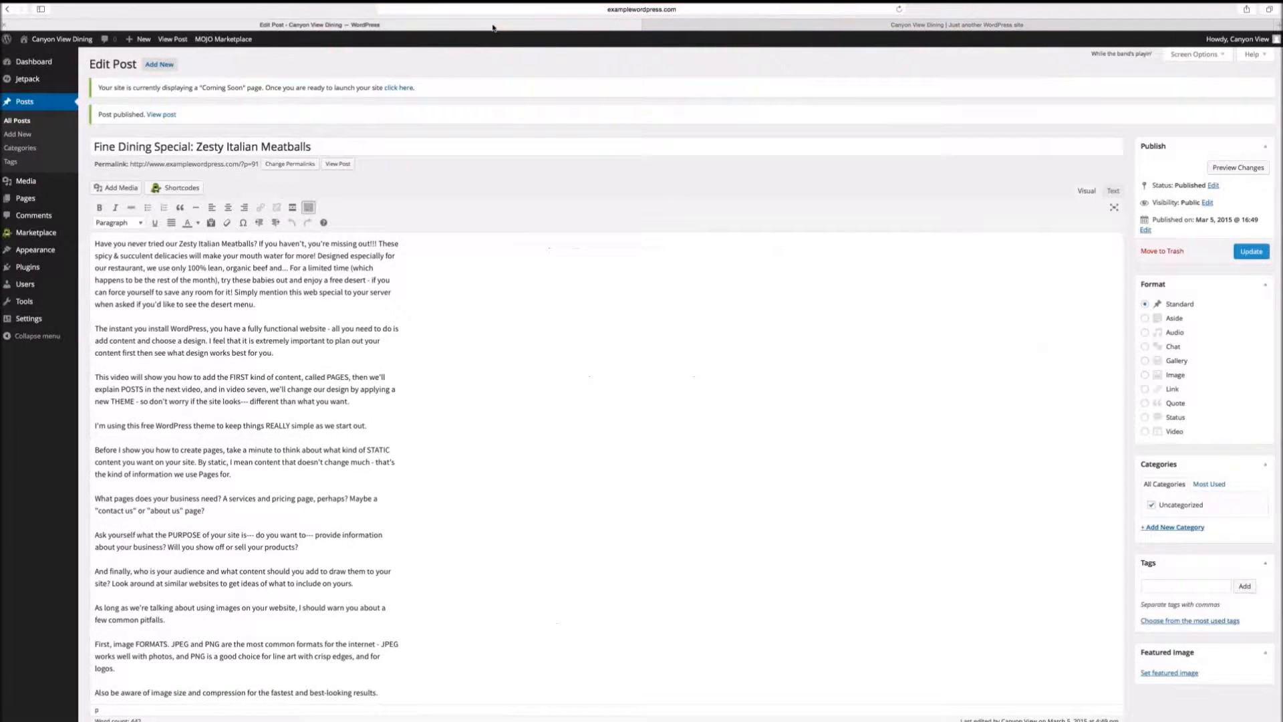
Insert a Read More break after the post's first paragraph.
{"action": "left_click", "coordinate": [258, 312]}
{"action": "key", "text": "Return"}
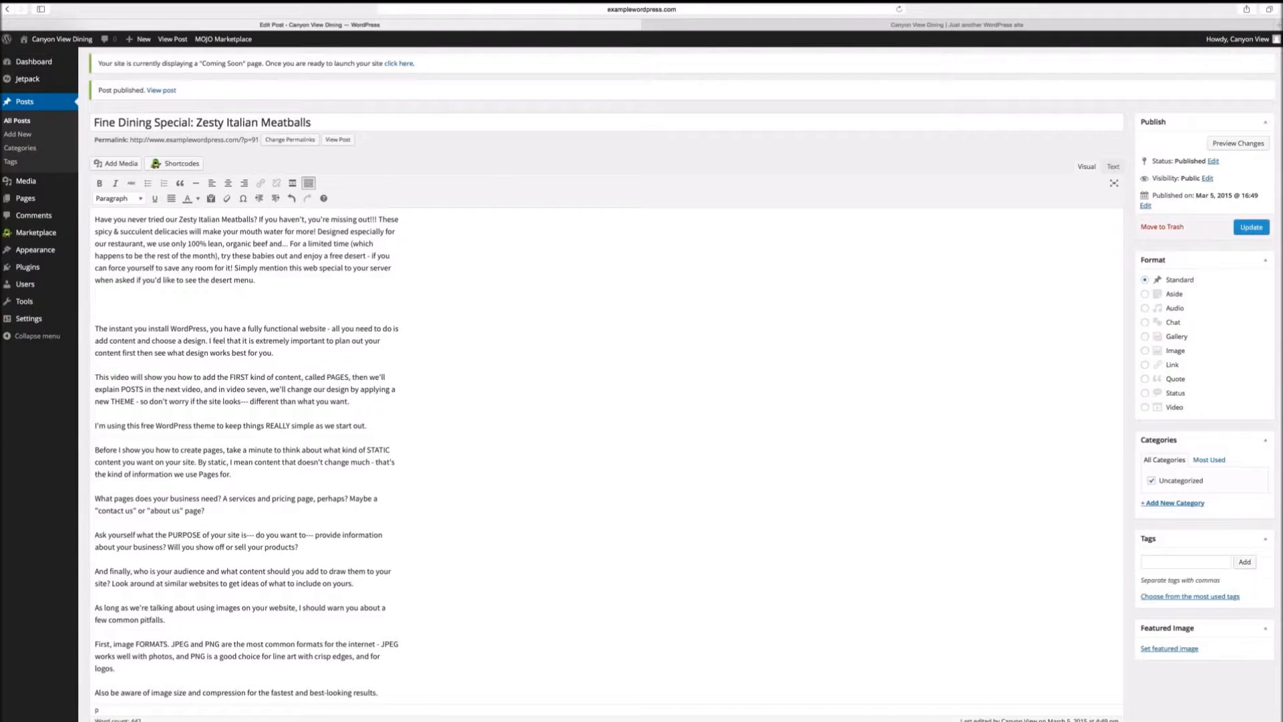
{"action": "left_click", "coordinate": [292, 183]}
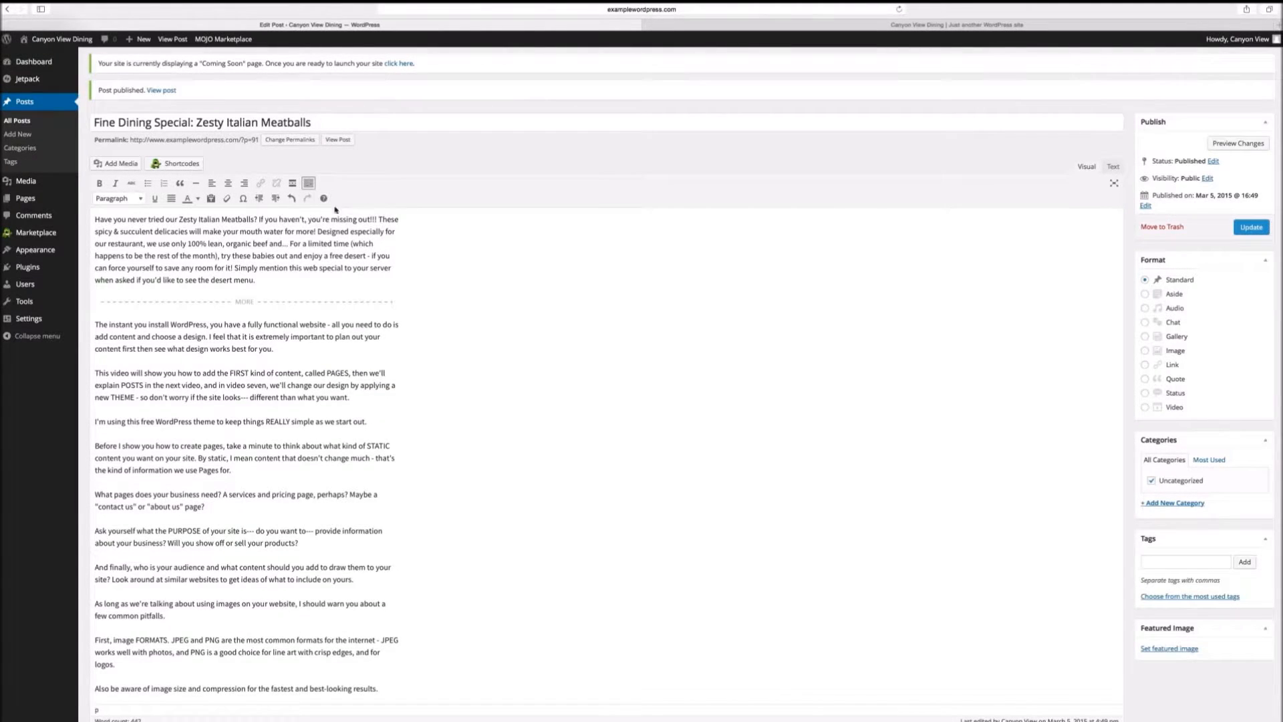
Check on the live site that Continue reading opens the full post, then return home.
{"action": "left_click", "coordinate": [876, 25]}
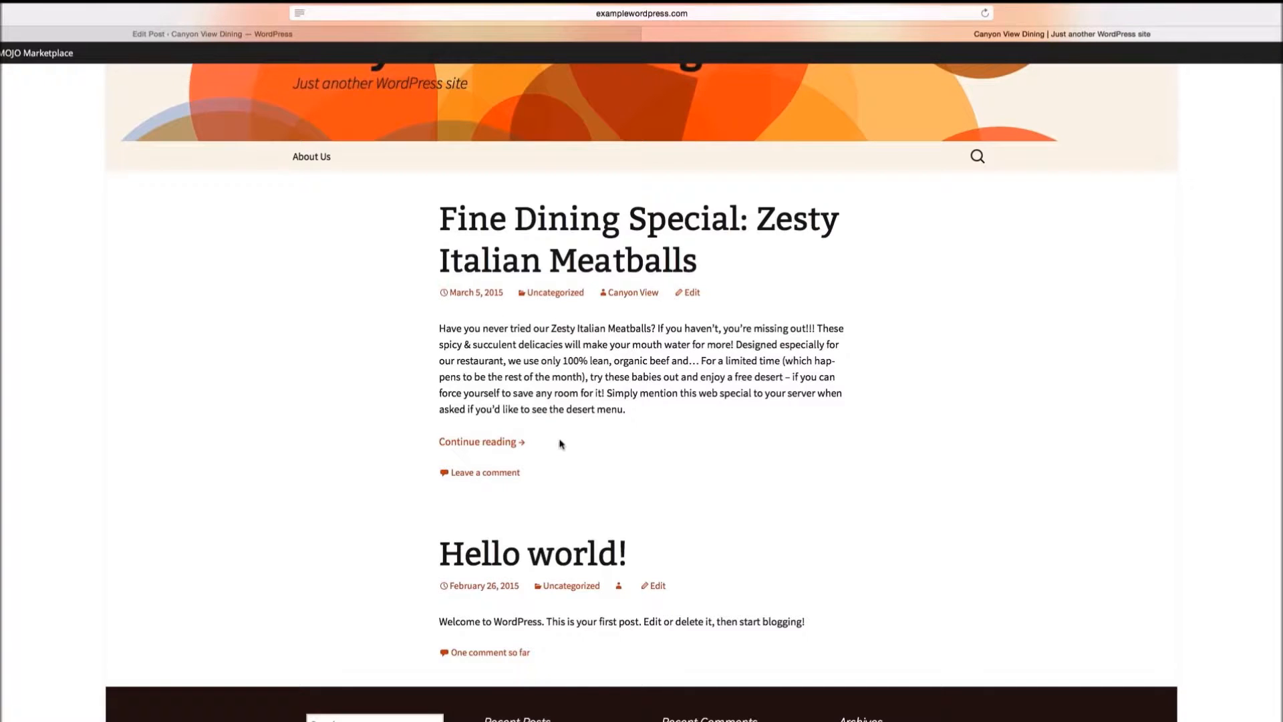
{"action": "left_click", "coordinate": [515, 441]}
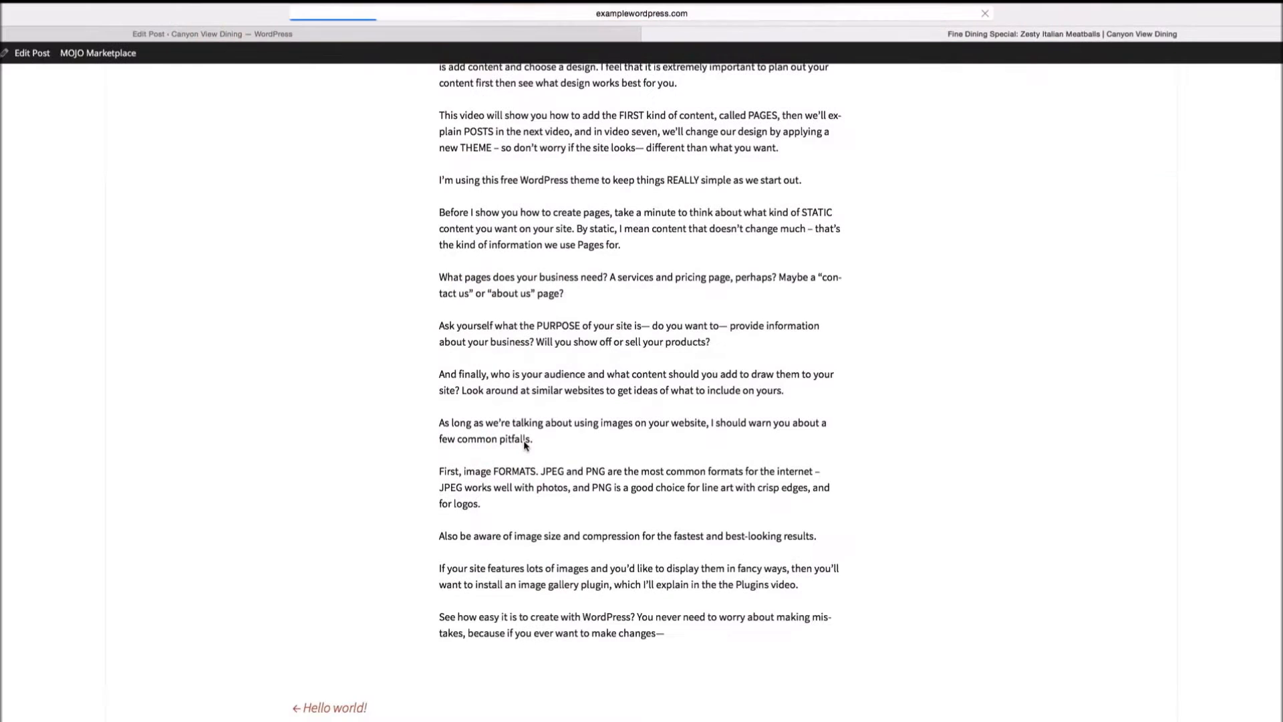
{"action": "scroll", "coordinate": [524, 444], "scroll_direction": "up", "scroll_amount": 7}
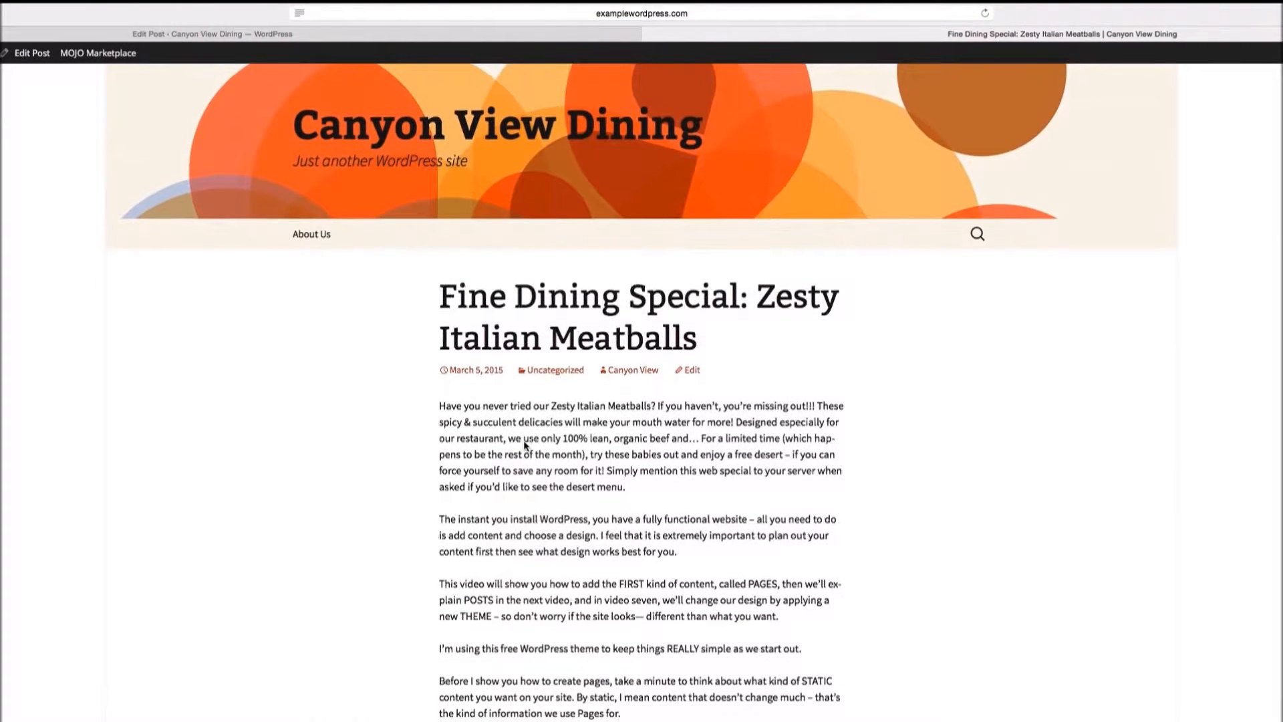
{"action": "left_click", "coordinate": [531, 131]}
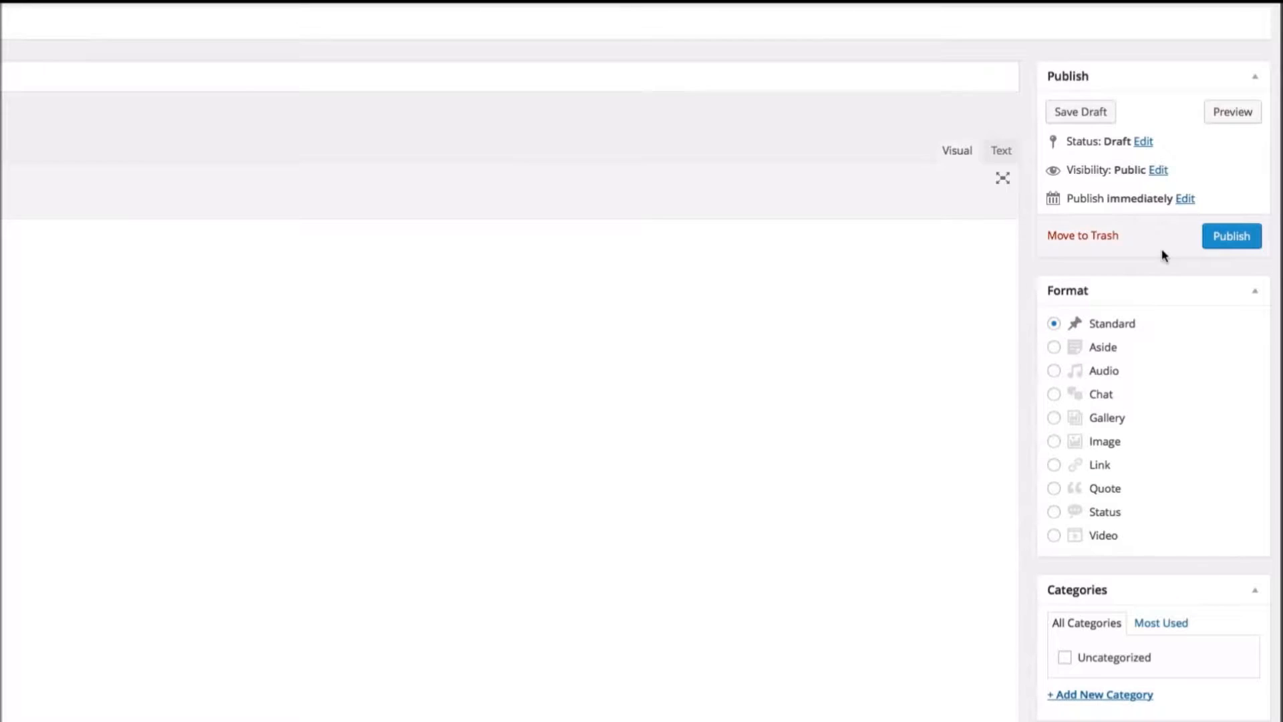
Set the publish date to May 25, 2015 at 17:10 and schedule the post.
{"action": "left_click", "coordinate": [1183, 200]}
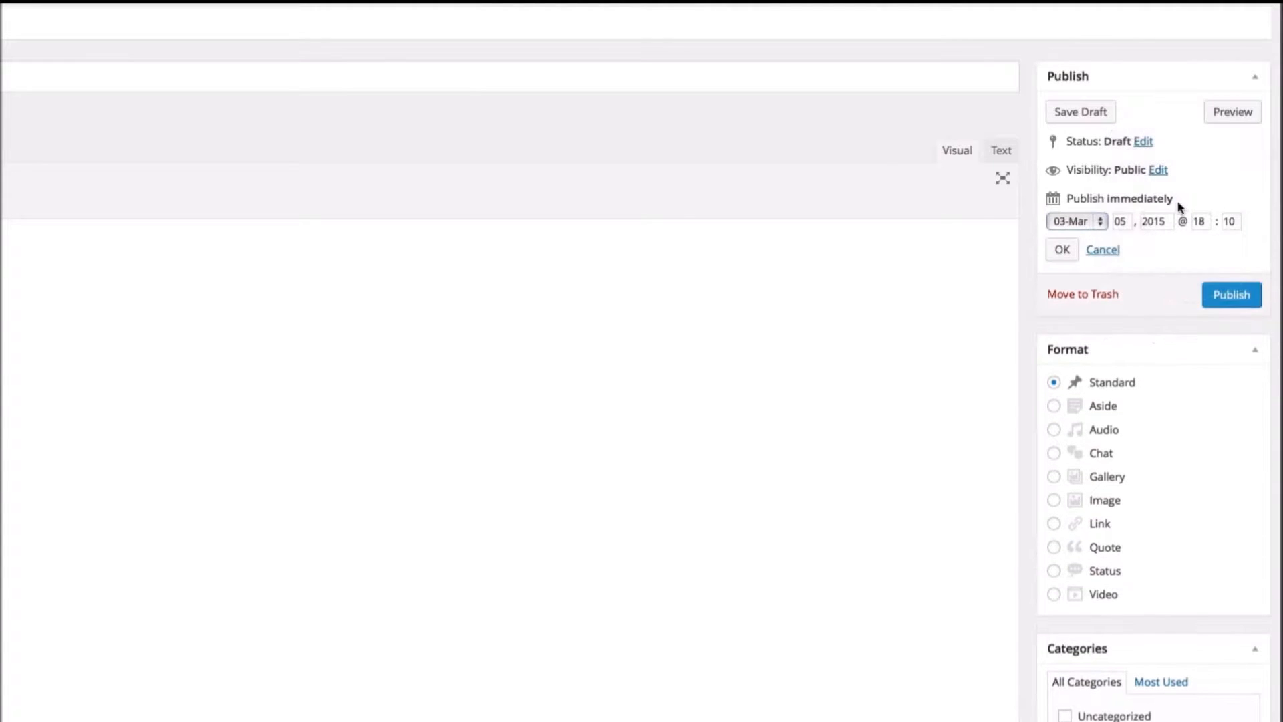
{"action": "left_click", "coordinate": [1099, 222]}
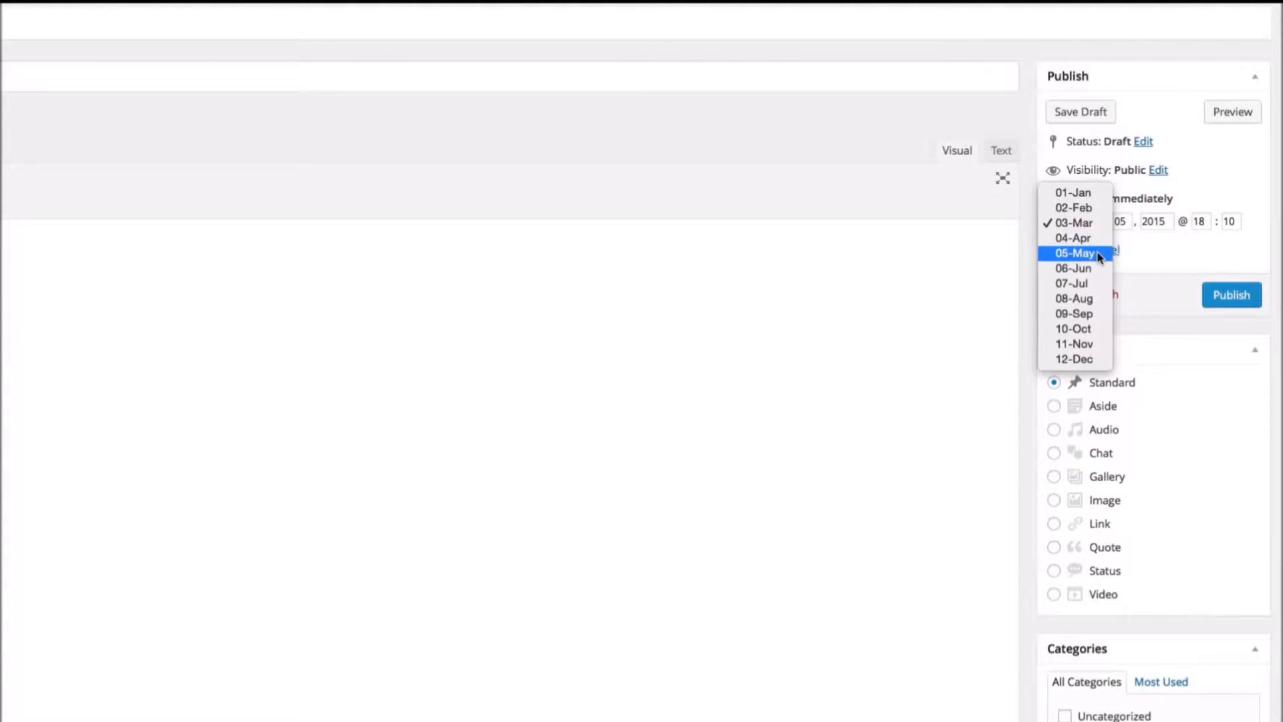
{"action": "left_click", "coordinate": [1104, 251]}
{"action": "key", "text": "Tab"}
{"action": "type", "text": "25"}
{"action": "key", "text": "Tab"}
{"action": "type", "text": "17"}
{"action": "left_click", "coordinate": [1063, 249]}
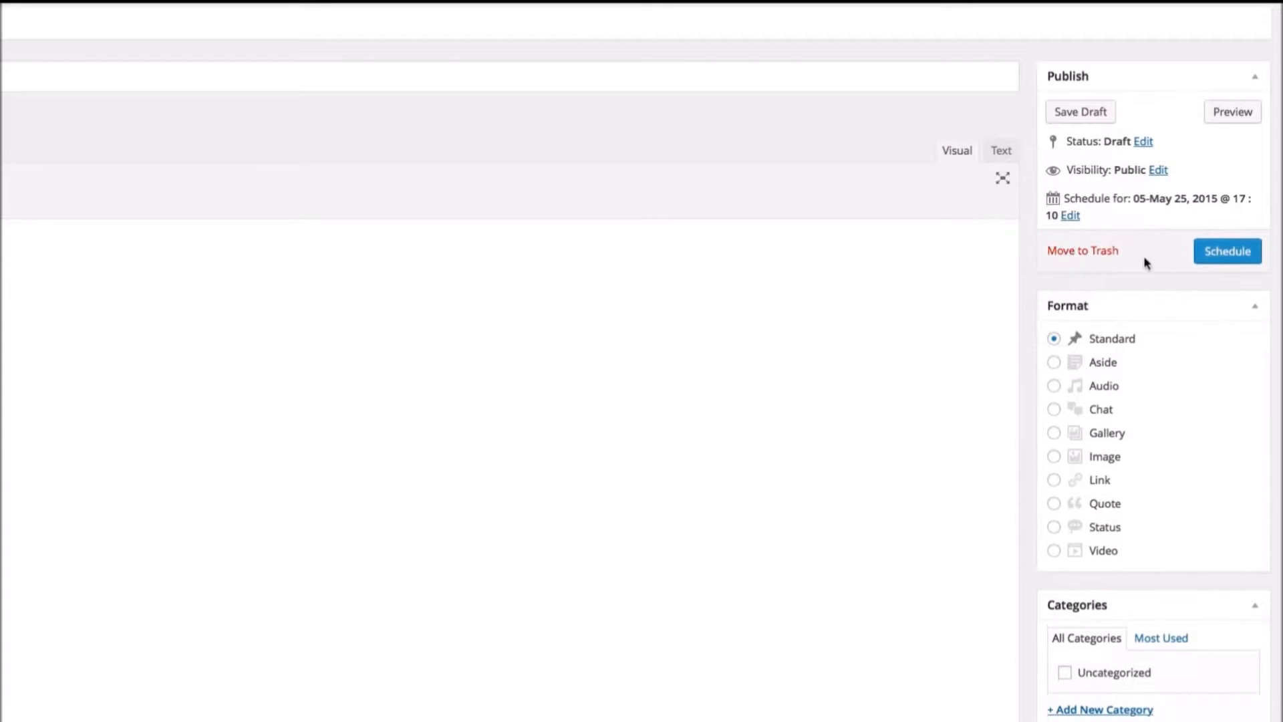
{"action": "left_click", "coordinate": [1237, 257]}
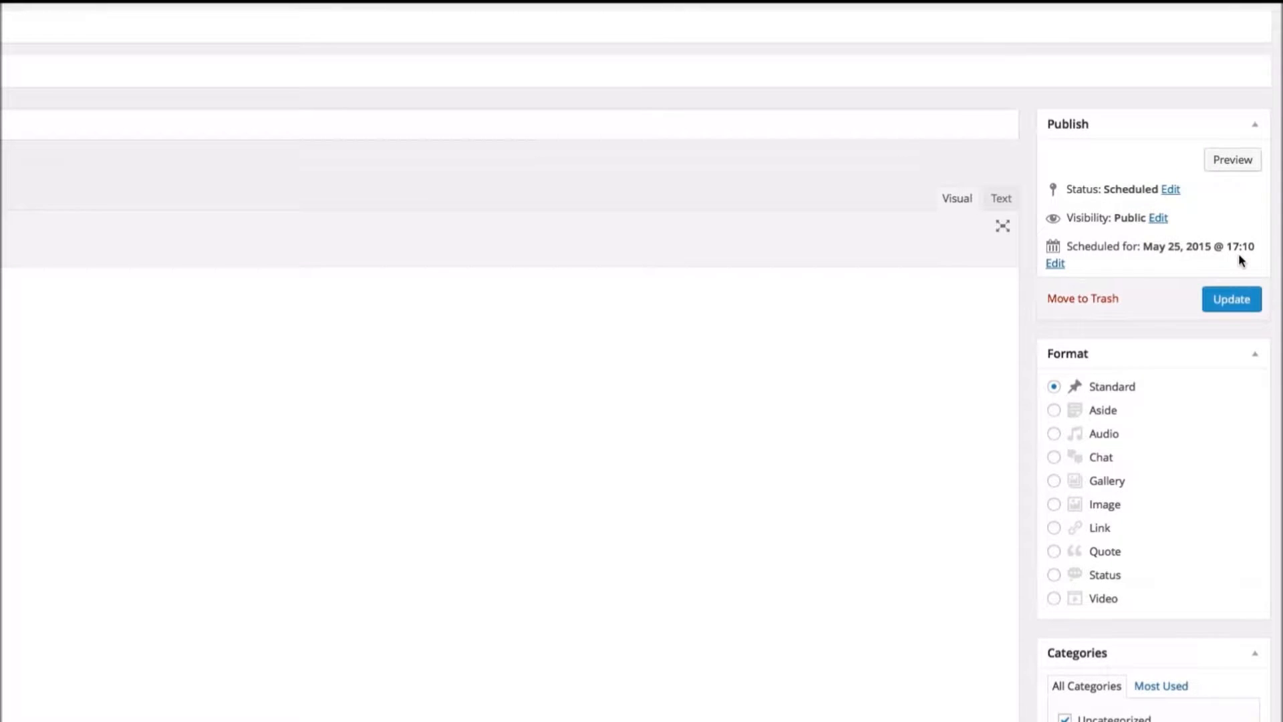
{"action": "scroll", "coordinate": [1029, 334], "scroll_direction": "down", "scroll_amount": 3}
{"action": "scroll", "coordinate": [1030, 281], "scroll_direction": "down", "scroll_amount": 5}
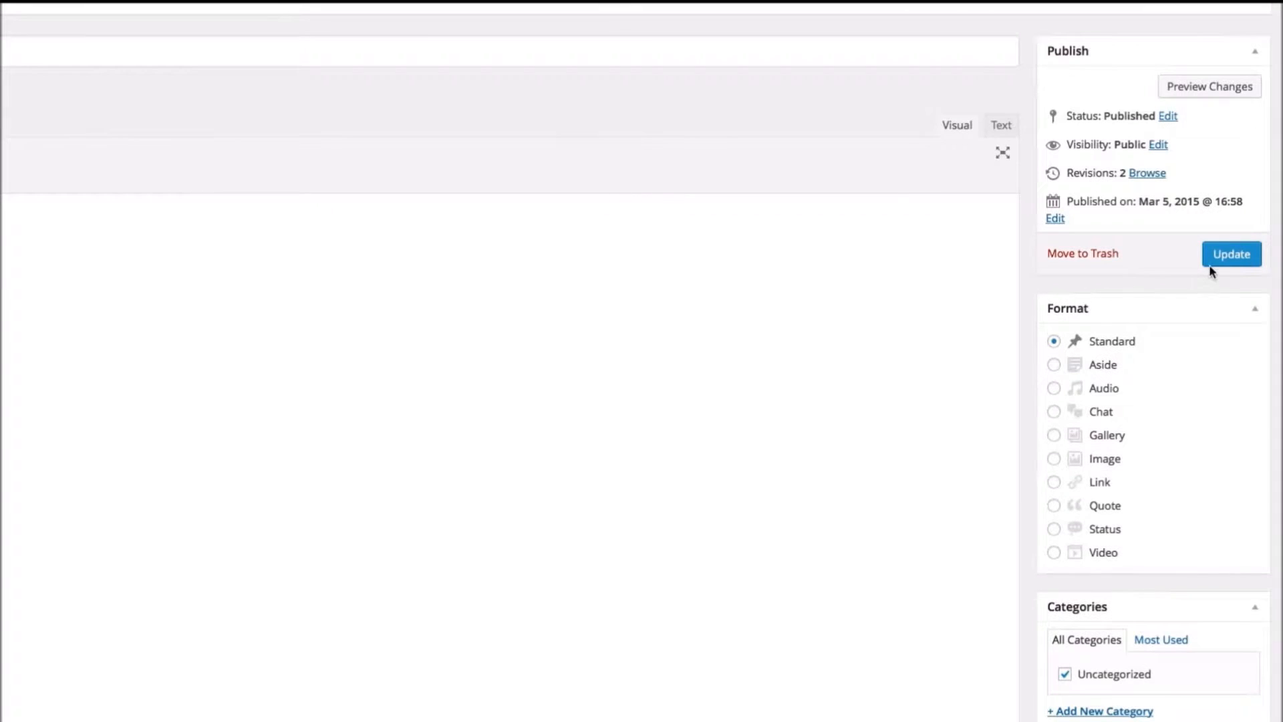
Save the post as Aside format, try Link, then set it back to Standard.
{"action": "left_click", "coordinate": [1056, 364]}
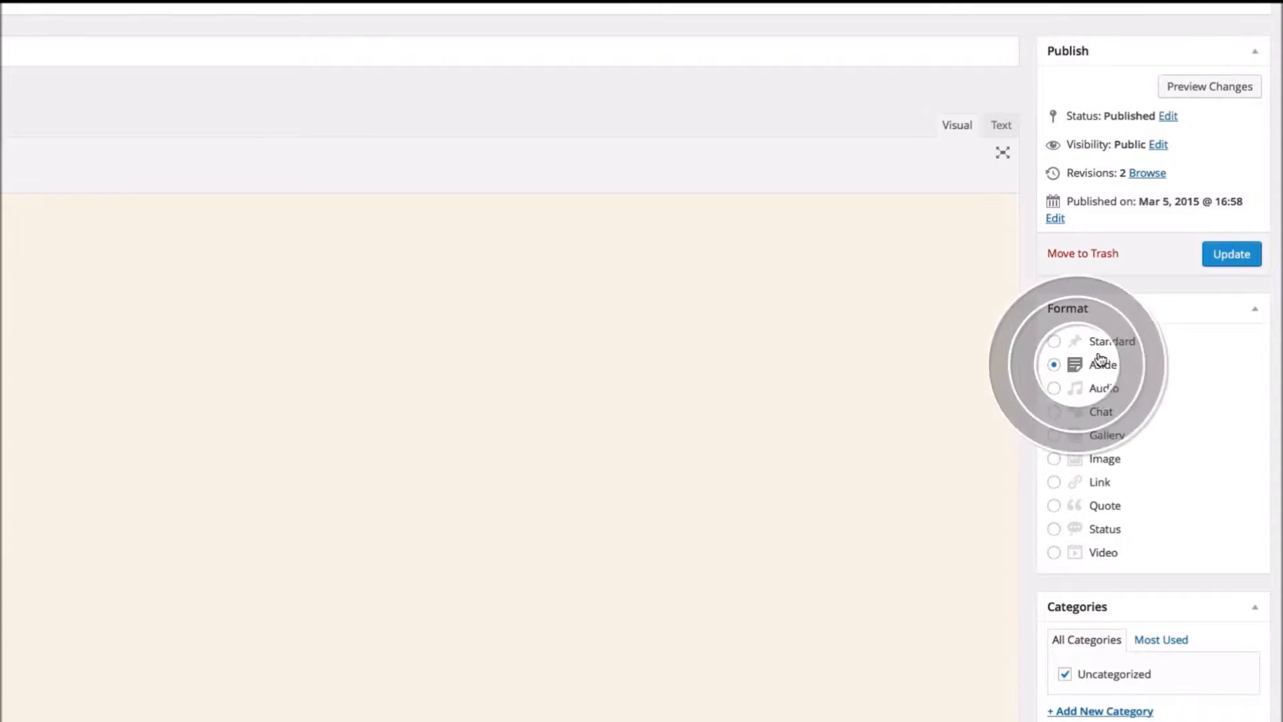
{"action": "left_click", "coordinate": [1234, 254]}
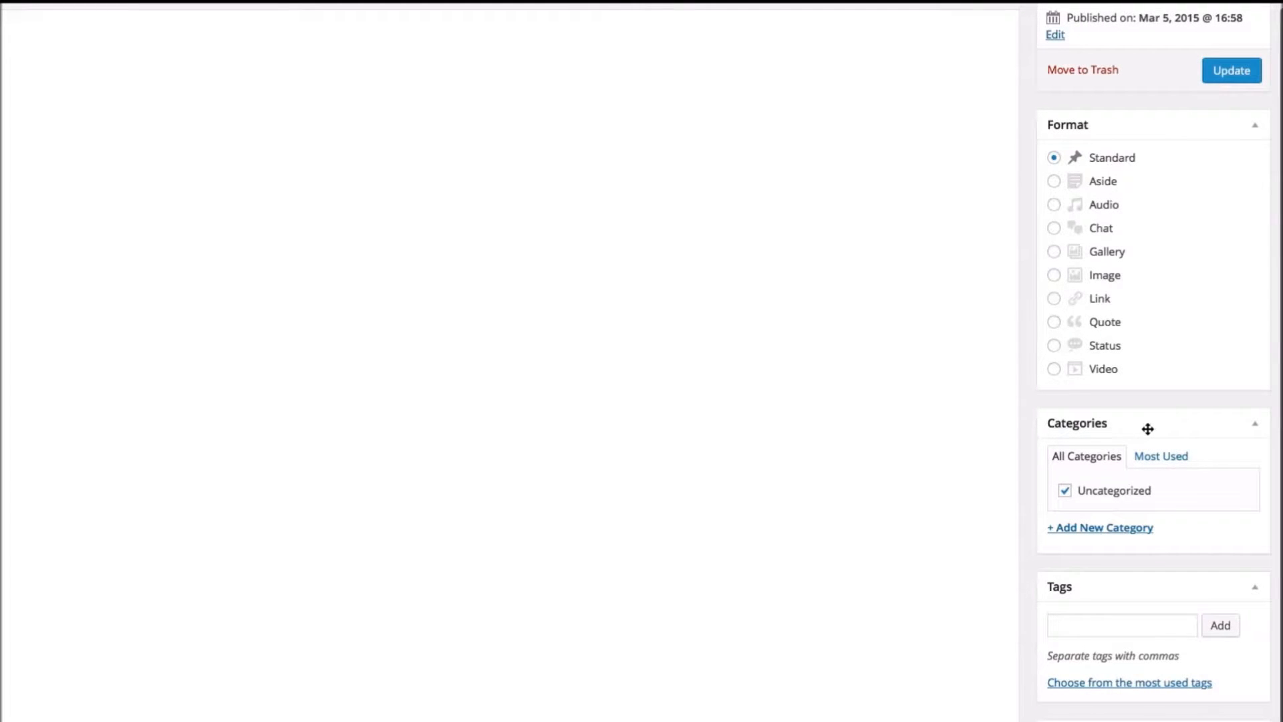
{"action": "left_click", "coordinate": [1053, 298]}
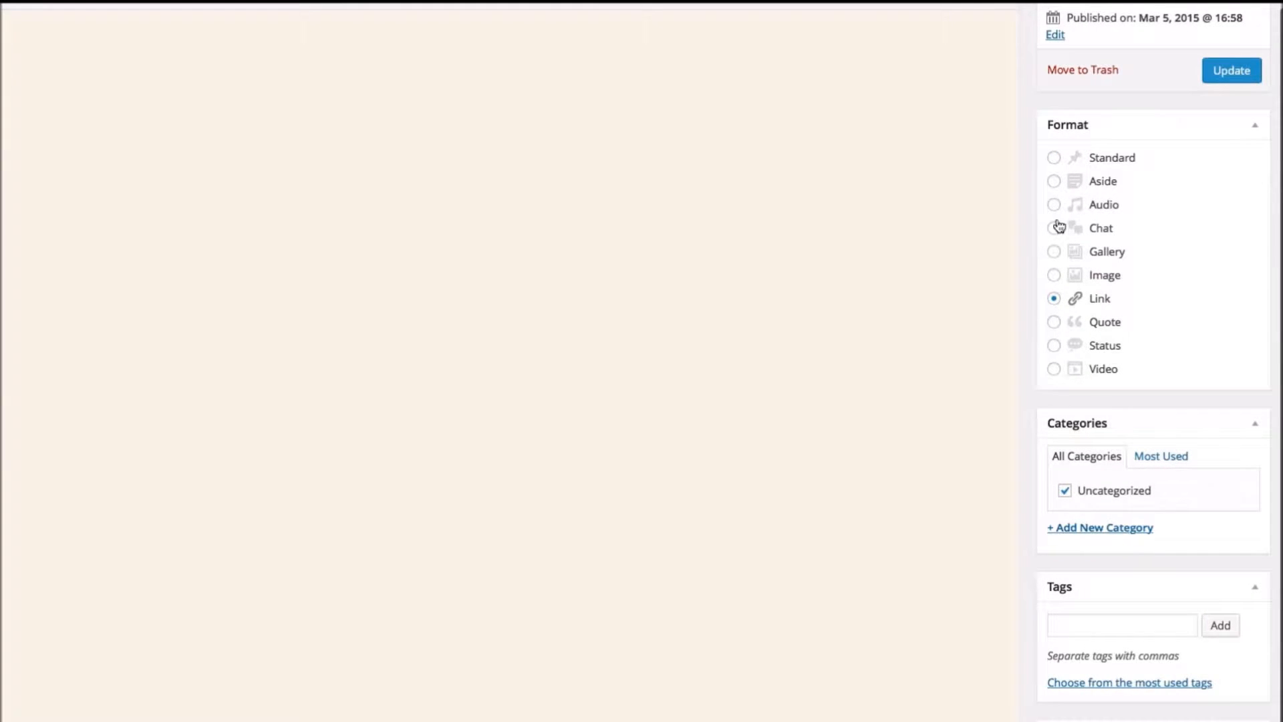
{"action": "left_click", "coordinate": [1054, 159]}
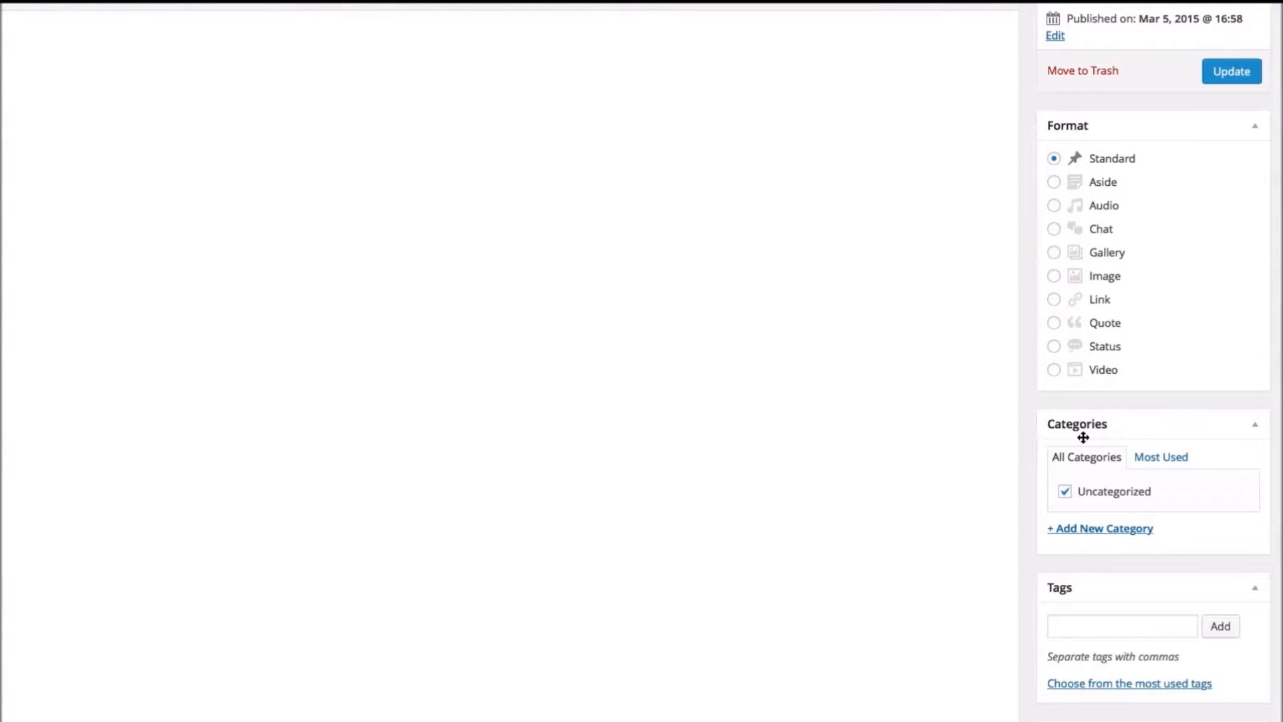
{"action": "scroll", "coordinate": [1082, 449], "scroll_direction": "down", "scroll_amount": 4}
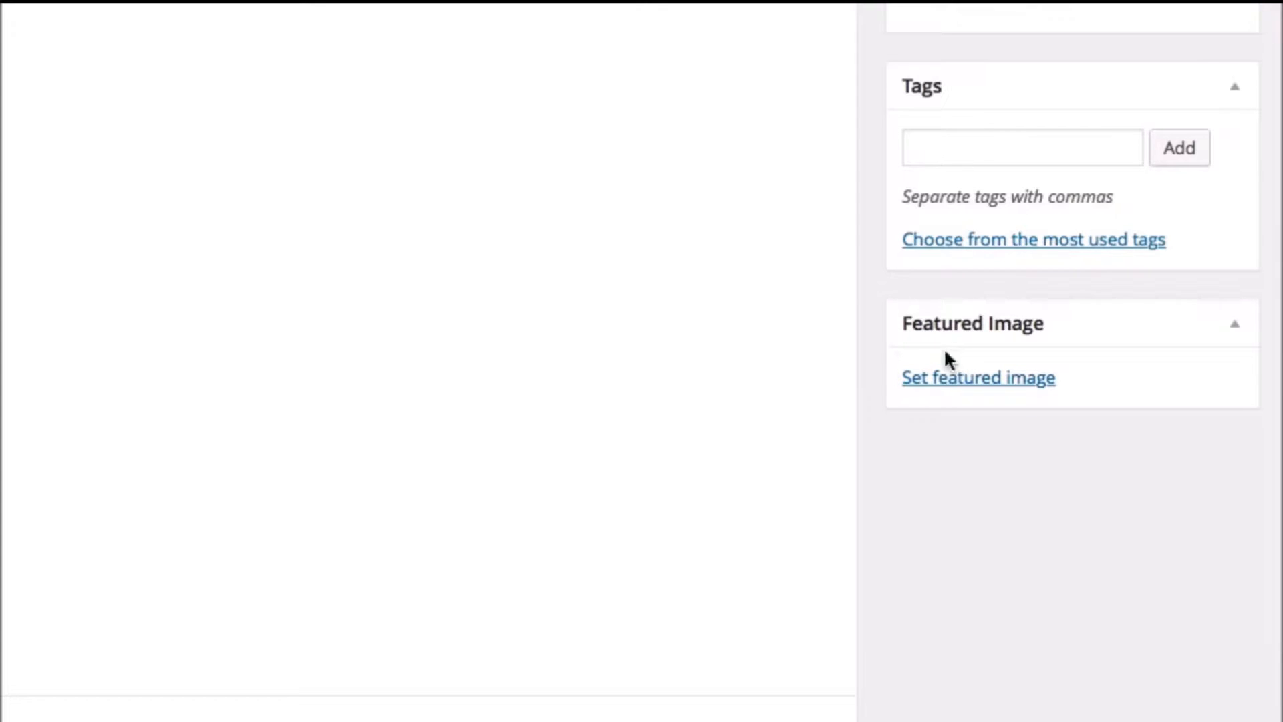
Upload 6877359.jpg as the post's featured image, update the post, and view it live.
{"action": "left_click", "coordinate": [937, 392]}
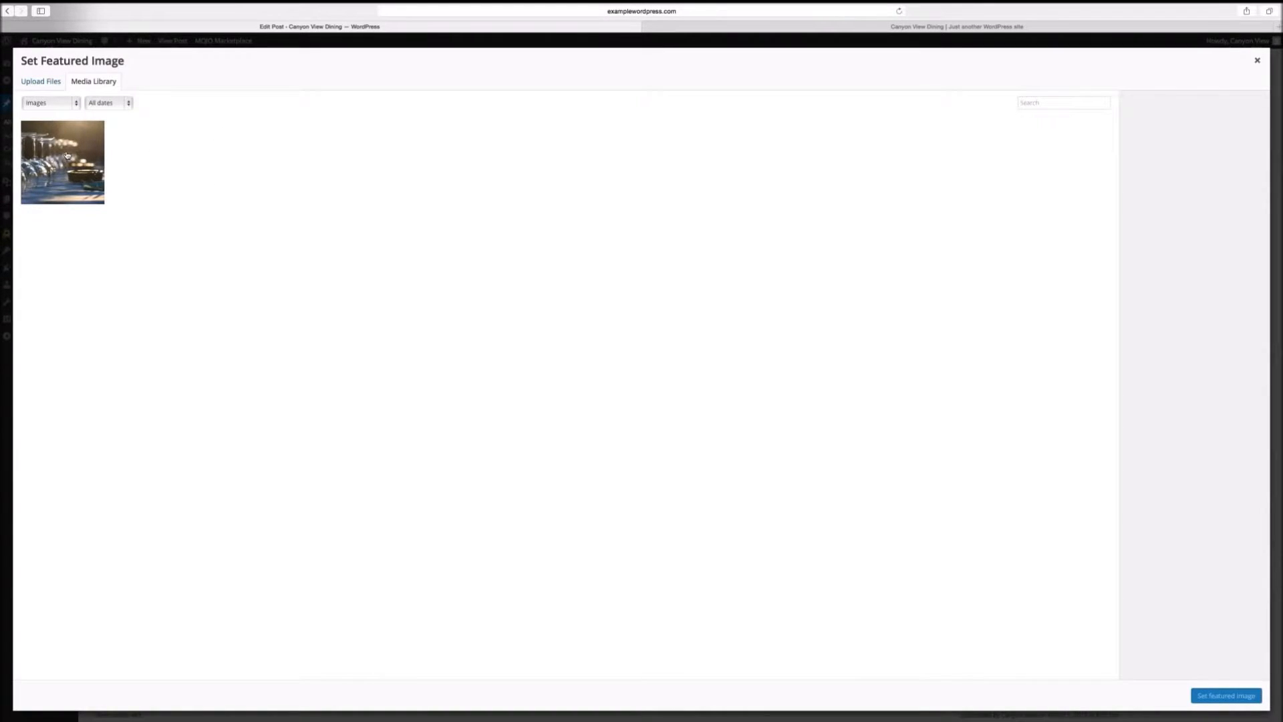
{"action": "left_click", "coordinate": [44, 81]}
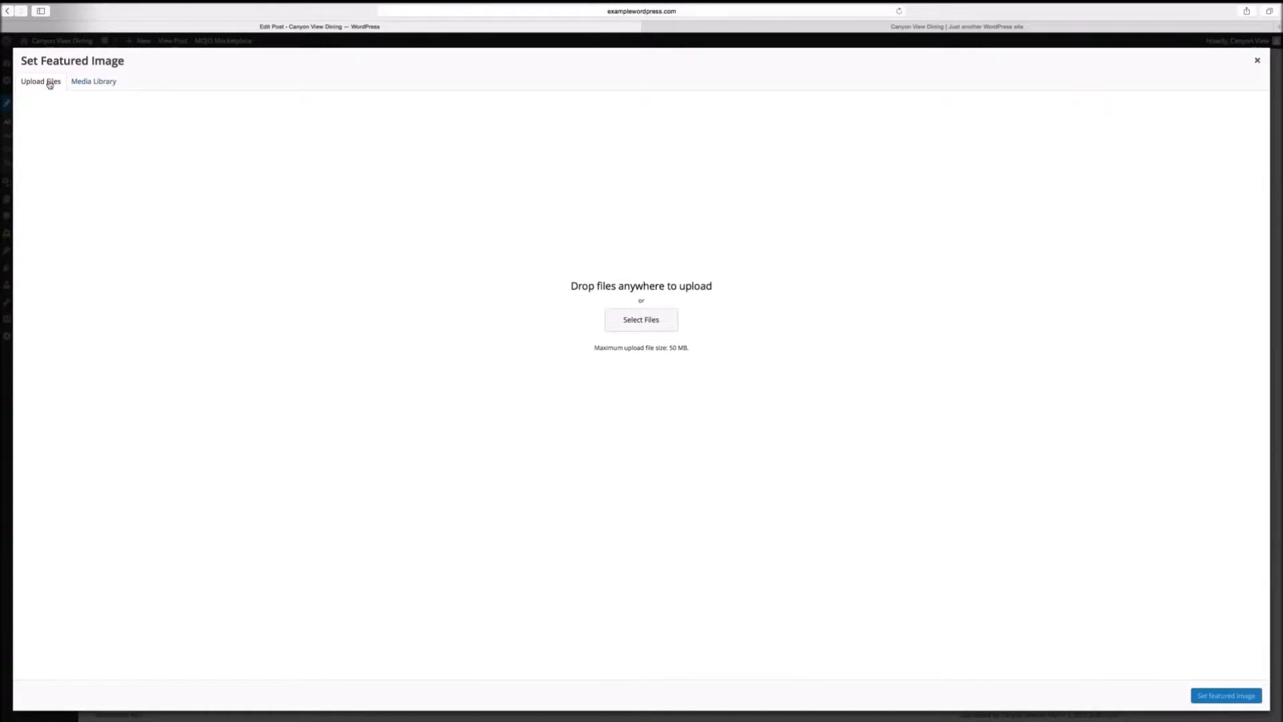
{"action": "left_click", "coordinate": [638, 322]}
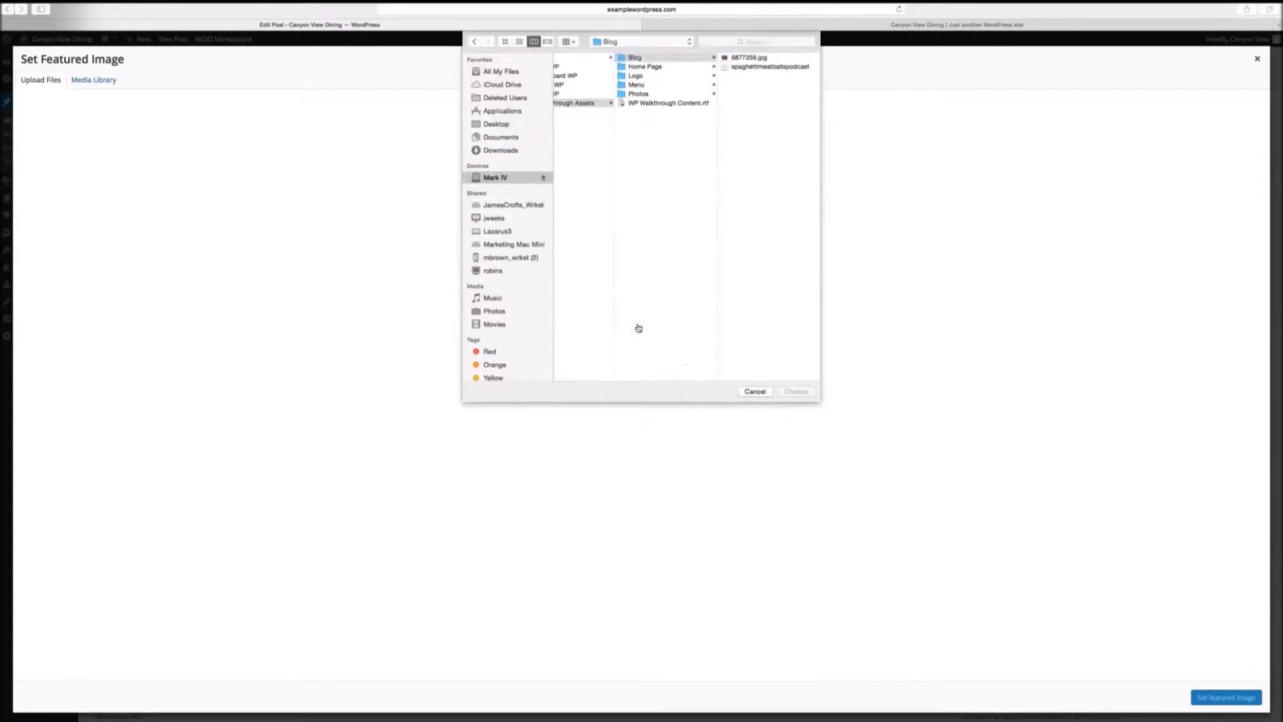
{"action": "left_click", "coordinate": [749, 58]}
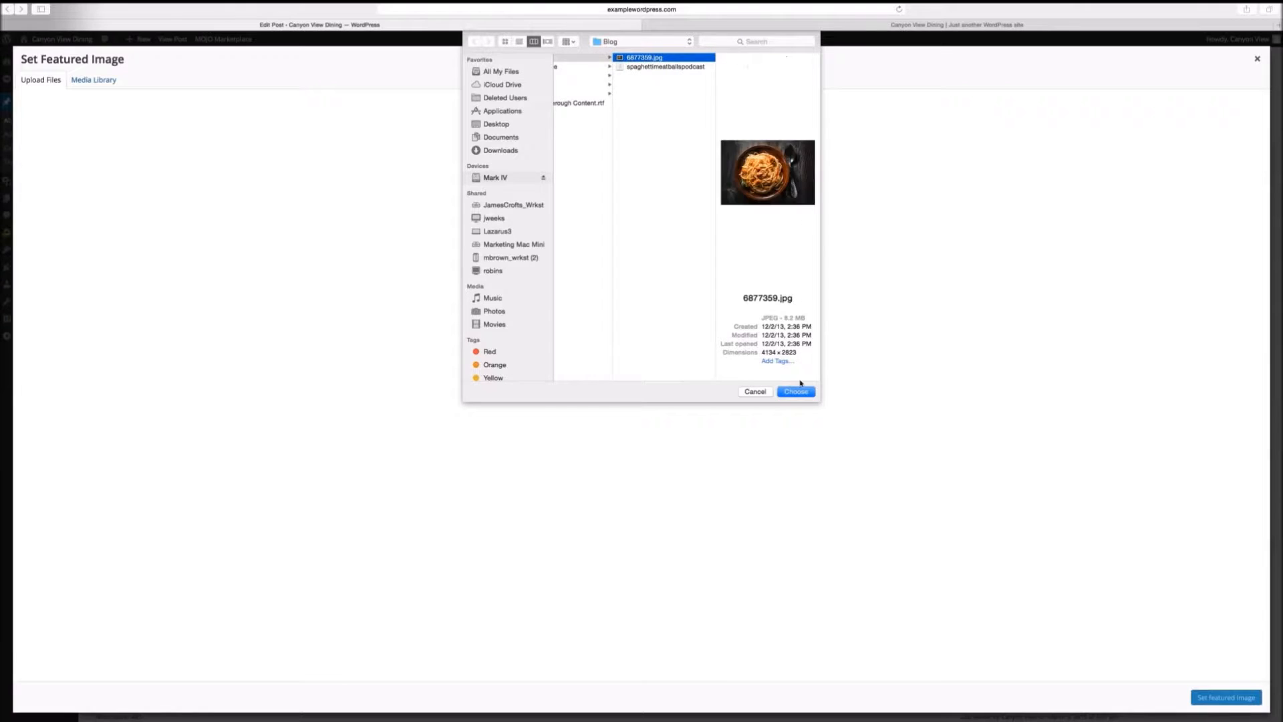
{"action": "left_click", "coordinate": [797, 395]}
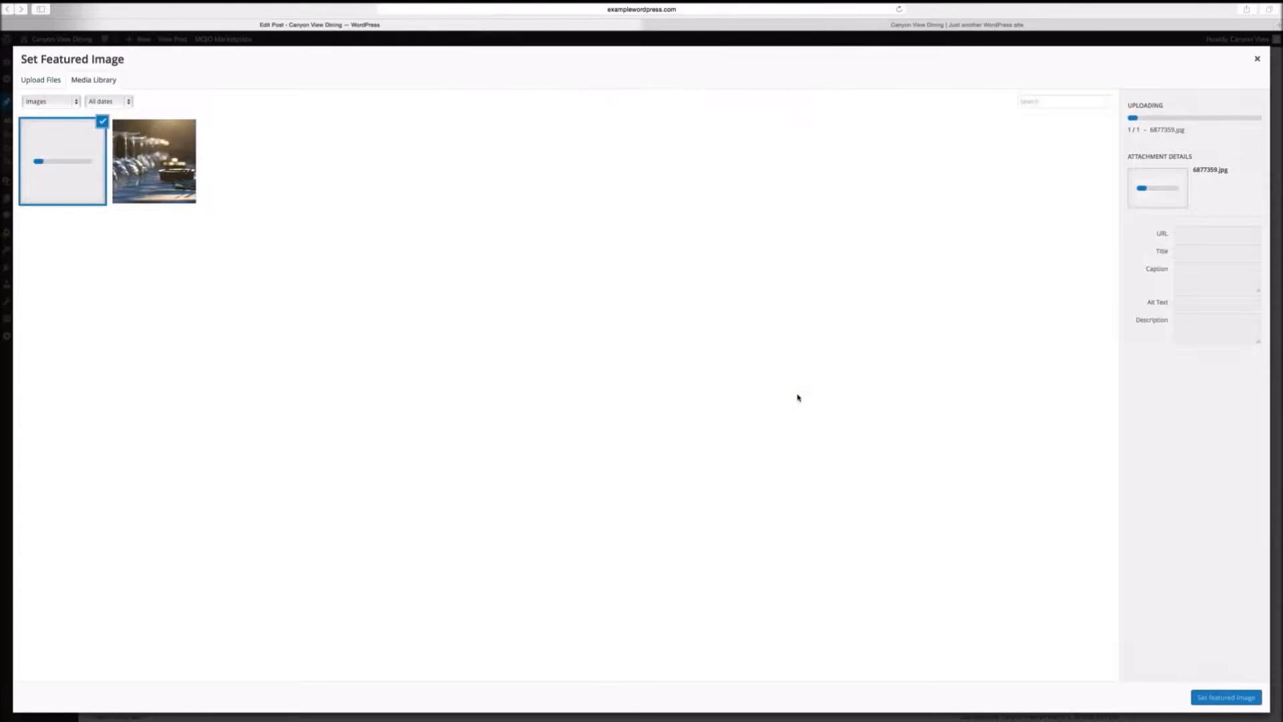
{"action": "left_click", "coordinate": [1228, 699]}
{"action": "left_click", "coordinate": [1251, 158]}
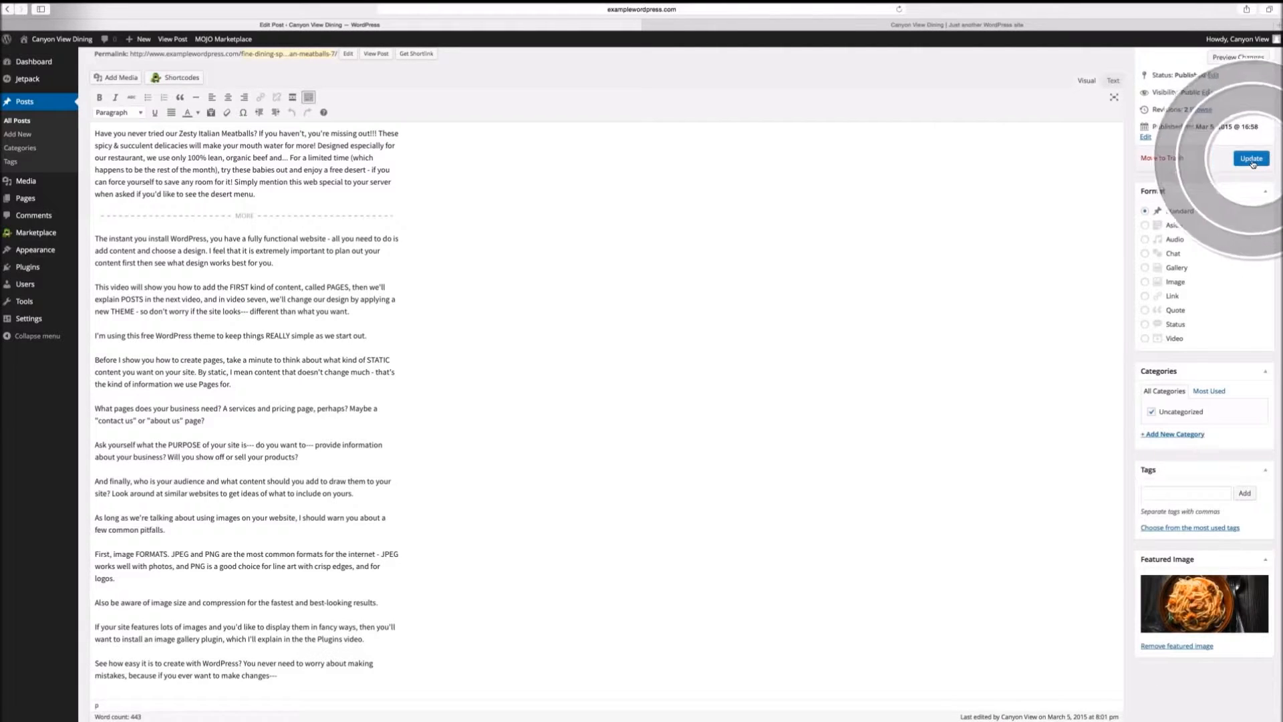
{"action": "left_click", "coordinate": [903, 25]}
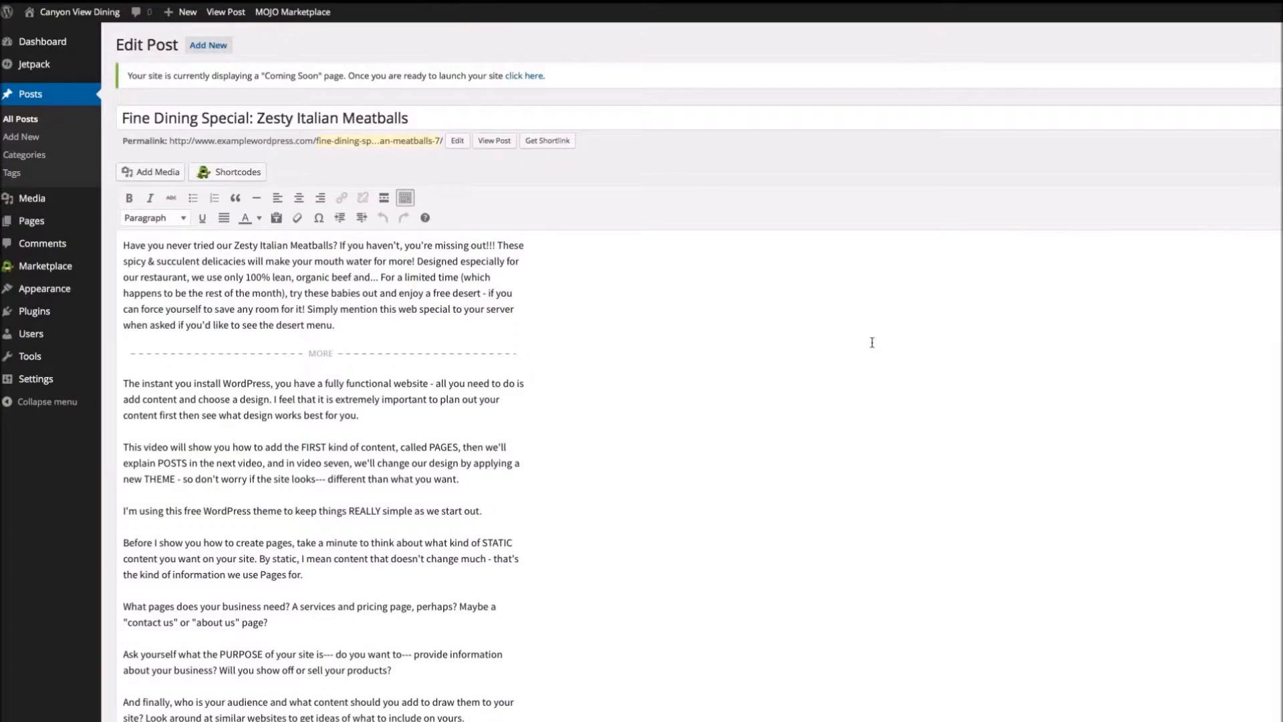
Start a new post titled 'Spaghetti and Meatballs Podcast' and bring up the Add Media window.
{"action": "left_click", "coordinate": [34, 138]}
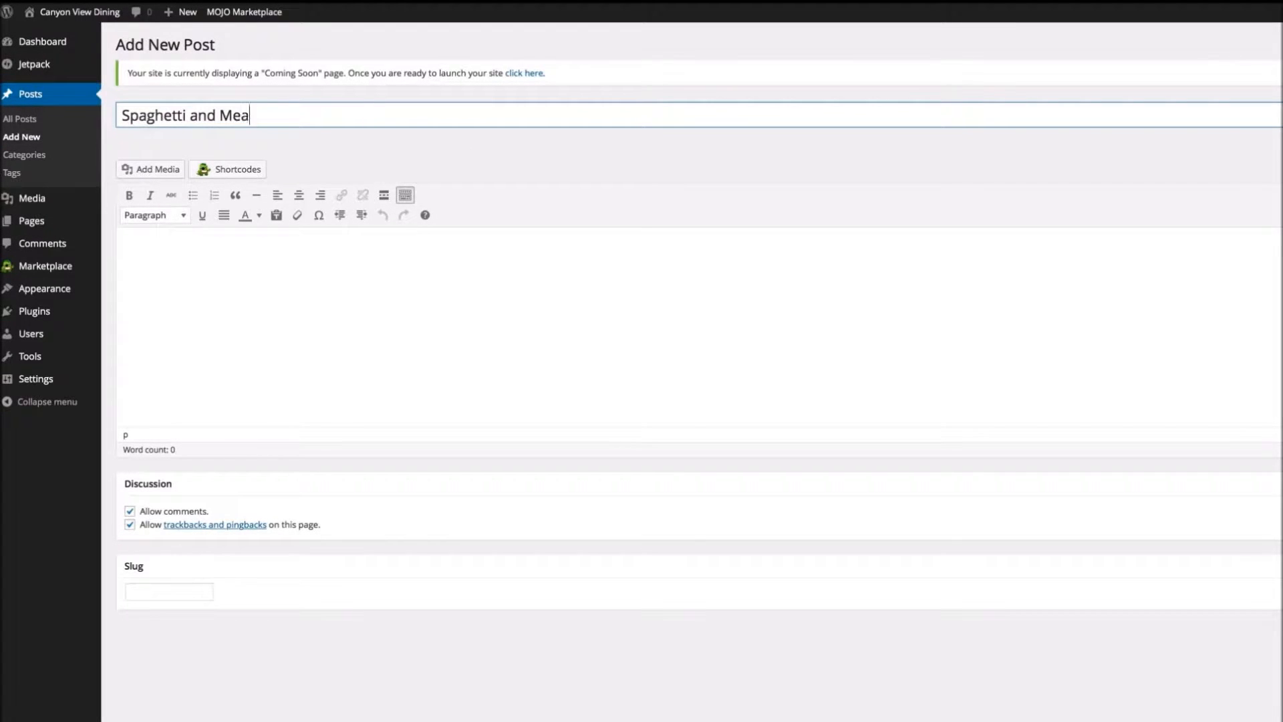
{"action": "type", "text": "Podcast"}
{"action": "left_click", "coordinate": [148, 170]}
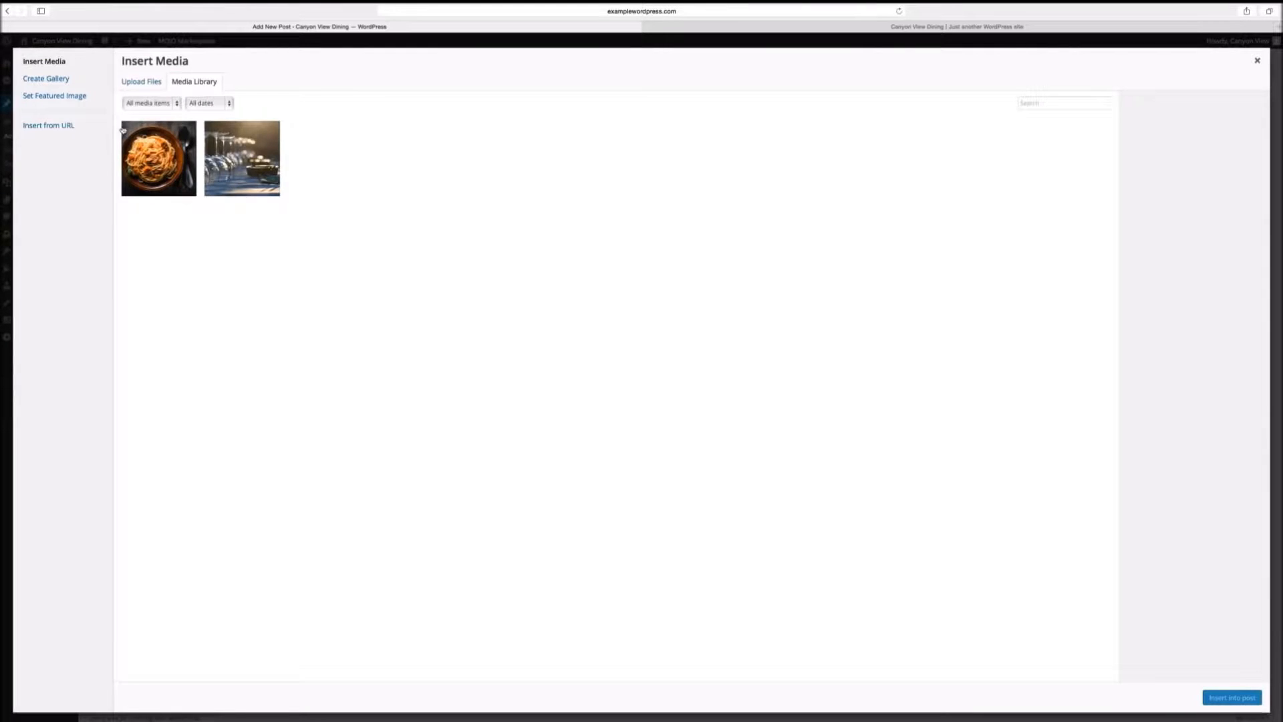
Upload the podcast MP3, fill in the artist and album 'Canyon View Fine Dining', and insert it as an embedded player.
{"action": "left_click", "coordinate": [129, 85]}
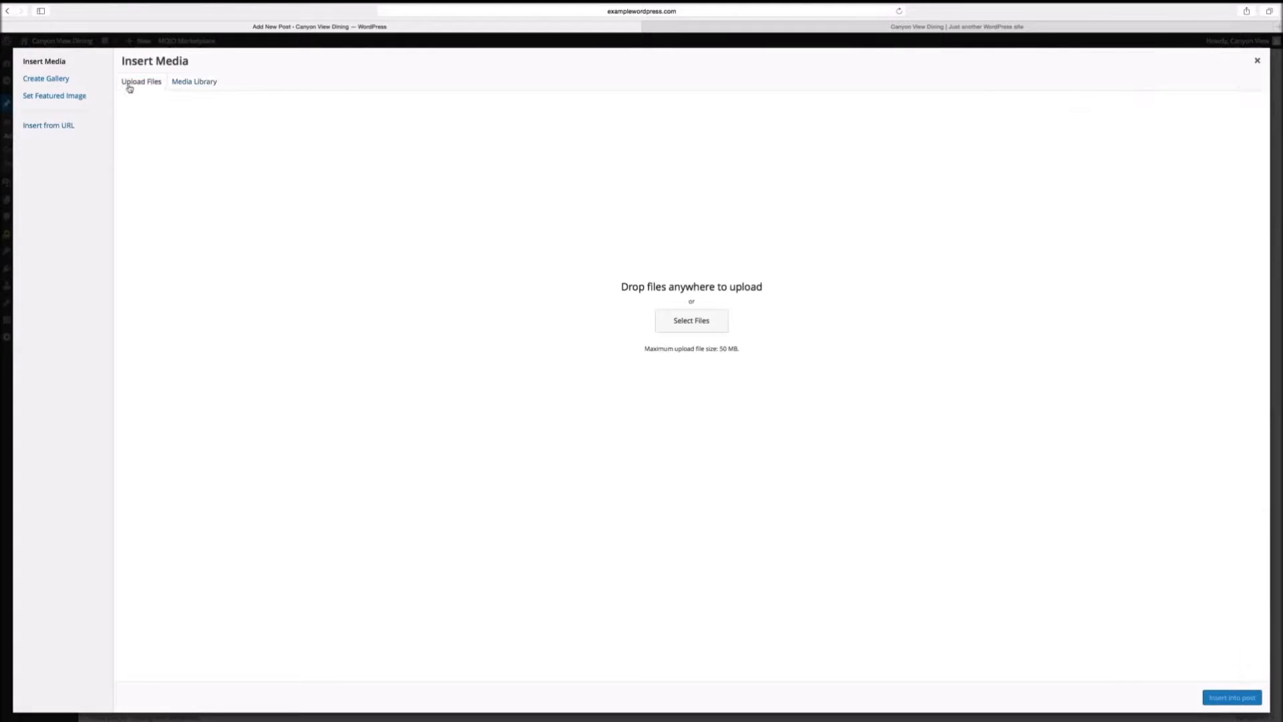
{"action": "left_click", "coordinate": [686, 321]}
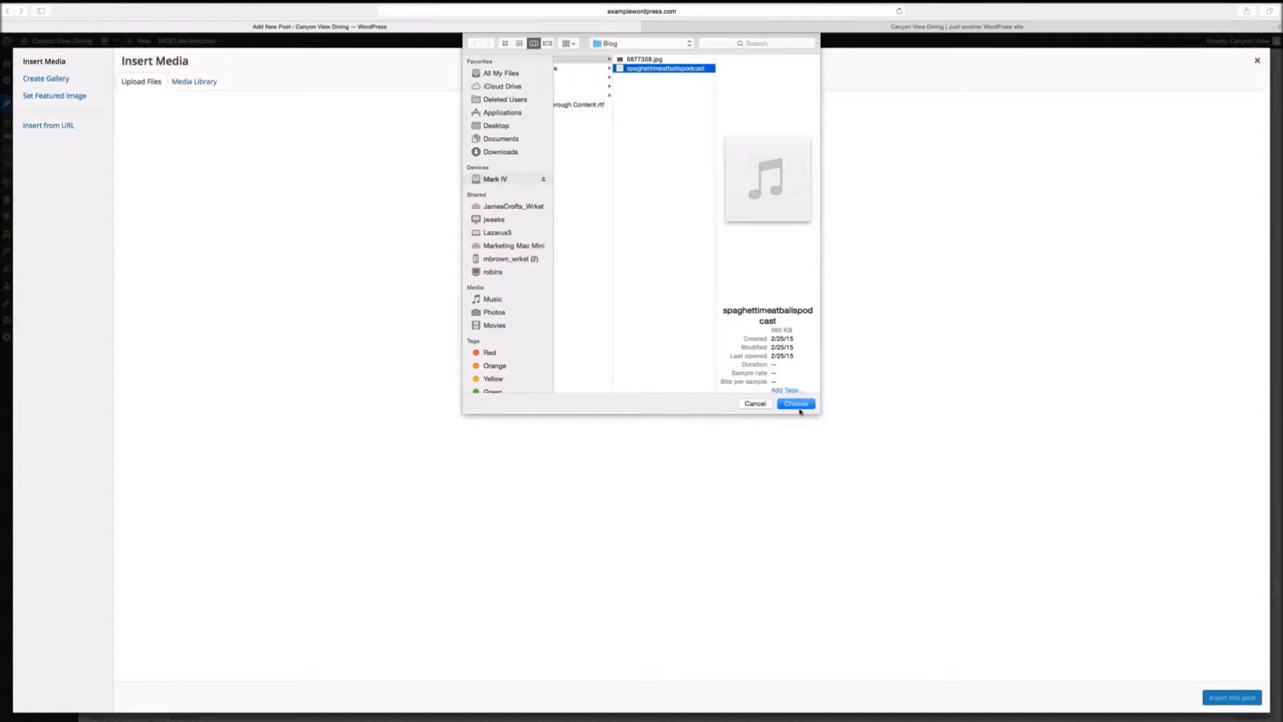
{"action": "left_click", "coordinate": [795, 404]}
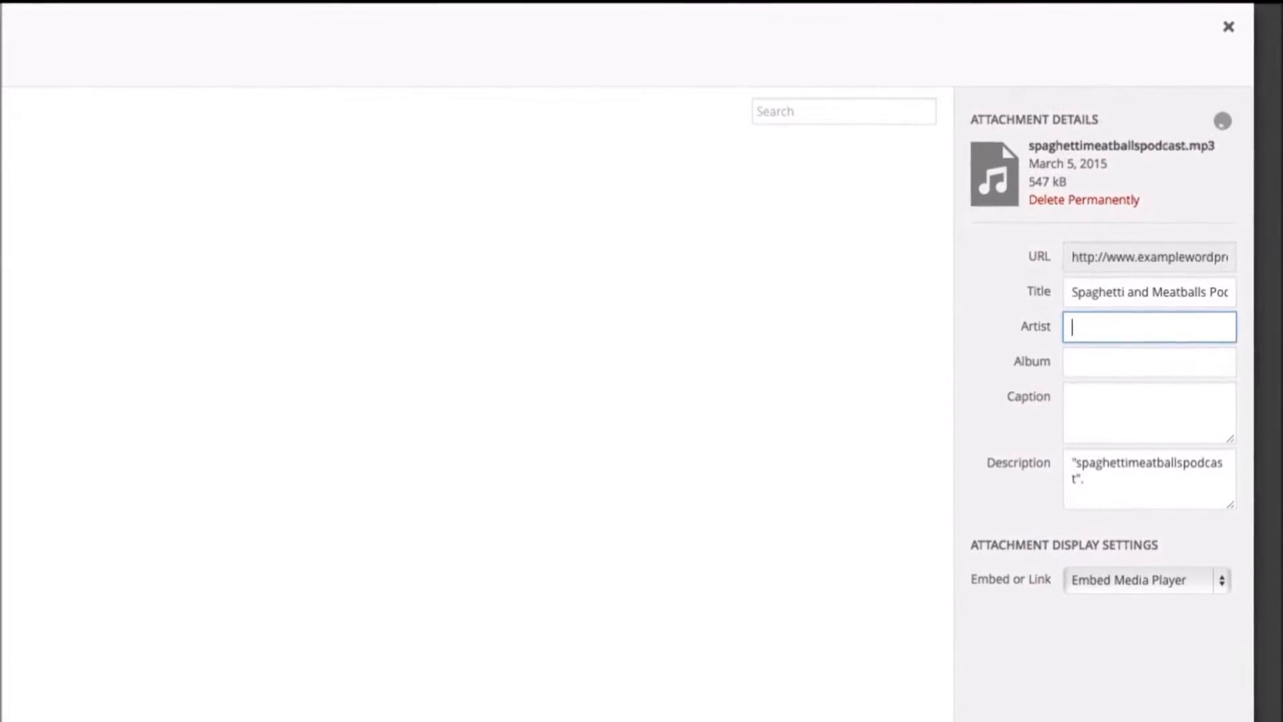
{"action": "type", "text": "Dave"}
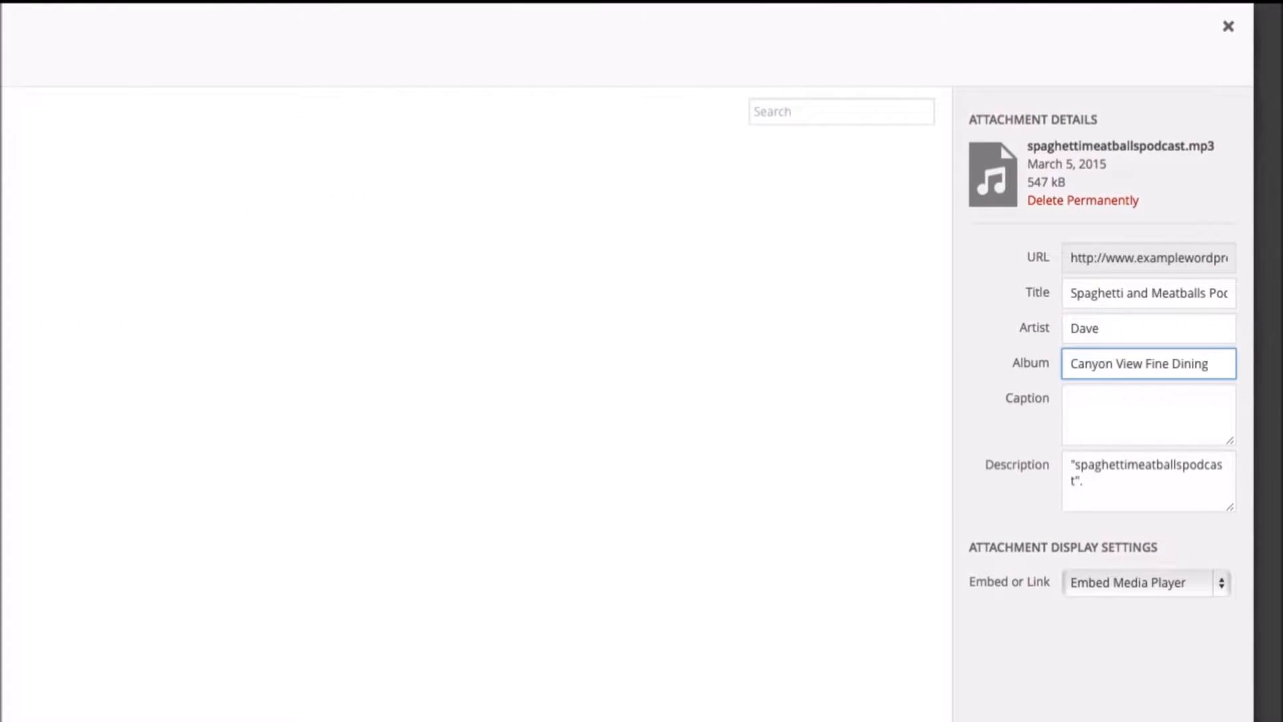
{"action": "left_click", "coordinate": [1165, 587]}
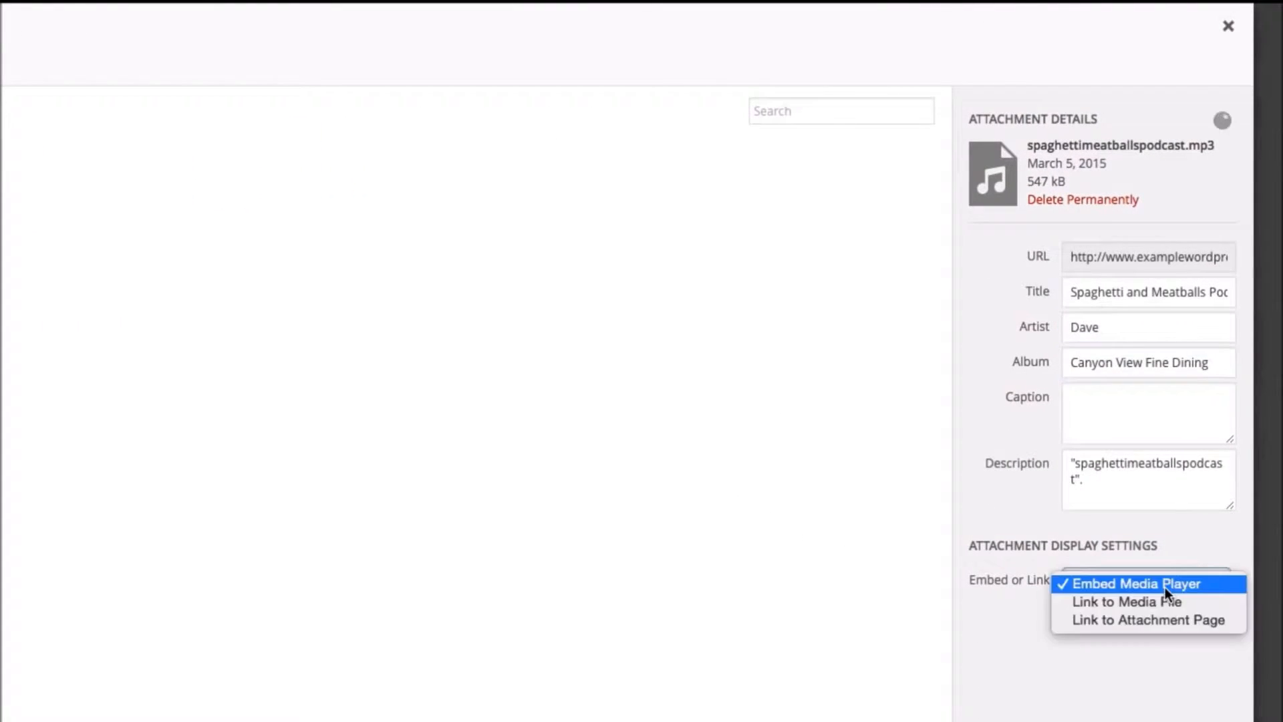
{"action": "left_click", "coordinate": [1157, 585]}
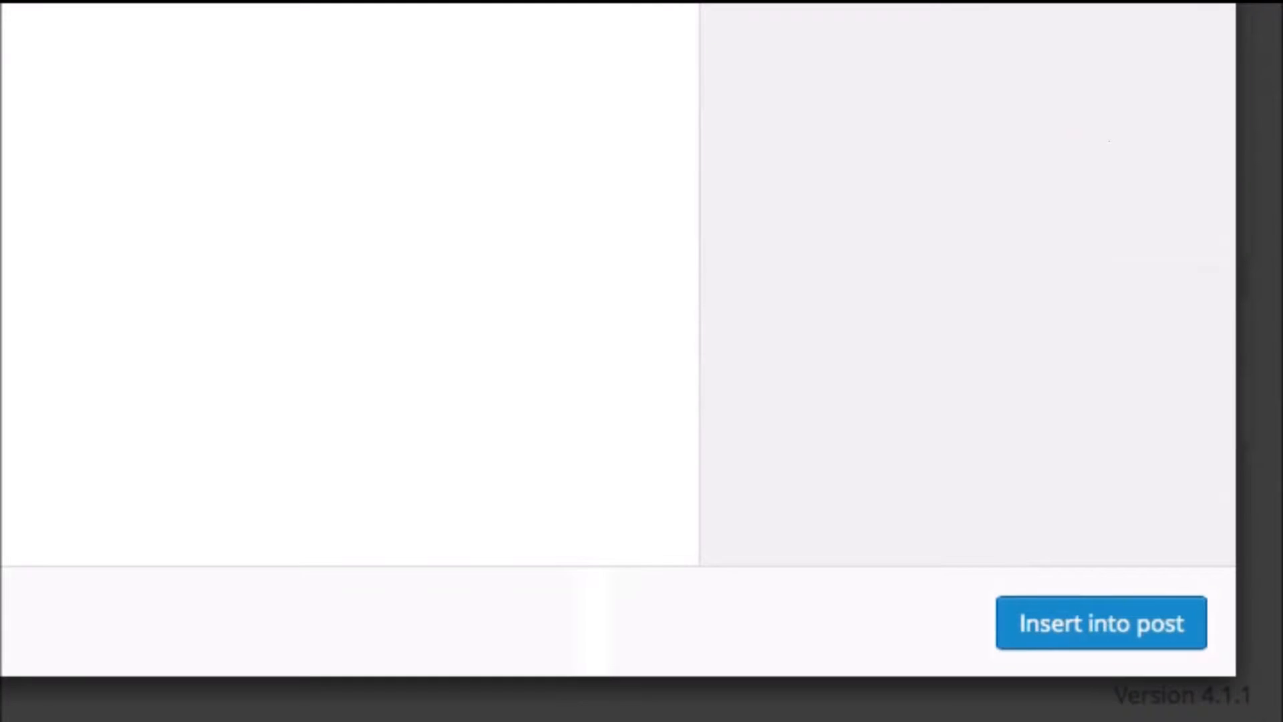
{"action": "left_click", "coordinate": [1069, 624]}
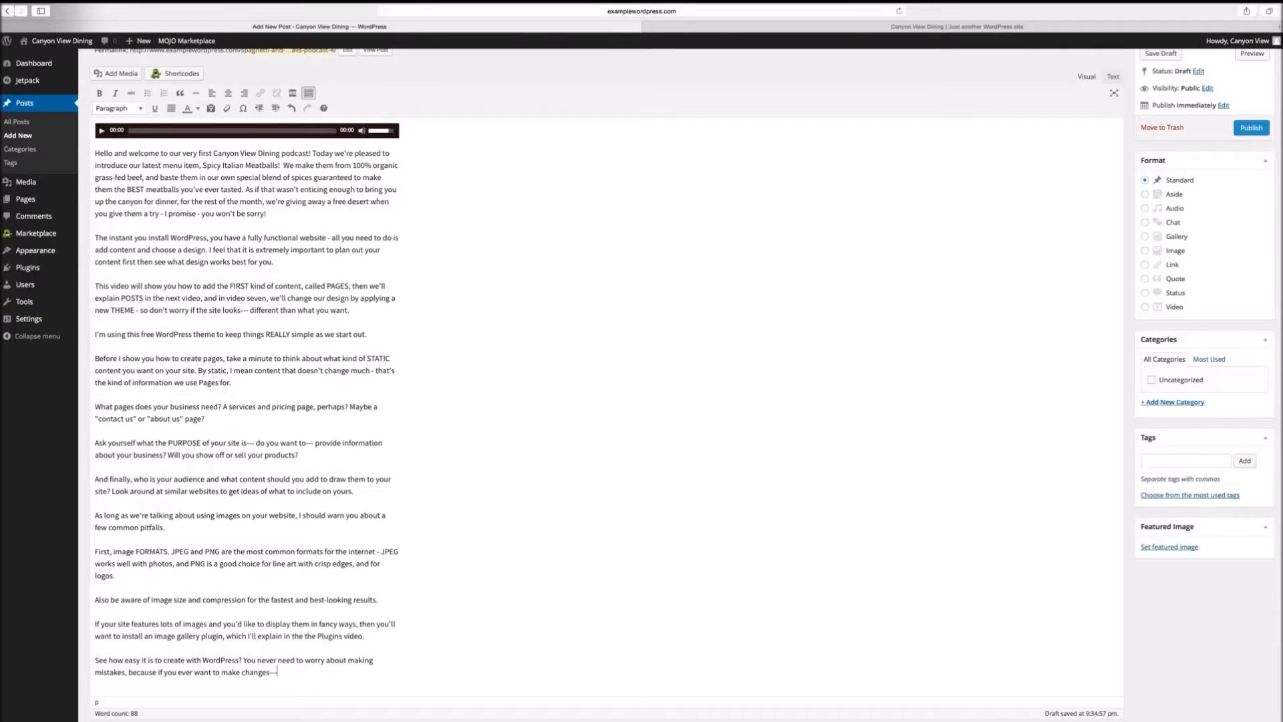
Set the post format to Audio and insert a read-more break after the first paragraph.
{"action": "scroll", "coordinate": [399, 224], "scroll_direction": "up", "scroll_amount": 3}
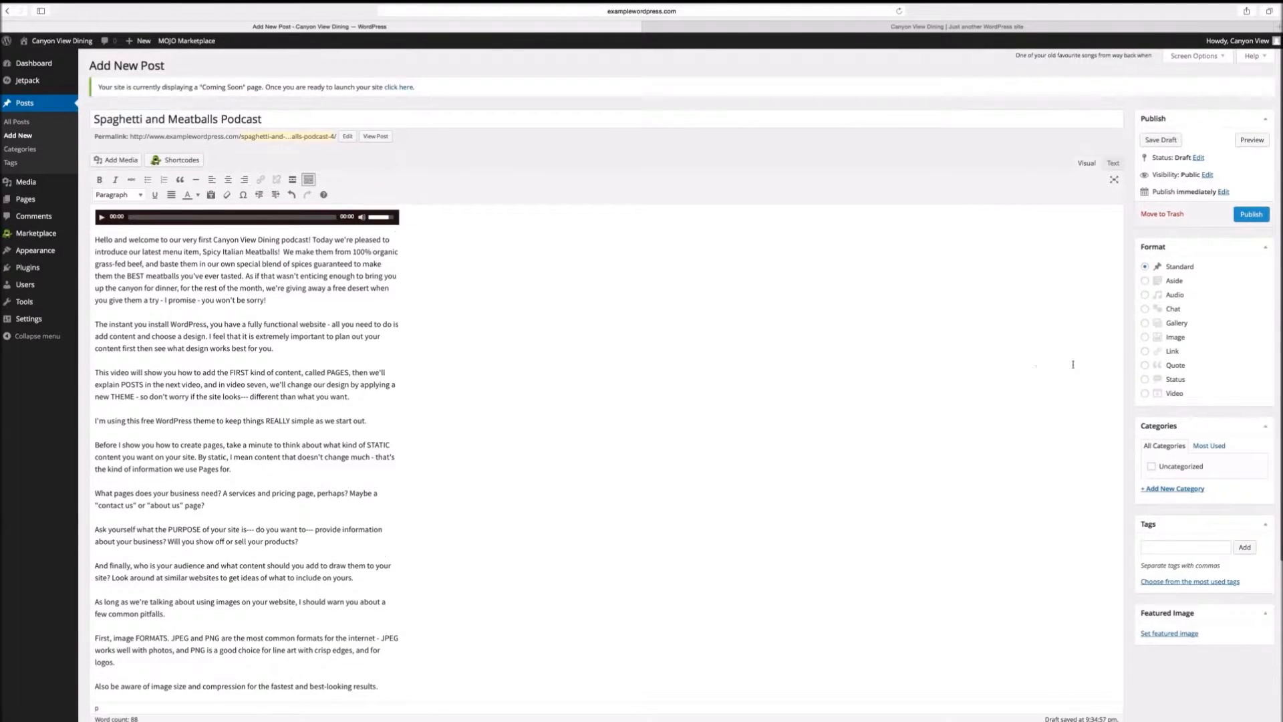
{"action": "left_click", "coordinate": [1145, 295]}
{"action": "scroll", "coordinate": [308, 336], "scroll_direction": "down", "scroll_amount": 1}
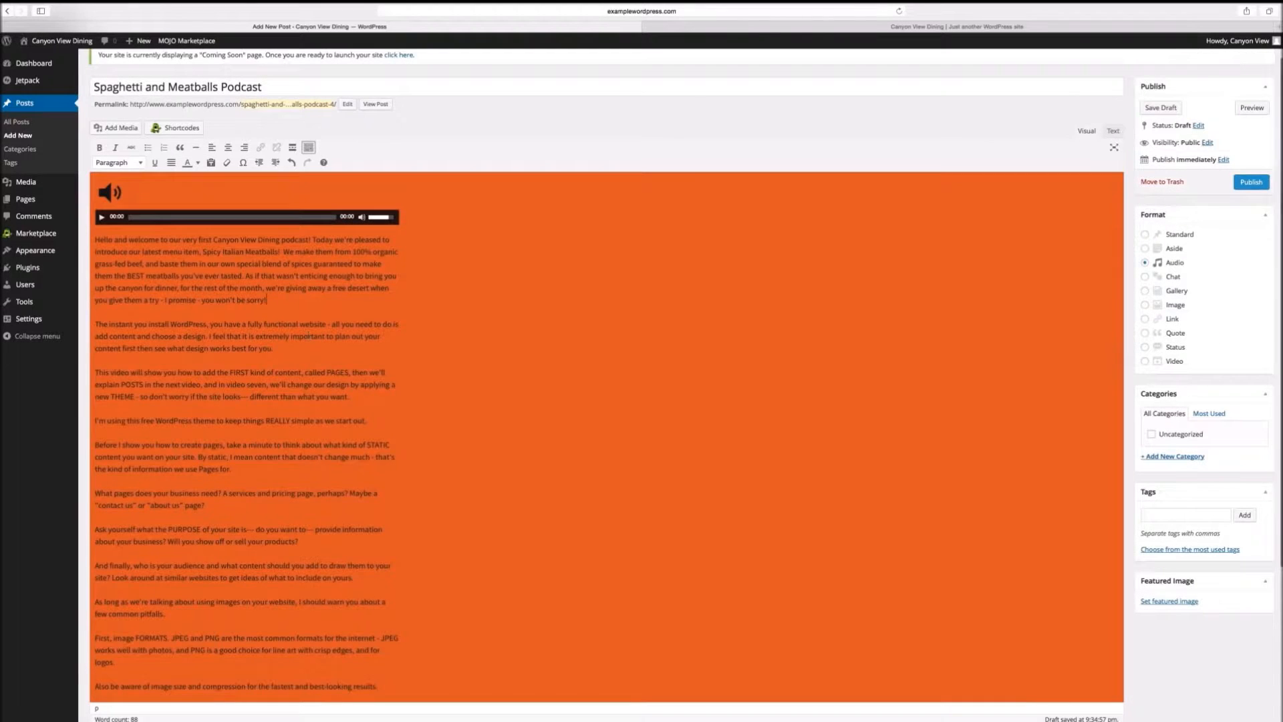
{"action": "key", "text": "Return"}
{"action": "left_click", "coordinate": [293, 123]}
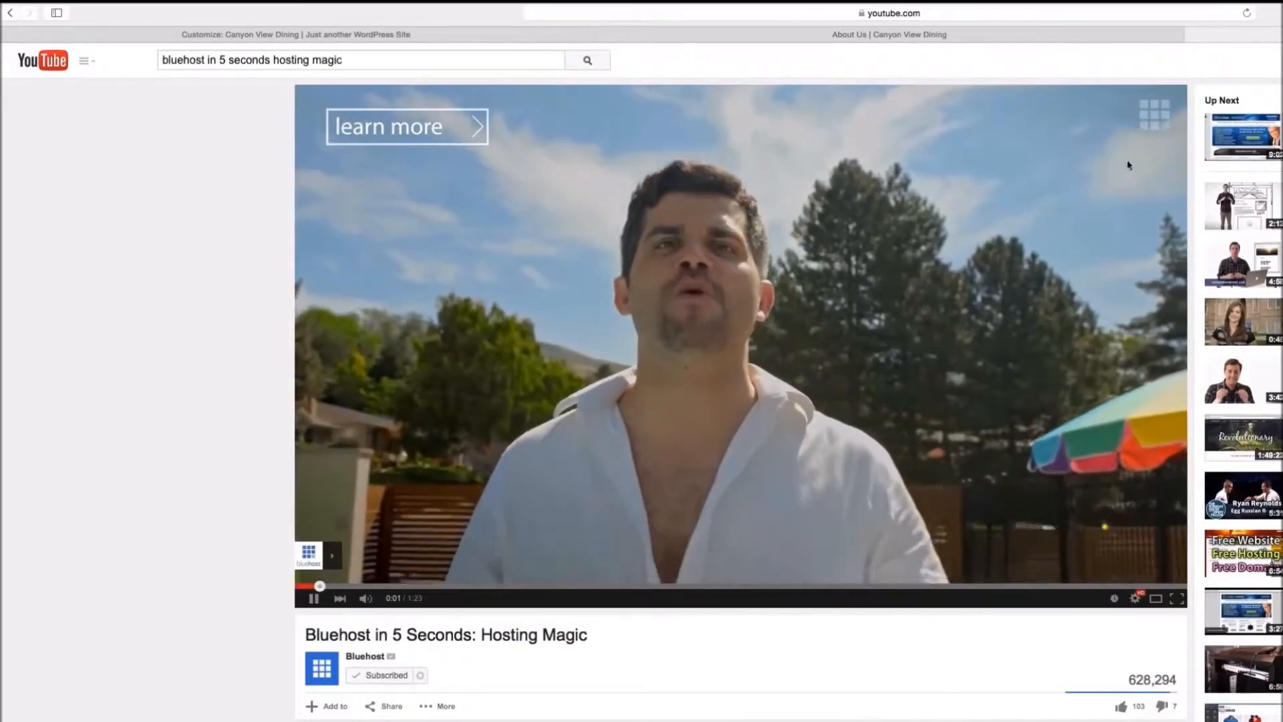
Copy the Bluehost YouTube URL and start a new post titled 'Bluehost Rocks!' with the video in its body.
{"action": "left_click", "coordinate": [873, 23]}
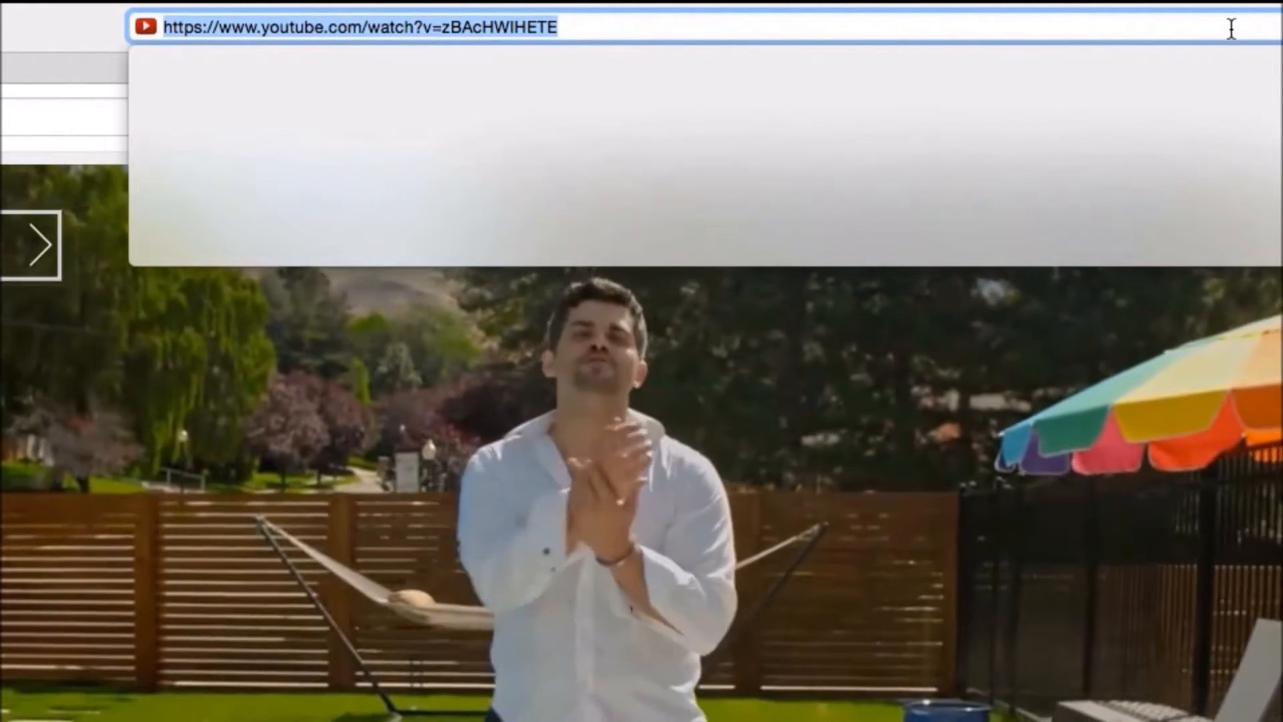
{"action": "type", "text": "Bluehost Rocks!"}
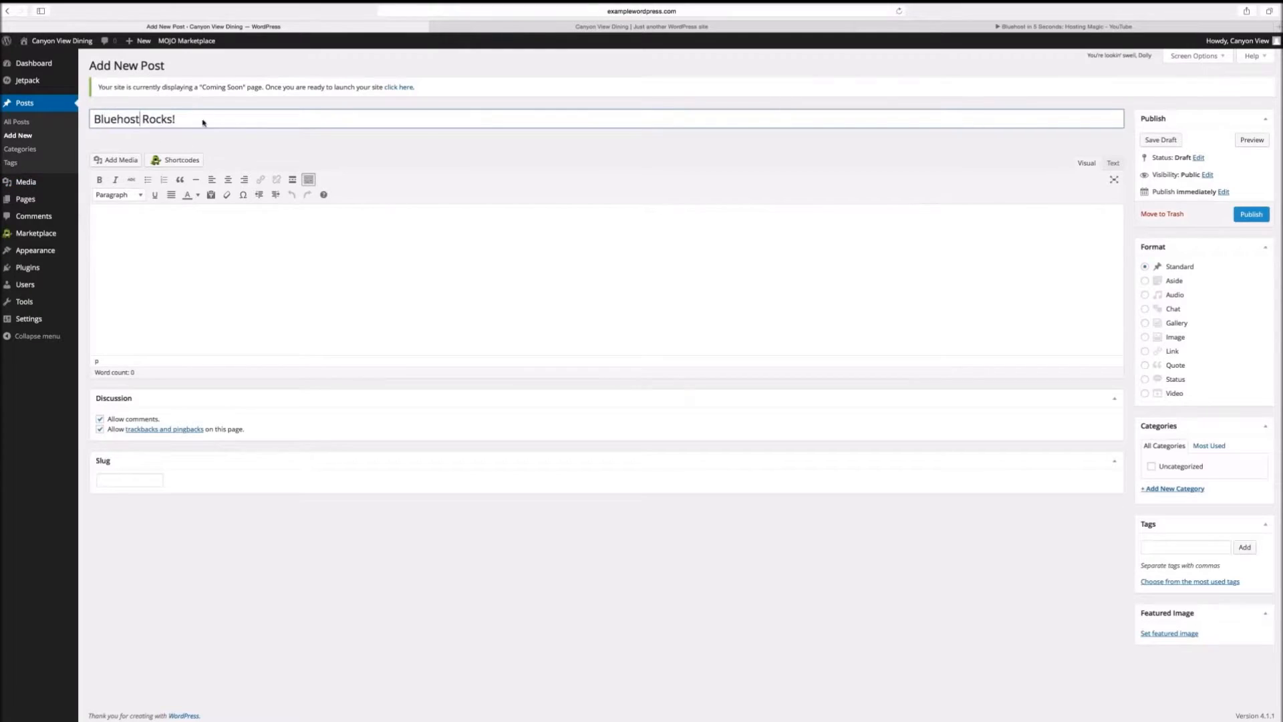
{"action": "left_click", "coordinate": [172, 226]}
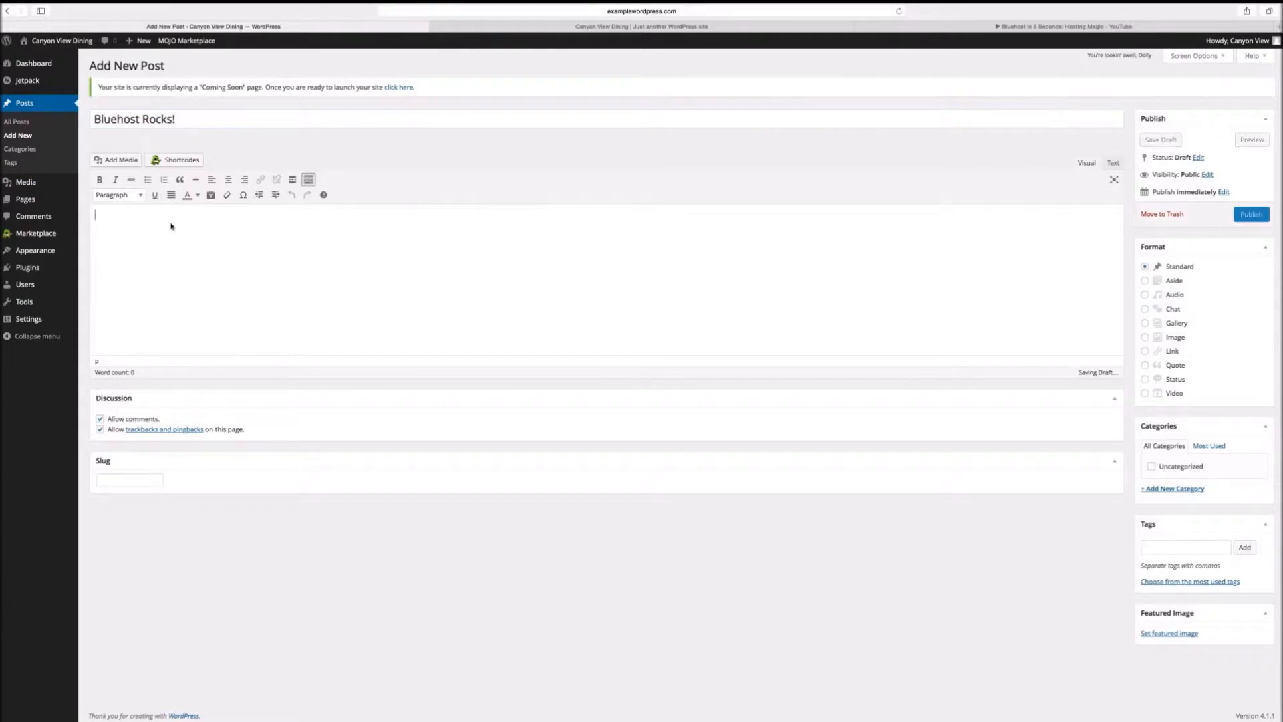
Choose the Video format, paste in the body text, publish the post, and view it on the site.
{"action": "left_click", "coordinate": [1146, 394]}
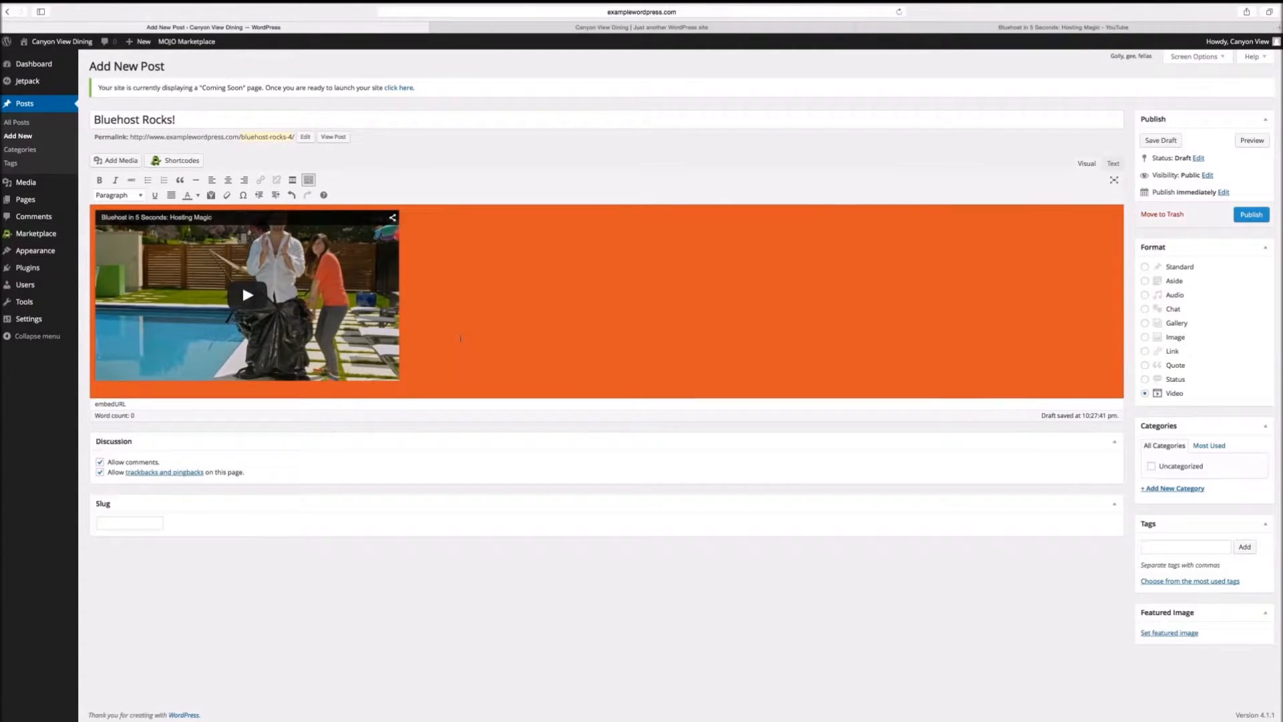
{"action": "type", "text": "The instant you install WordPress, you have a fully functional website - all you need to do is add content and choose a design. I feel that it is extremely important to plan out your content first then see what design works best for you.  This video will show you how to add the FIRST kind of content, called PAGES, then we'll explain POSTS in the next video, and in video seven, we'll change our design by applying a new THEME - so don't worry if the site looks--- different than what you want.  I'm using this free WordPress theme to keep things REALLY simple as we start out.  Before I show you how to create pages, take a minute to think about what kind of STATIC content you want on your site. By static, I mean content that doesn't change much - that's the kind of information we use Pages for.  What pages does your business need? A services and pricing page, perhaps? Maybe a \"contact us\" or \"about us\" page?  Ask yourself what the PURPOSE of your site is--- do you want to--- provide information about your business? Will you show off or sell your products?  And finally, who is your audience and what content should you add to draw them to your site? Look around at similar websites to get ideas of what to include on yours.  As long as we're talking about using images on your website, I should warn you about a few common pitfalls.  First, image FORMATS. JPEG and PNG are the most common formats for the internet - JPEG works well with photos, and PNG is a good choice for line art with crisp edges, and for logos.  Also be aware of image size and compression for the fastest and best-looking results.  If your site features lots of images and you'd like to display them in fancy ways, then you'll want to install an image gallery plugin, which I'll explain in the the Plugins video.  See how easy it is to create with WordPress? You never need to worry about making mistakes, because if you ever want to make changes---"}
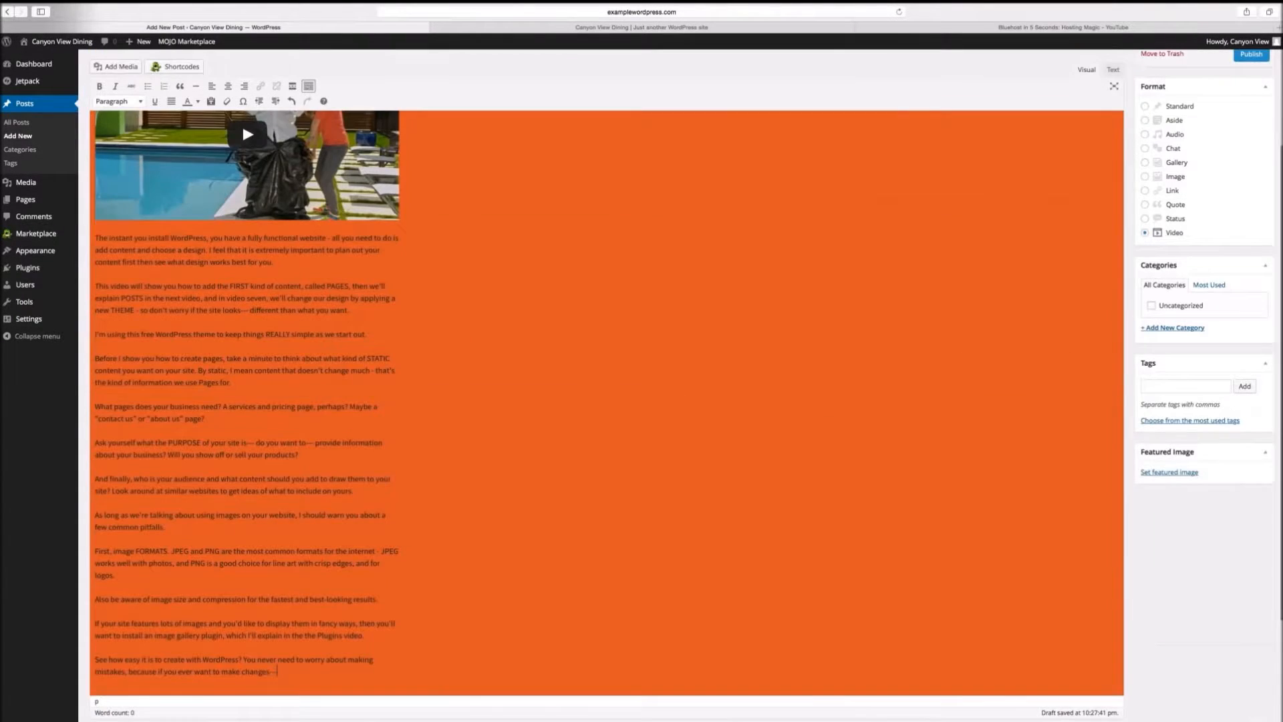
{"action": "left_click", "coordinate": [1249, 167]}
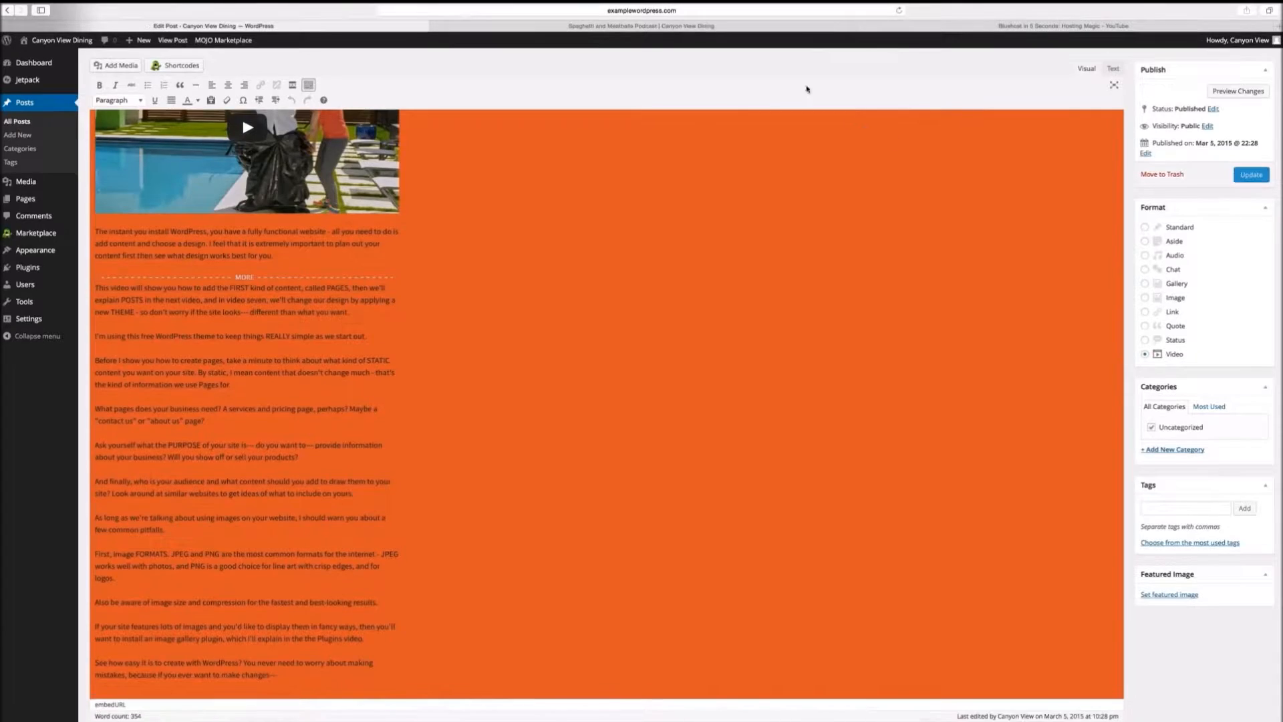
{"action": "left_click", "coordinate": [642, 27]}
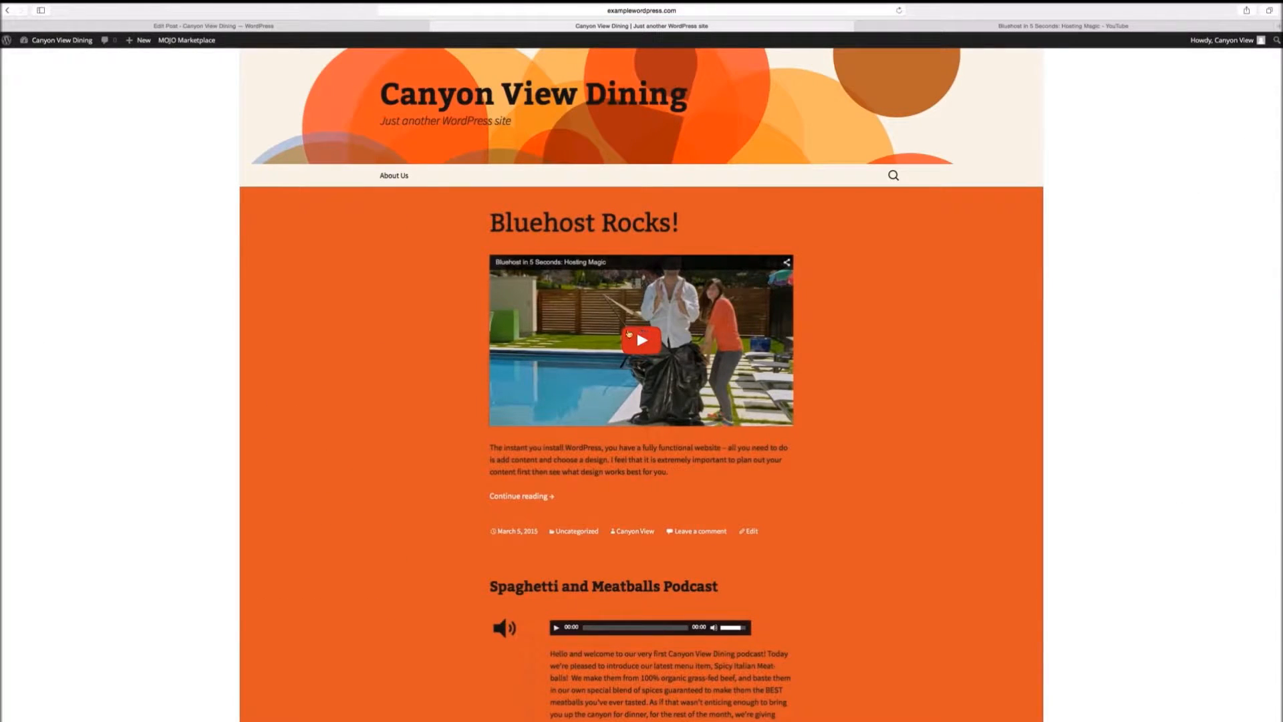
Play the embedded Bluehost video on the live post, then return to the All Posts list.
{"action": "left_click", "coordinate": [642, 343]}
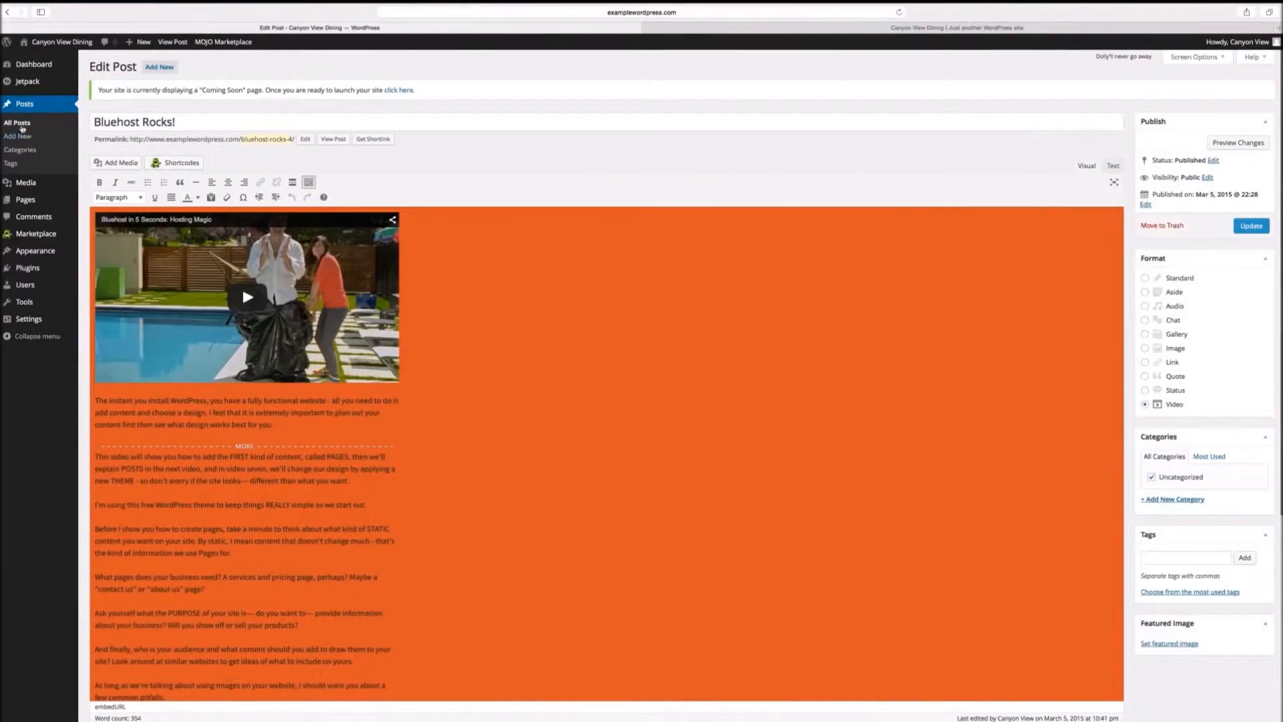
{"action": "left_click", "coordinate": [20, 124]}
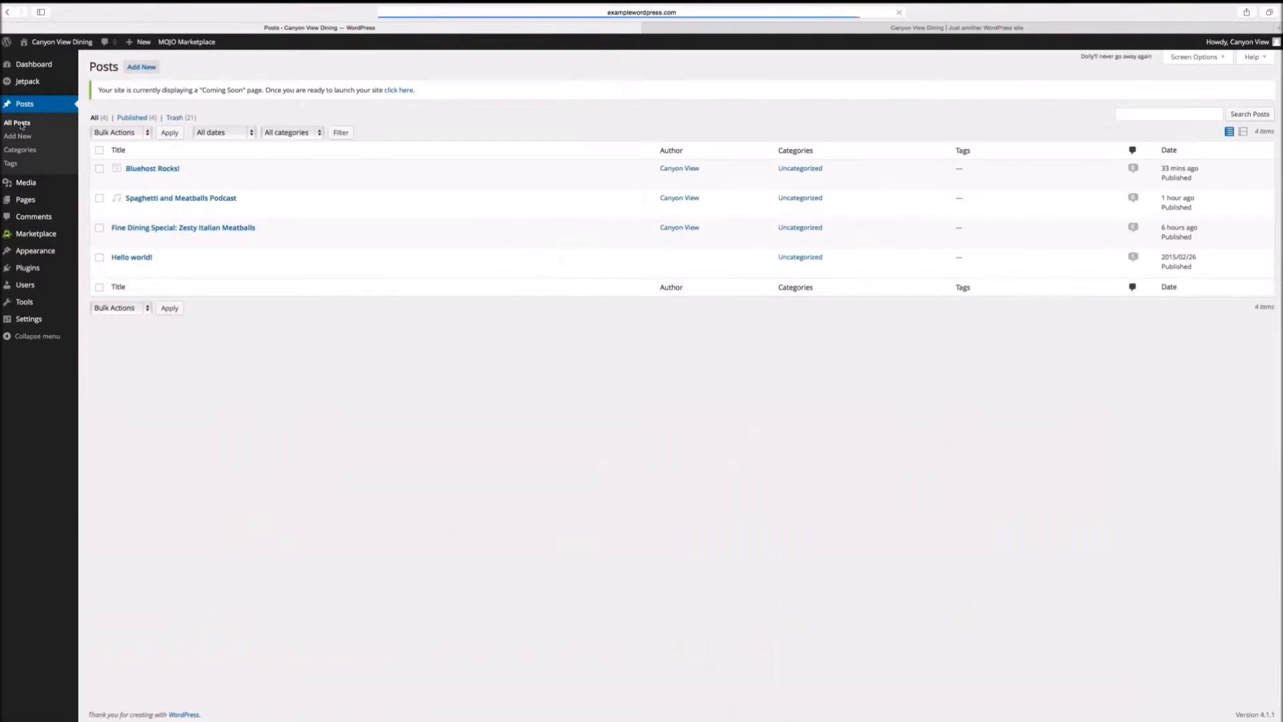
Upload the Nutrition Information PDF into the Spaghetti and Meatballs Podcast post as a link.
{"action": "left_click", "coordinate": [162, 198]}
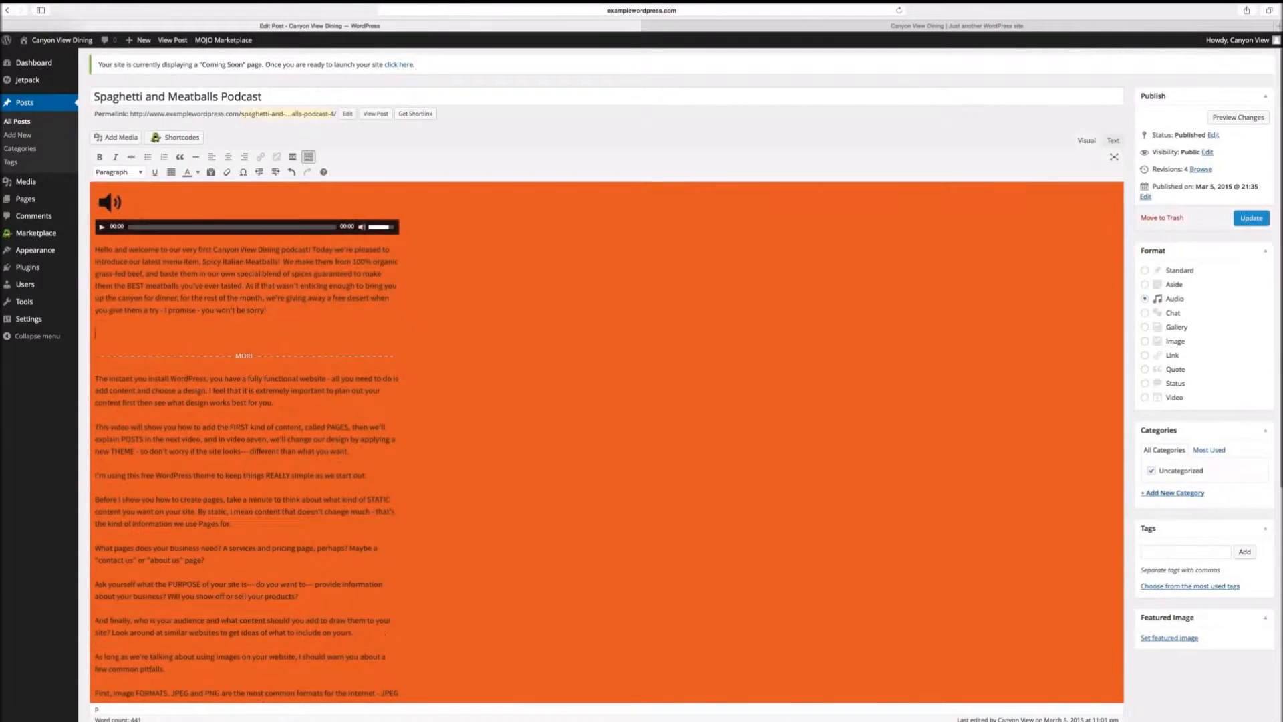
{"action": "left_click", "coordinate": [101, 138]}
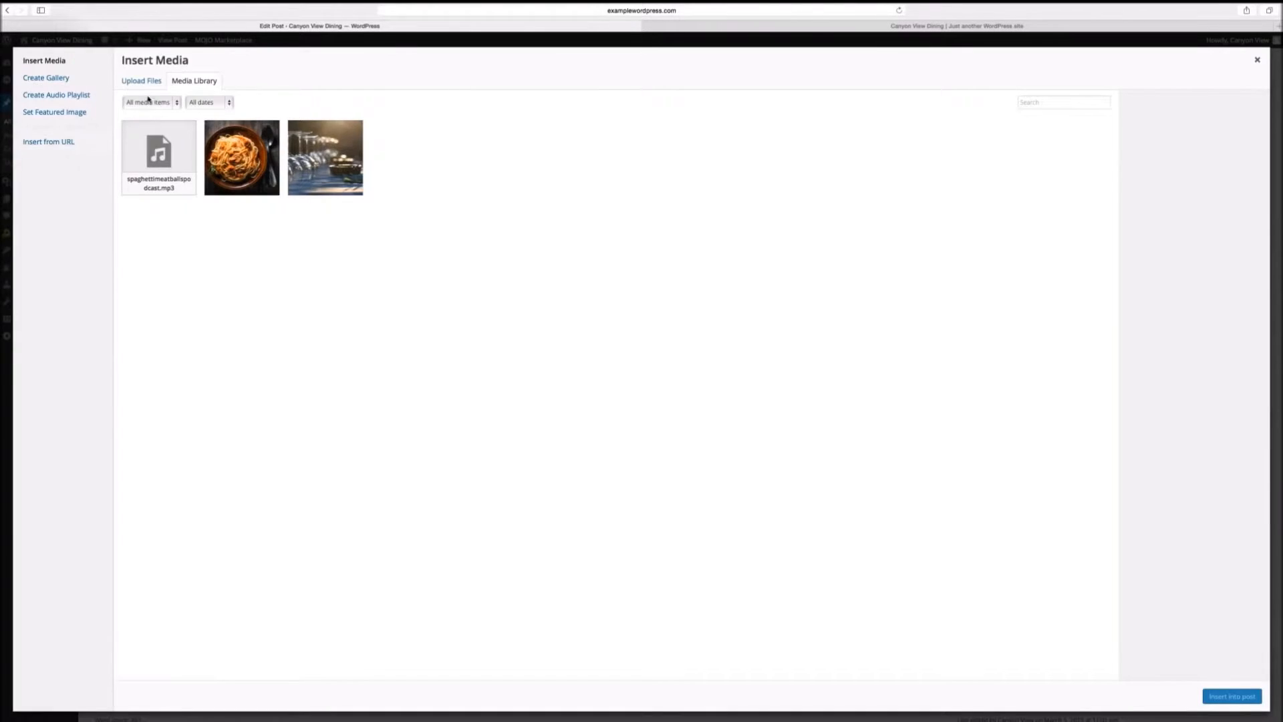
{"action": "left_click", "coordinate": [144, 82]}
{"action": "left_click", "coordinate": [707, 326]}
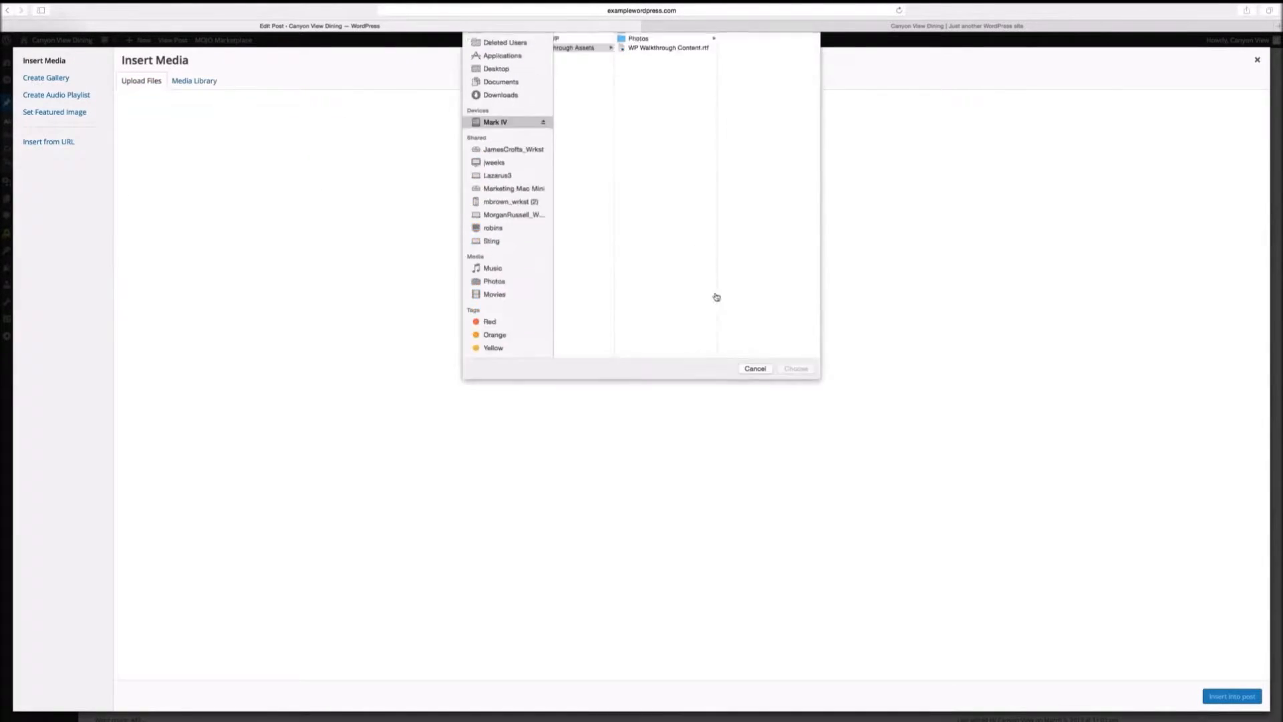
{"action": "left_click", "coordinate": [748, 68]}
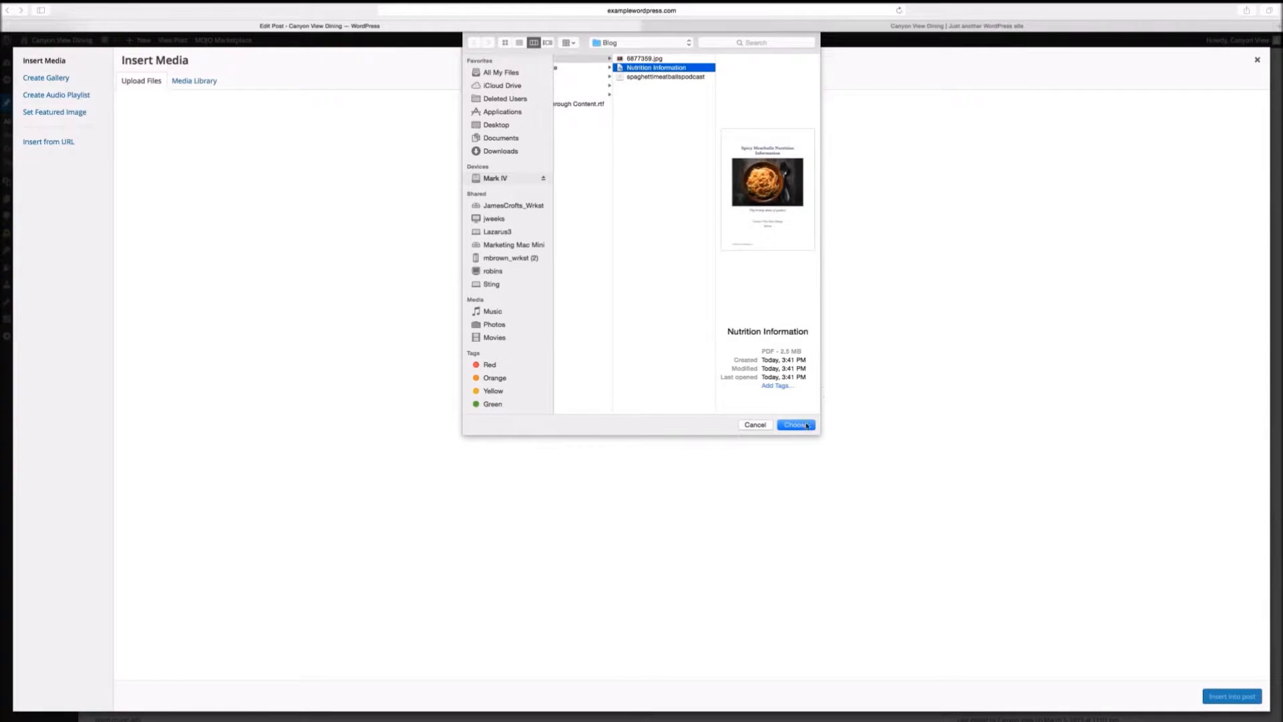
{"action": "left_click", "coordinate": [799, 425]}
{"action": "left_click", "coordinate": [1216, 698]}
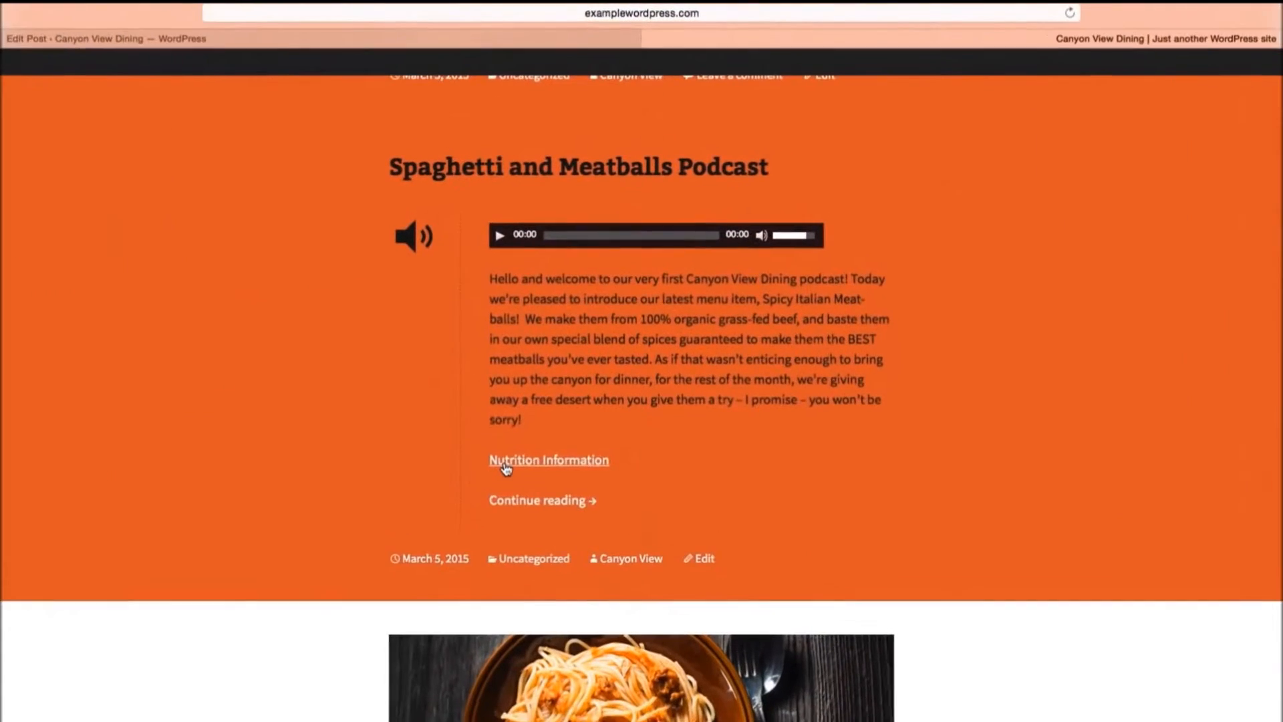
Follow the post's Nutrition Information link and scroll through the opened PDF.
{"action": "left_click", "coordinate": [517, 461]}
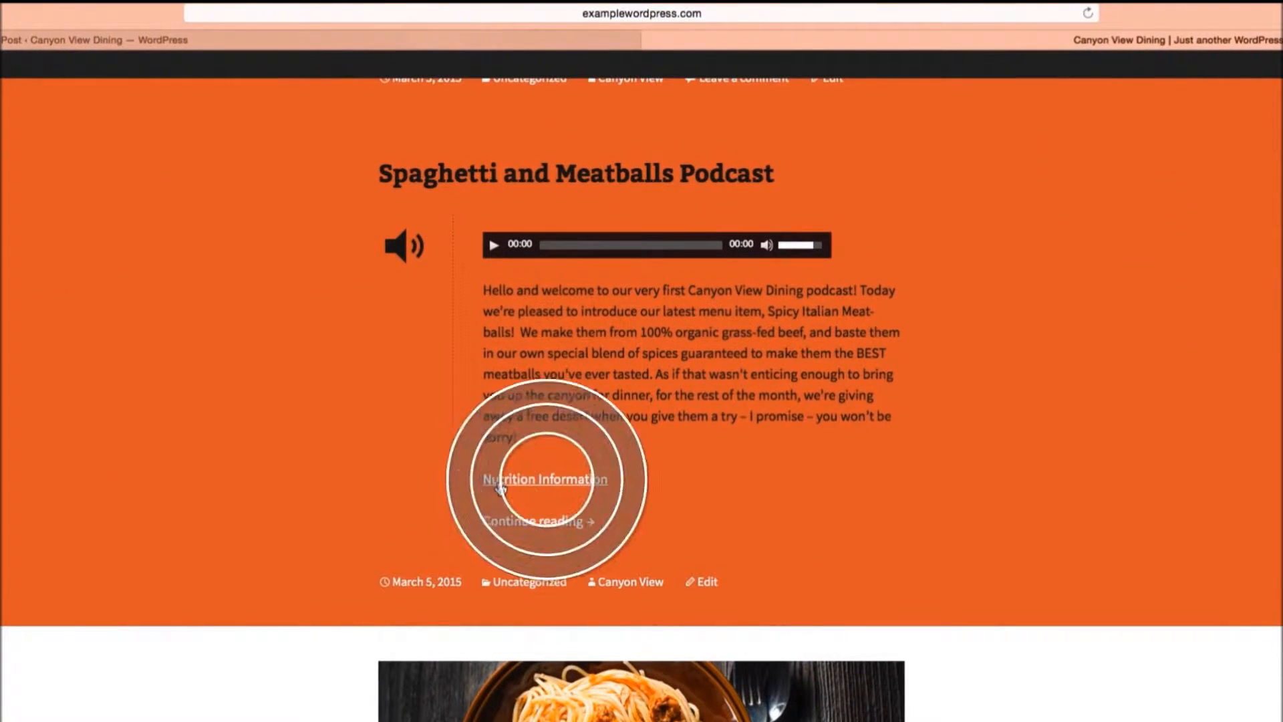
{"action": "scroll", "coordinate": [559, 283], "scroll_direction": "down", "scroll_amount": 4}
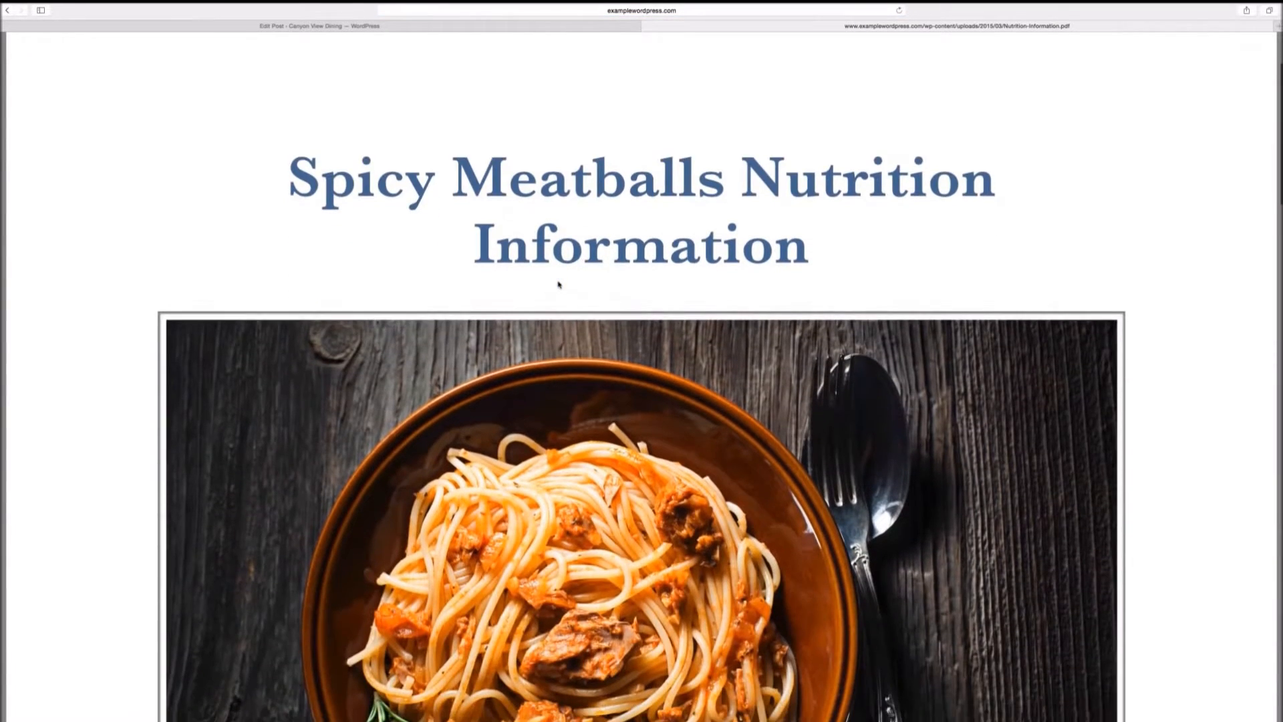
{"action": "scroll", "coordinate": [559, 283], "scroll_direction": "down", "scroll_amount": 3}
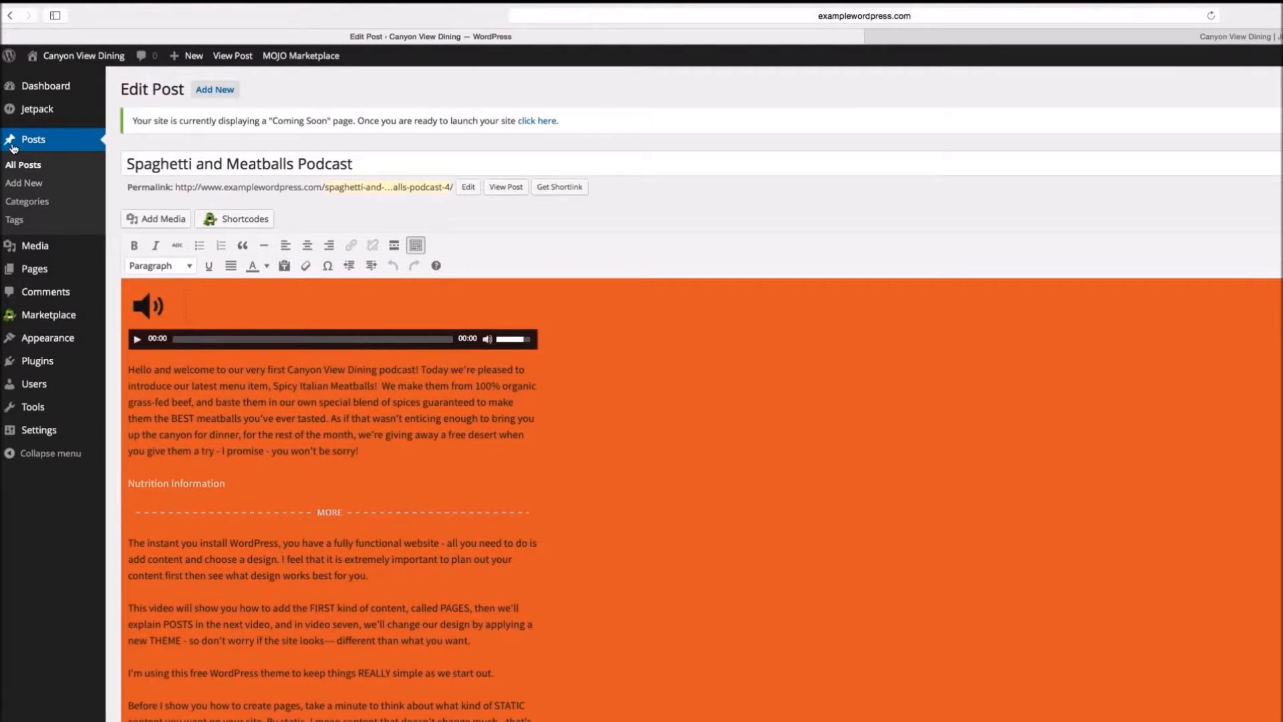
Browse the Uncategorized category archive on the live site, then return to the Categories page.
{"action": "left_click", "coordinate": [28, 204]}
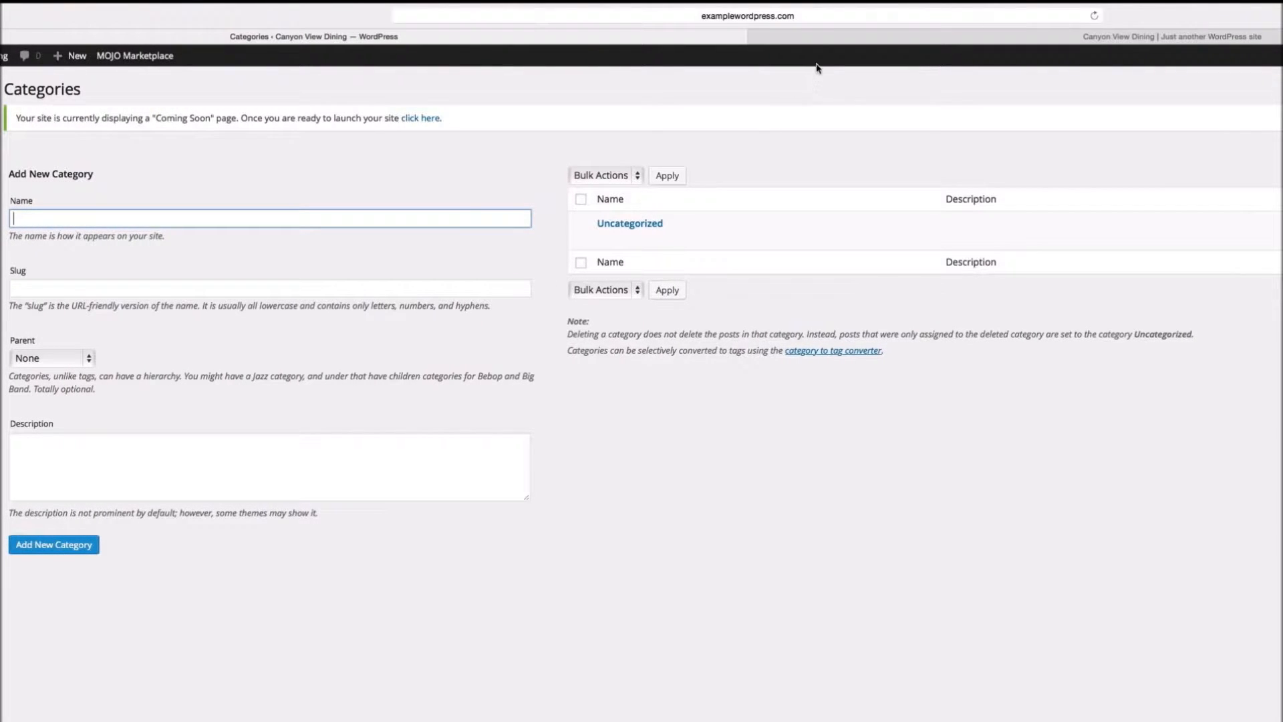
{"action": "left_click", "coordinate": [824, 43]}
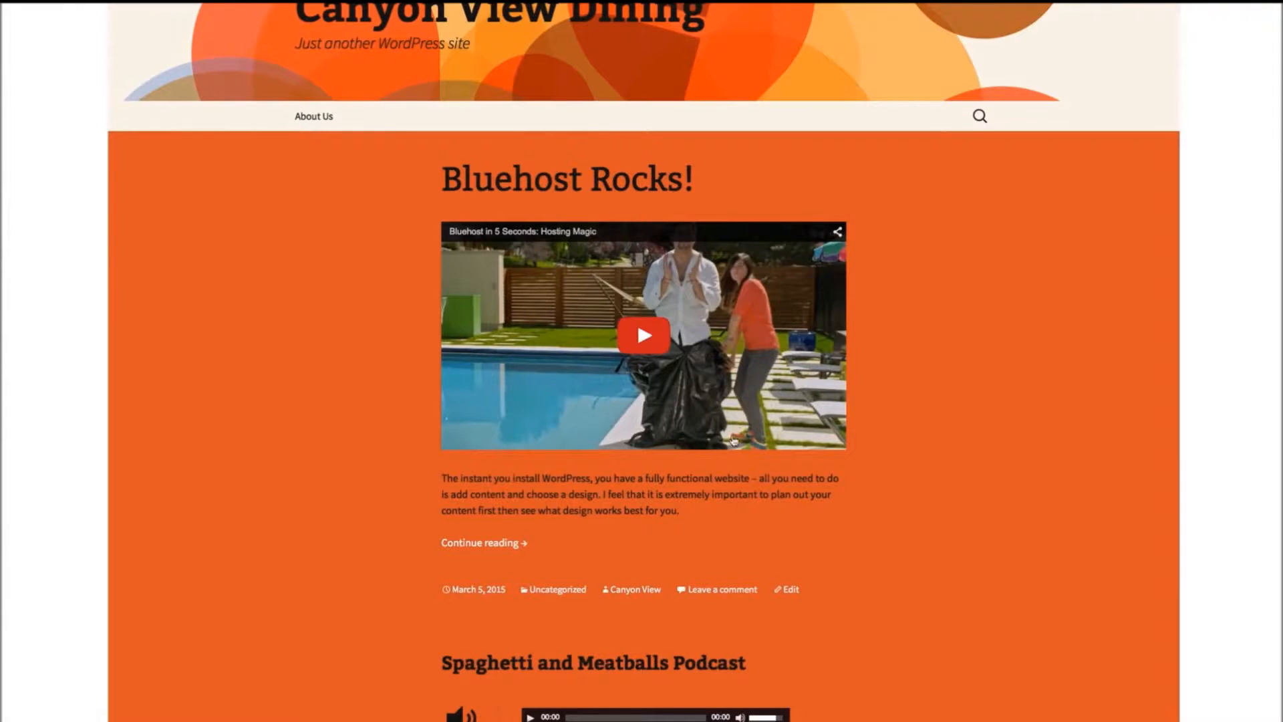
{"action": "scroll", "coordinate": [734, 442], "scroll_direction": "down", "scroll_amount": 3}
{"action": "scroll", "coordinate": [725, 458], "scroll_direction": "down", "scroll_amount": 1}
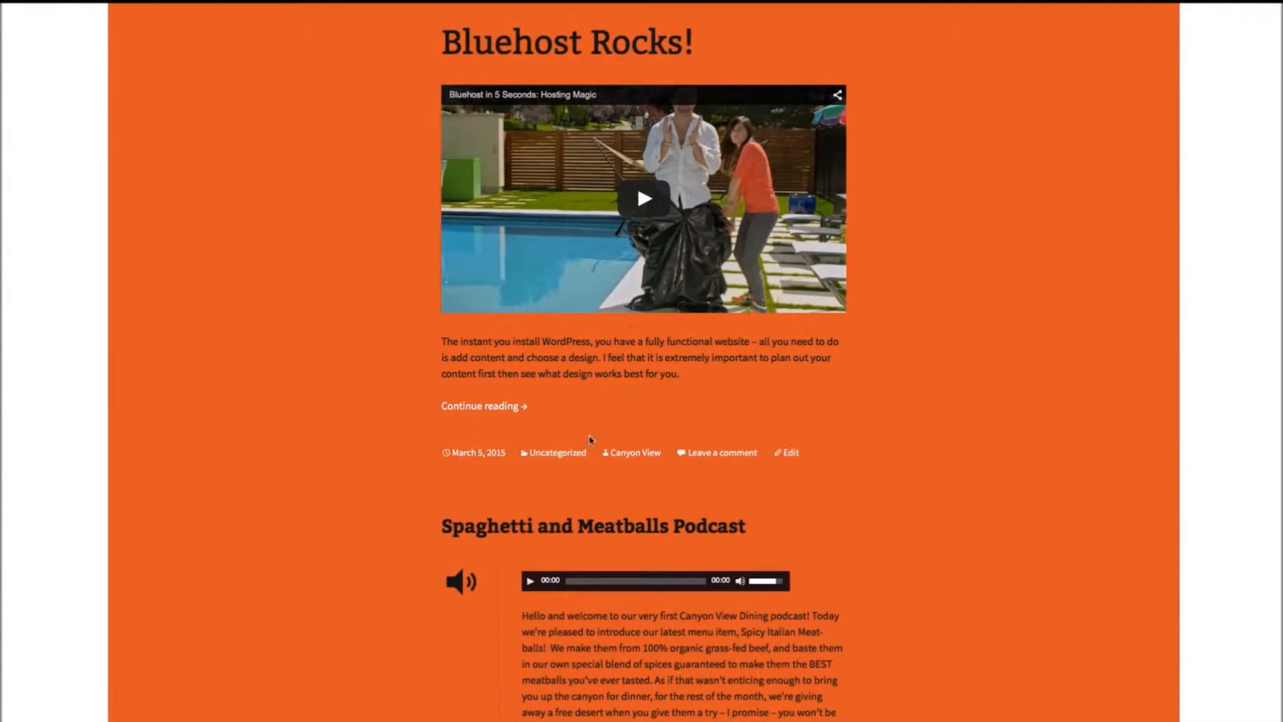
{"action": "left_click", "coordinate": [527, 453]}
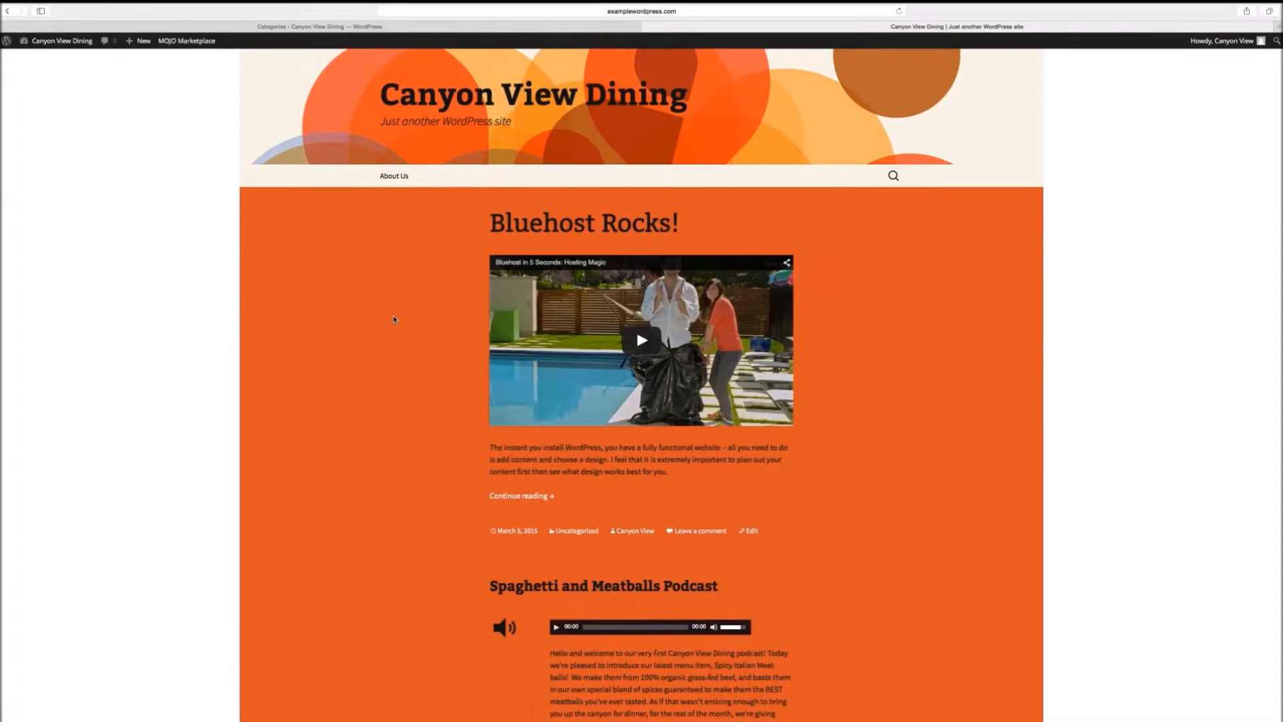
{"action": "scroll", "coordinate": [393, 320], "scroll_direction": "down", "scroll_amount": 10}
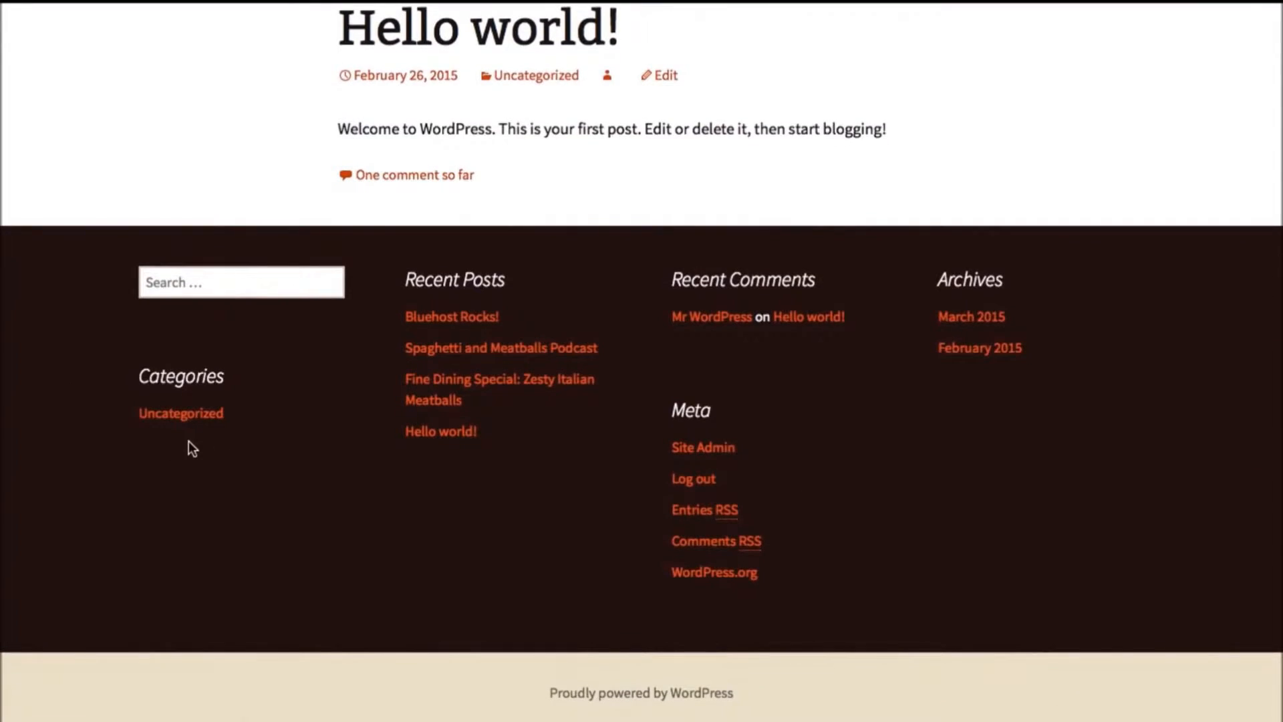
{"action": "left_click", "coordinate": [182, 413]}
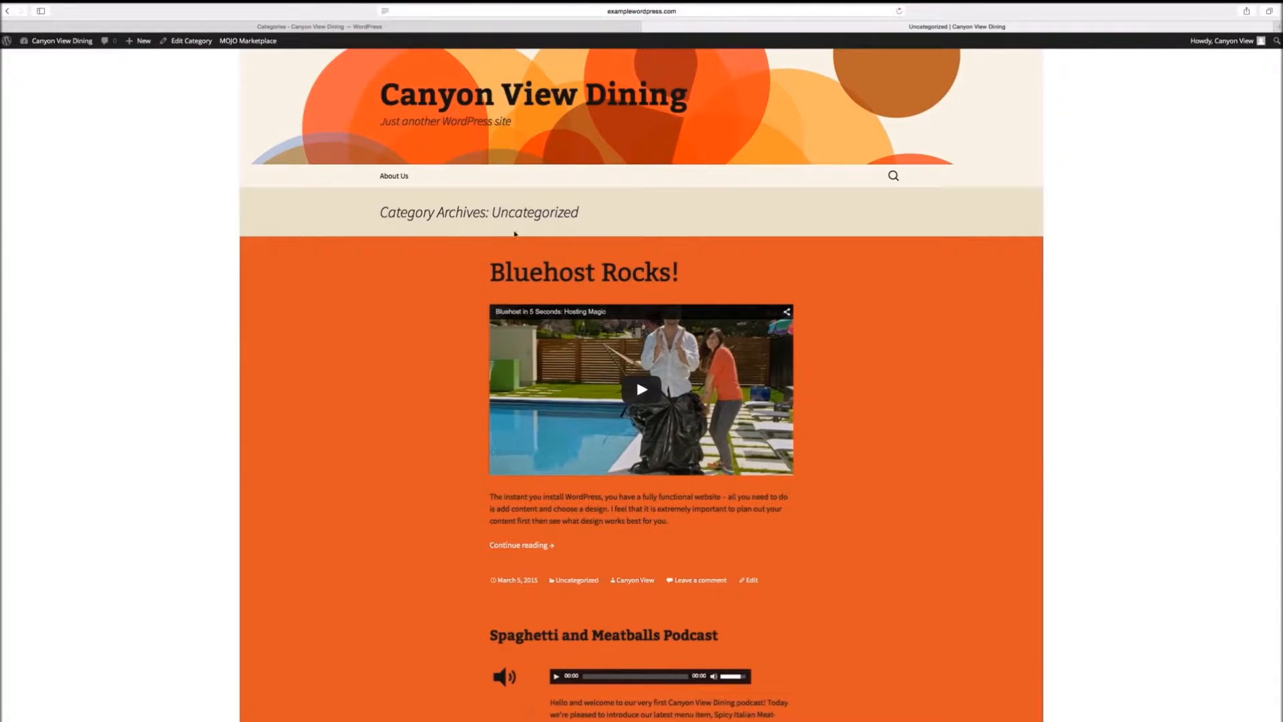
{"action": "scroll", "coordinate": [420, 315], "scroll_direction": "down", "scroll_amount": 10}
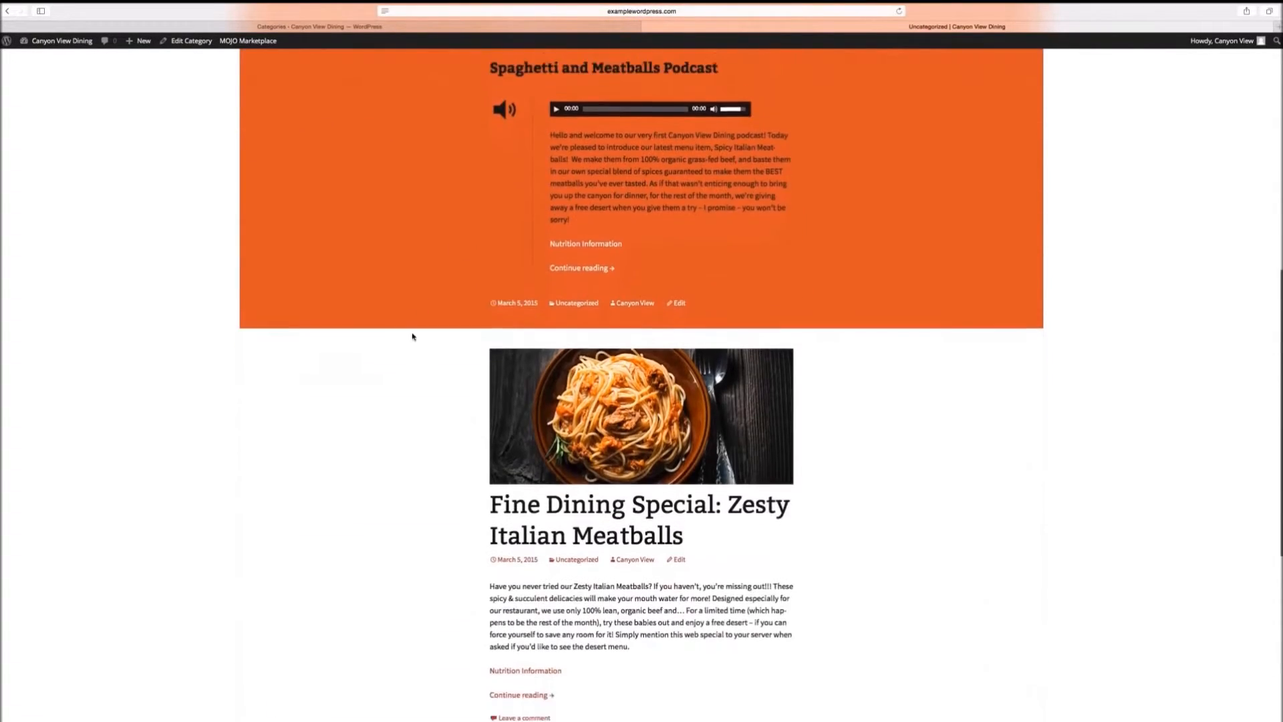
{"action": "scroll", "coordinate": [412, 344], "scroll_direction": "down", "scroll_amount": 5}
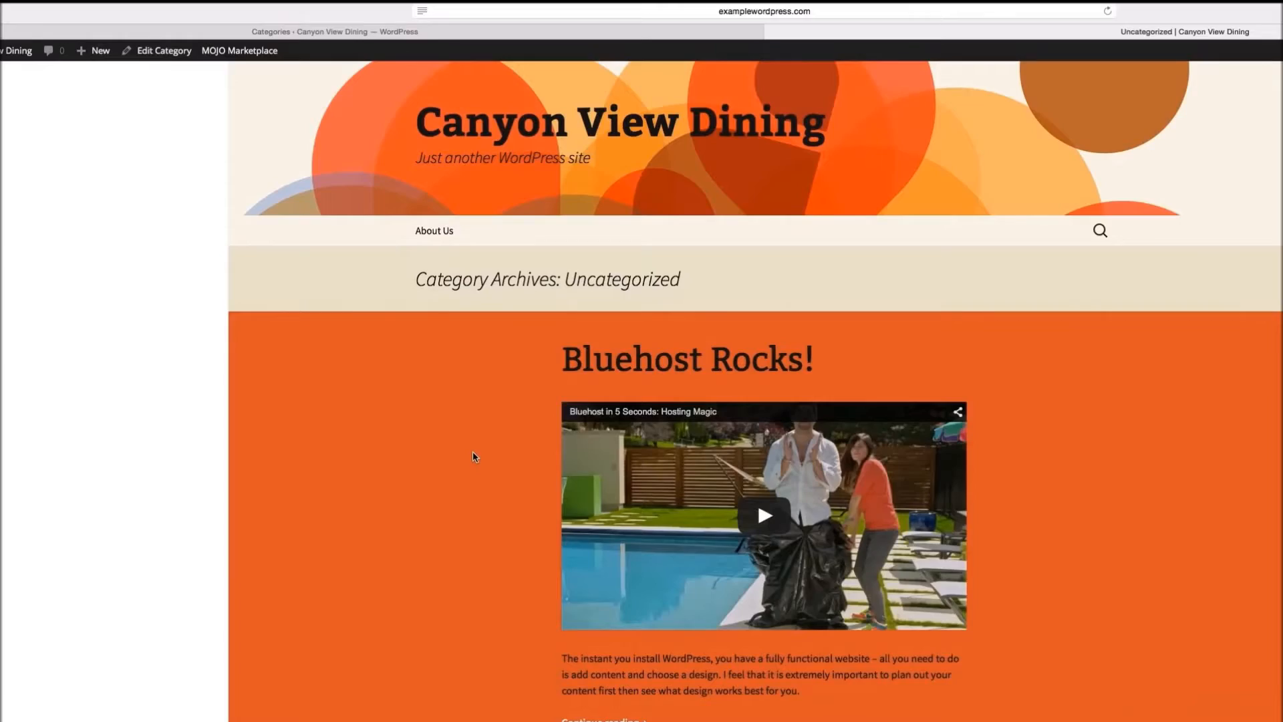
{"action": "left_click", "coordinate": [361, 34]}
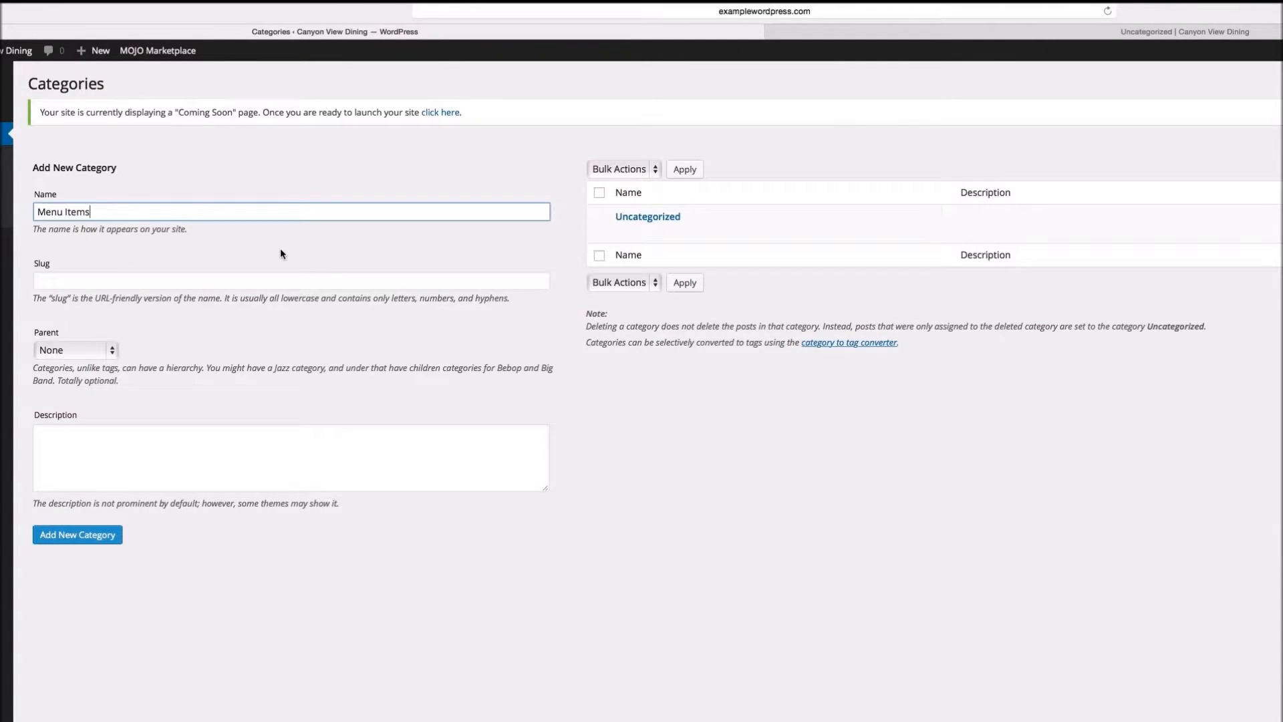
Create the Menu Items category with Uncategorized as its parent, then open Uncategorized for editing.
{"action": "key", "text": "Tab"}
{"action": "left_click", "coordinate": [110, 350]}
{"action": "left_click", "coordinate": [106, 366]}
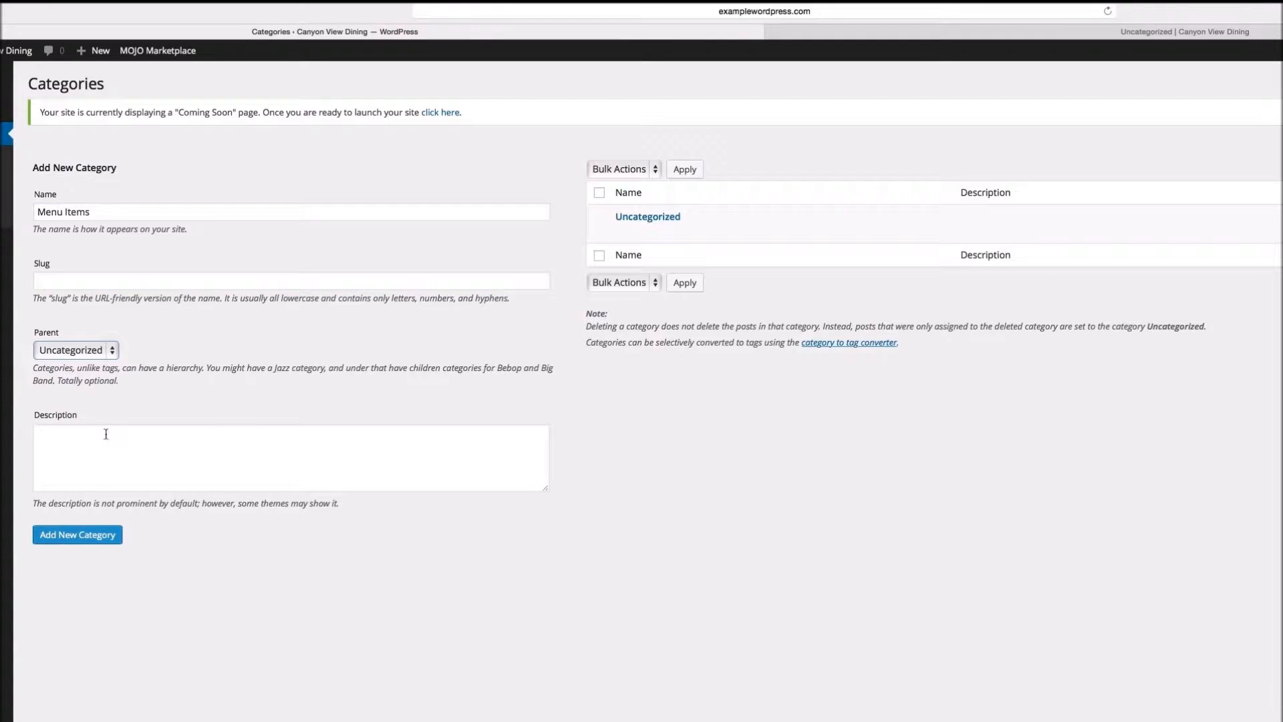
{"action": "left_click", "coordinate": [89, 539]}
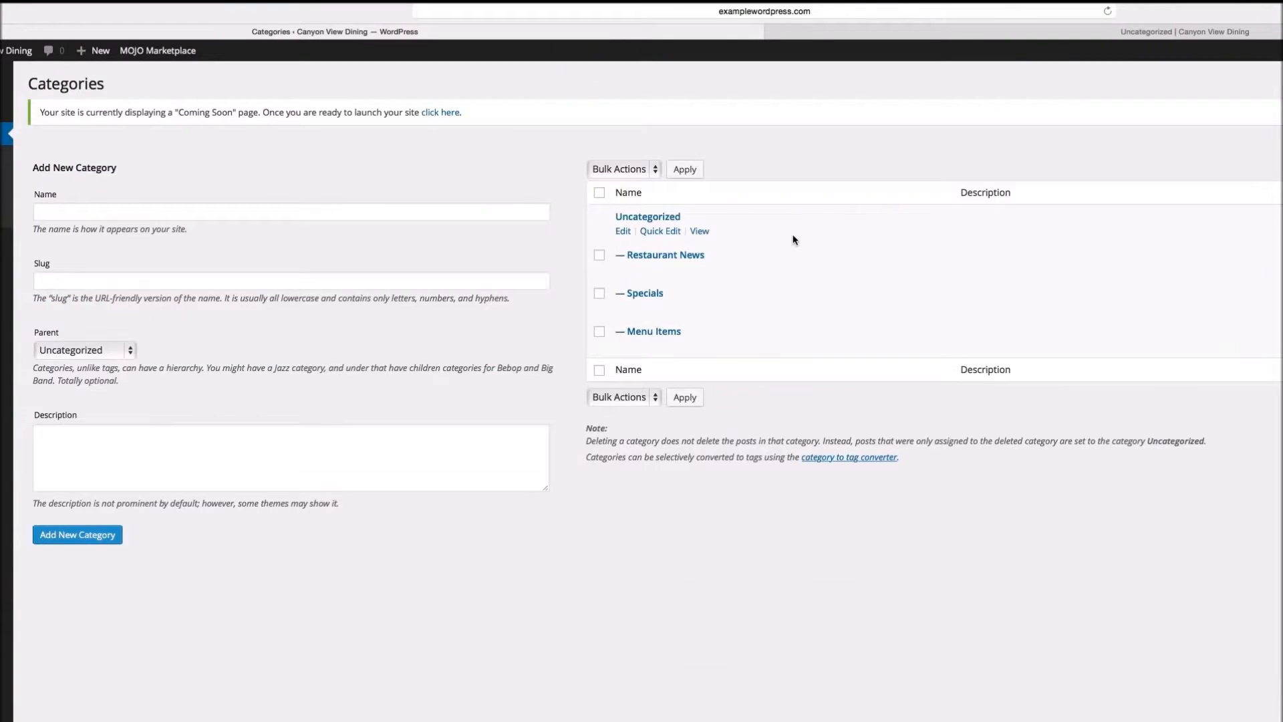
{"action": "left_click", "coordinate": [622, 217]}
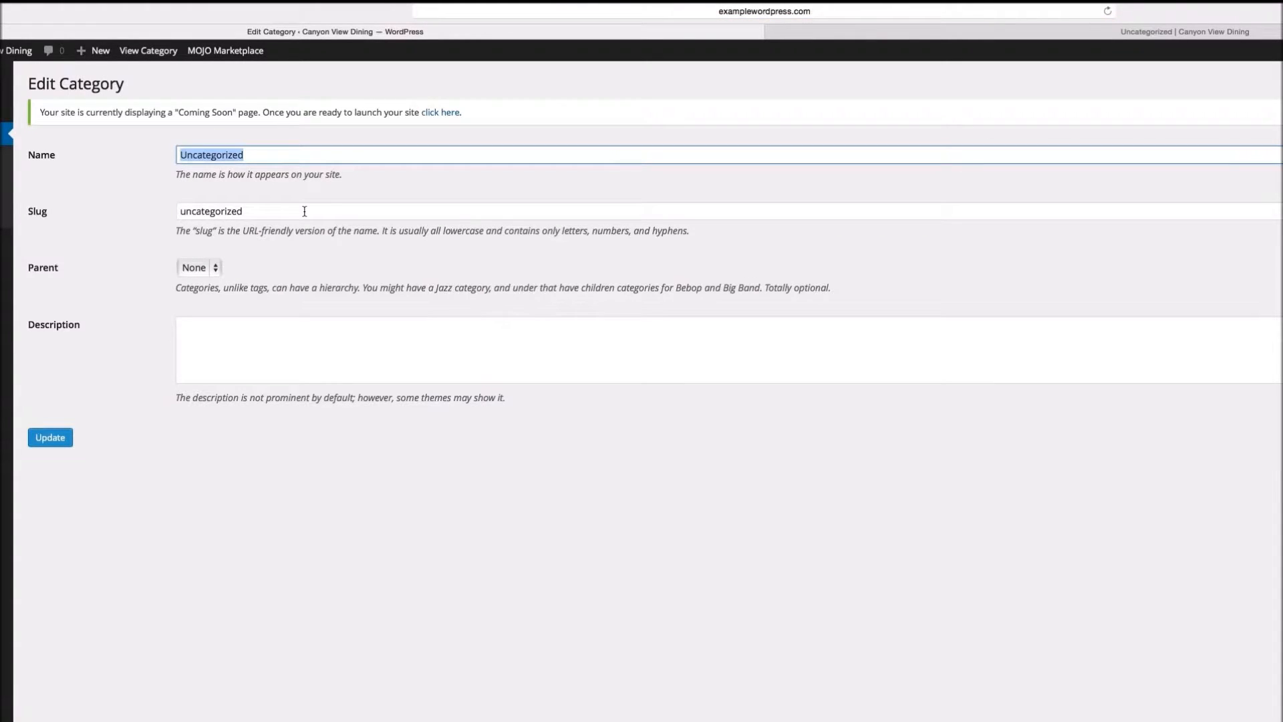
Rename Uncategorized to 'Fine Dining Blog' with a matching slug, save it, and list all posts.
{"action": "type", "text": "Fine Dining Blog"}
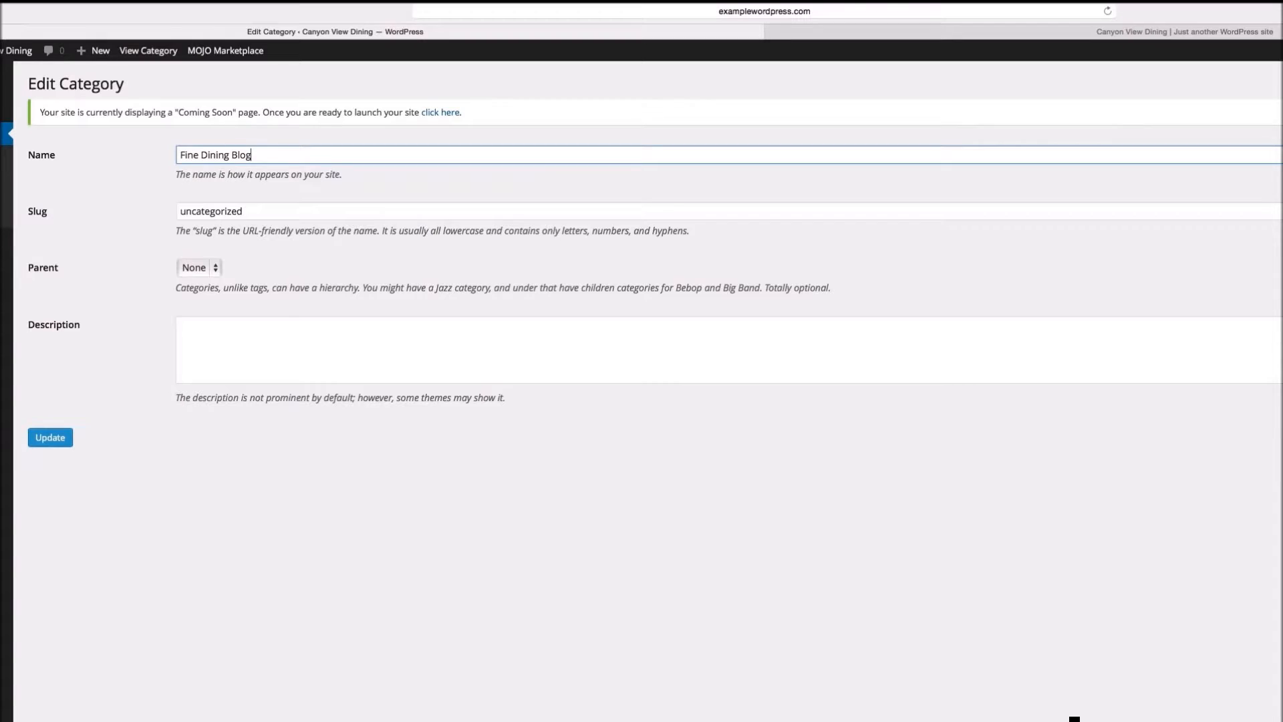
{"action": "key", "text": "Tab"}
{"action": "type", "text": "Fine Dining Blog"}
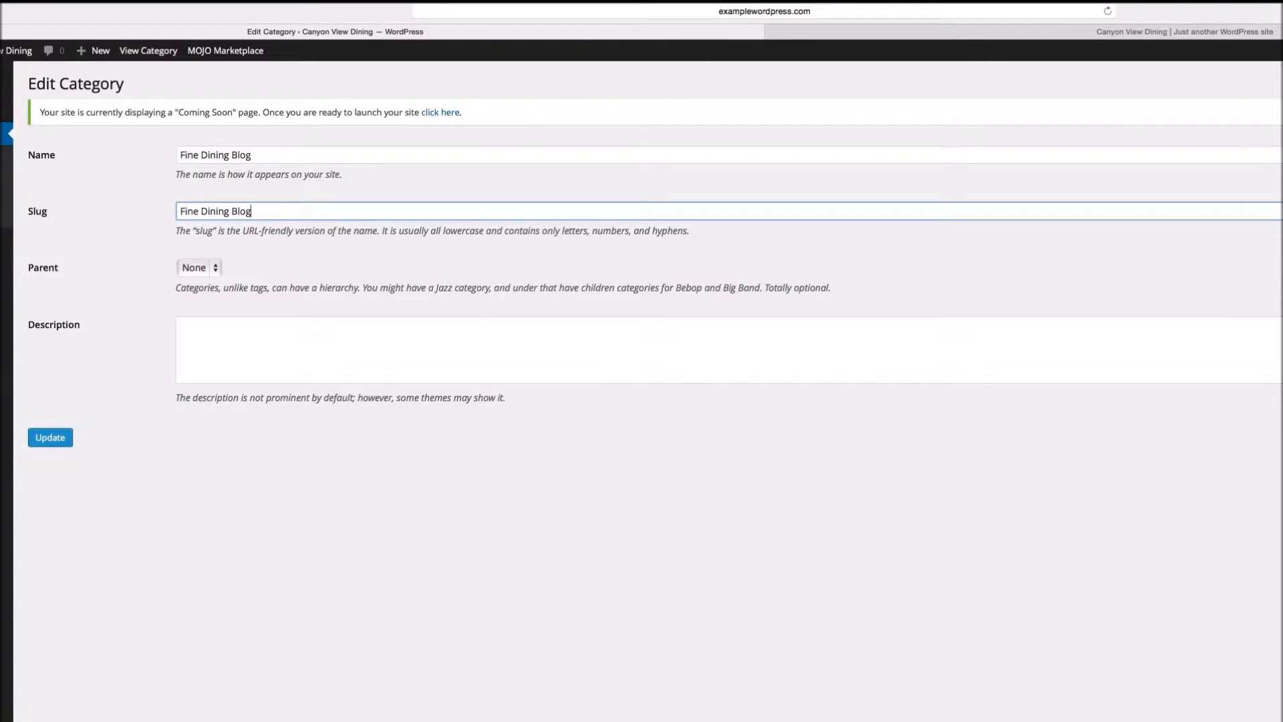
{"action": "left_click", "coordinate": [64, 434]}
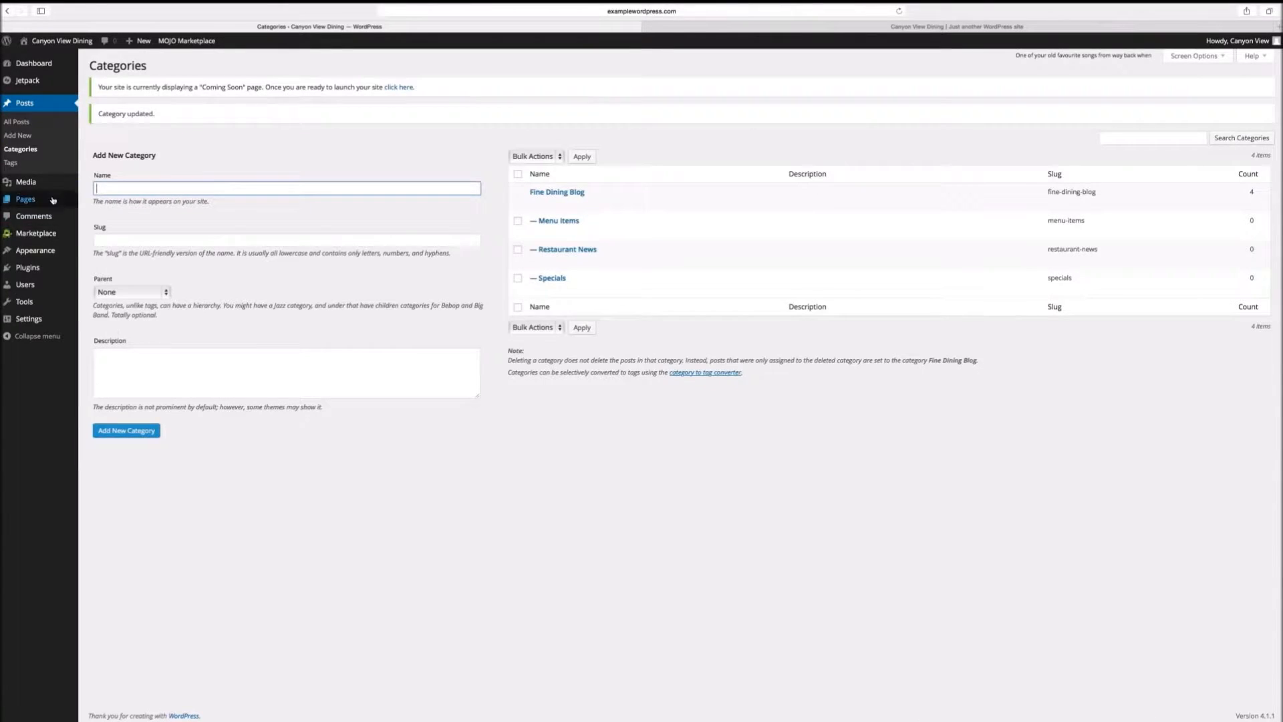
{"action": "left_click", "coordinate": [19, 125]}
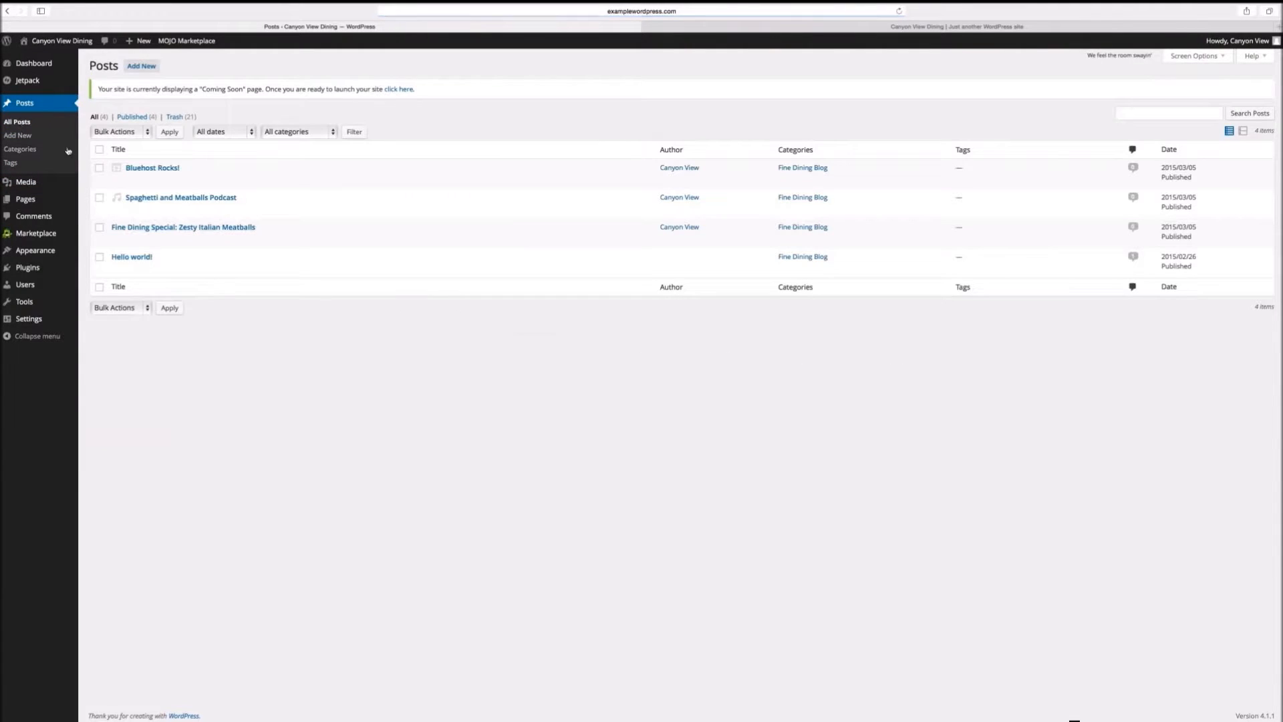
In the Spaghetti and Meatballs Podcast post, tick the Menu Items and Specials categories.
{"action": "left_click", "coordinate": [146, 199]}
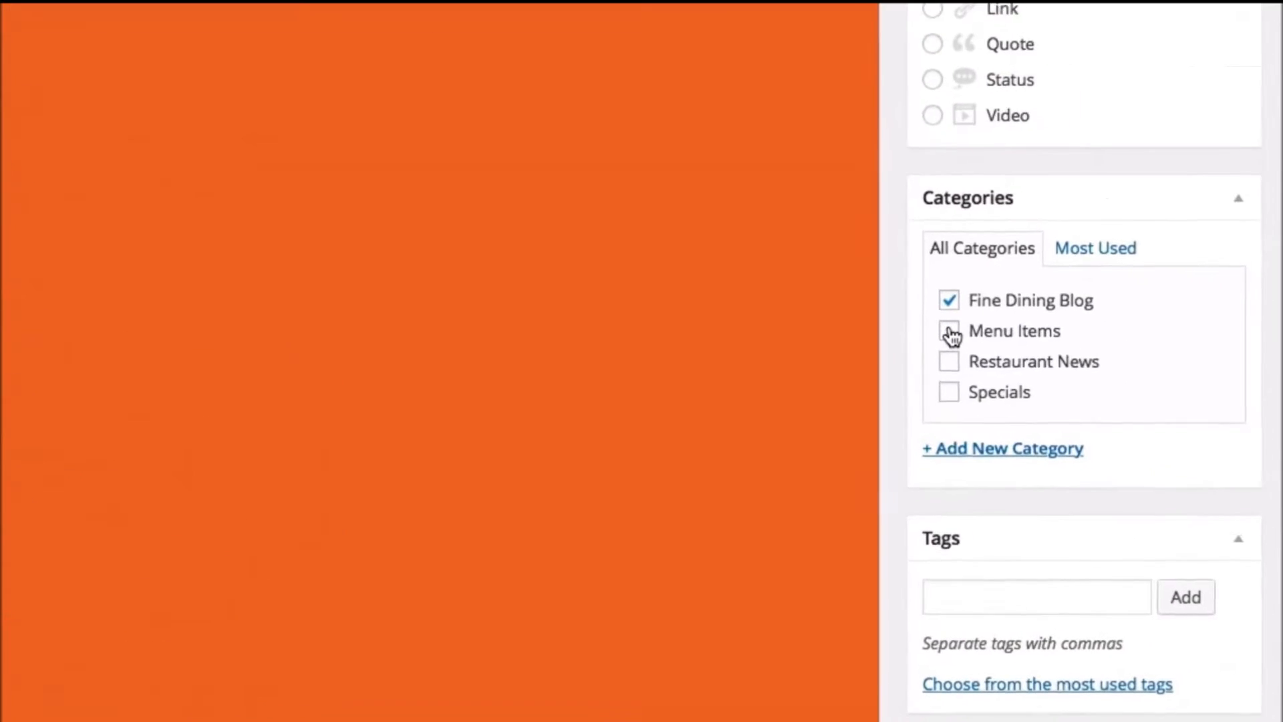
{"action": "left_click", "coordinate": [1151, 506]}
{"action": "left_click", "coordinate": [933, 380]}
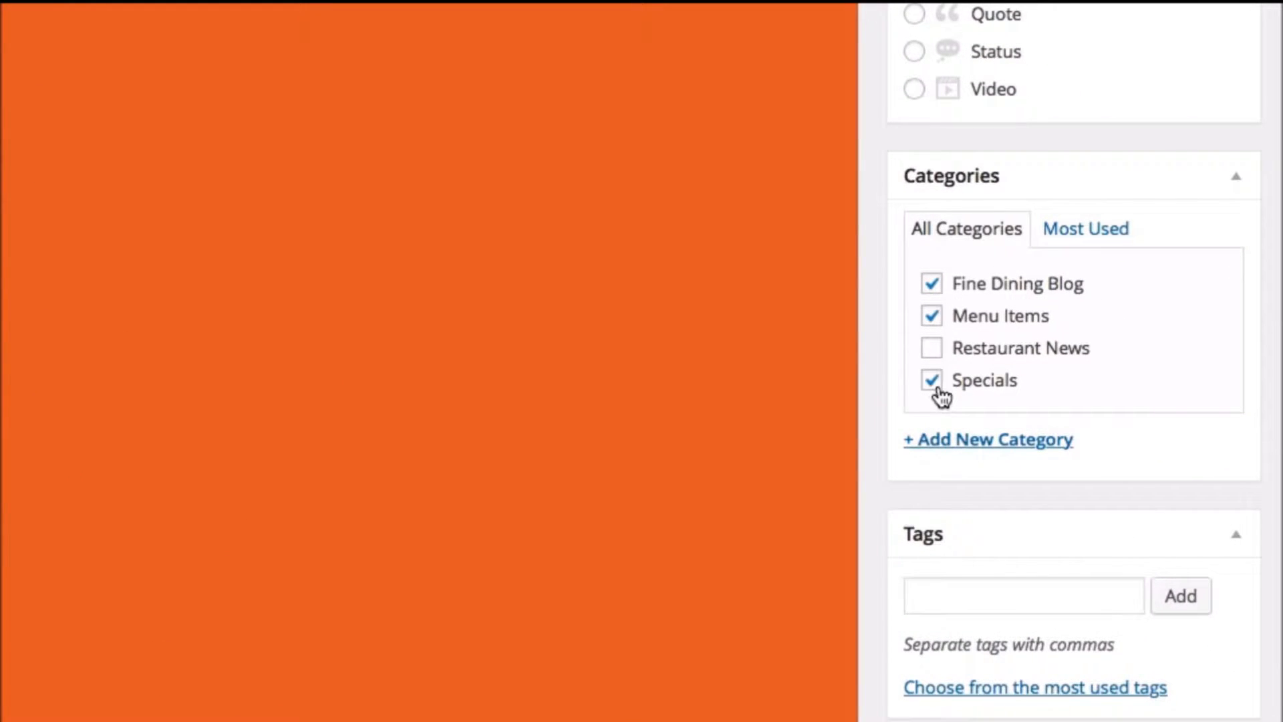
Add a new 'Podcasts' category with Fine Dining Blog as its parent.
{"action": "left_click", "coordinate": [944, 441]}
{"action": "type", "text": "Podcasts"}
{"action": "left_click", "coordinate": [973, 544]}
{"action": "left_click", "coordinate": [974, 565]}
{"action": "left_click", "coordinate": [948, 602]}
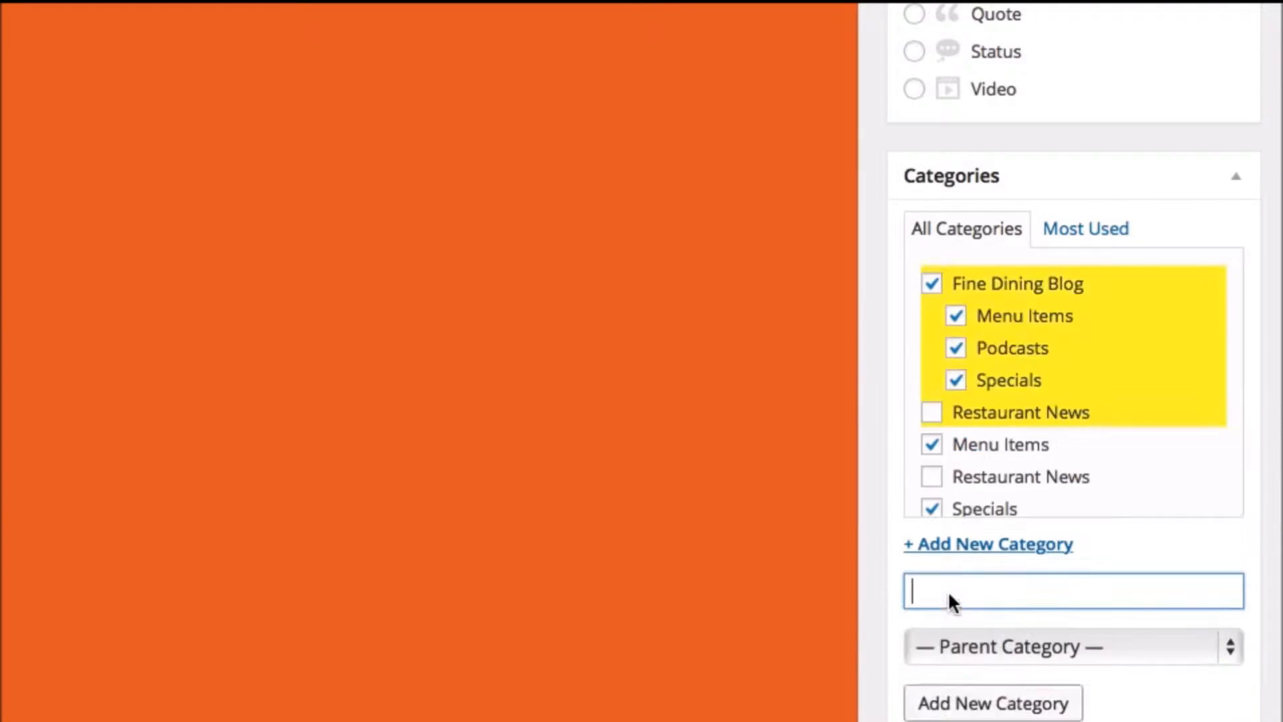
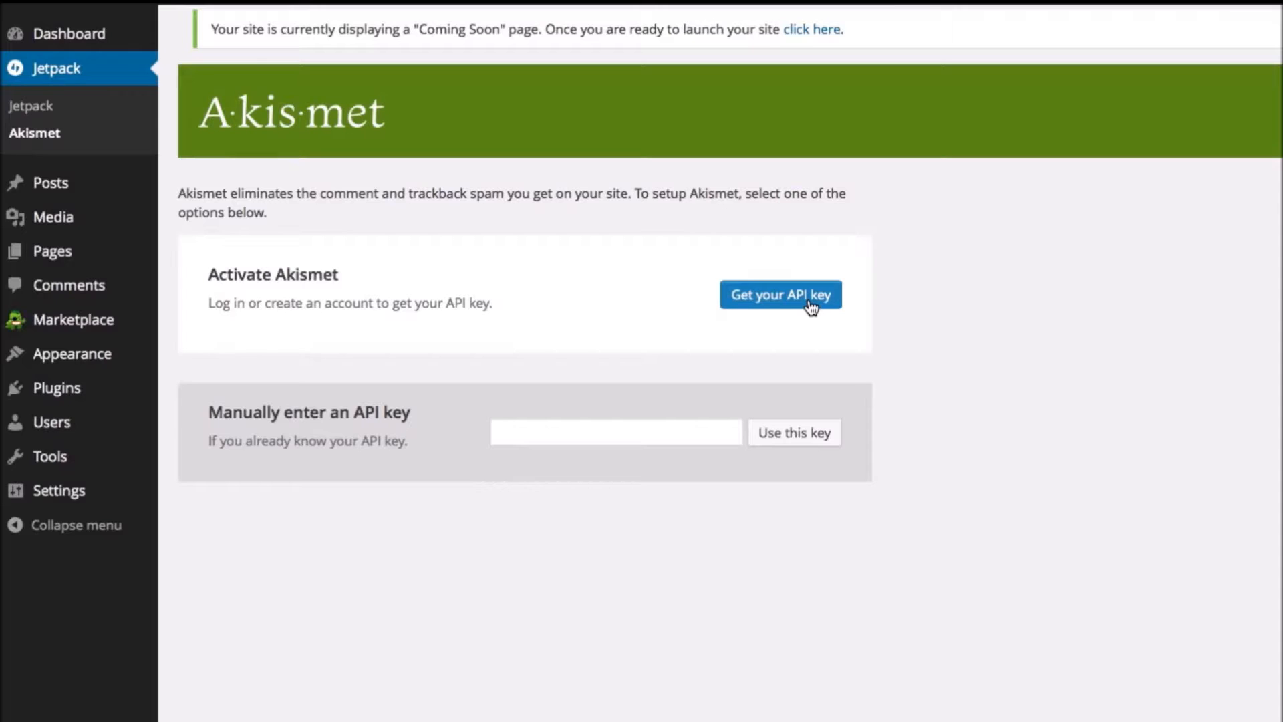
Connect Akismet using the pasted API key, then go to the Add Plugins page.
{"action": "left_click", "coordinate": [636, 439]}
{"action": "key", "text": "ctrl+v"}
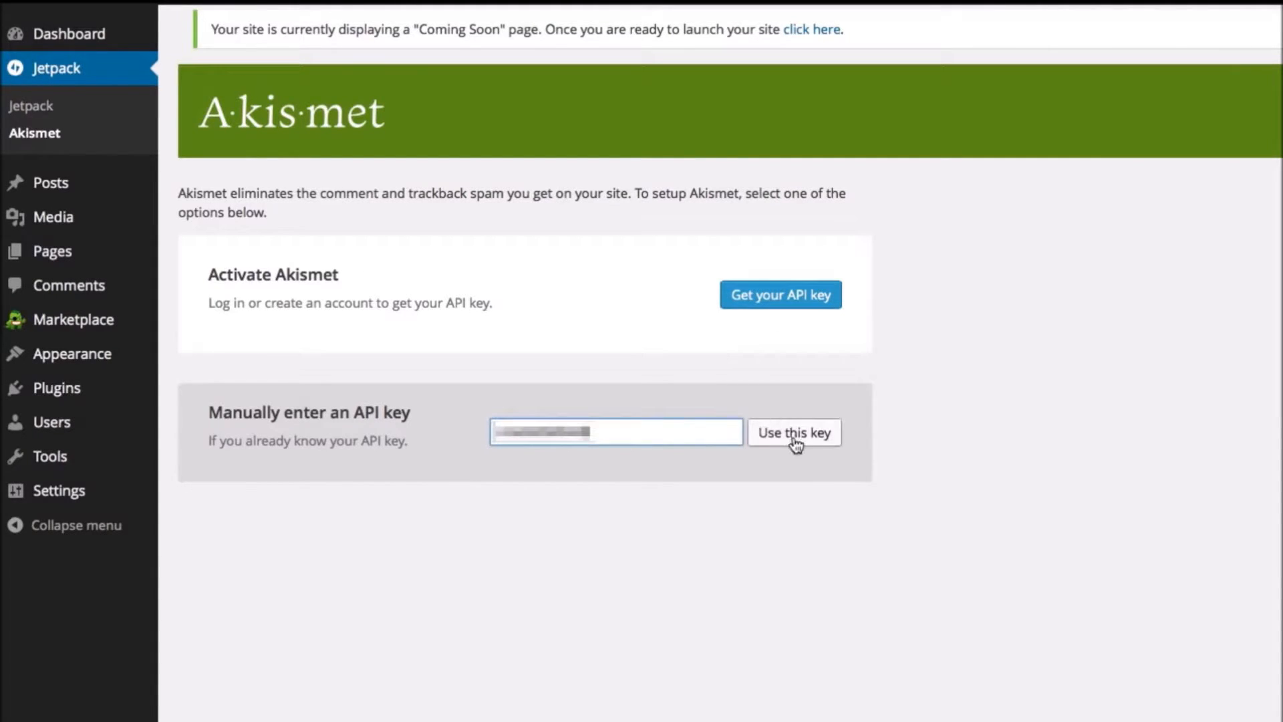
{"action": "left_click", "coordinate": [795, 441]}
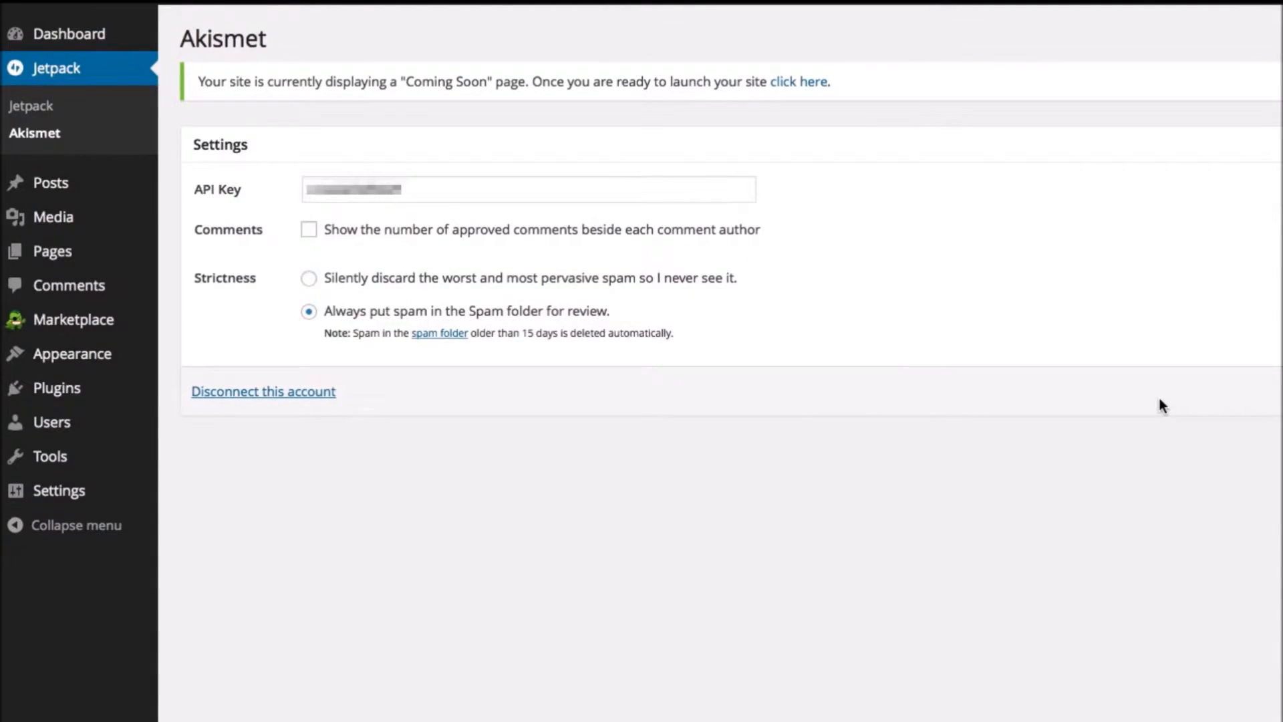
{"action": "mouse_move", "coordinate": [145, 405]}
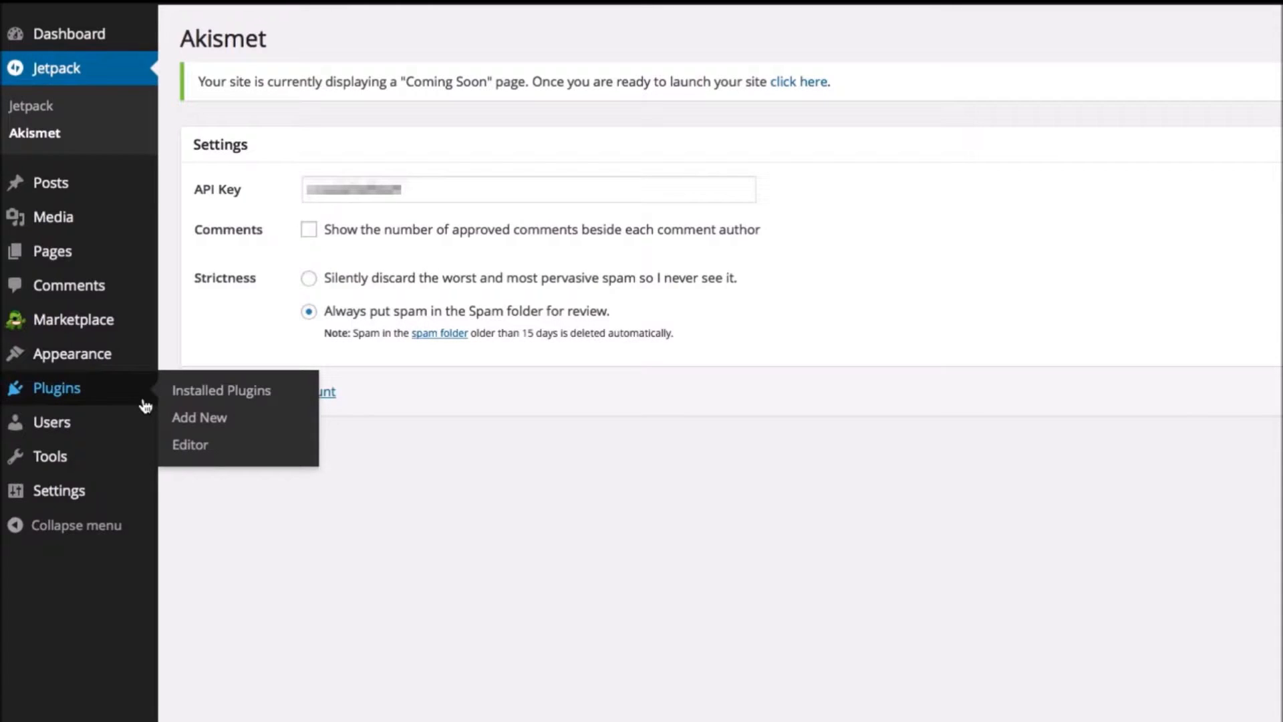
{"action": "left_click", "coordinate": [194, 417]}
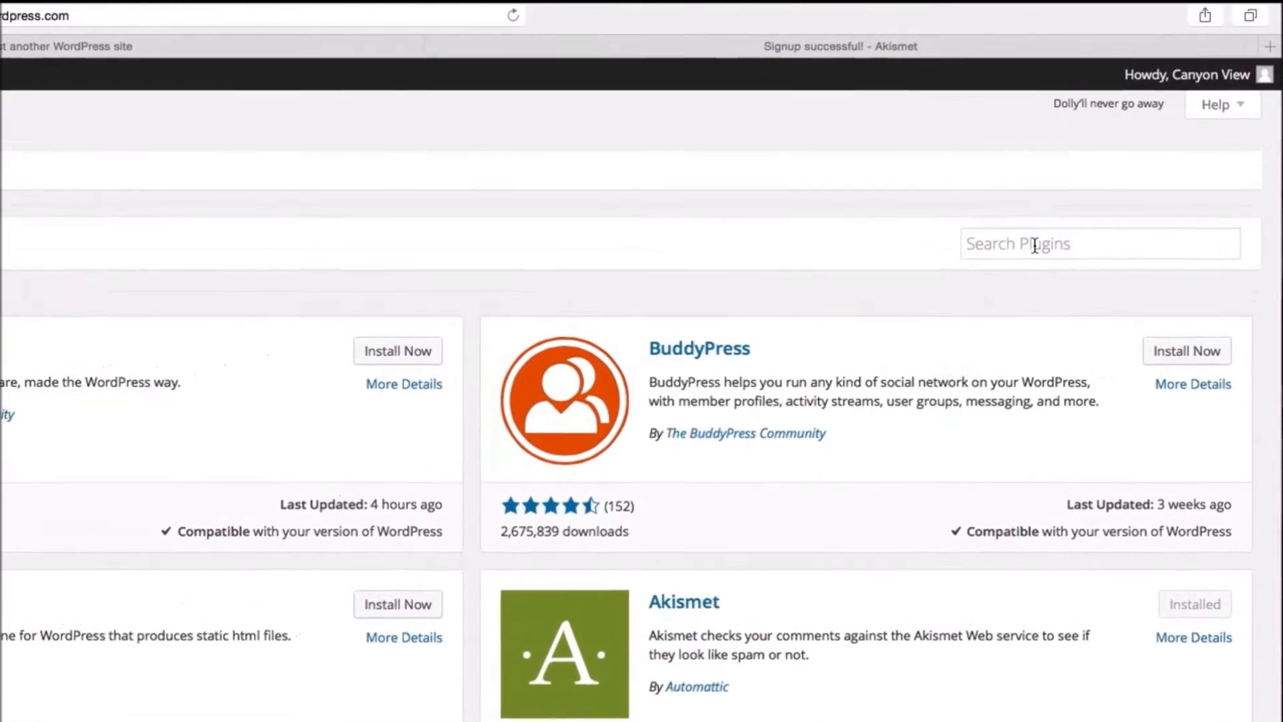
Search the plugin directory for 'Contact Form'.
{"action": "left_click", "coordinate": [1034, 246]}
{"action": "type", "text": "Contact Form"}
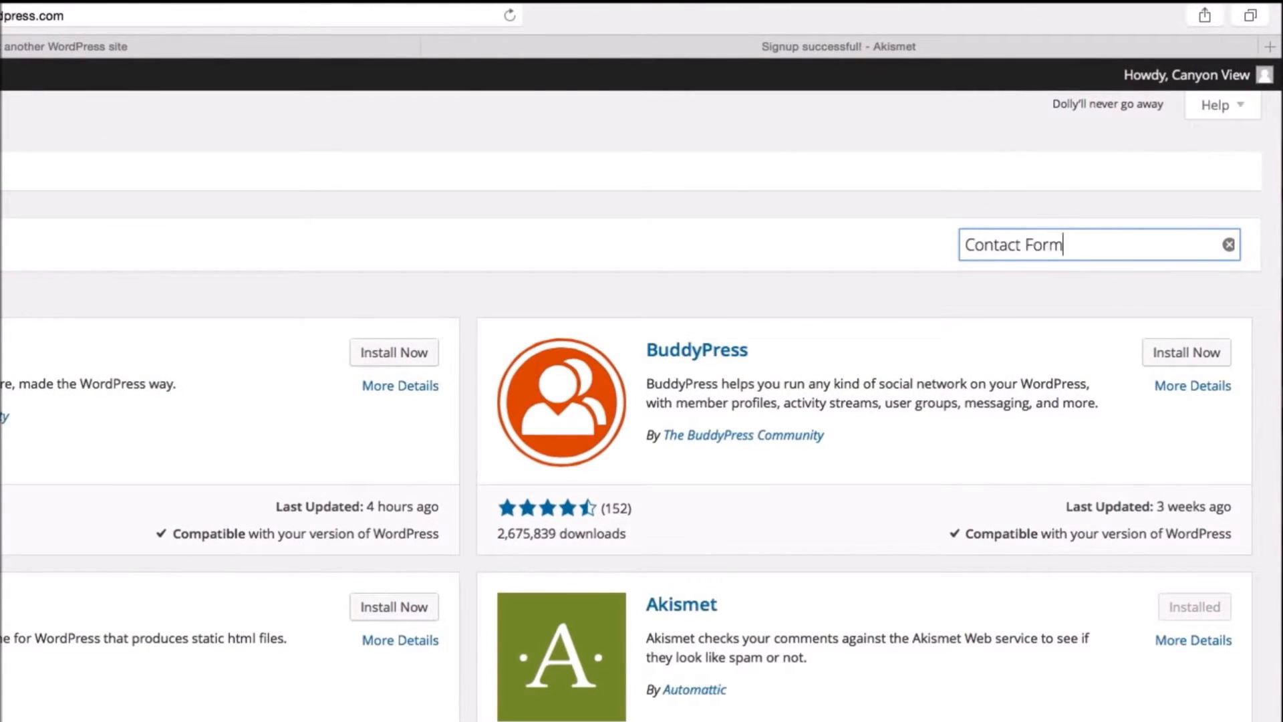
{"action": "key", "text": "Return"}
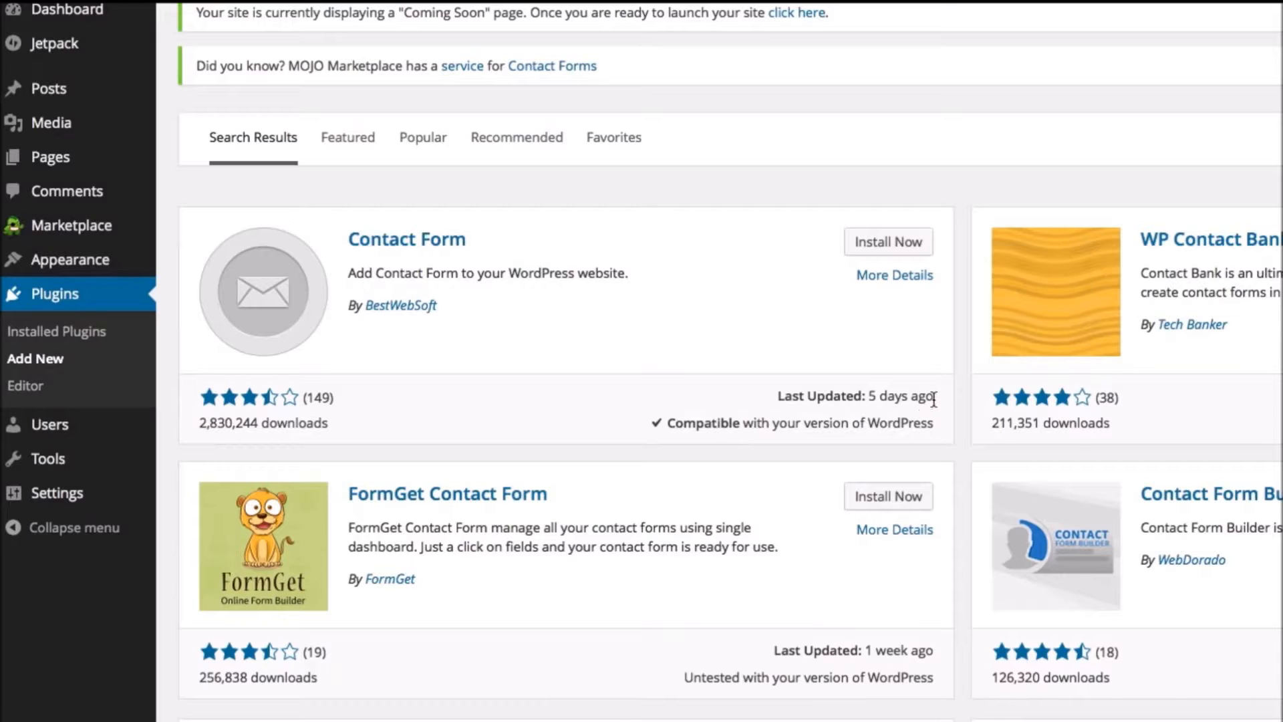
Review the BestWebSoft Contact Form plugin's details, screenshots and FAQ, then install version 3.88.
{"action": "mouse_move", "coordinate": [933, 399]}
{"action": "left_click", "coordinate": [908, 277]}
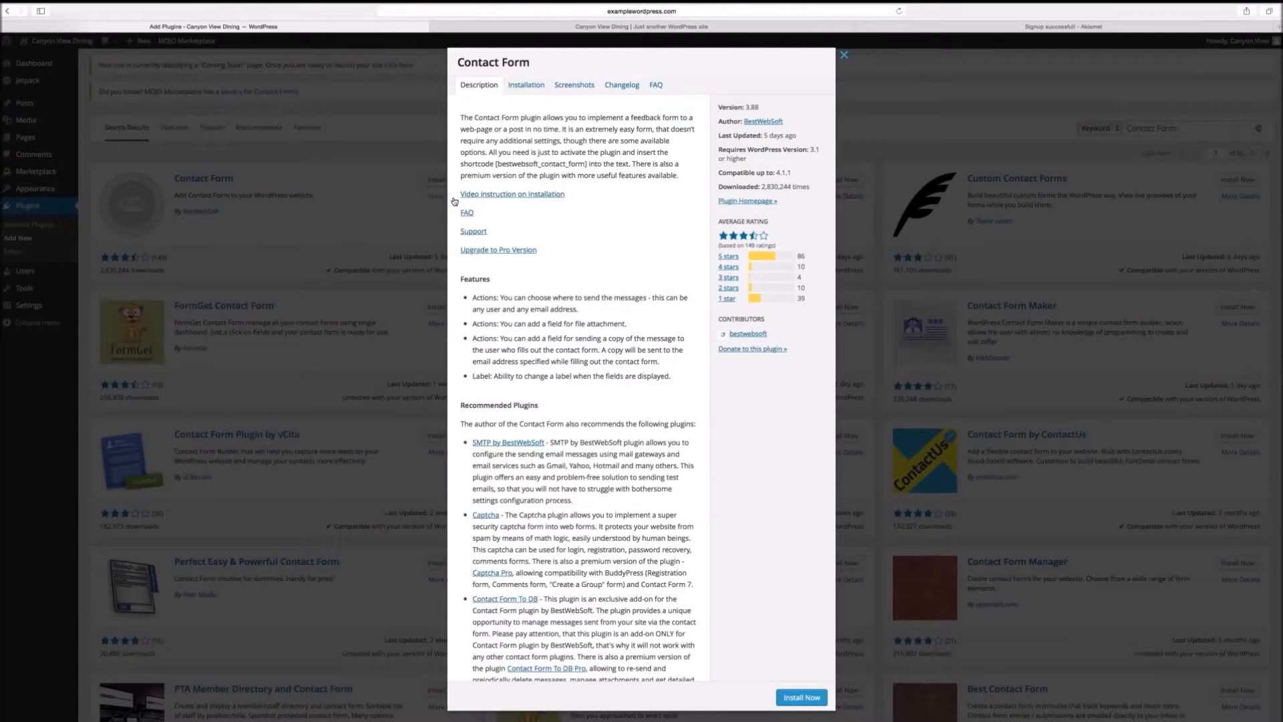
{"action": "left_click", "coordinate": [574, 88]}
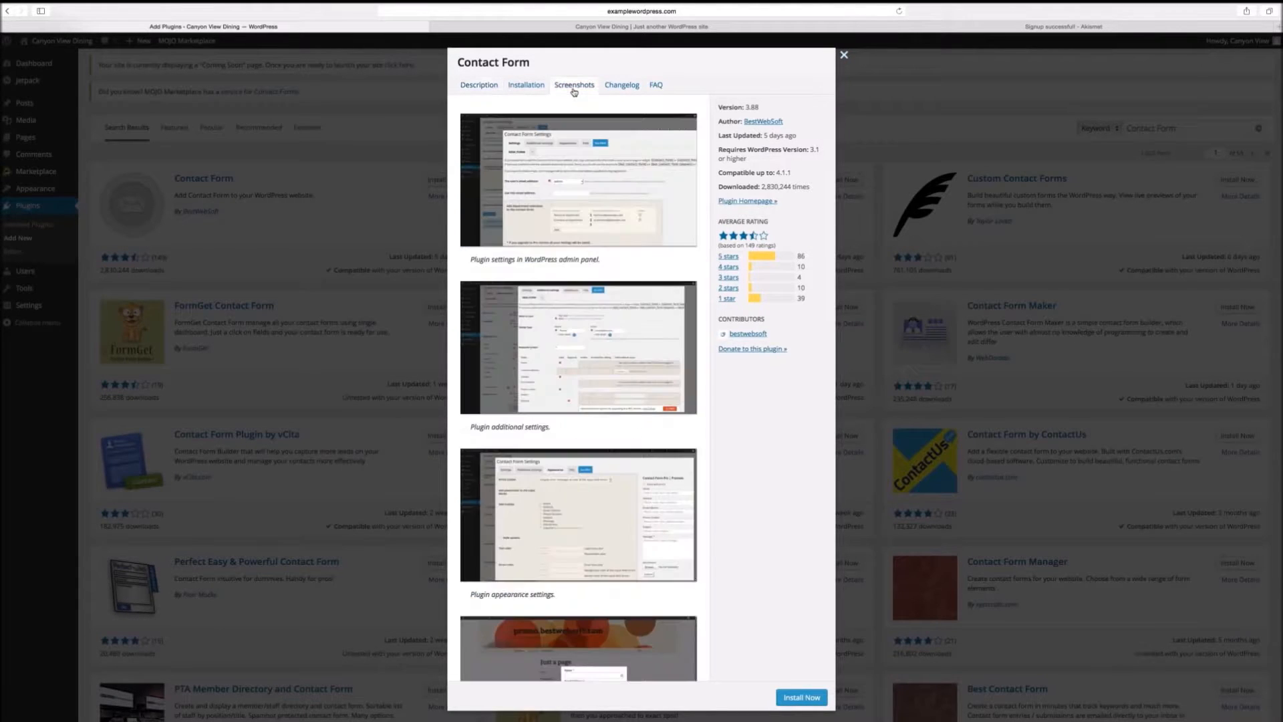
{"action": "left_click", "coordinate": [656, 86]}
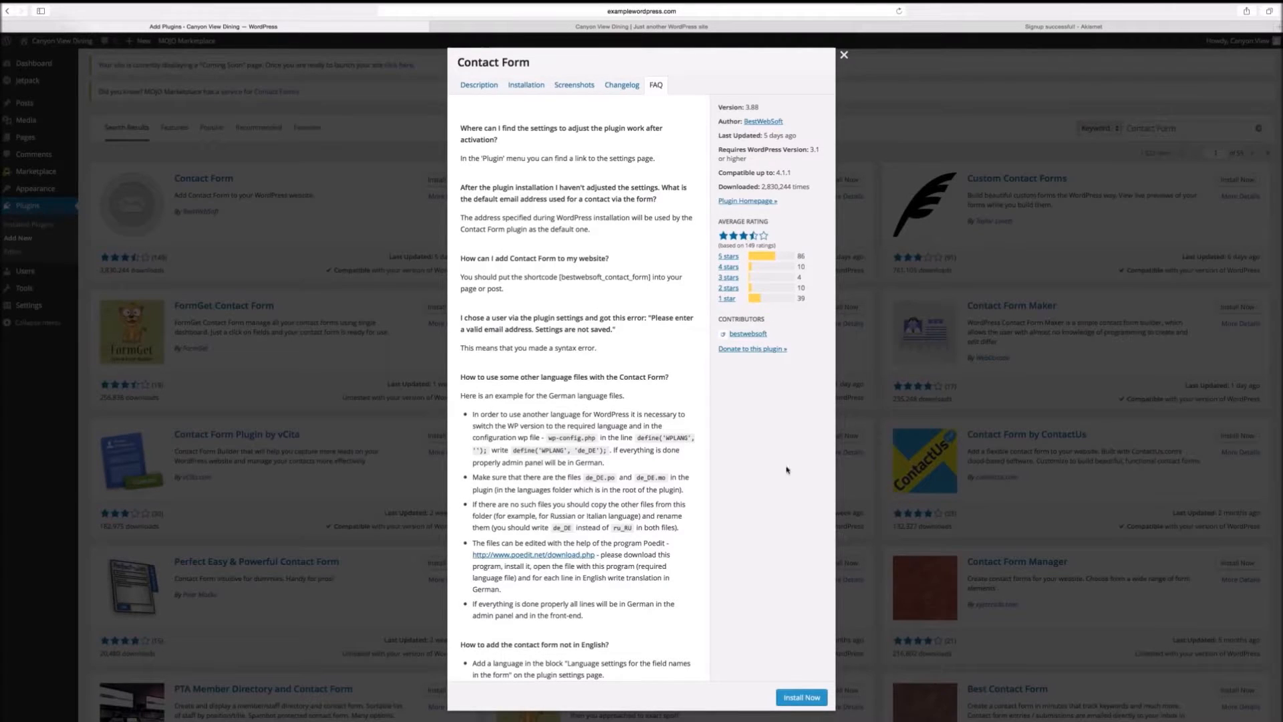
{"action": "left_click", "coordinate": [801, 697]}
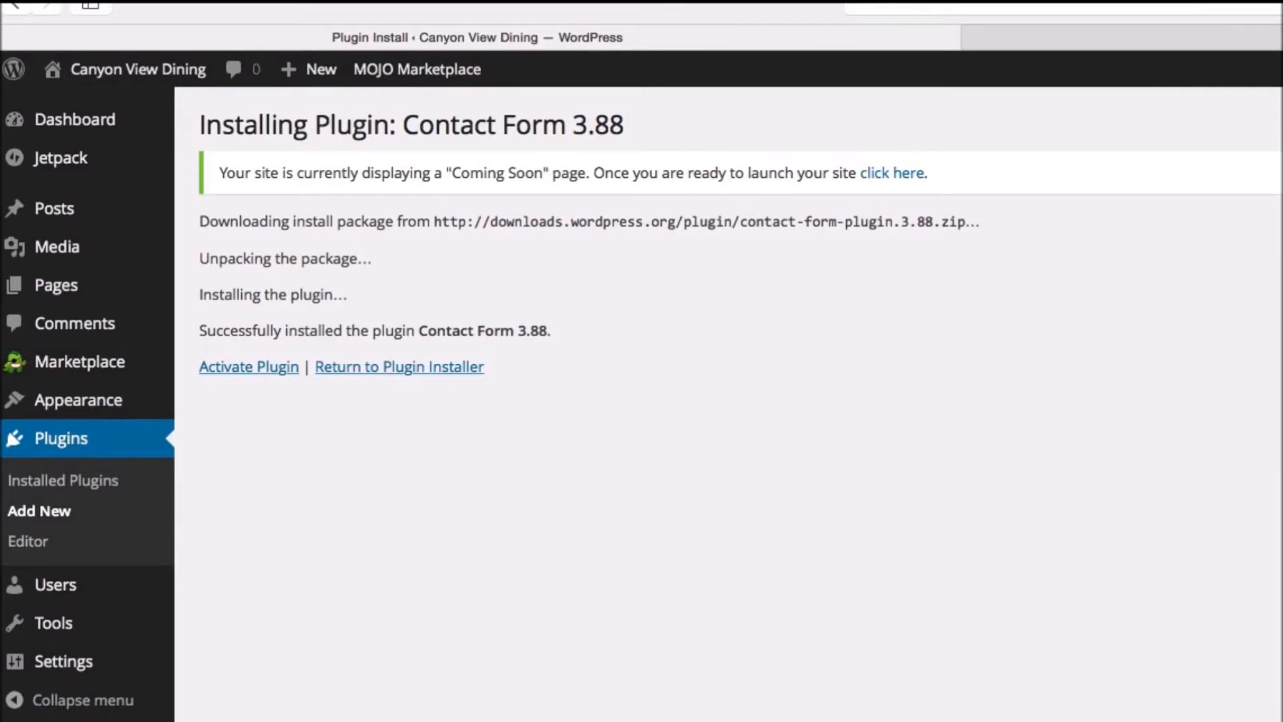
Activate the Contact Form plugin and open its settings page.
{"action": "left_click", "coordinate": [247, 369]}
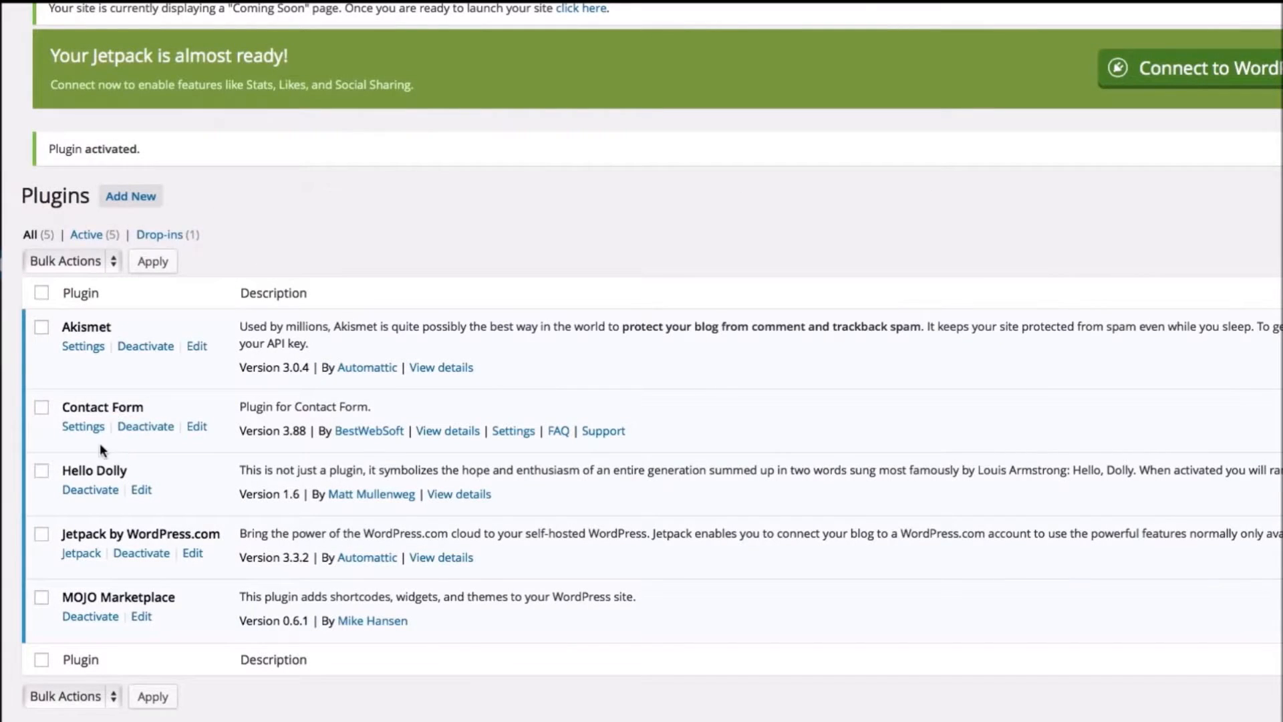
{"action": "left_click", "coordinate": [85, 428]}
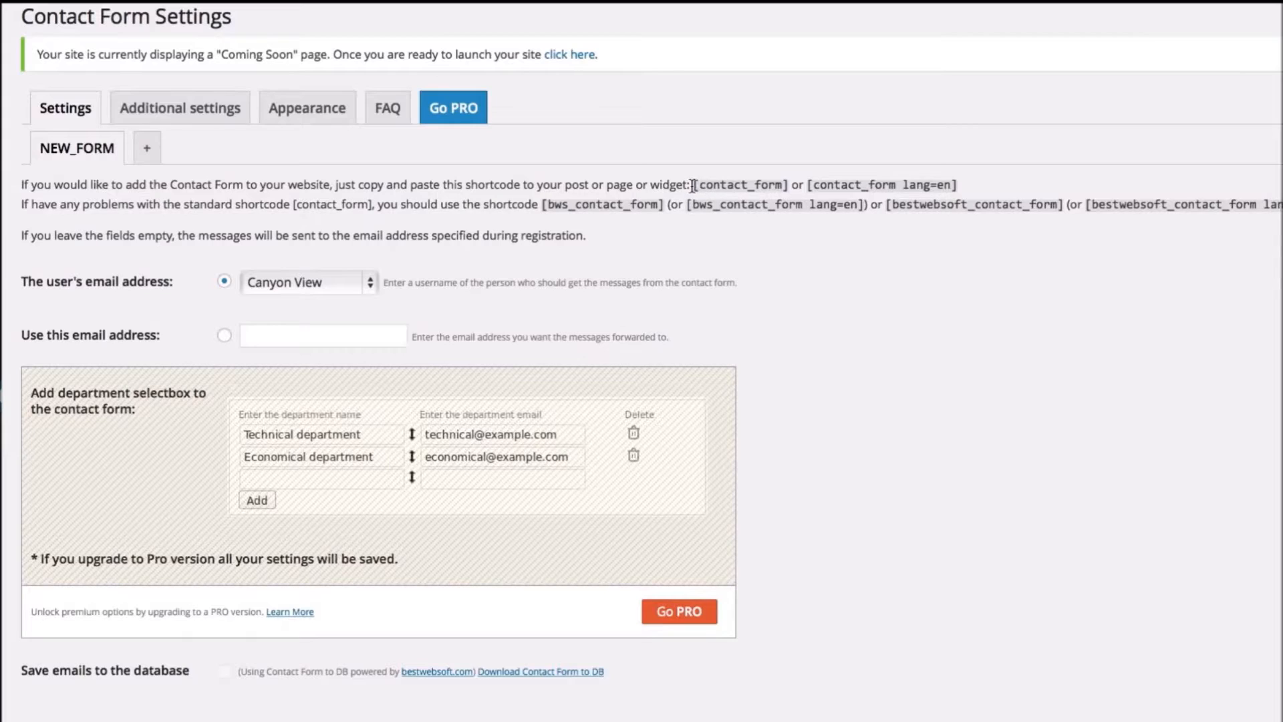
{"action": "left_click_drag", "start_coordinate": [694, 186], "coordinate": [791, 186]}
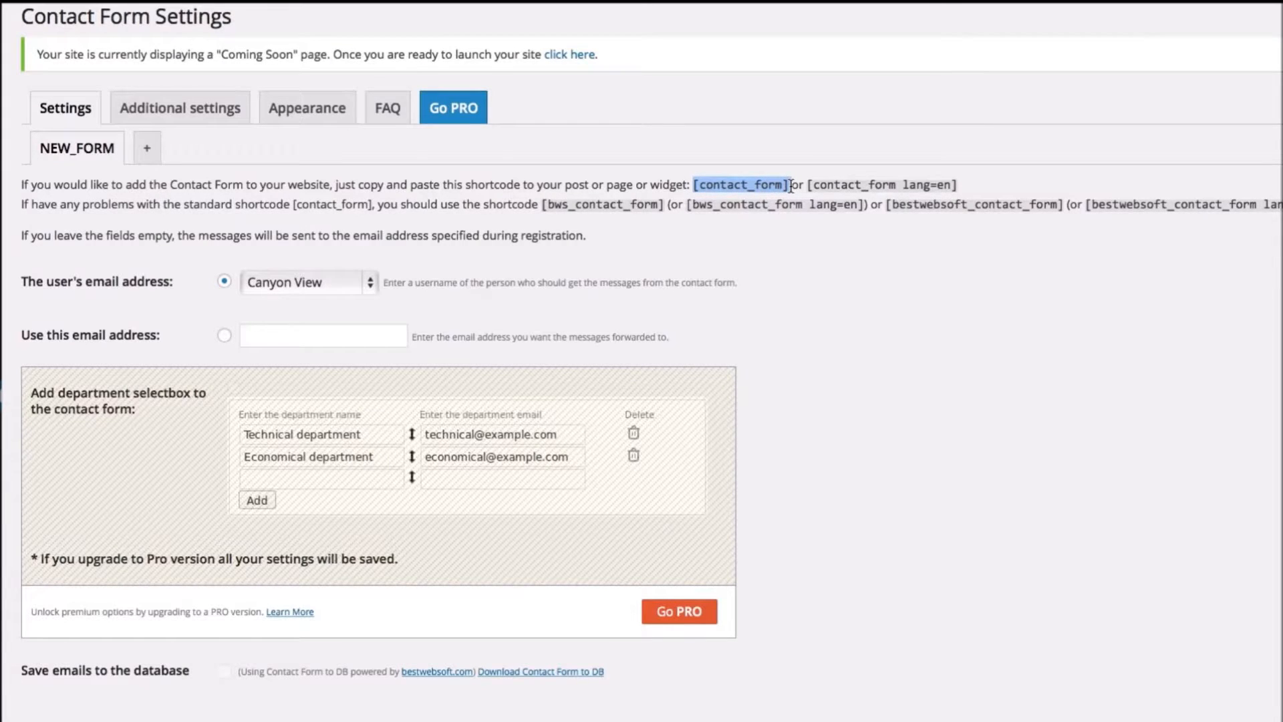
{"action": "left_click", "coordinate": [794, 245]}
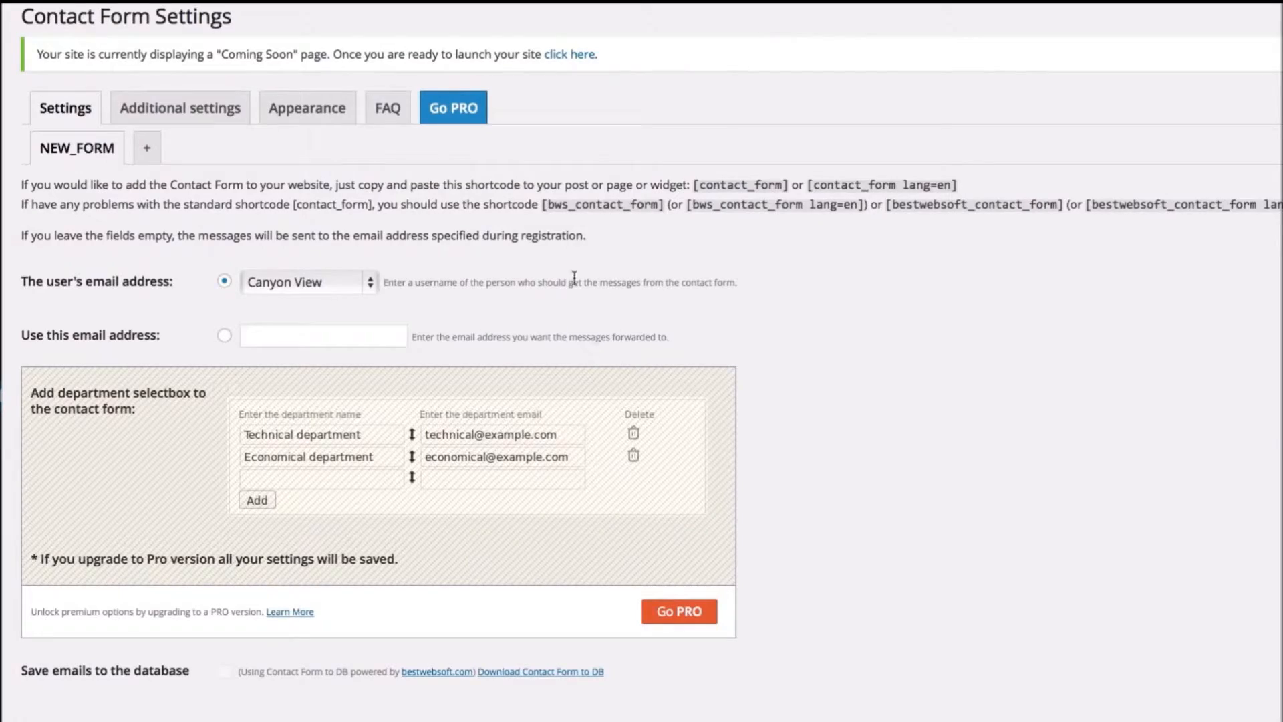
Keep Canyon View as the message recipient and browse the Additional settings.
{"action": "left_click", "coordinate": [351, 283]}
{"action": "left_click", "coordinate": [238, 355]}
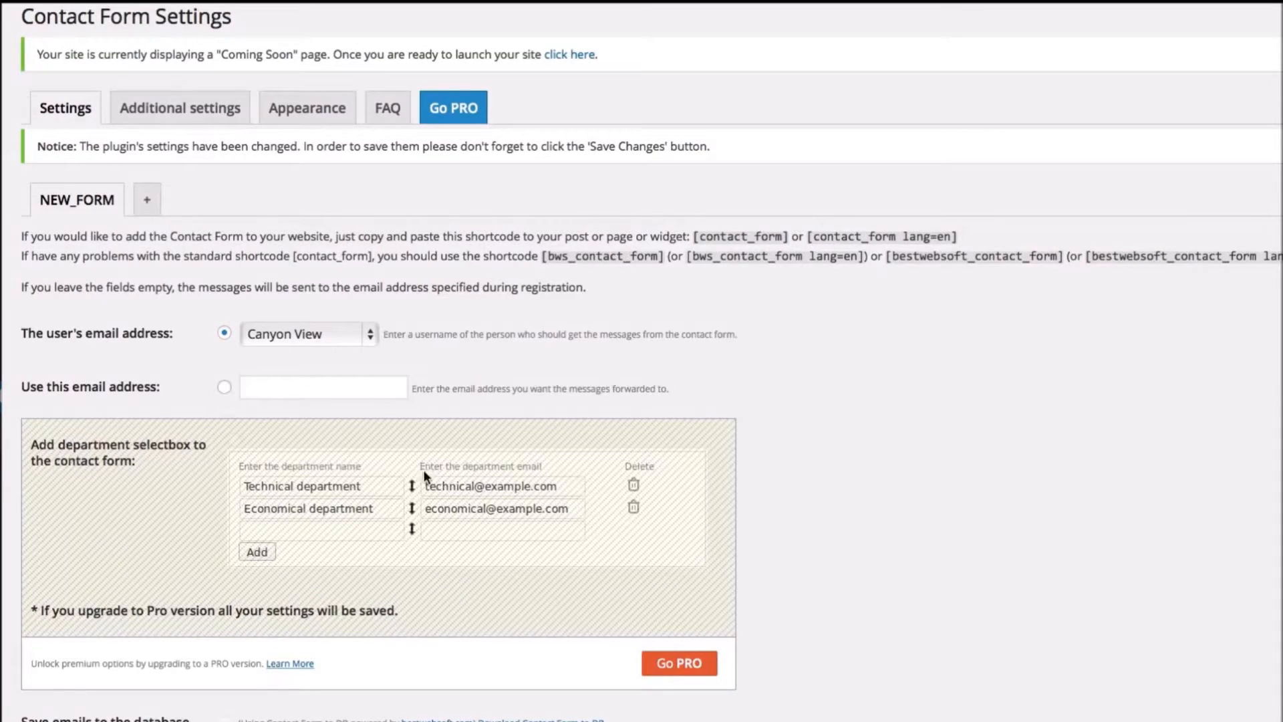
{"action": "left_click", "coordinate": [181, 103]}
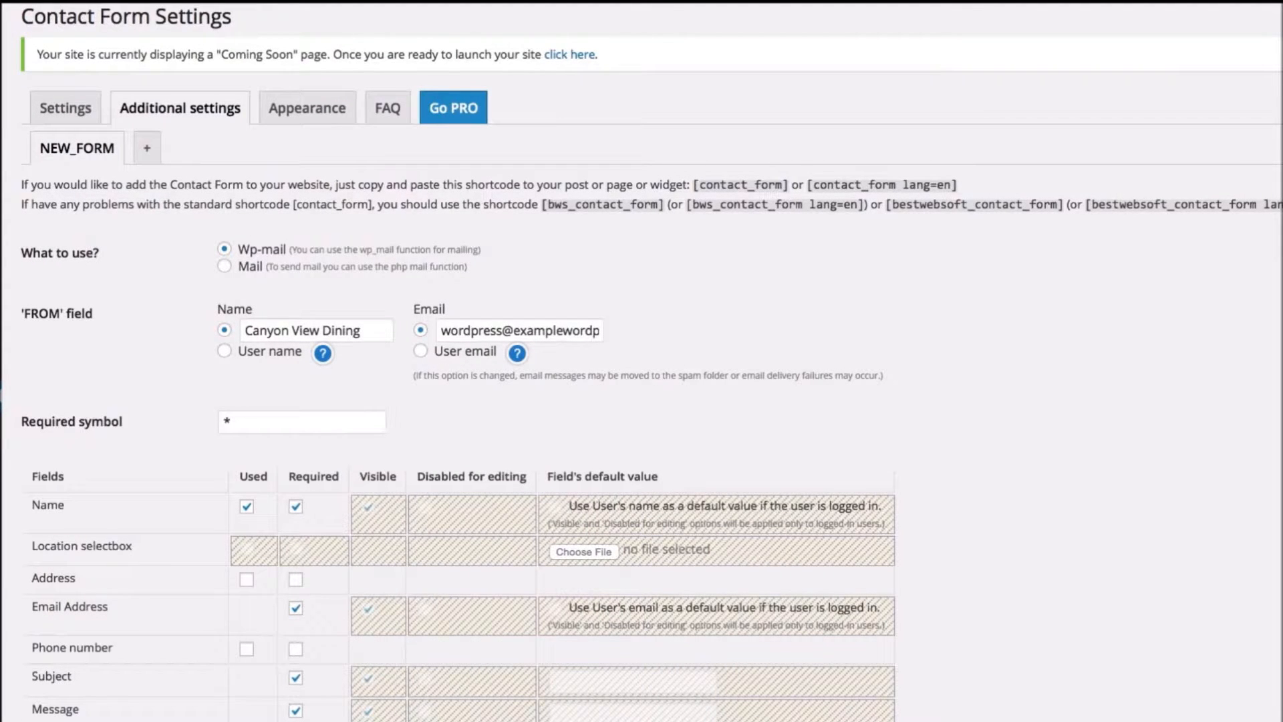
{"action": "scroll", "coordinate": [455, 361], "scroll_direction": "down", "scroll_amount": 15}
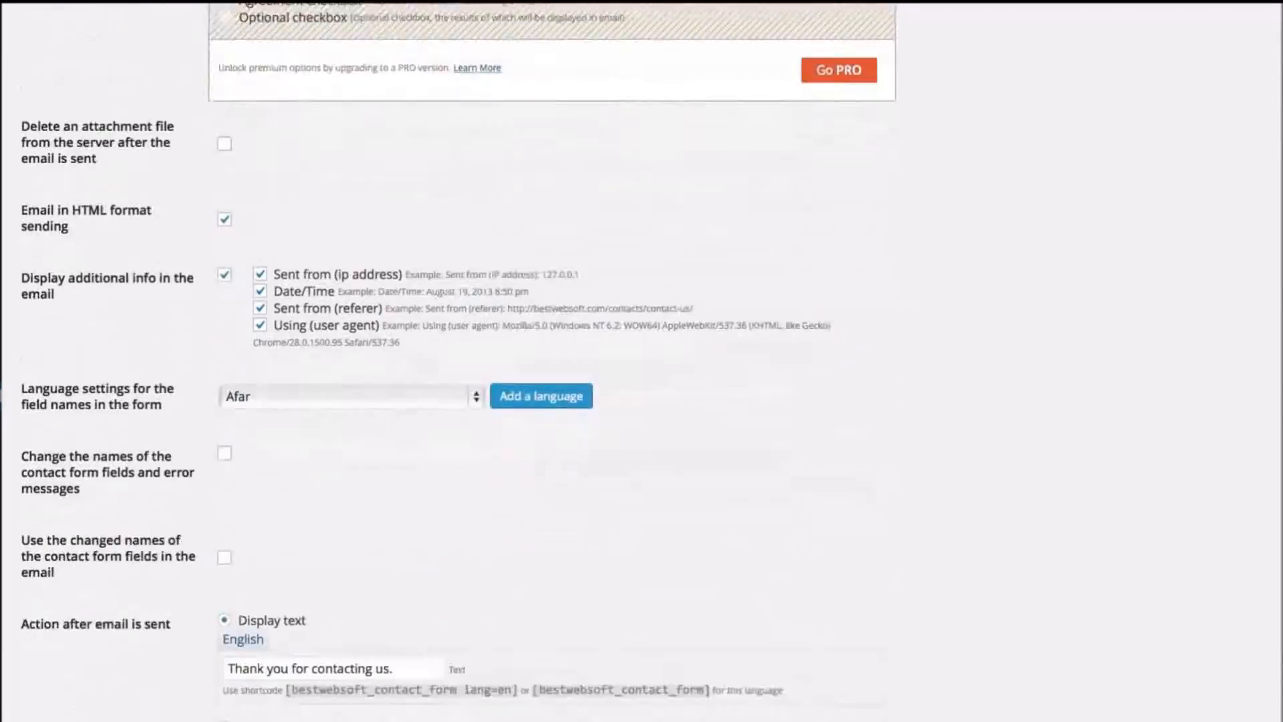
{"action": "scroll", "coordinate": [181, 247], "scroll_direction": "up", "scroll_amount": 15}
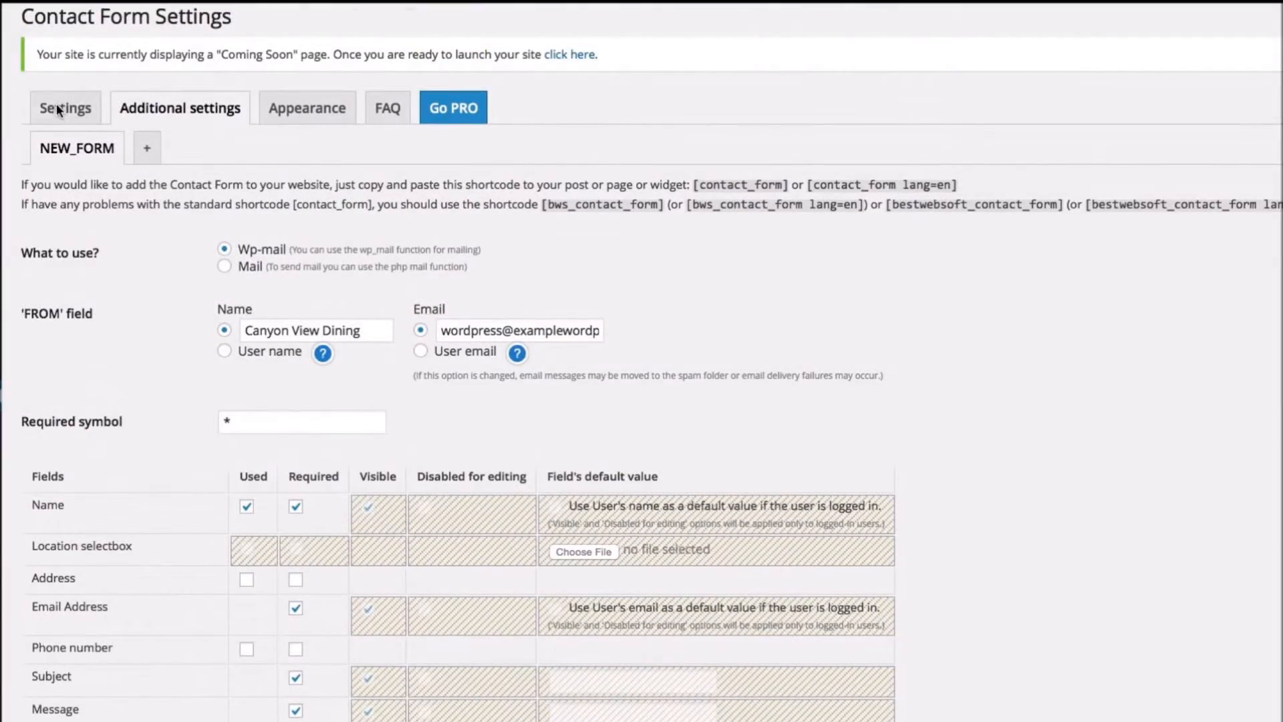
{"action": "left_click", "coordinate": [57, 107]}
Copy the [contact_form] shortcode and start a new blank page.
{"action": "left_click_drag", "start_coordinate": [293, 203], "coordinate": [372, 206]}
{"action": "key", "text": "ctrl+c"}
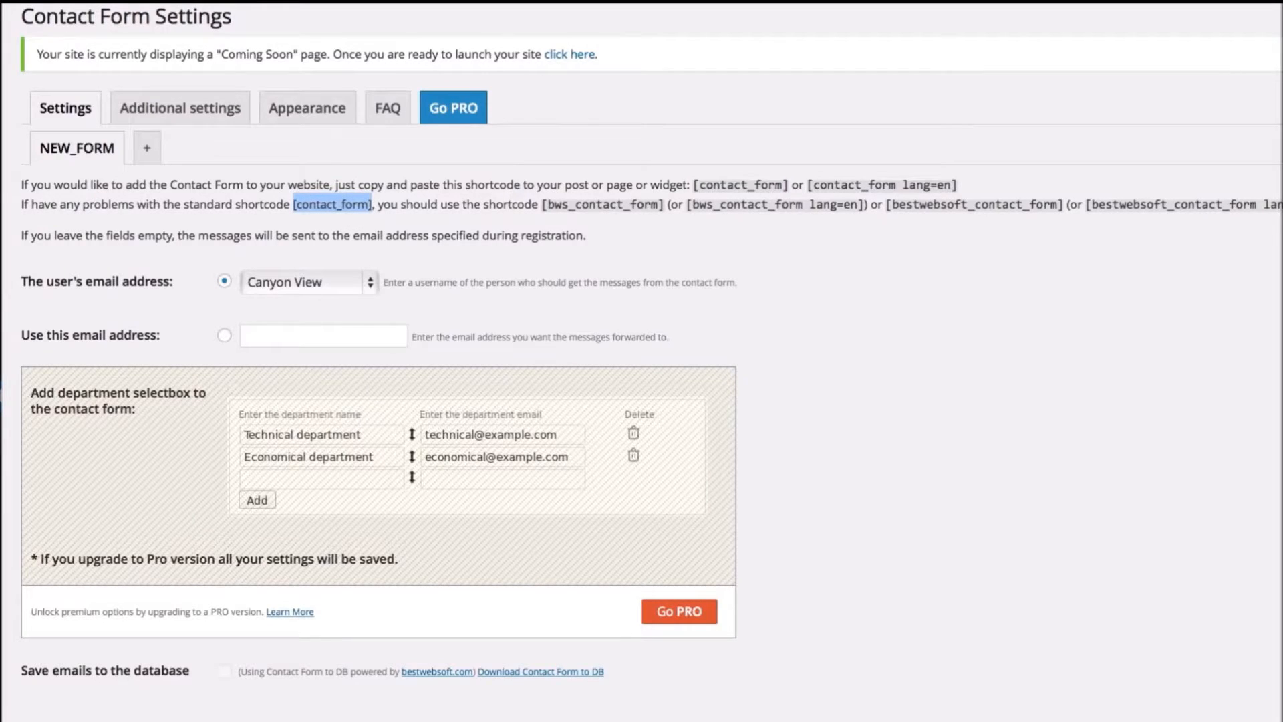
{"action": "mouse_move", "coordinate": [107, 151]}
{"action": "left_click", "coordinate": [195, 169]}
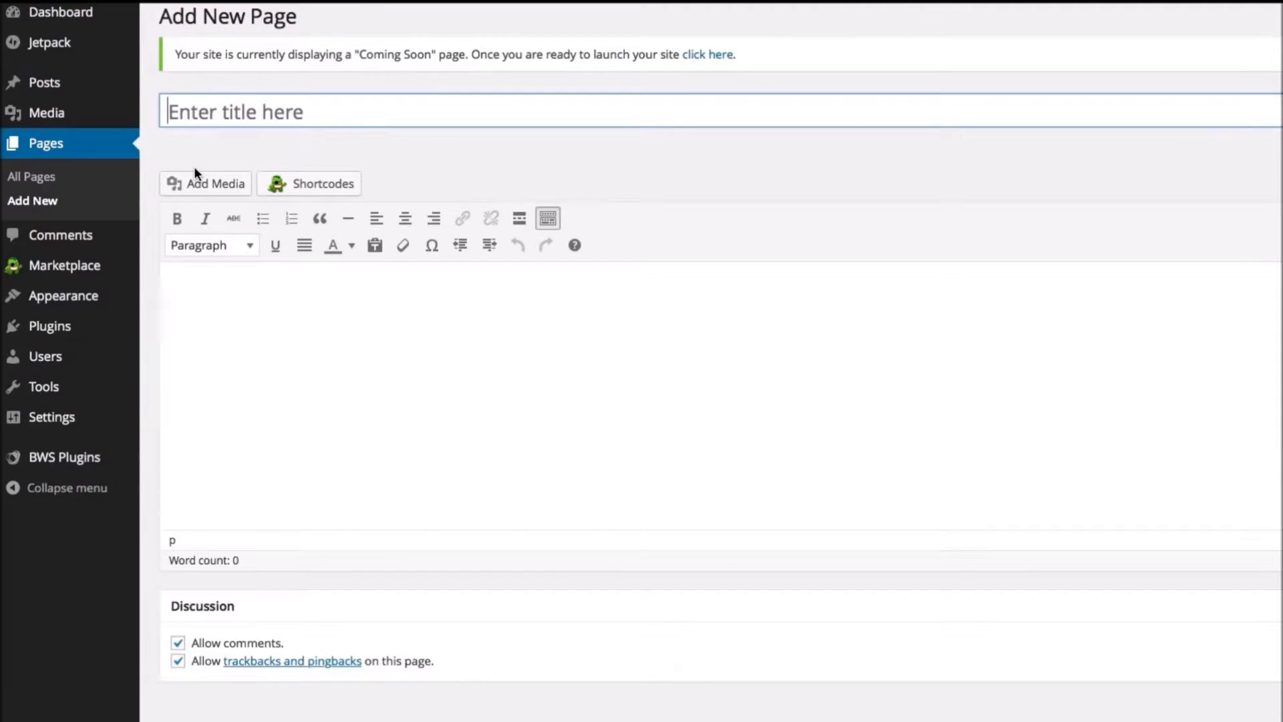
Publish a 'Contact Us' page whose body holds the [contact_form] shortcode.
{"action": "type", "text": "Contact U"}
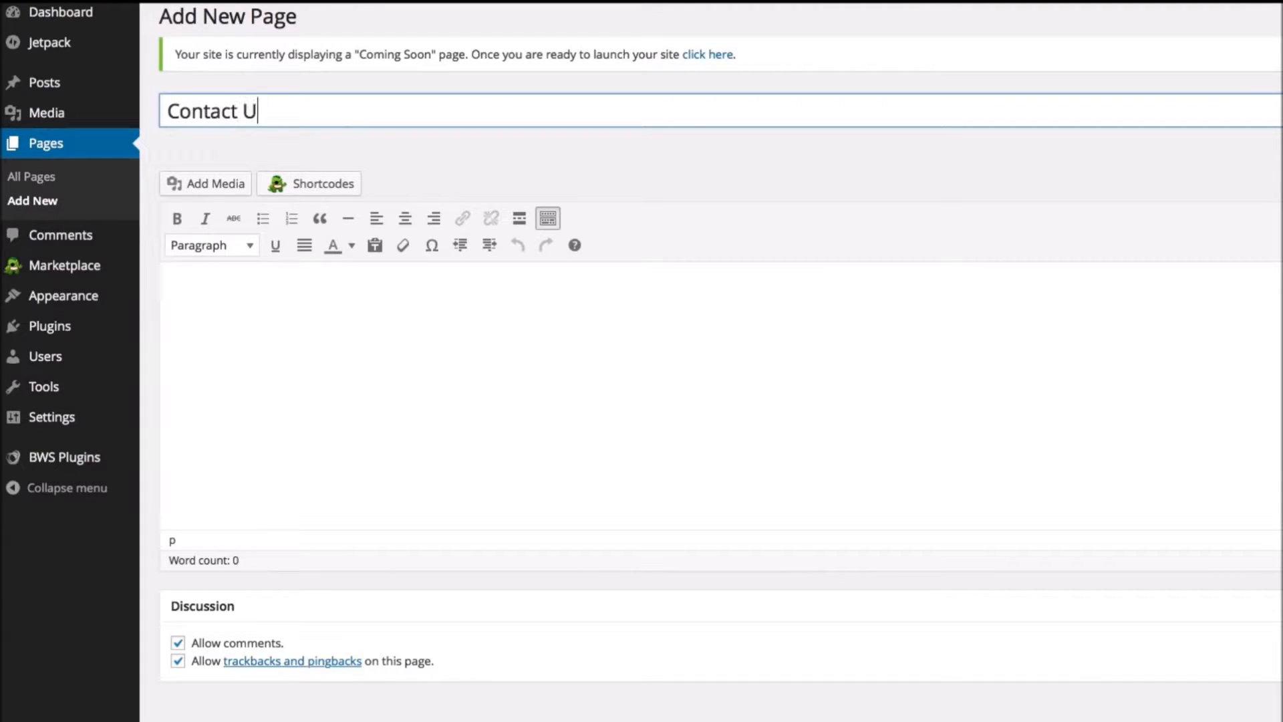
{"action": "type", "text": "s"}
{"action": "key", "text": "Tab"}
{"action": "key", "text": "ctrl+v"}
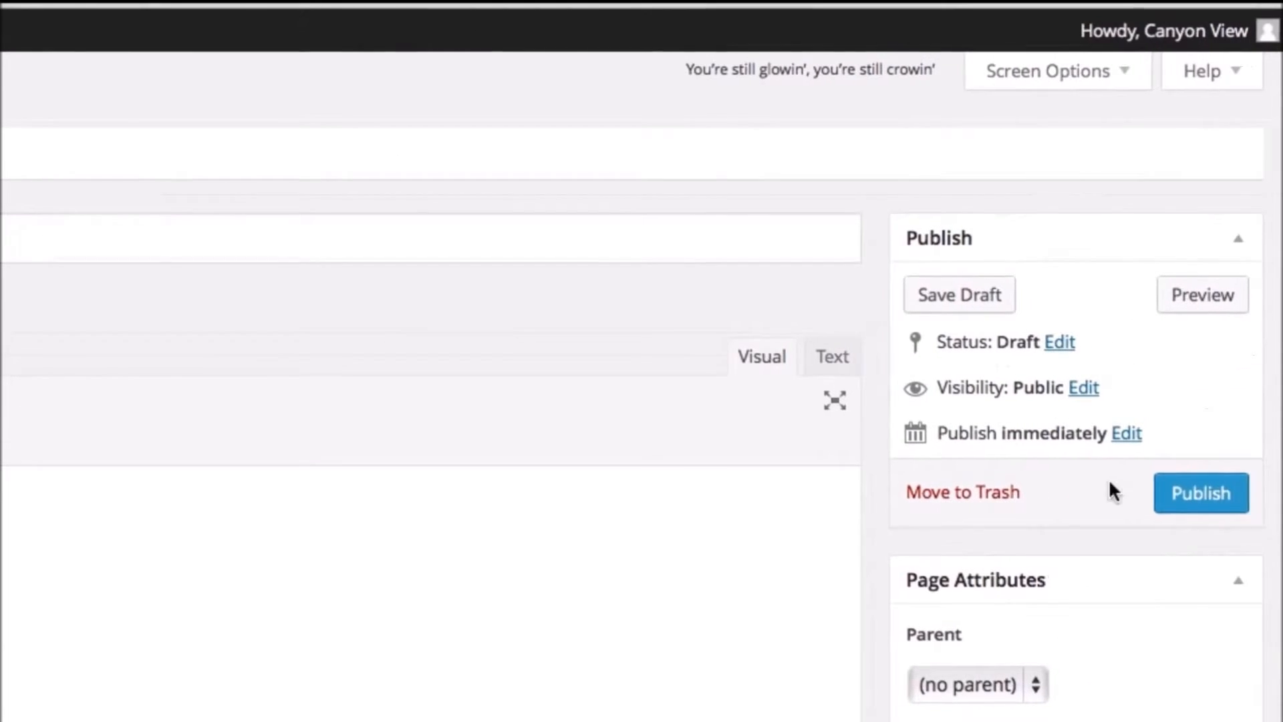
{"action": "left_click", "coordinate": [1203, 493]}
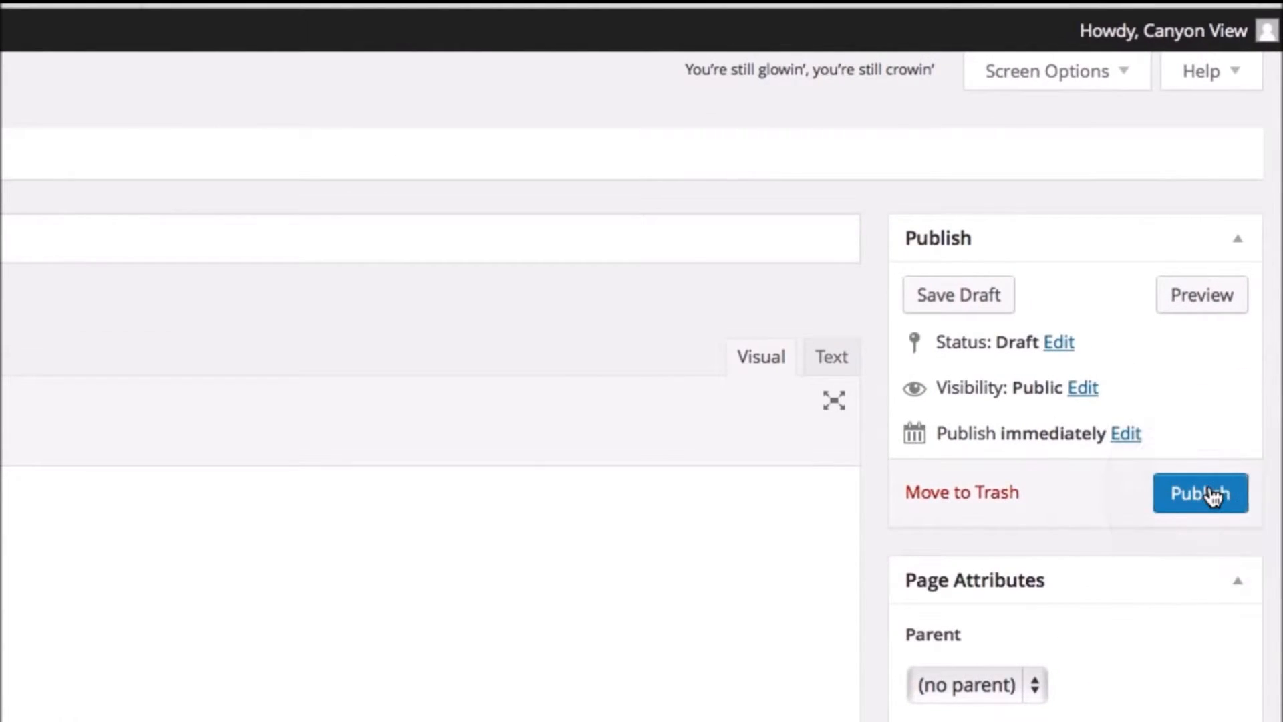
View the published page in a new tab and submit a test message.
{"action": "right_click", "coordinate": [483, 245]}
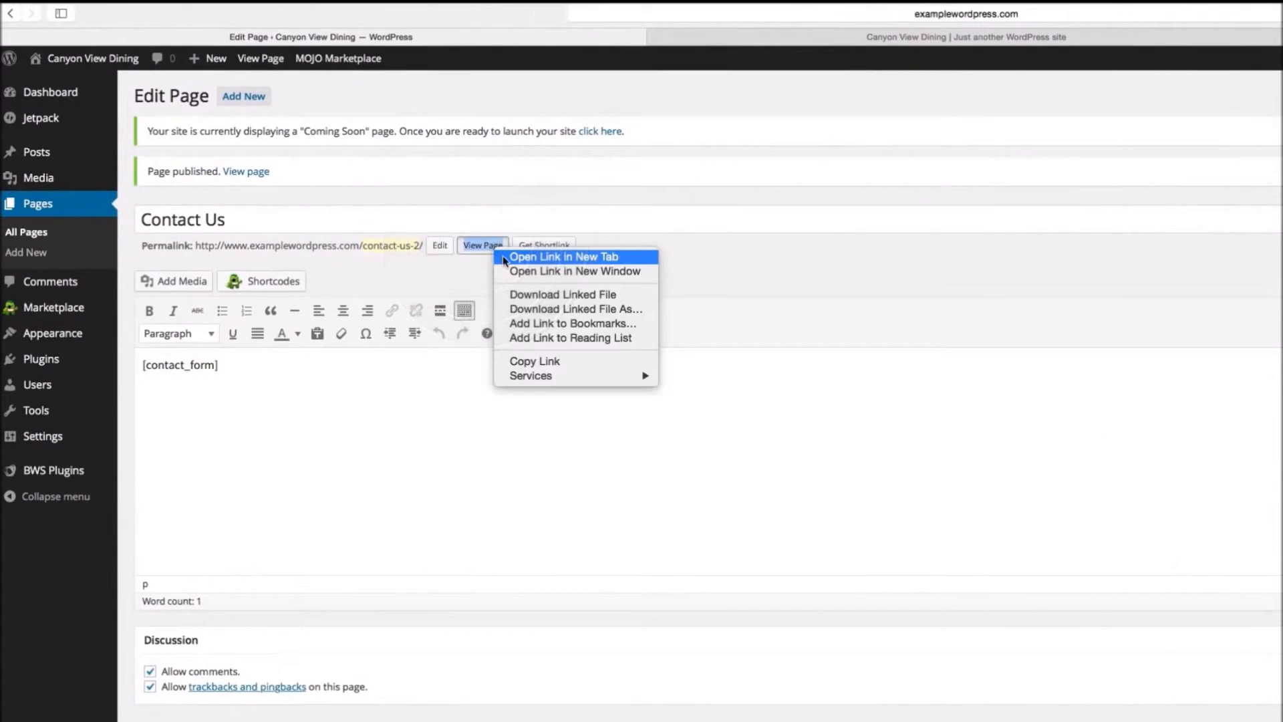
{"action": "left_click", "coordinate": [505, 258]}
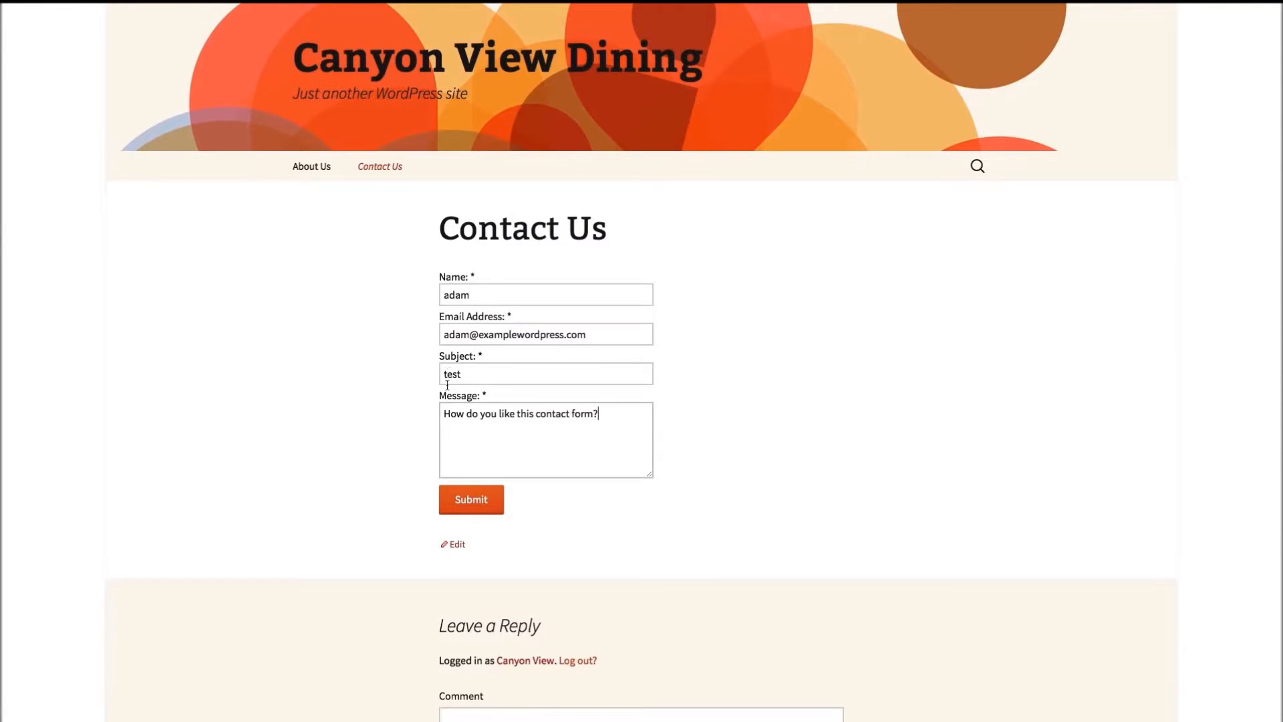
{"action": "left_click", "coordinate": [477, 511]}
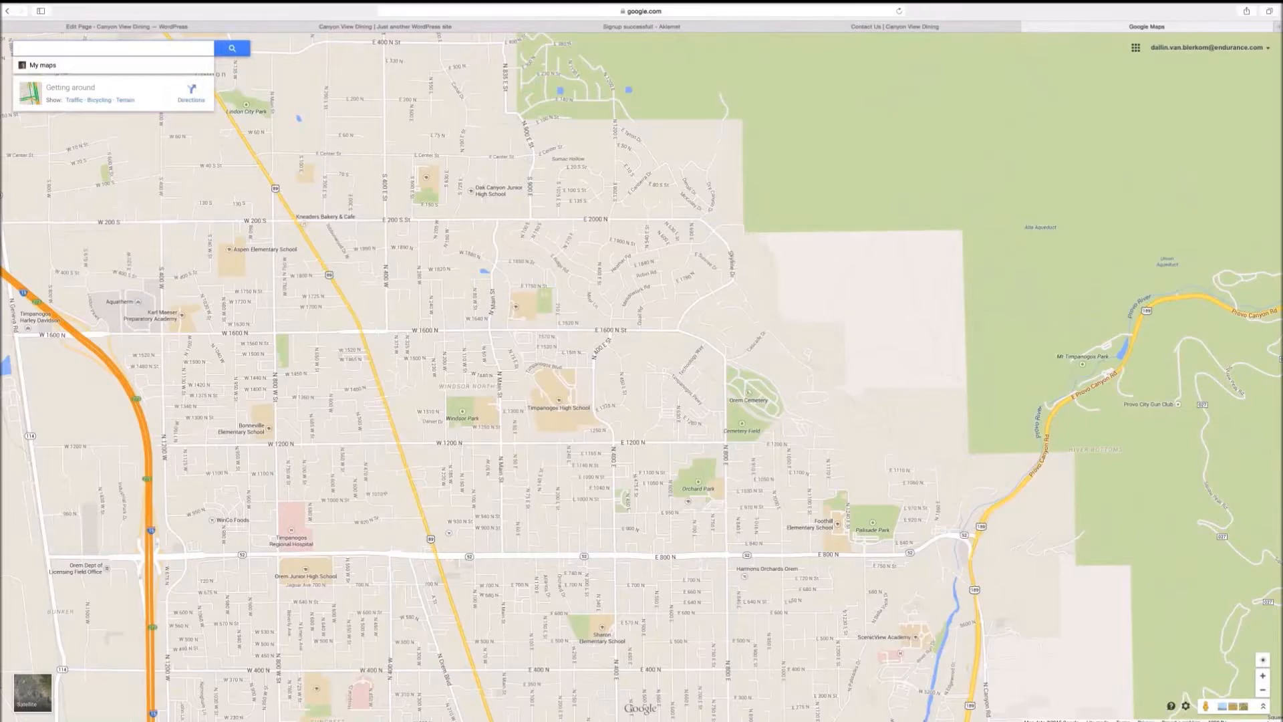
Find '560 e Timpanogos Parkway, Orem, UT' in Google Maps and bring up its sharing options.
{"action": "type", "text": "560 e Timpanogos Parkway, Orem, UT"}
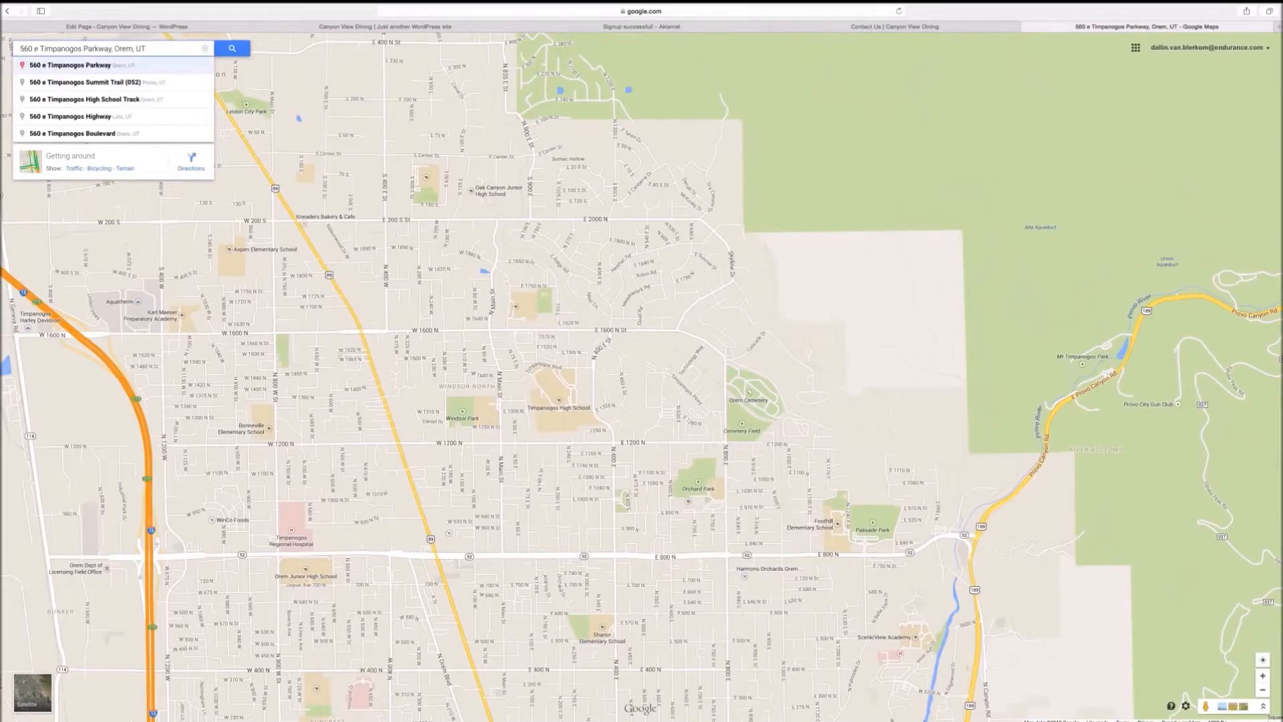
{"action": "key", "text": "Return"}
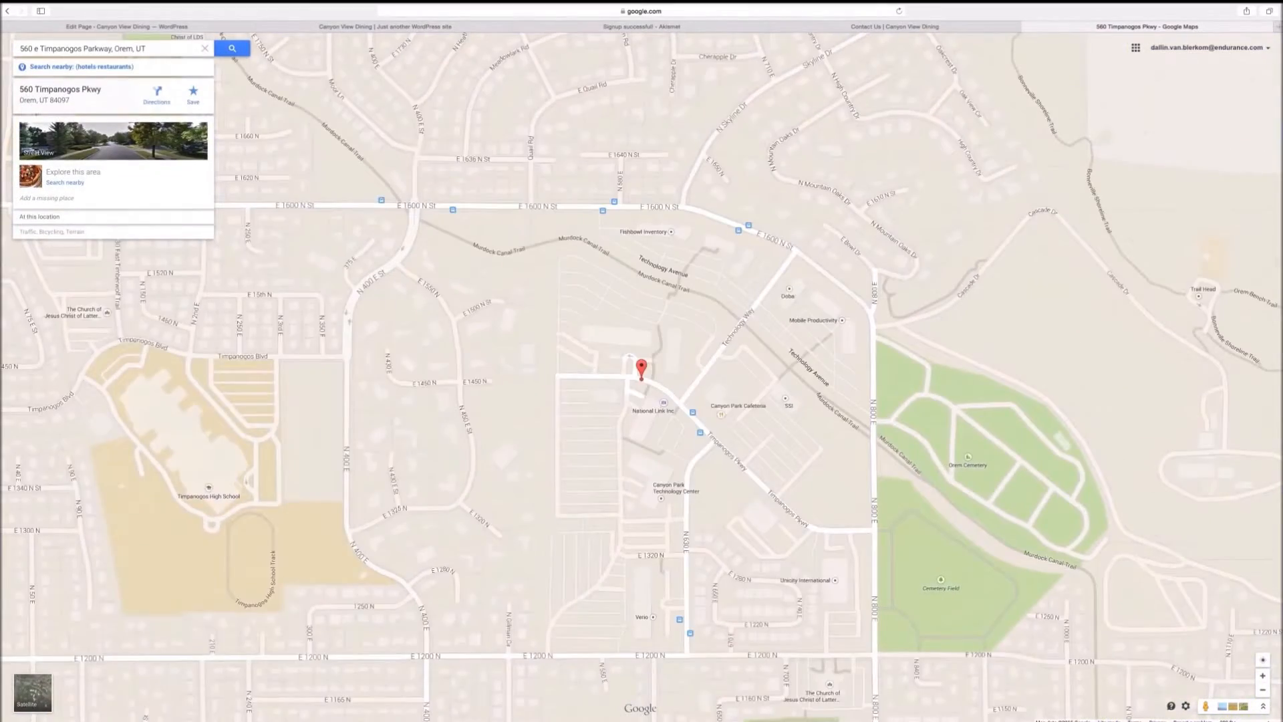
{"action": "left_click", "coordinate": [1185, 706]}
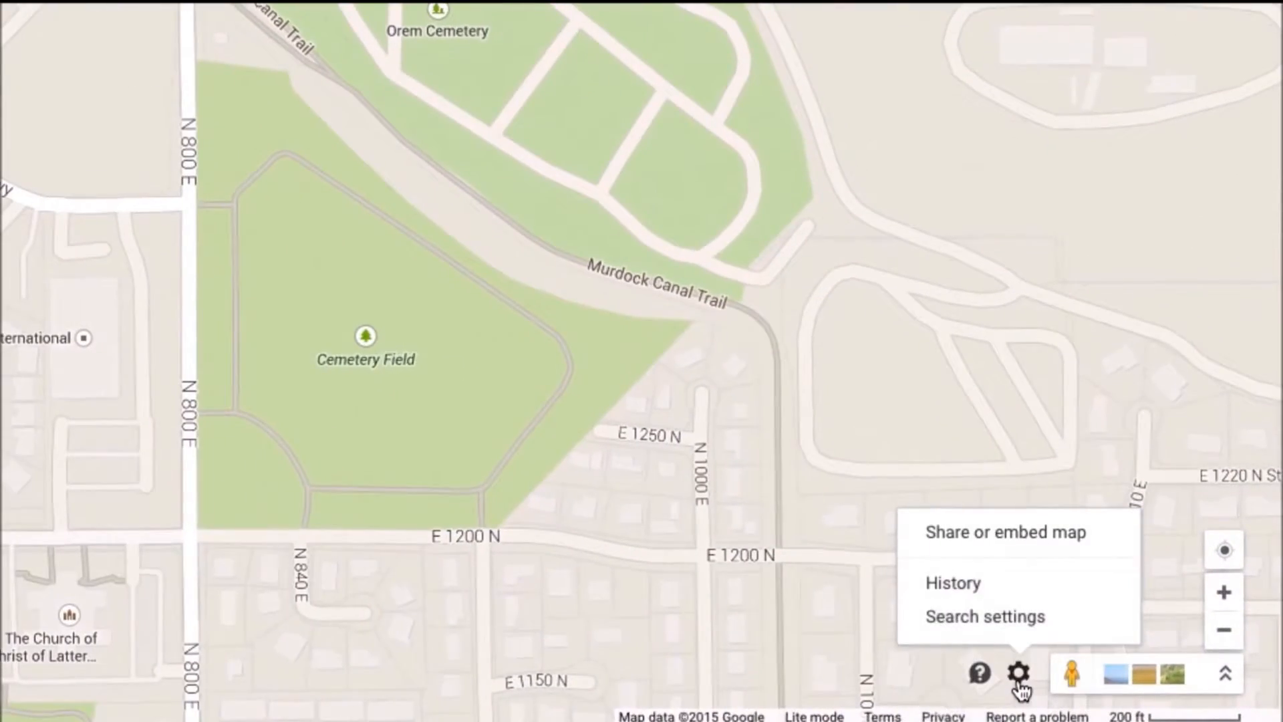
{"action": "left_click", "coordinate": [1021, 552]}
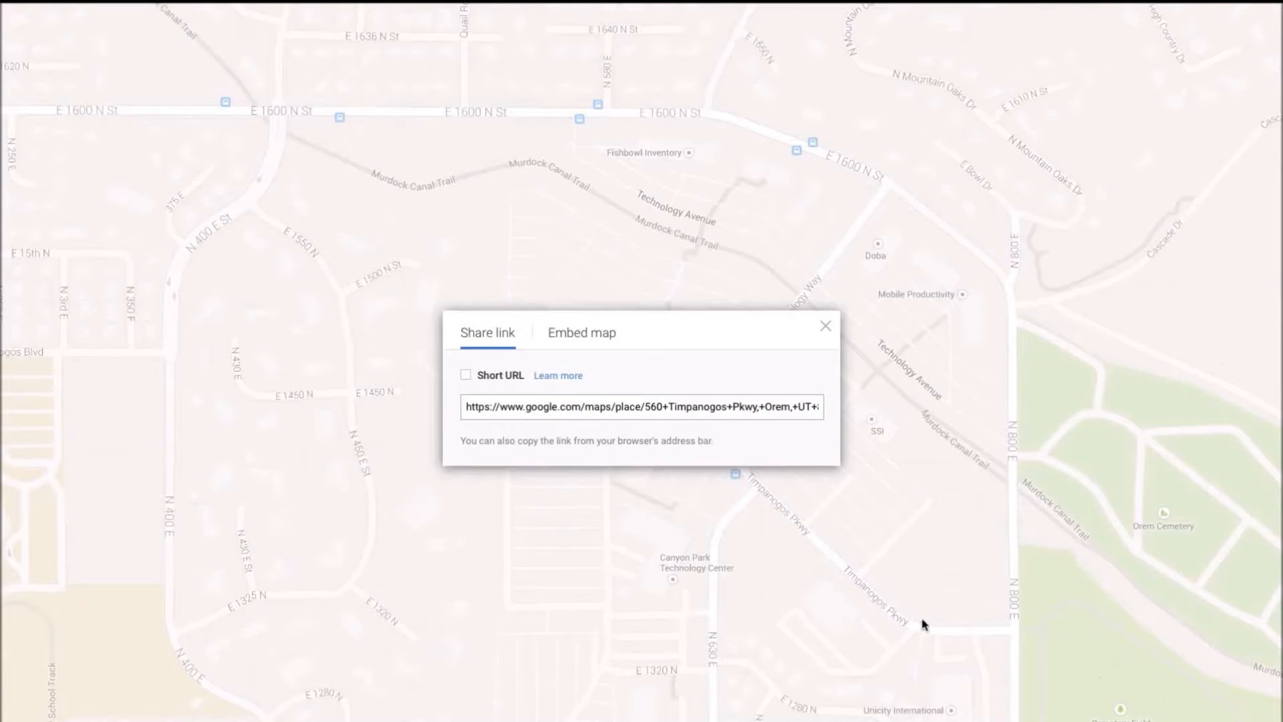
Copy the Large-size map embed code and return to the WordPress page editor.
{"action": "left_click", "coordinate": [580, 334]}
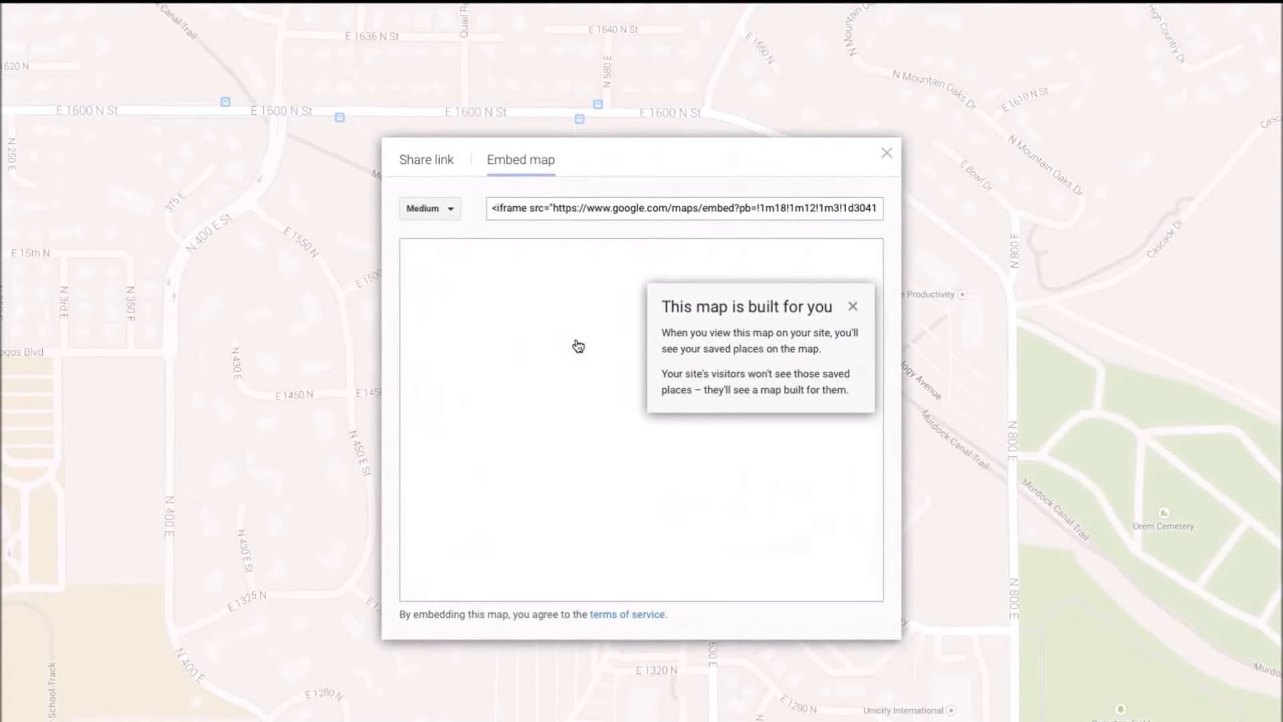
{"action": "left_click", "coordinate": [446, 209]}
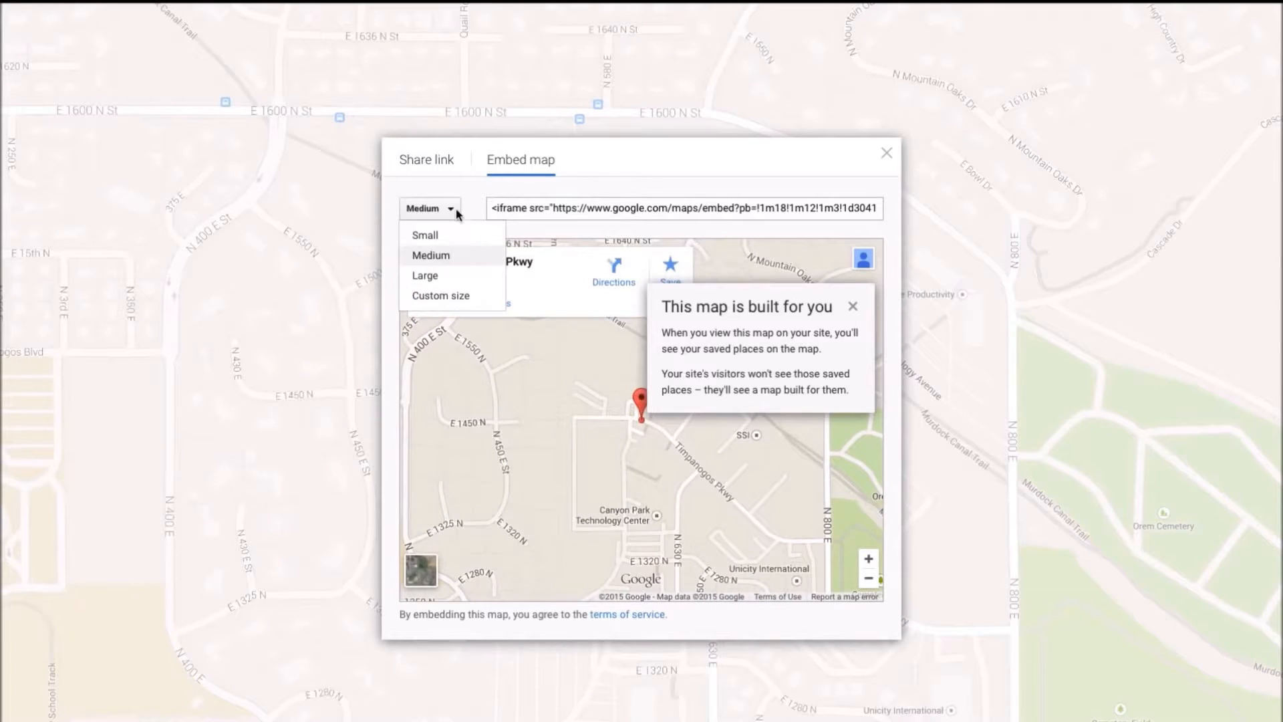
{"action": "left_click", "coordinate": [435, 276]}
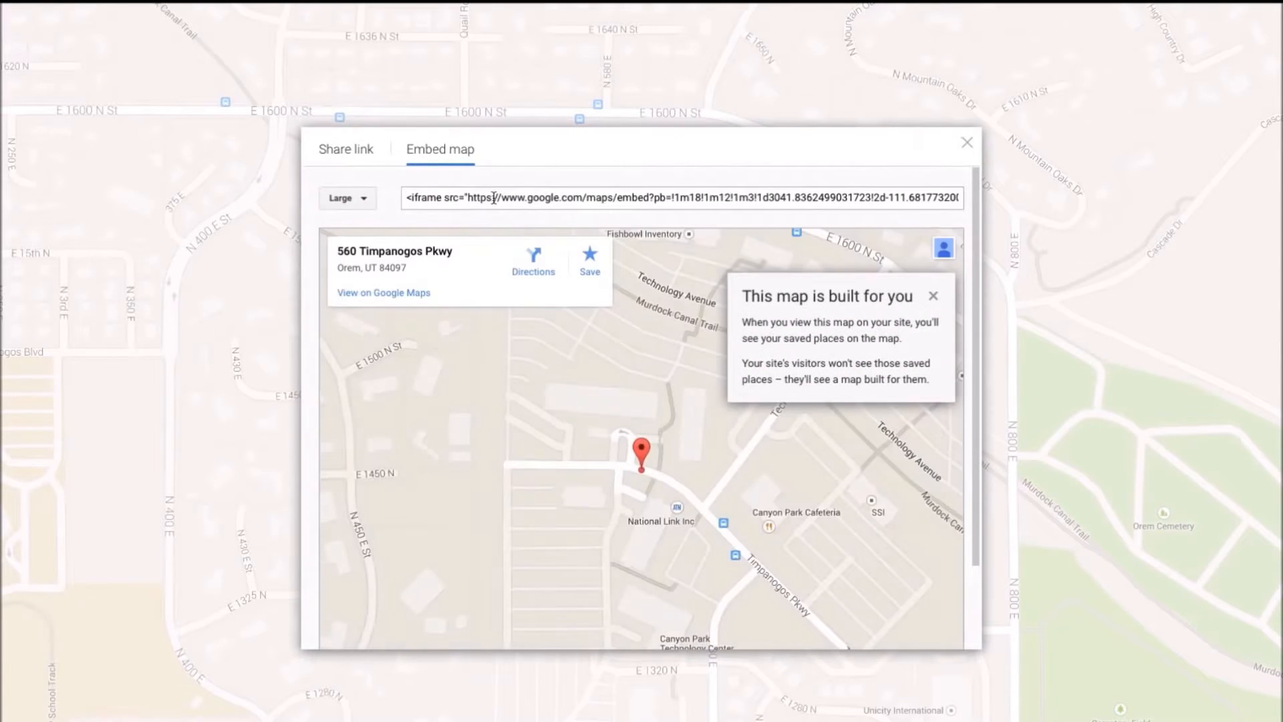
{"action": "left_click", "coordinate": [232, 26]}
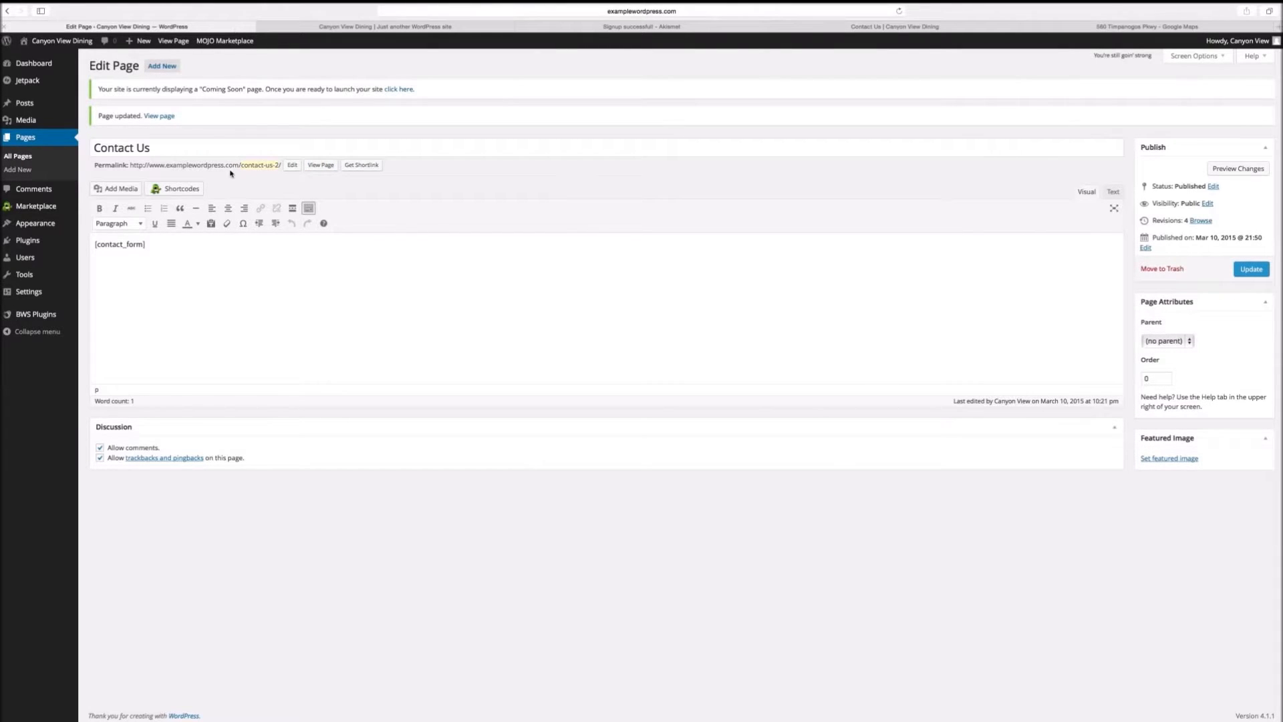
Paste the map iframe below [contact_form] in the Text editor and update the page.
{"action": "left_click", "coordinate": [1113, 192]}
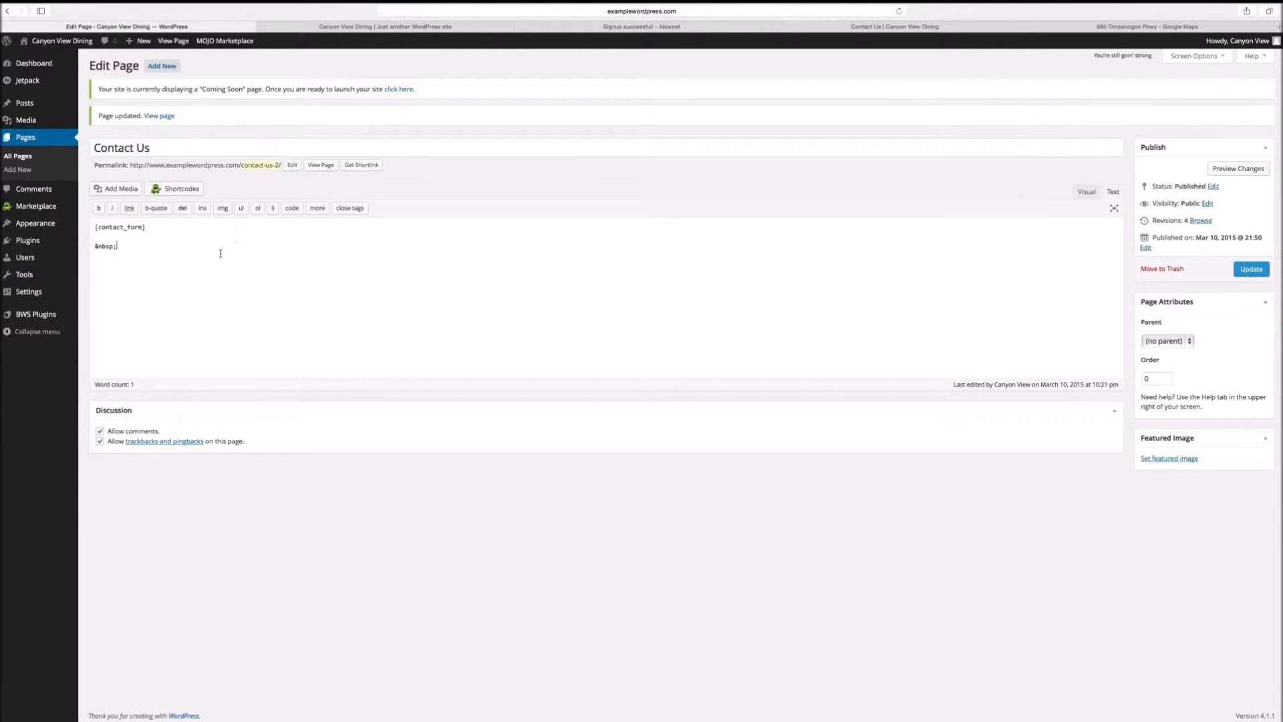
{"action": "key", "text": "Return"}
{"action": "key", "text": "Return"}
{"action": "key", "text": "super+v"}
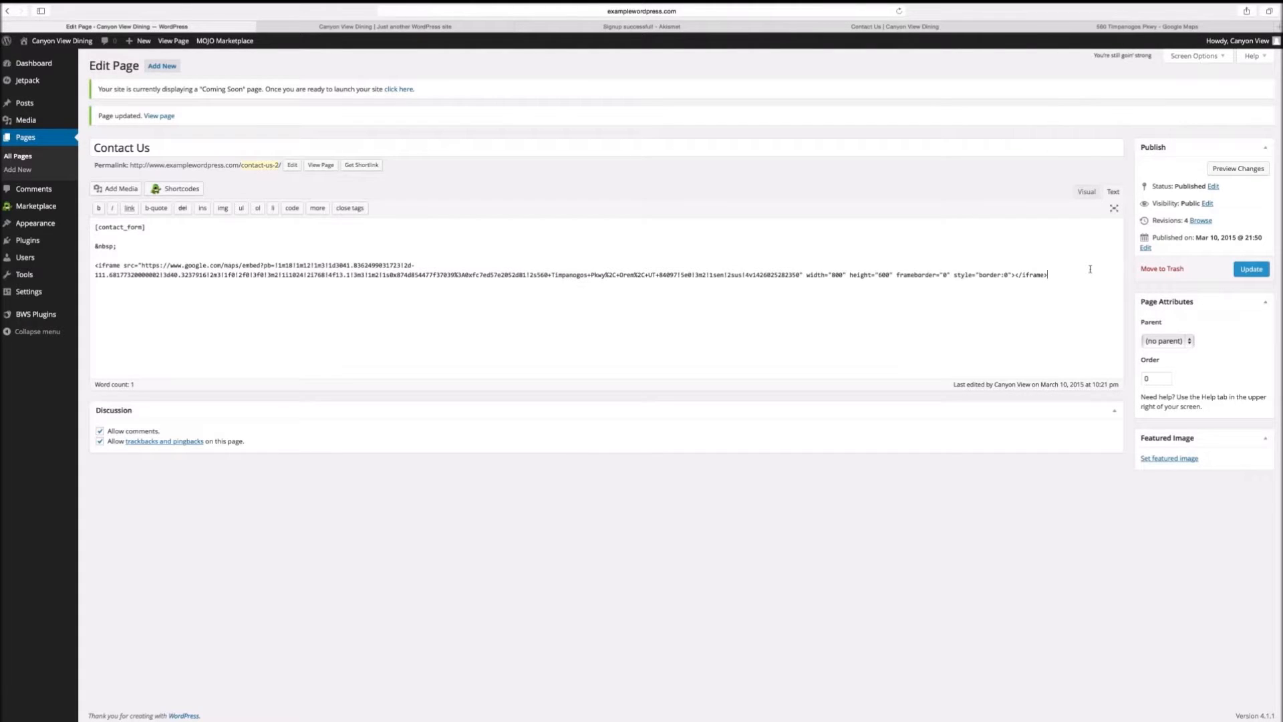
{"action": "left_click", "coordinate": [1244, 270]}
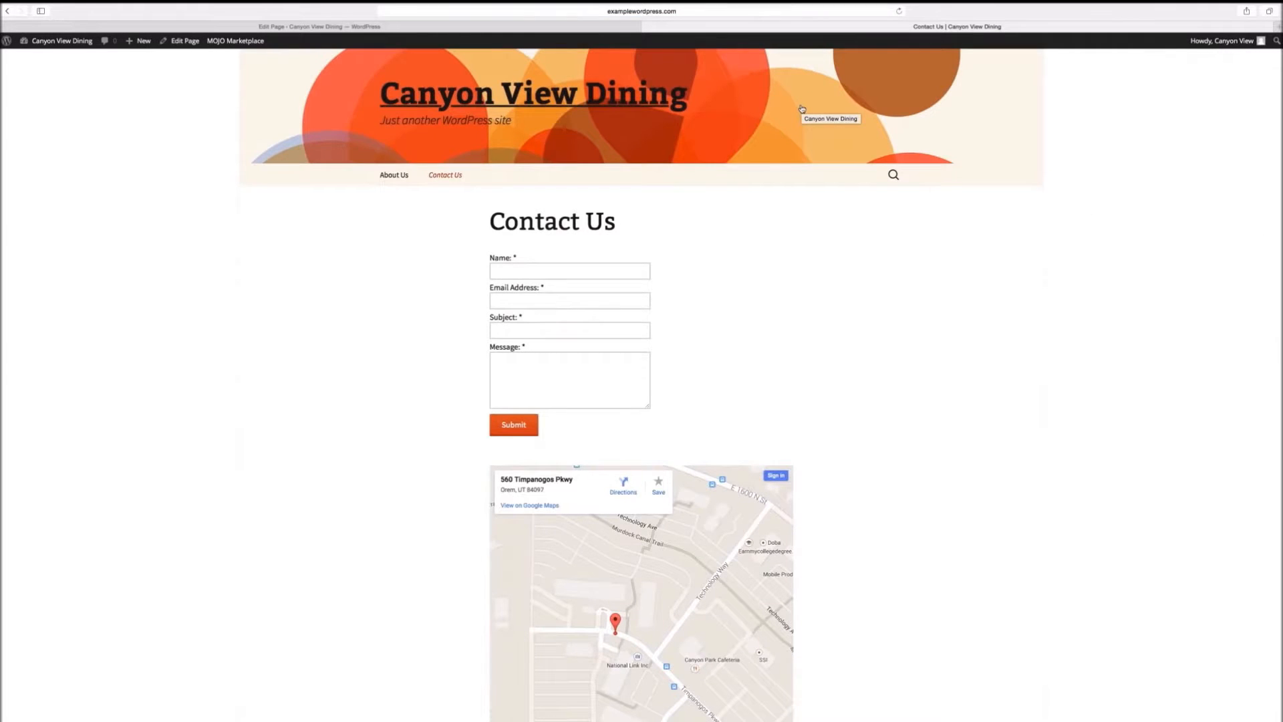
Pan the embedded map on the live page so the pin sits higher.
{"action": "scroll", "coordinate": [795, 163], "scroll_direction": "down", "scroll_amount": 5}
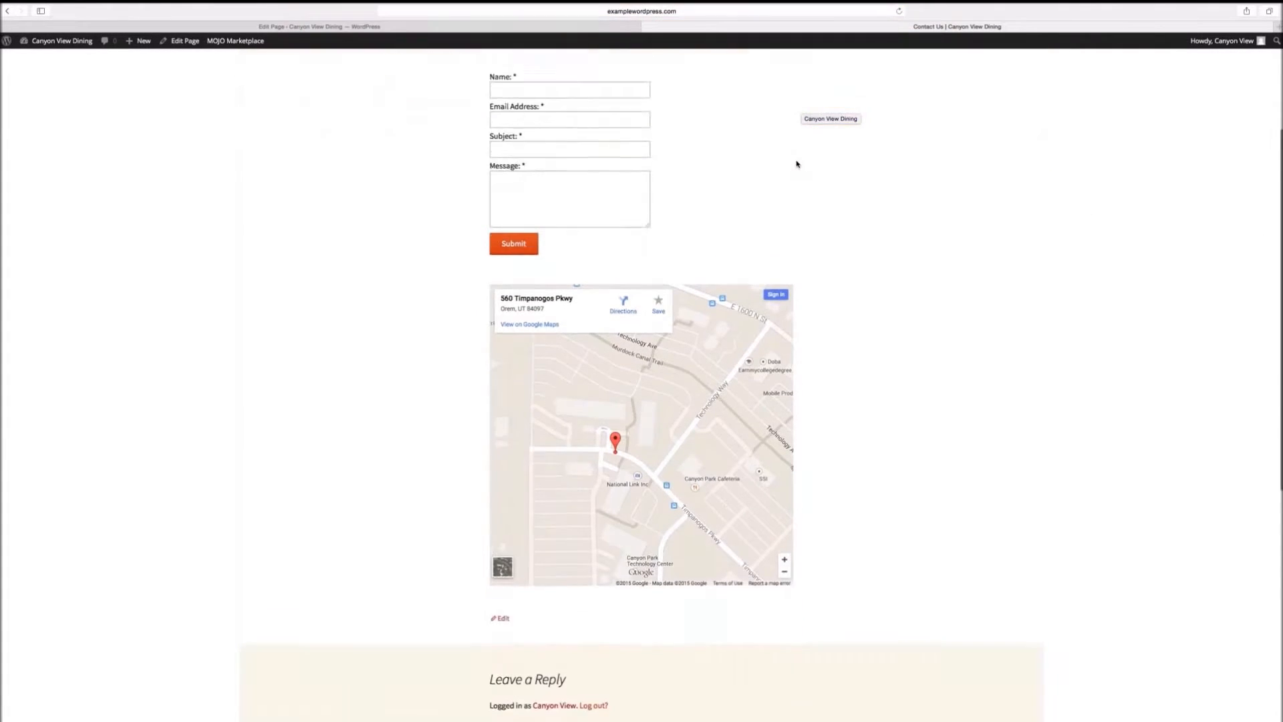
{"action": "left_click_drag", "start_coordinate": [679, 274], "coordinate": [726, 241]}
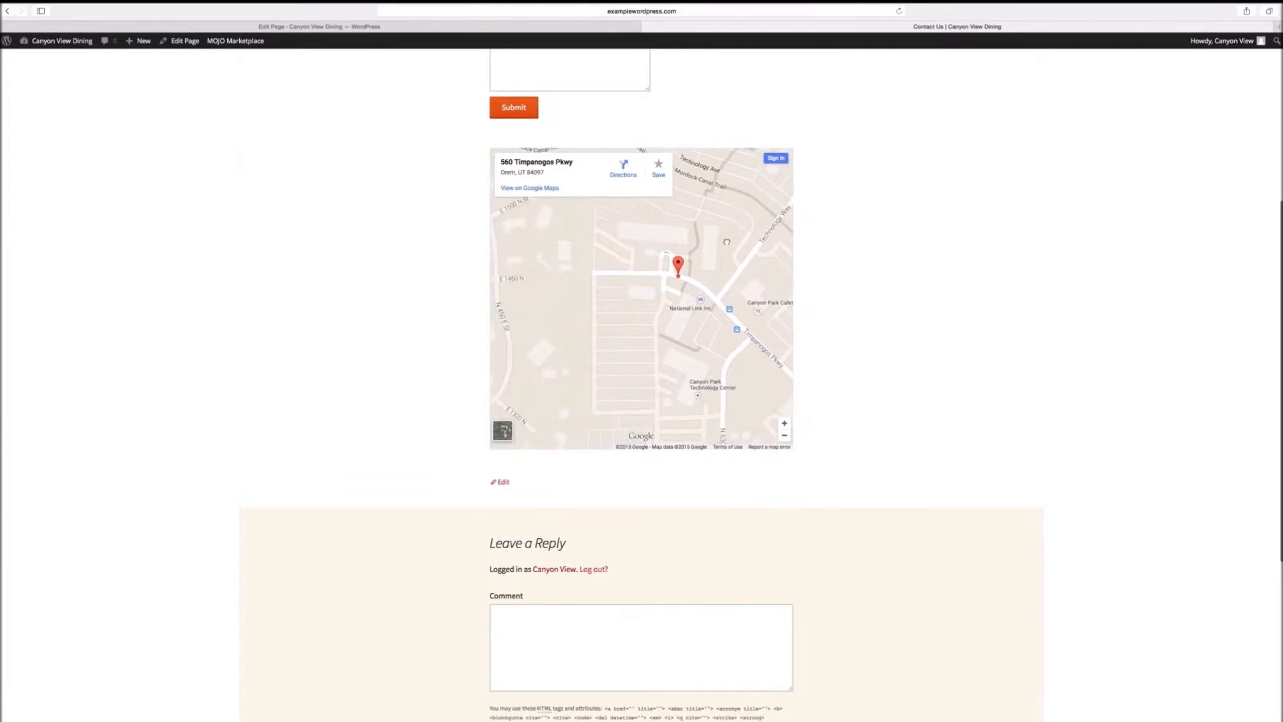
{"action": "left_click_drag", "start_coordinate": [568, 361], "coordinate": [520, 345]}
{"action": "scroll", "coordinate": [568, 311], "scroll_direction": "up", "scroll_amount": 1}
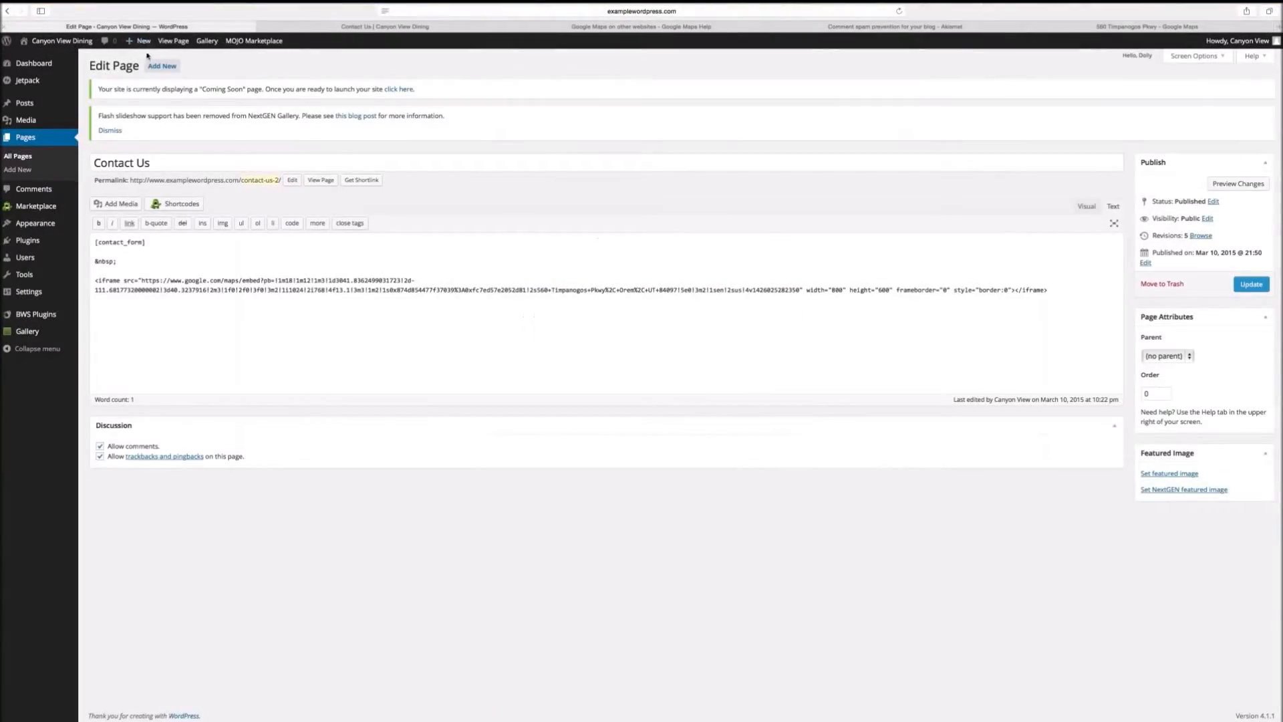
Check the installed plugins list, then open NextGEN Gallery's overview showing 0 images, galleries and albums.
{"action": "left_click", "coordinate": [52, 240]}
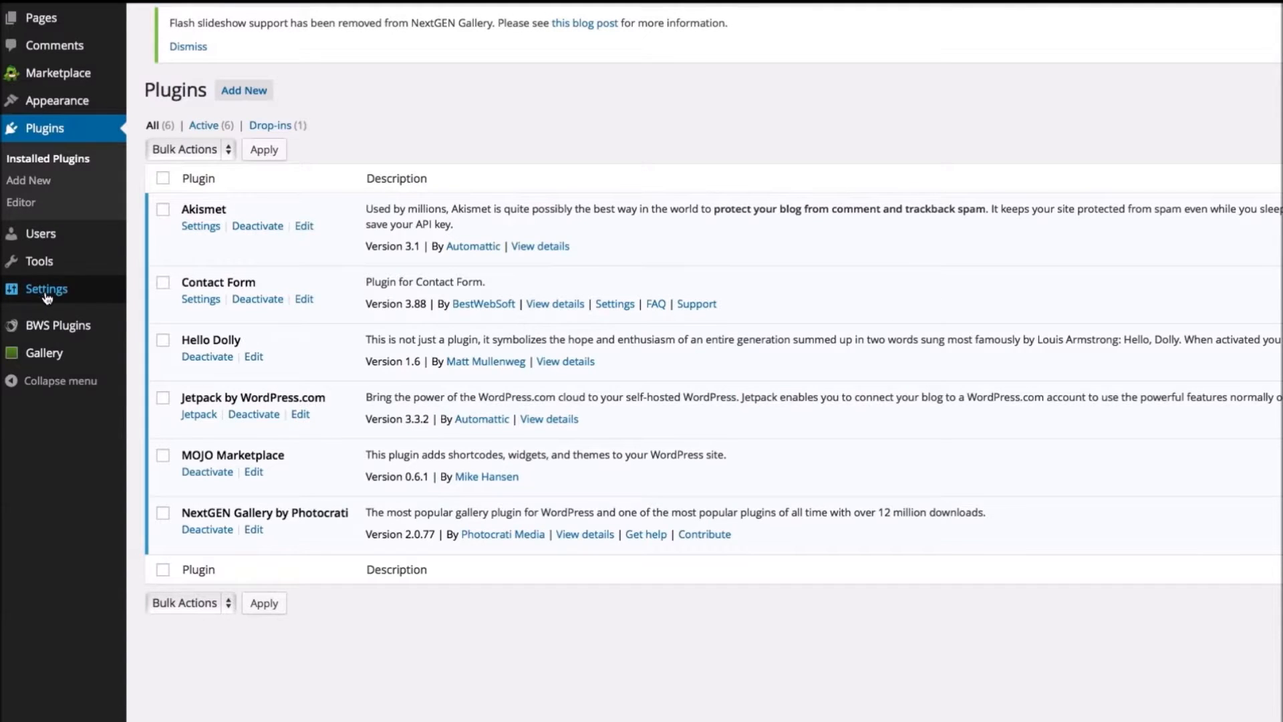
{"action": "left_click", "coordinate": [54, 355]}
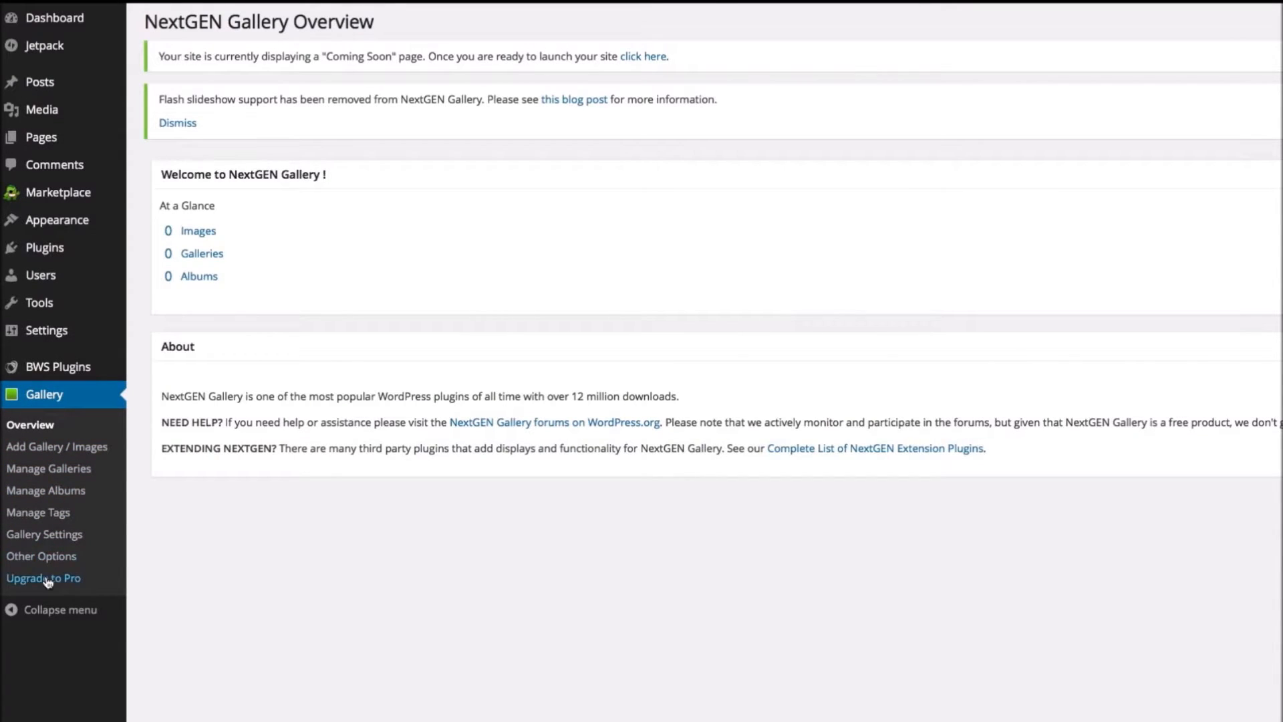
Name a new NextGEN gallery 'Menu Items'.
{"action": "left_click", "coordinate": [51, 448]}
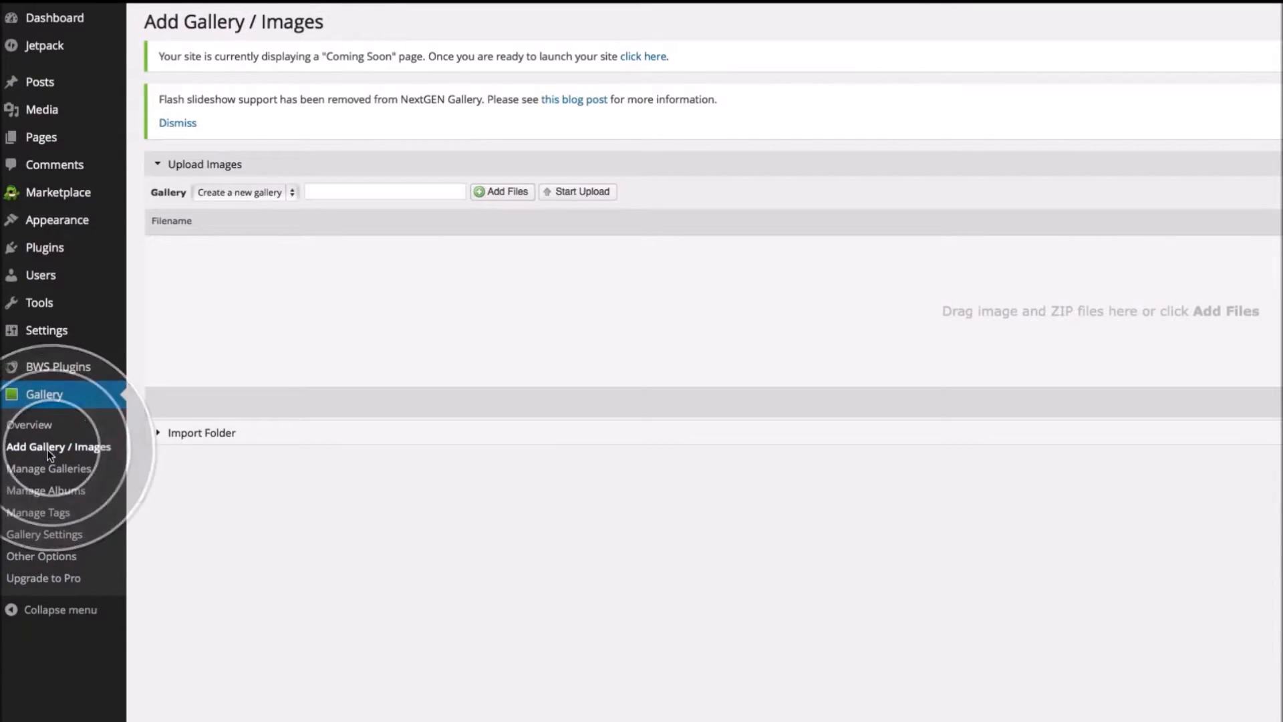
{"action": "left_click", "coordinate": [321, 195]}
{"action": "type", "text": "Menu Items"}
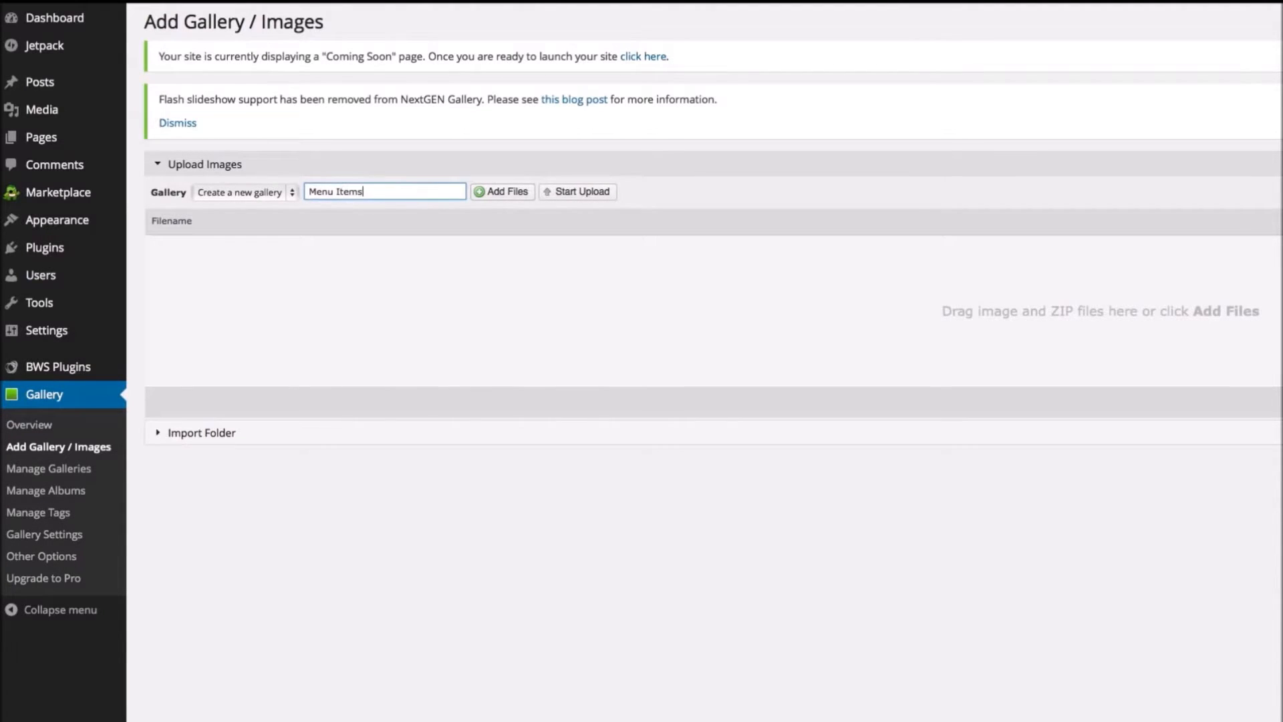
Upload all 19 jpgs from the Menu folder, Cake.jpg through Spegetti.jpg, into the gallery.
{"action": "left_click", "coordinate": [495, 195]}
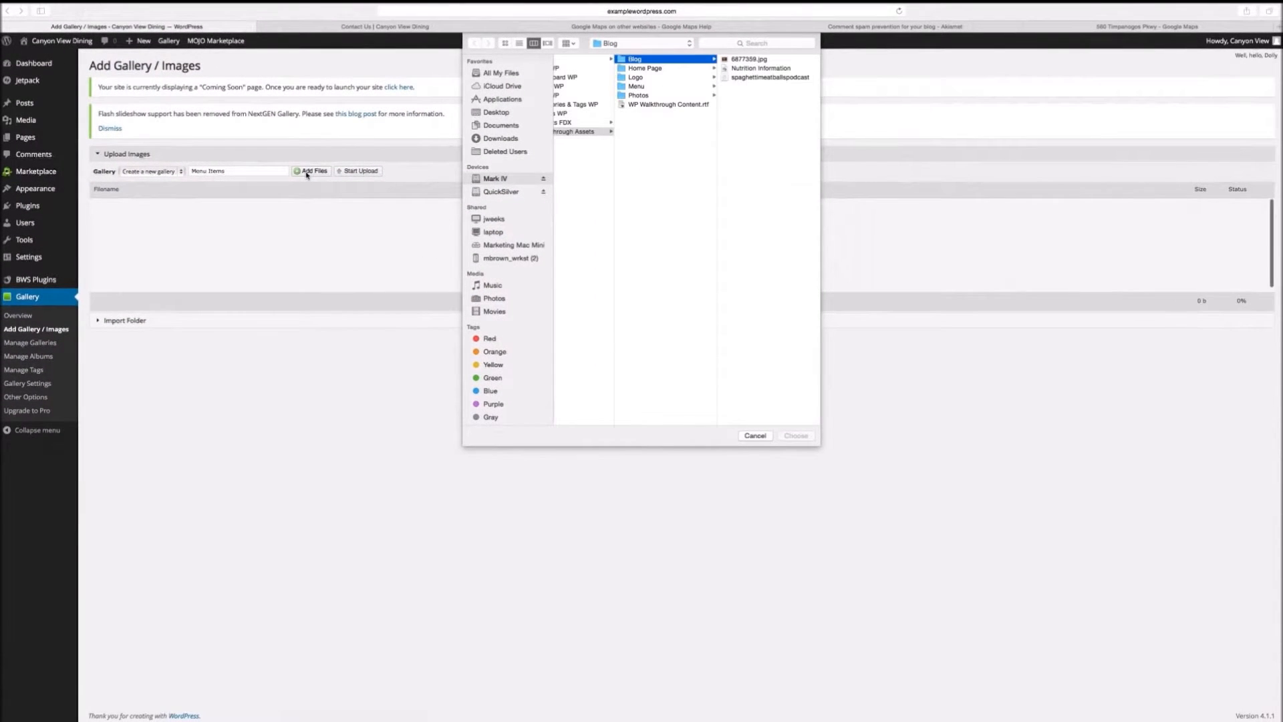
{"action": "left_click", "coordinate": [624, 86]}
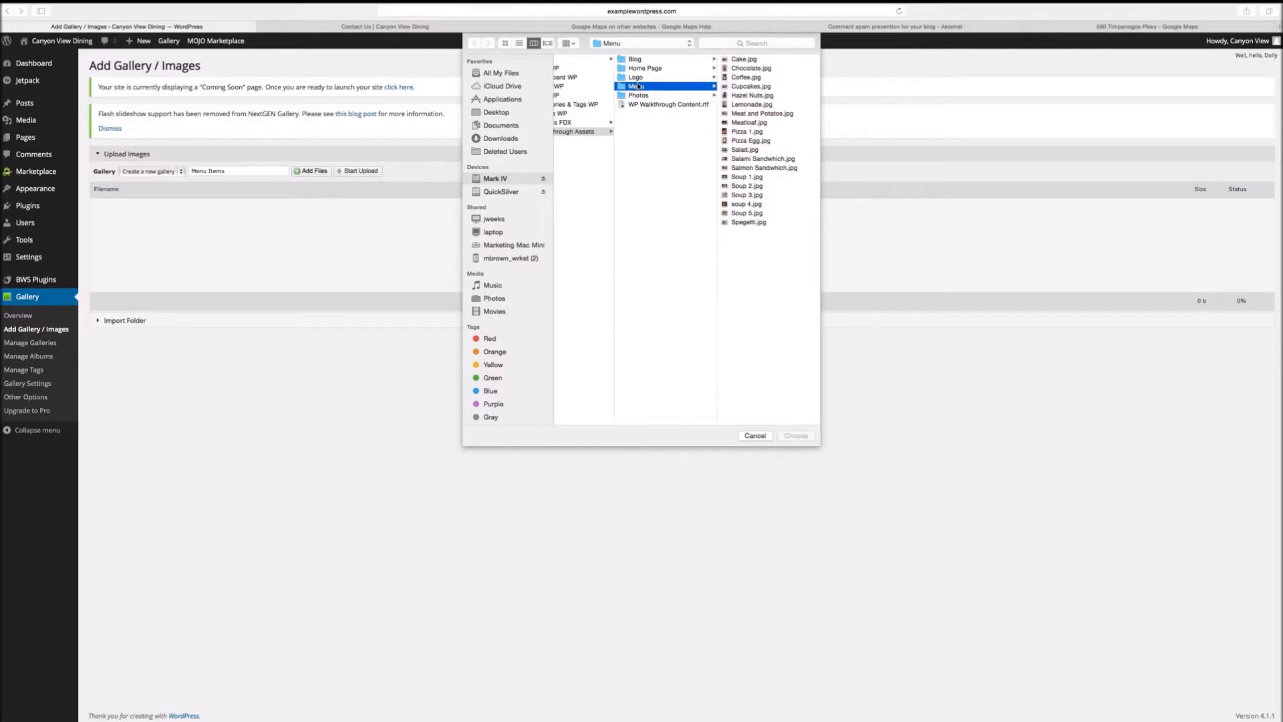
{"action": "left_click", "coordinate": [759, 61]}
{"action": "left_click", "coordinate": [664, 220], "text": "shift"}
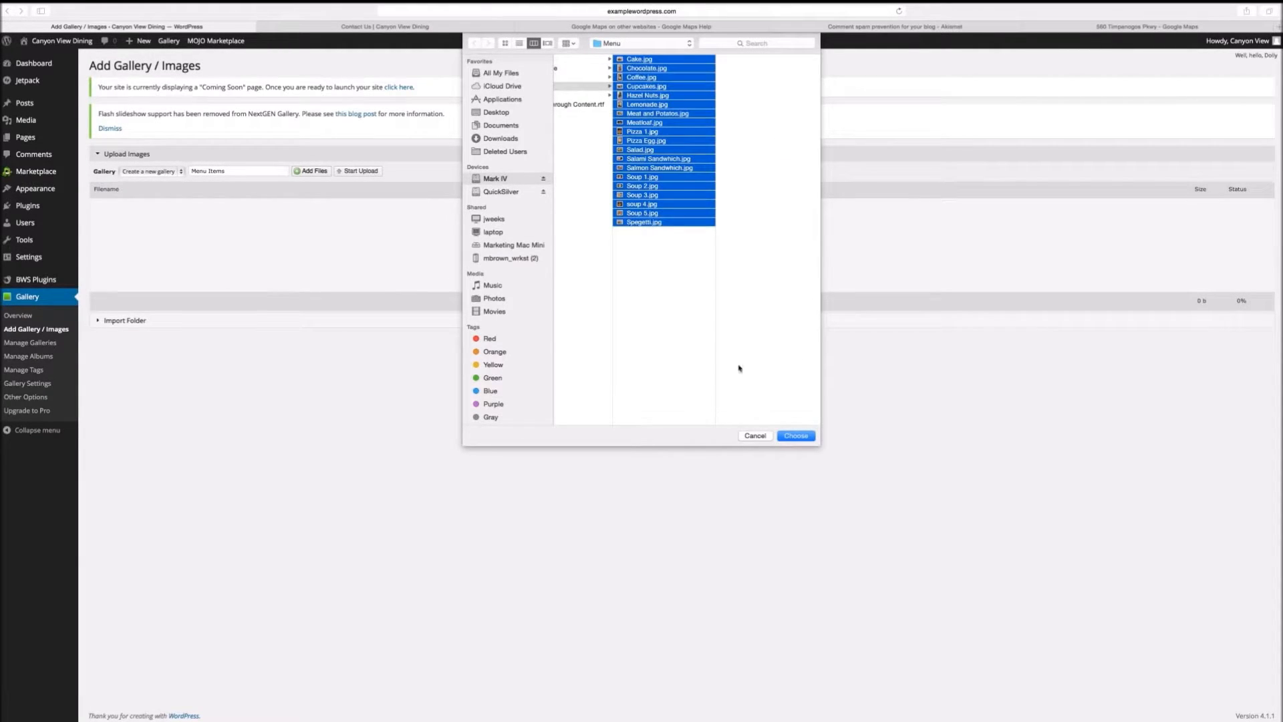
{"action": "left_click", "coordinate": [795, 436]}
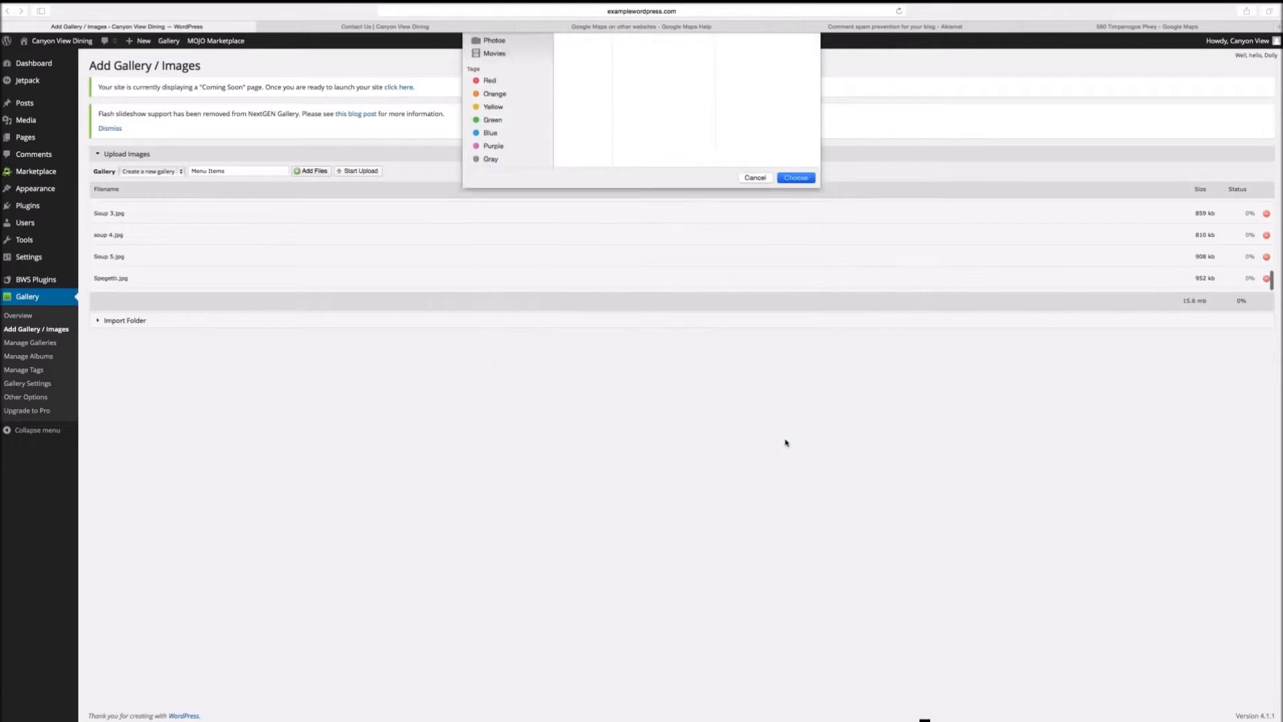
{"action": "left_click", "coordinate": [352, 171]}
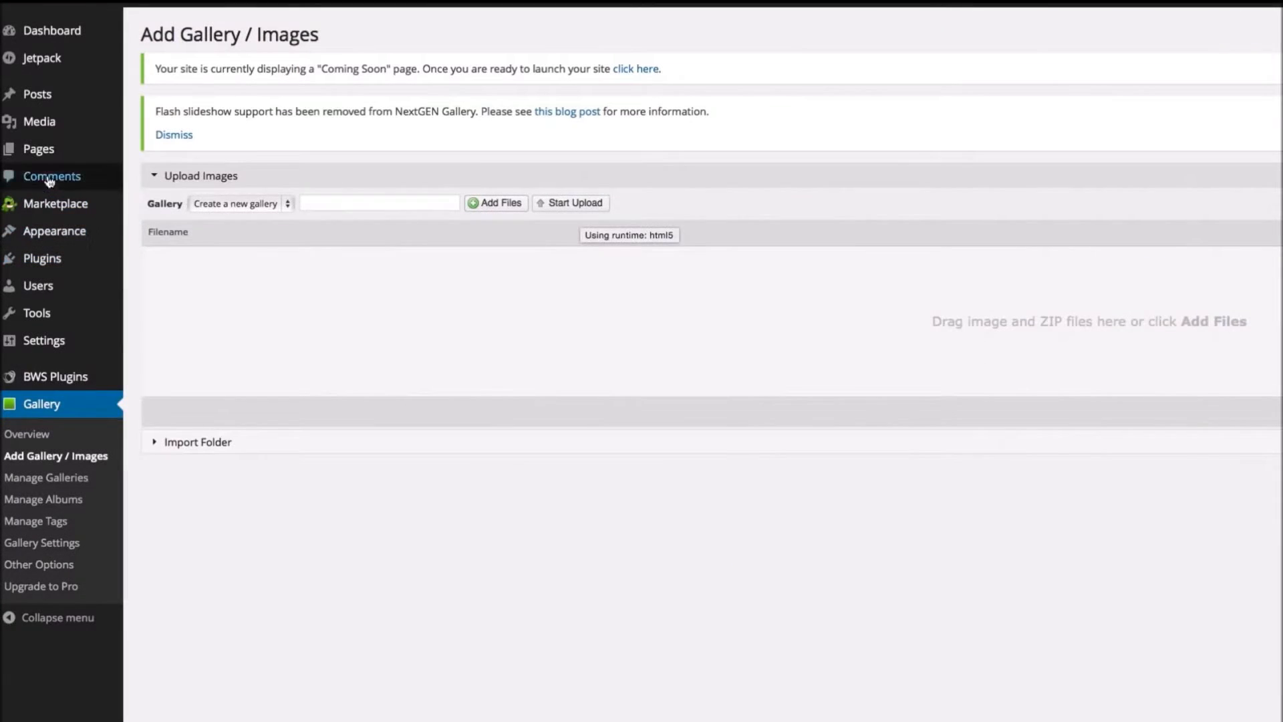
Create a new page titled 'Menu' and open the NextGEN window on its Display Galleries tab.
{"action": "mouse_move", "coordinate": [70, 155]}
{"action": "left_click", "coordinate": [147, 175]}
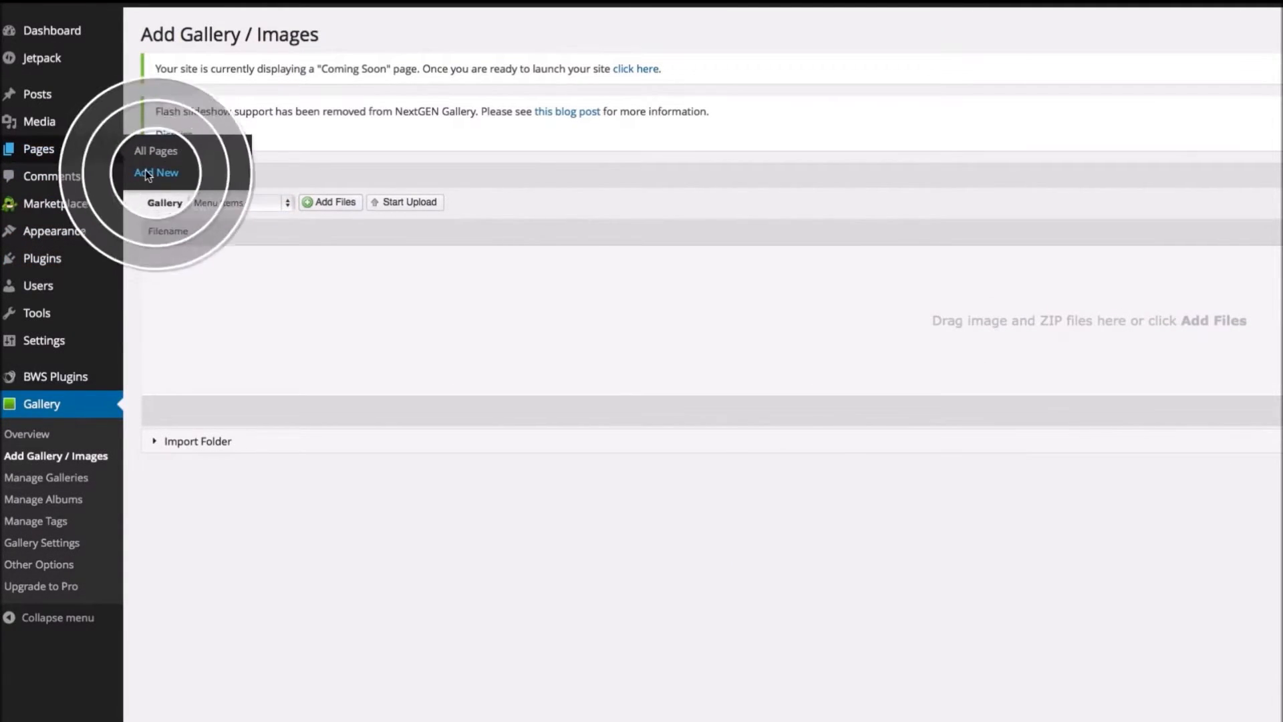
{"action": "type", "text": "Menu"}
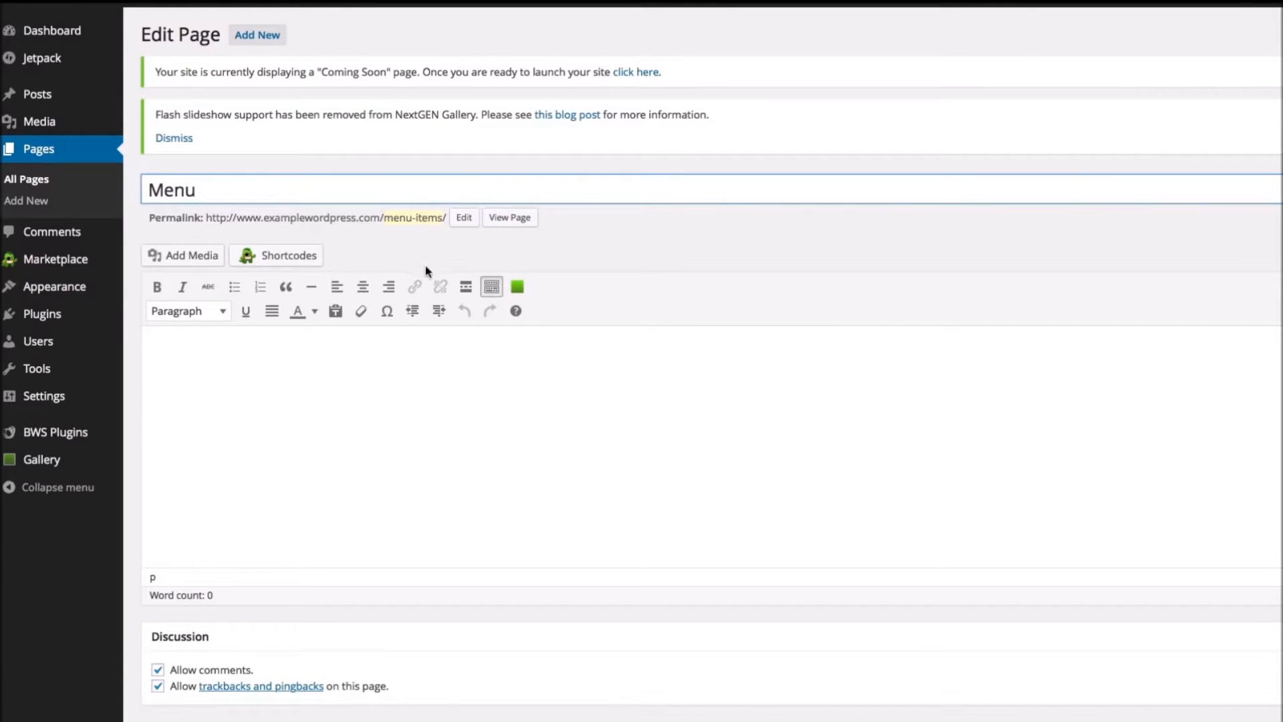
{"action": "left_click", "coordinate": [517, 287]}
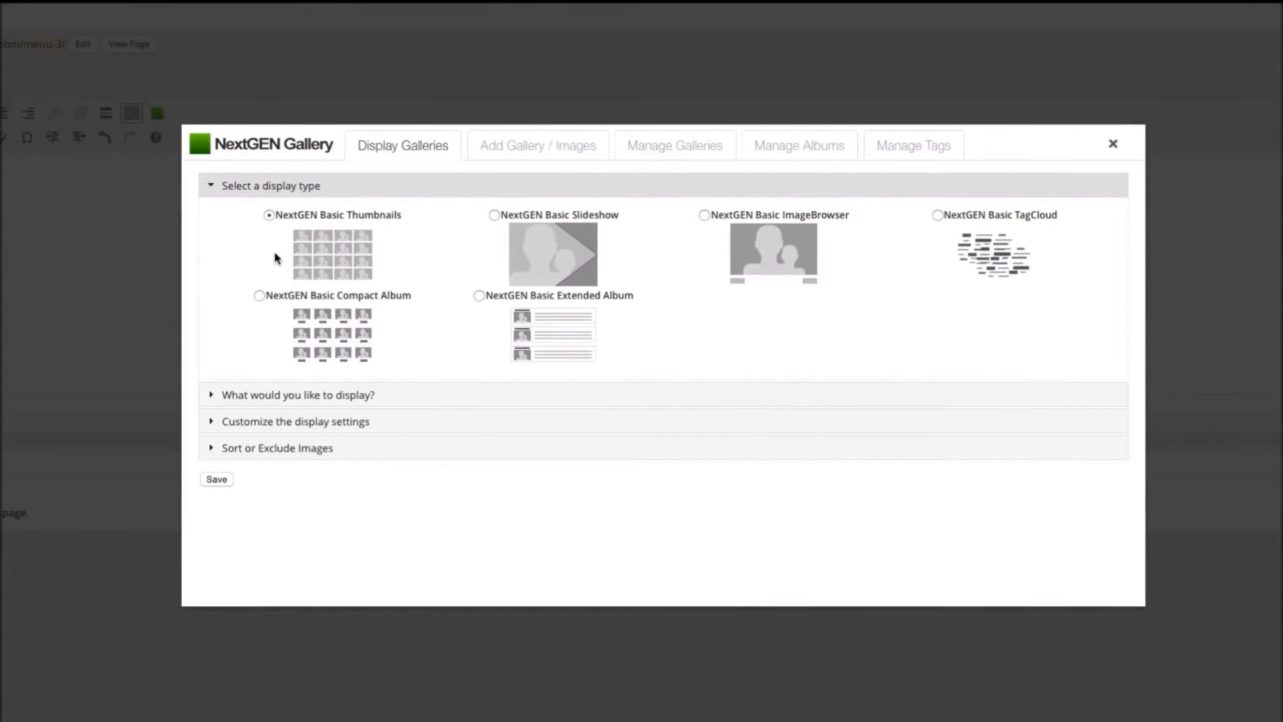
{"action": "left_click", "coordinate": [519, 148]}
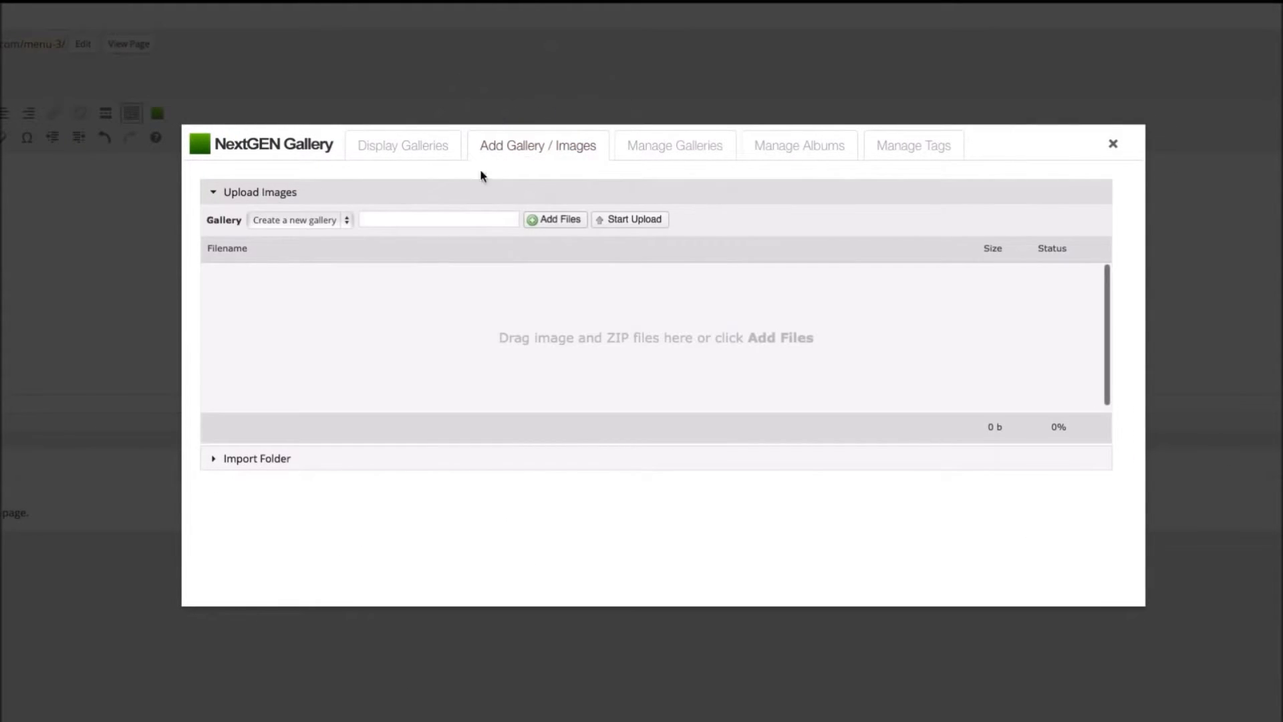
{"action": "left_click", "coordinate": [404, 157]}
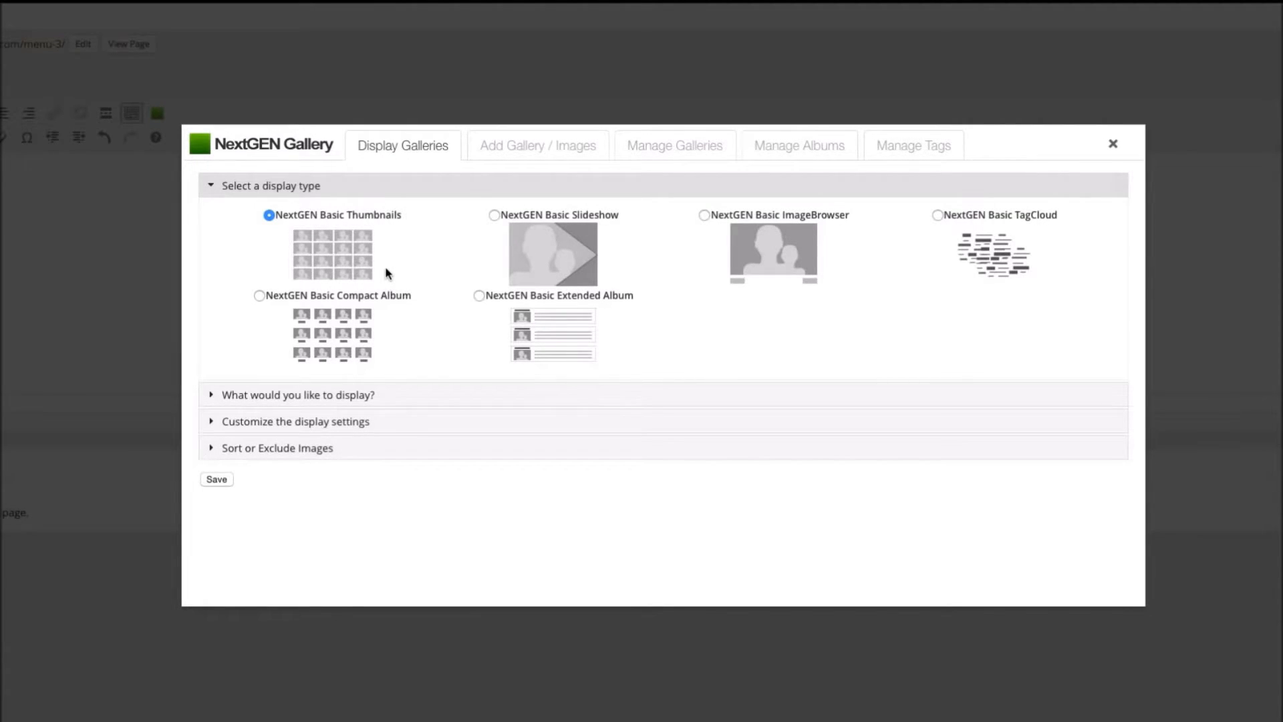
Display the Menu Items gallery with slug 'Canyon View Fine Dining' and expand display customization.
{"action": "left_click", "coordinate": [238, 395]}
{"action": "left_click", "coordinate": [348, 255]}
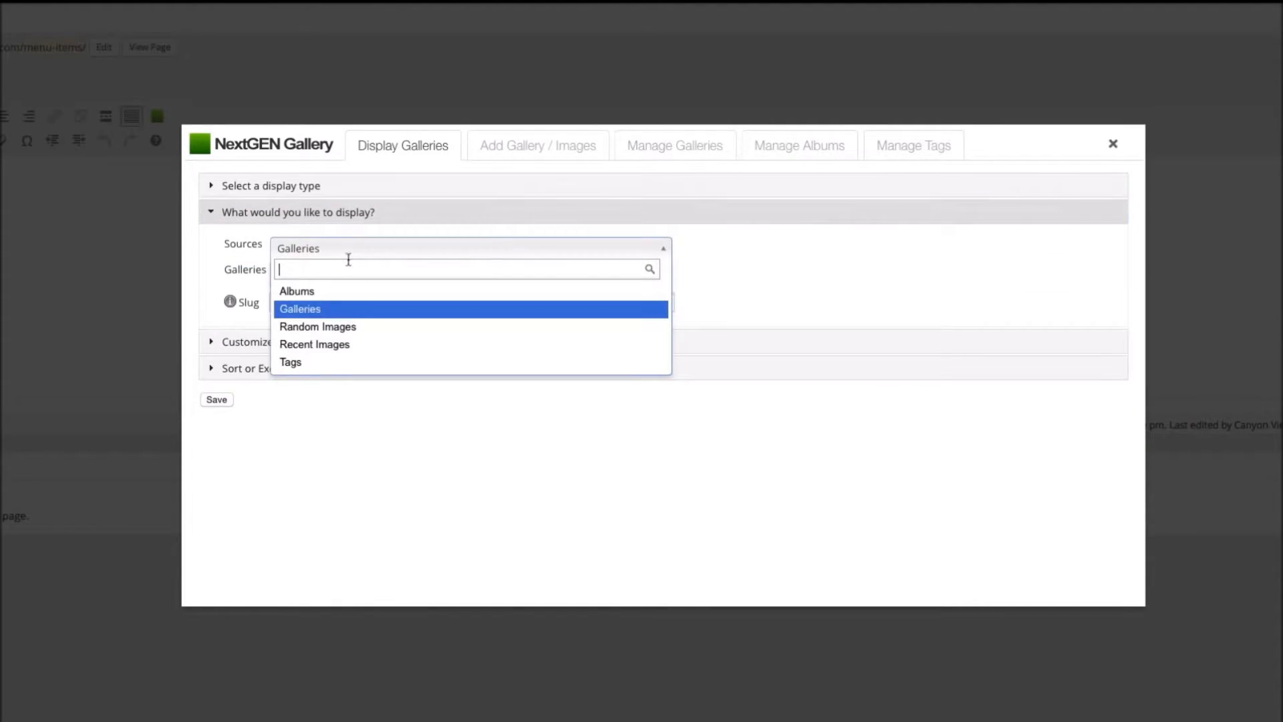
{"action": "left_click", "coordinate": [332, 311]}
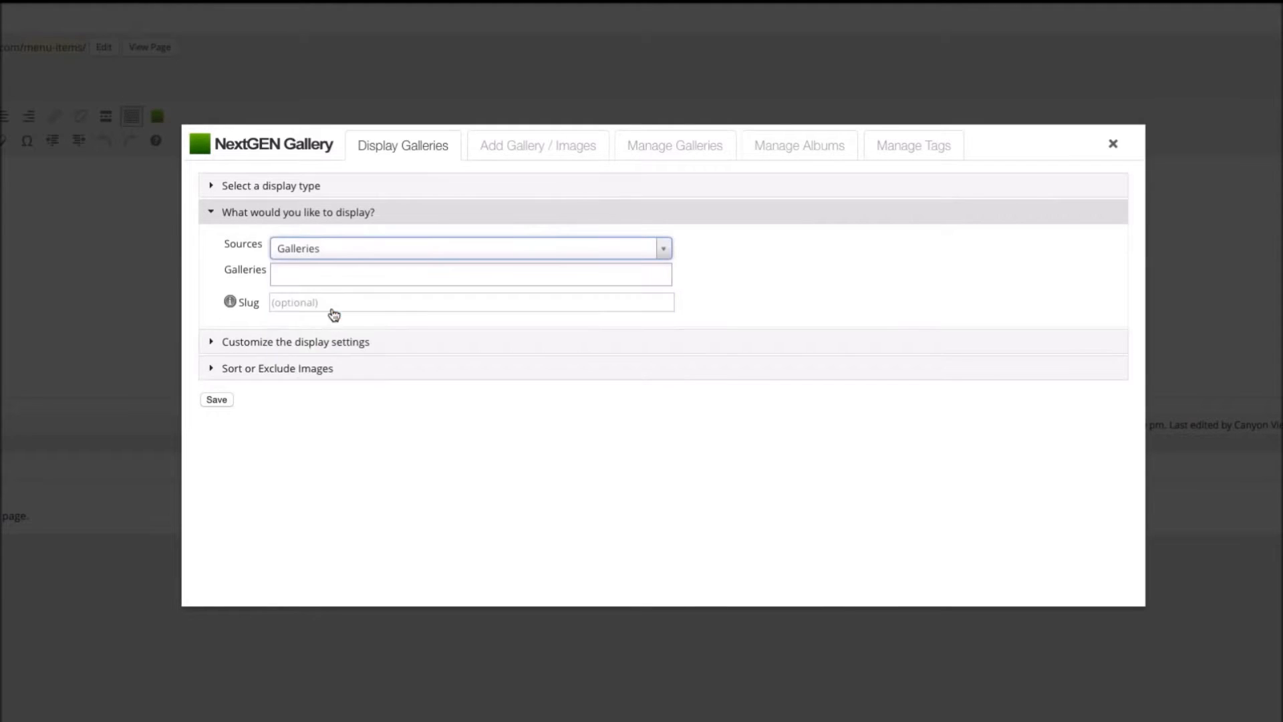
{"action": "left_click", "coordinate": [344, 275]}
{"action": "left_click", "coordinate": [334, 299]}
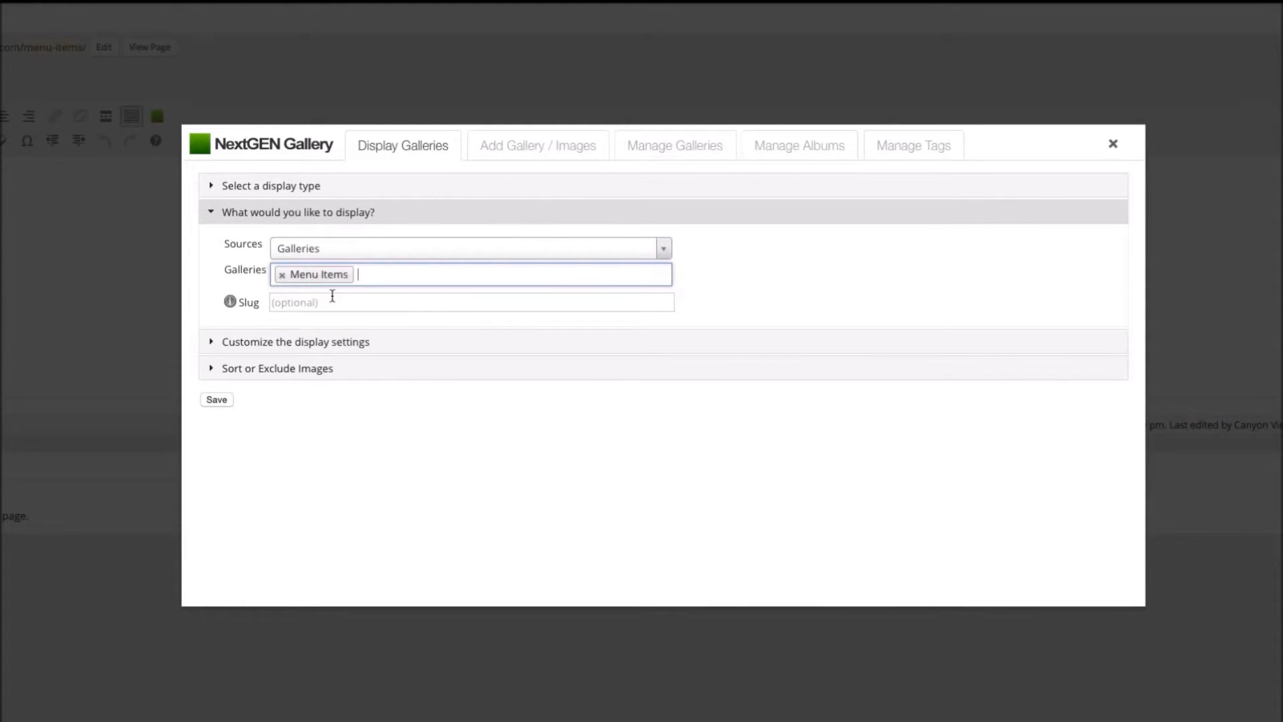
{"action": "left_click", "coordinate": [332, 298]}
{"action": "type", "text": "Canyon View F"}
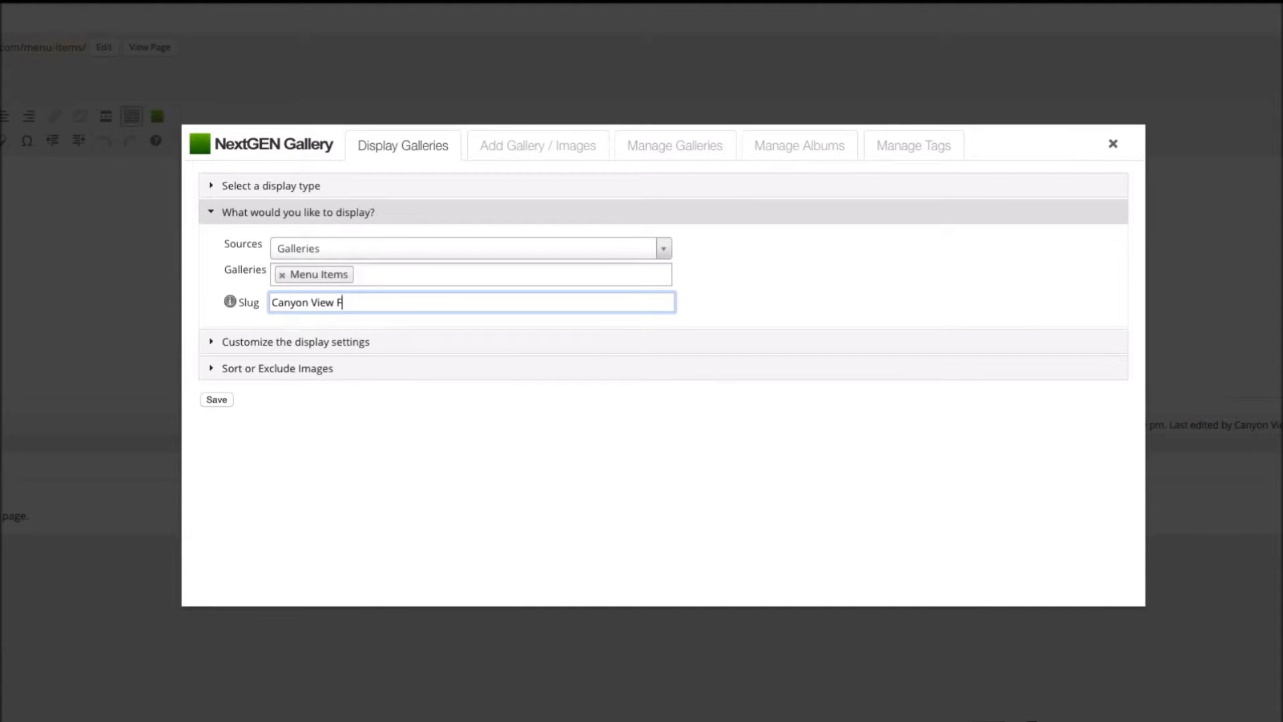
{"action": "type", "text": "ine Dining"}
{"action": "left_click", "coordinate": [314, 342]}
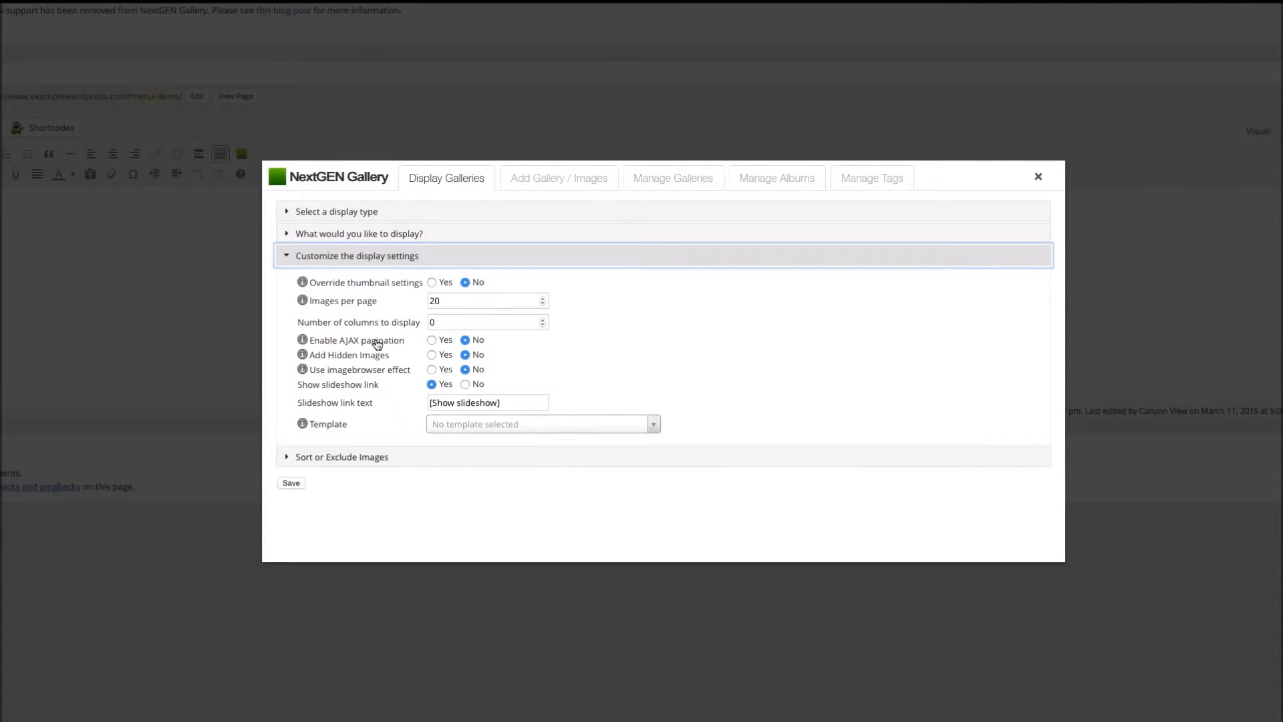
Move the chocolate and muffins photos later, exclude the first photo, and save the settings.
{"action": "left_click", "coordinate": [367, 458]}
{"action": "scroll", "coordinate": [388, 381], "scroll_direction": "down", "scroll_amount": 5}
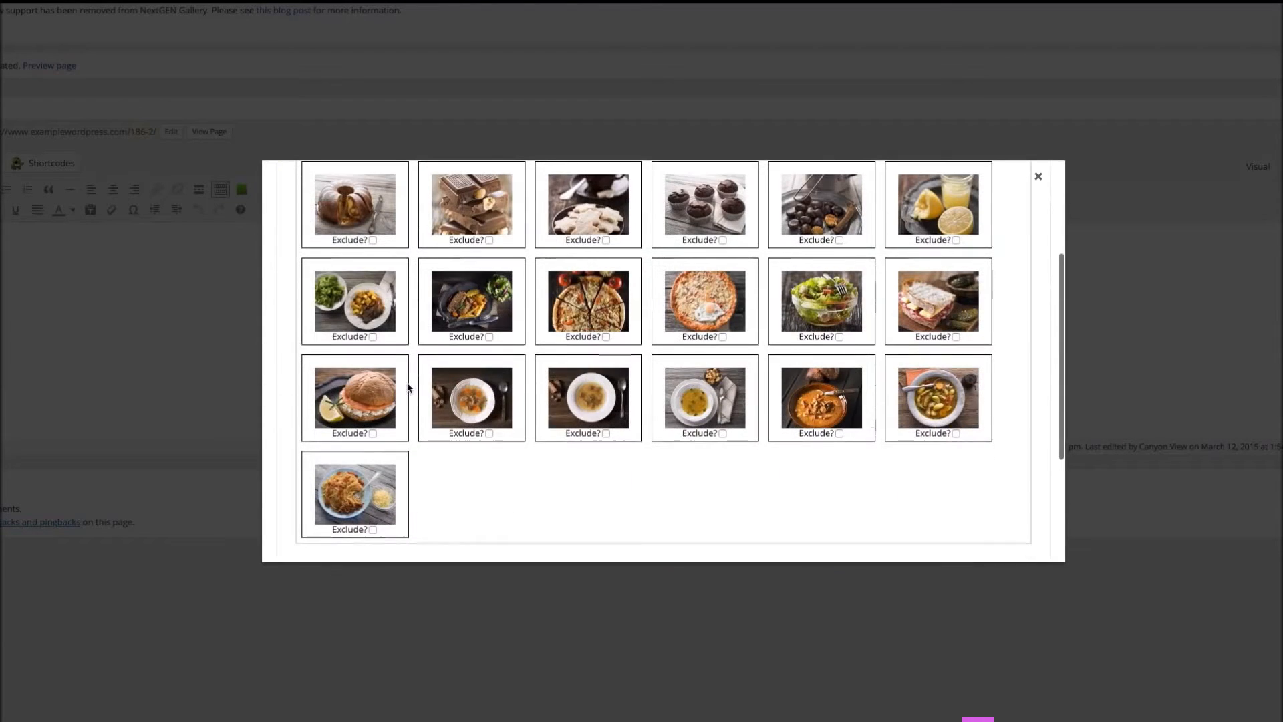
{"action": "left_click_drag", "start_coordinate": [354, 204], "coordinate": [936, 394]}
{"action": "left_click_drag", "start_coordinate": [472, 203], "coordinate": [828, 401]}
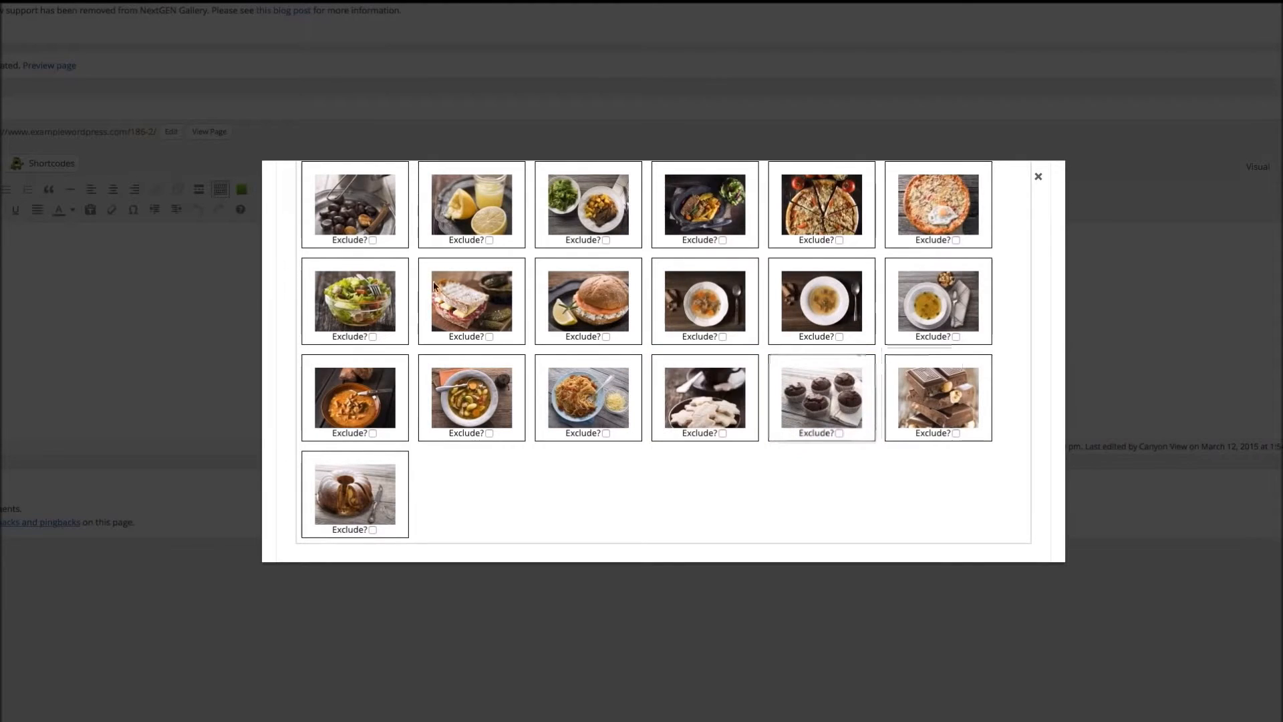
{"action": "left_click", "coordinate": [373, 240]}
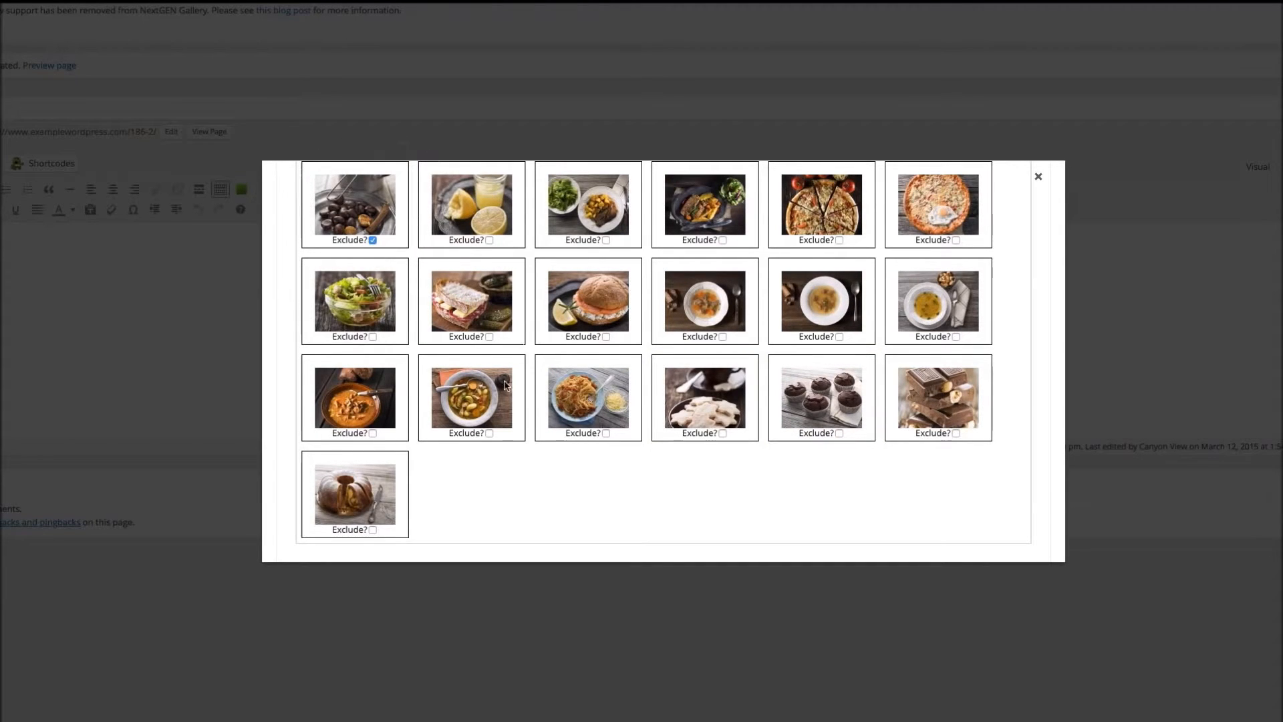
{"action": "scroll", "coordinate": [469, 473], "scroll_direction": "down", "scroll_amount": 3}
{"action": "scroll", "coordinate": [469, 473], "scroll_direction": "down", "scroll_amount": 1}
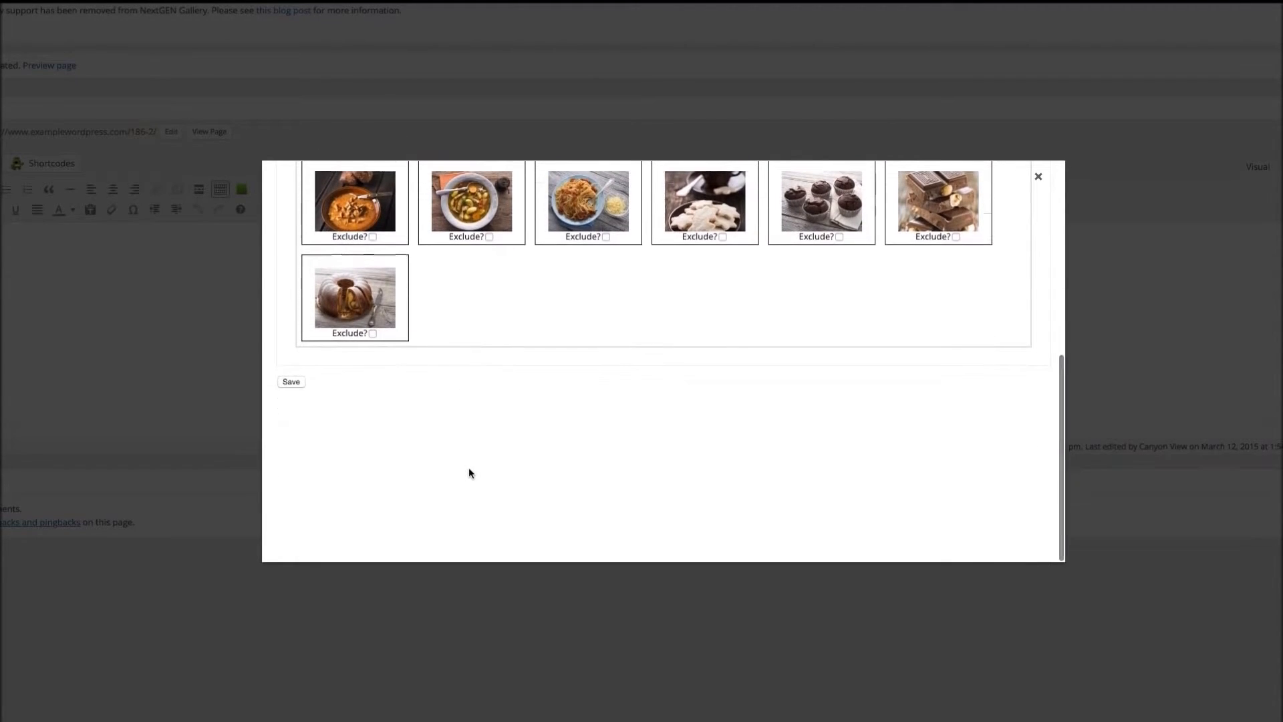
{"action": "left_click", "coordinate": [289, 381]}
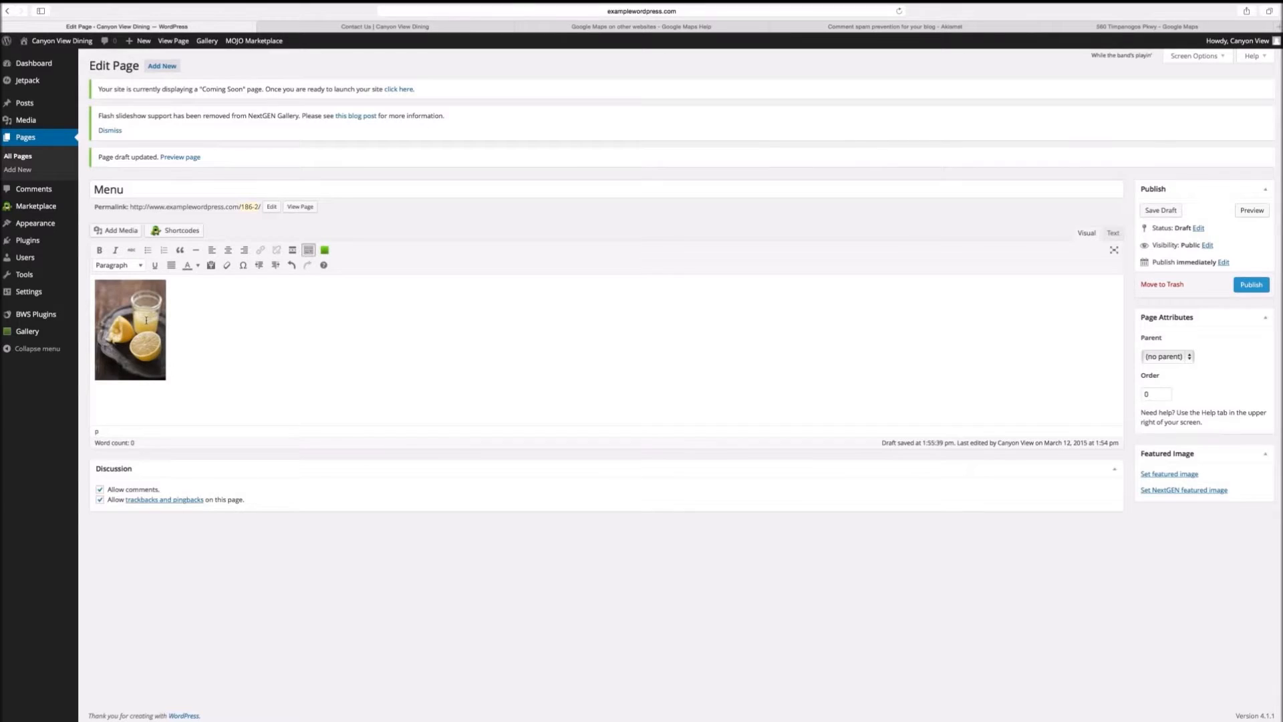
Reopen the inserted gallery's settings to review its photos and order, then close them.
{"action": "double_click", "coordinate": [147, 320]}
{"action": "scroll", "coordinate": [684, 342], "scroll_direction": "down", "scroll_amount": 2}
{"action": "scroll", "coordinate": [684, 342], "scroll_direction": "up", "scroll_amount": 2}
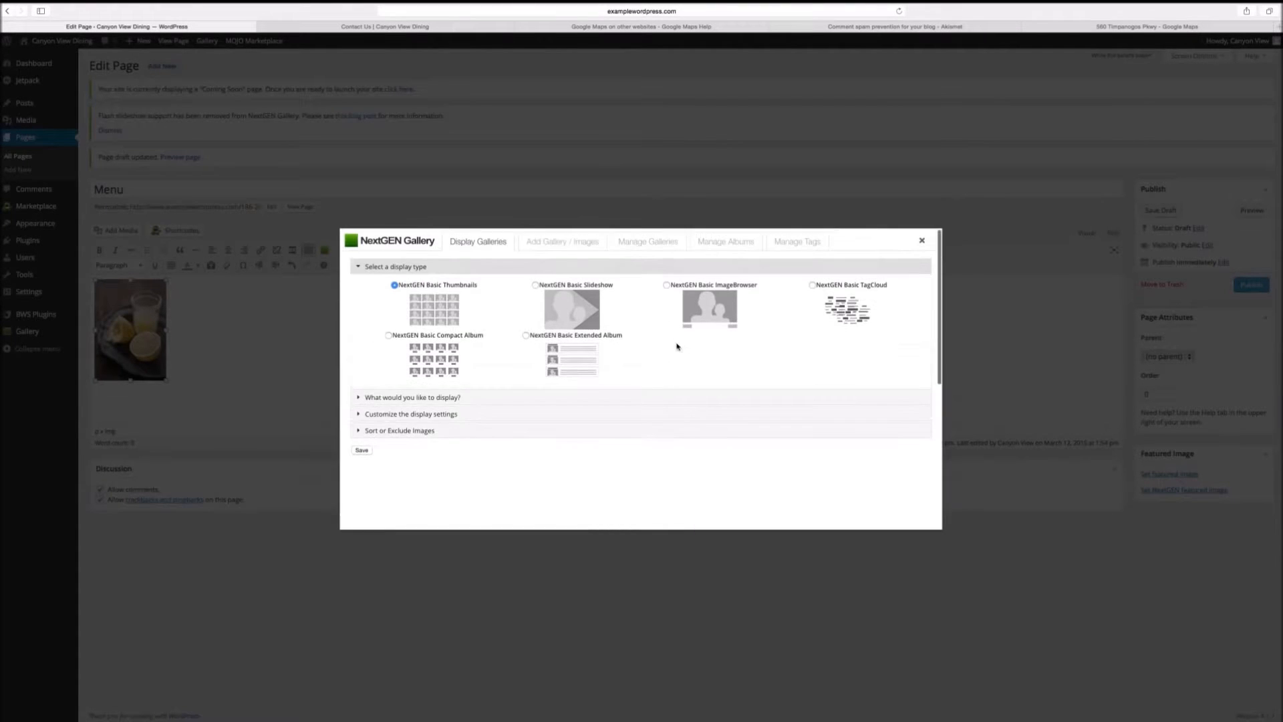
{"action": "left_click", "coordinate": [433, 399]}
{"action": "left_click", "coordinate": [431, 400]}
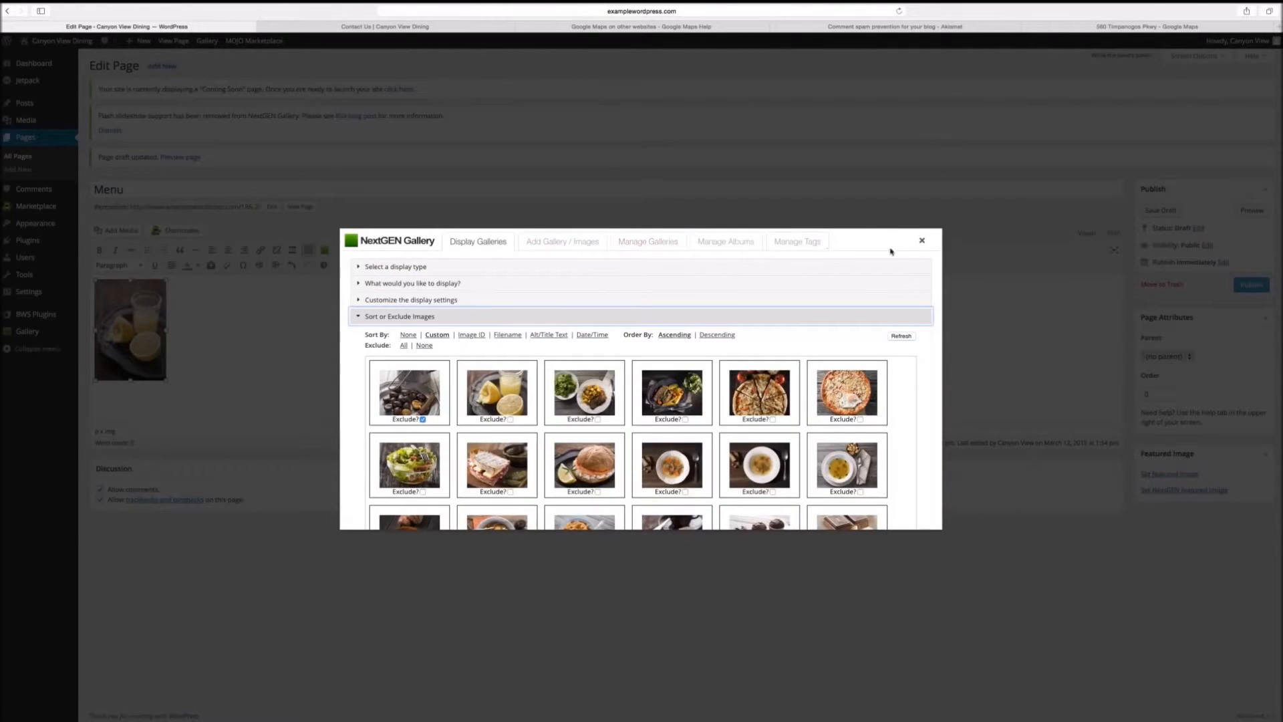
{"action": "left_click", "coordinate": [921, 241]}
Publish the Menu page and step through its gallery photos in the lightbox, starting with the lemon.
{"action": "left_click", "coordinate": [1252, 284]}
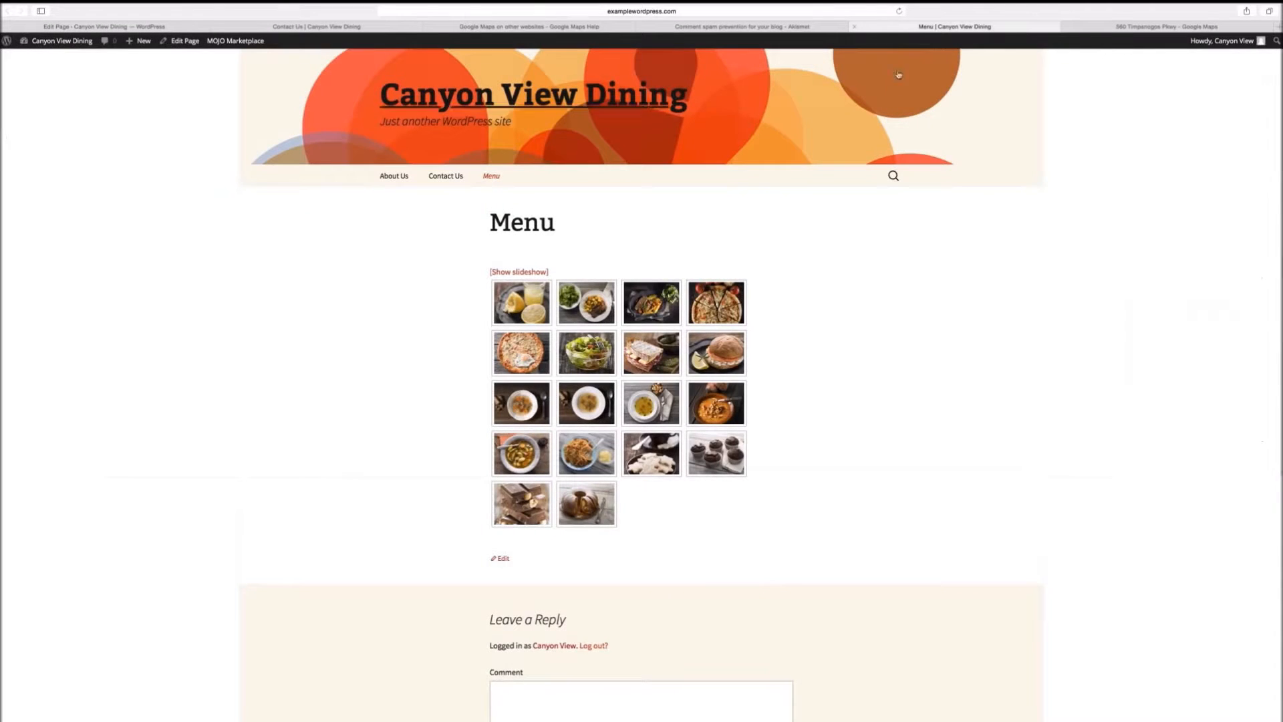
{"action": "left_click", "coordinate": [502, 298]}
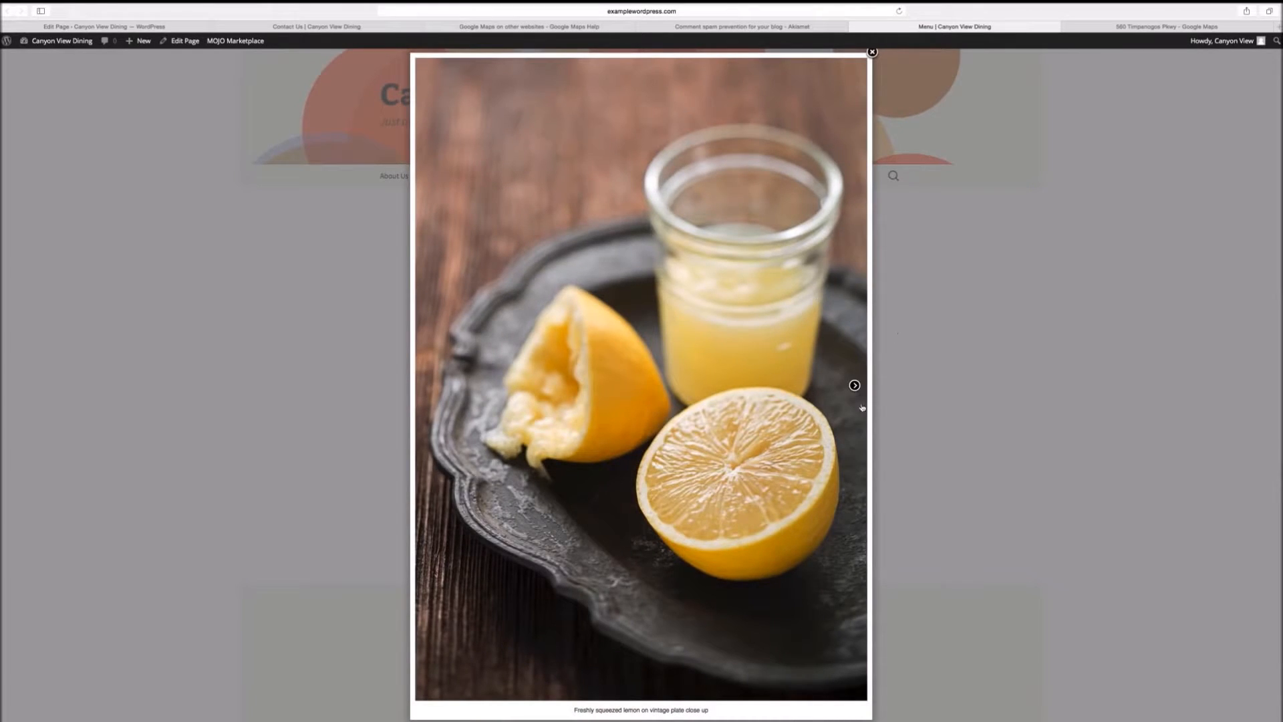
{"action": "left_click", "coordinate": [854, 386]}
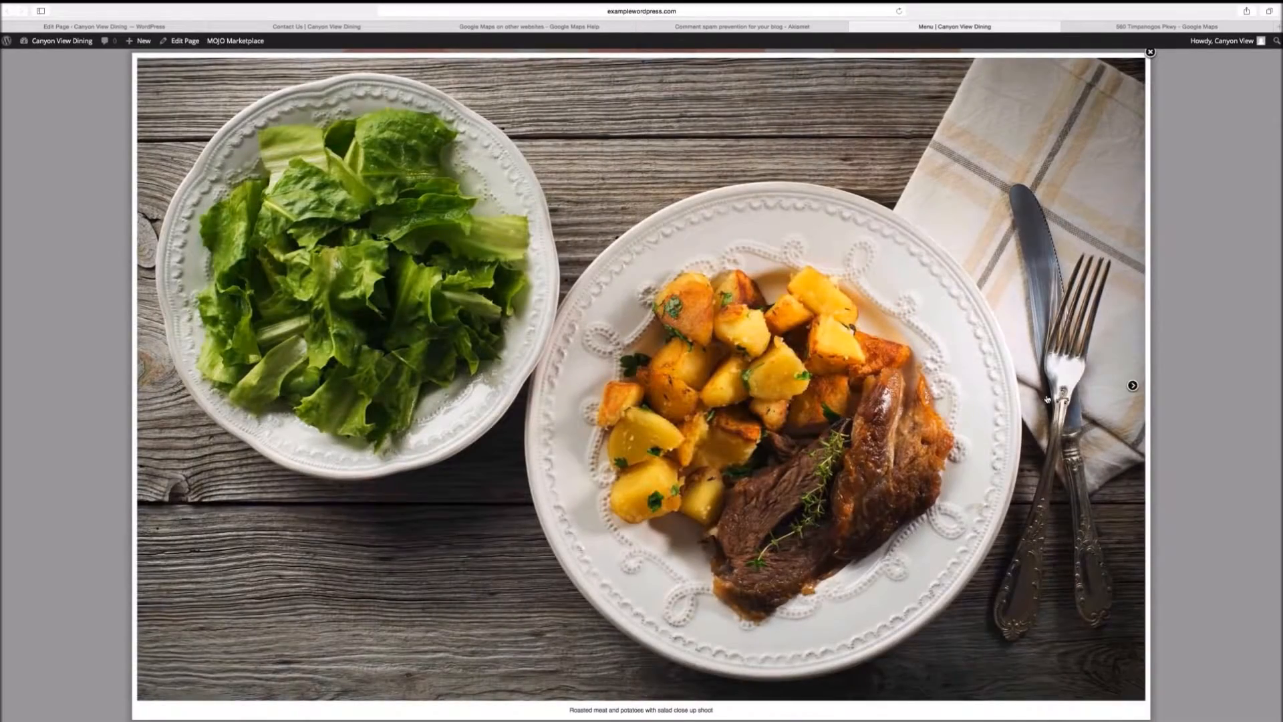
{"action": "left_click", "coordinate": [1132, 386]}
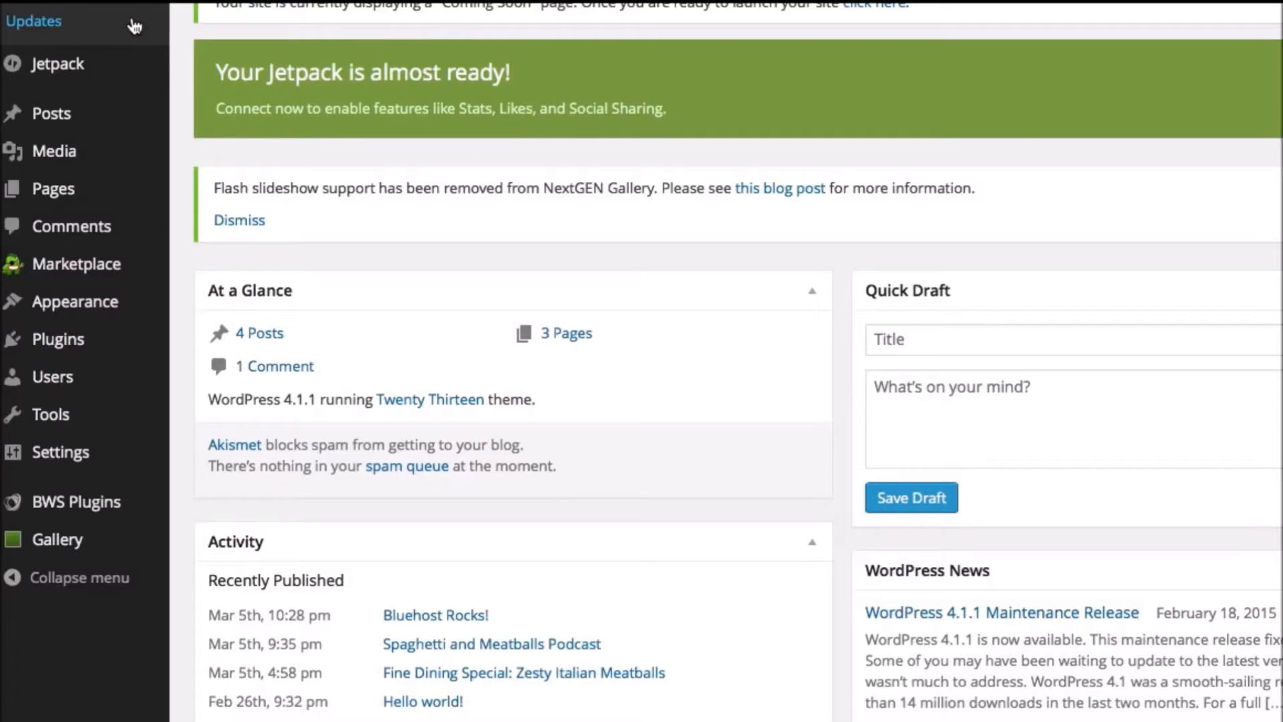
View the details of the active Twenty Thirteen theme under Appearance > Themes.
{"action": "left_click", "coordinate": [111, 316]}
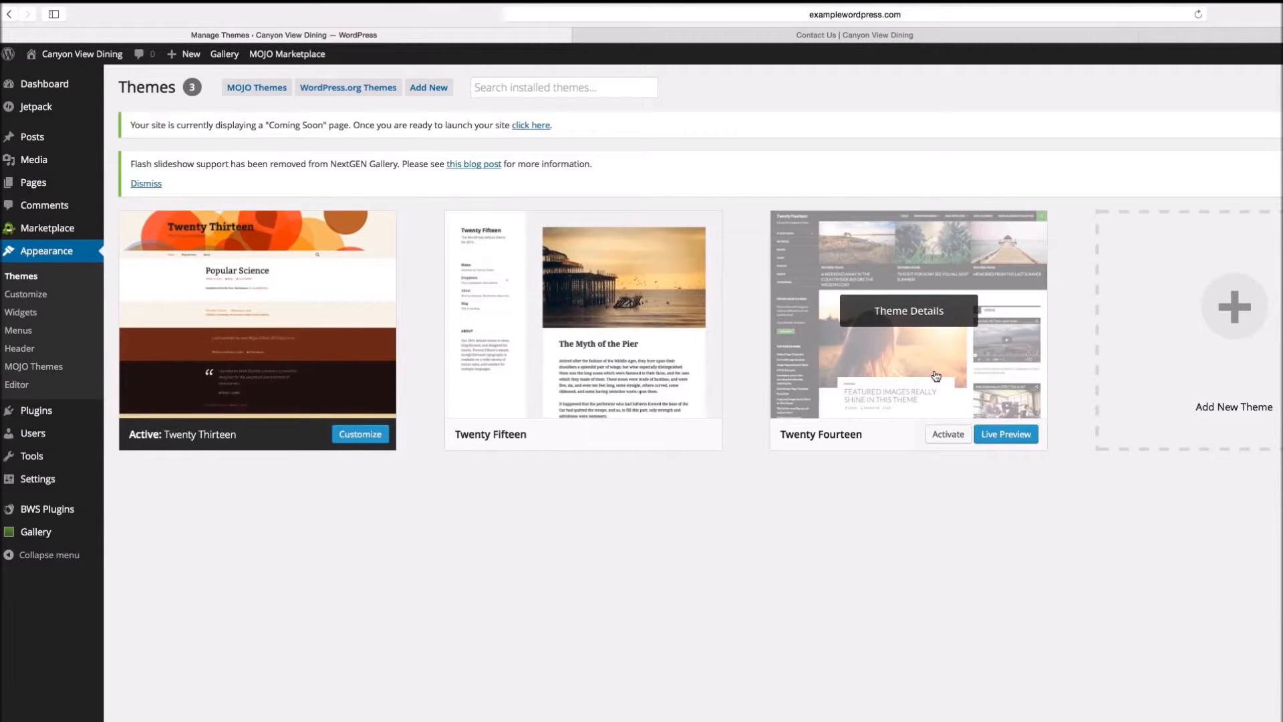
{"action": "left_click", "coordinate": [336, 347]}
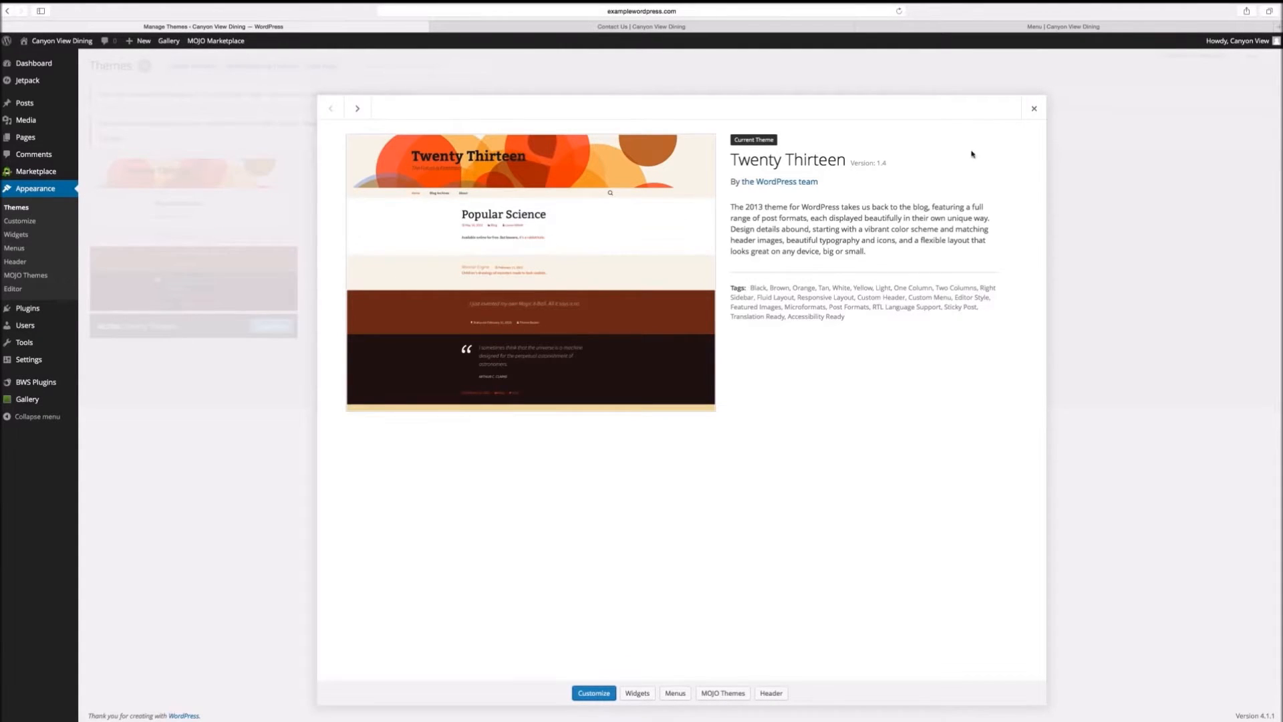
{"action": "left_click", "coordinate": [1034, 108]}
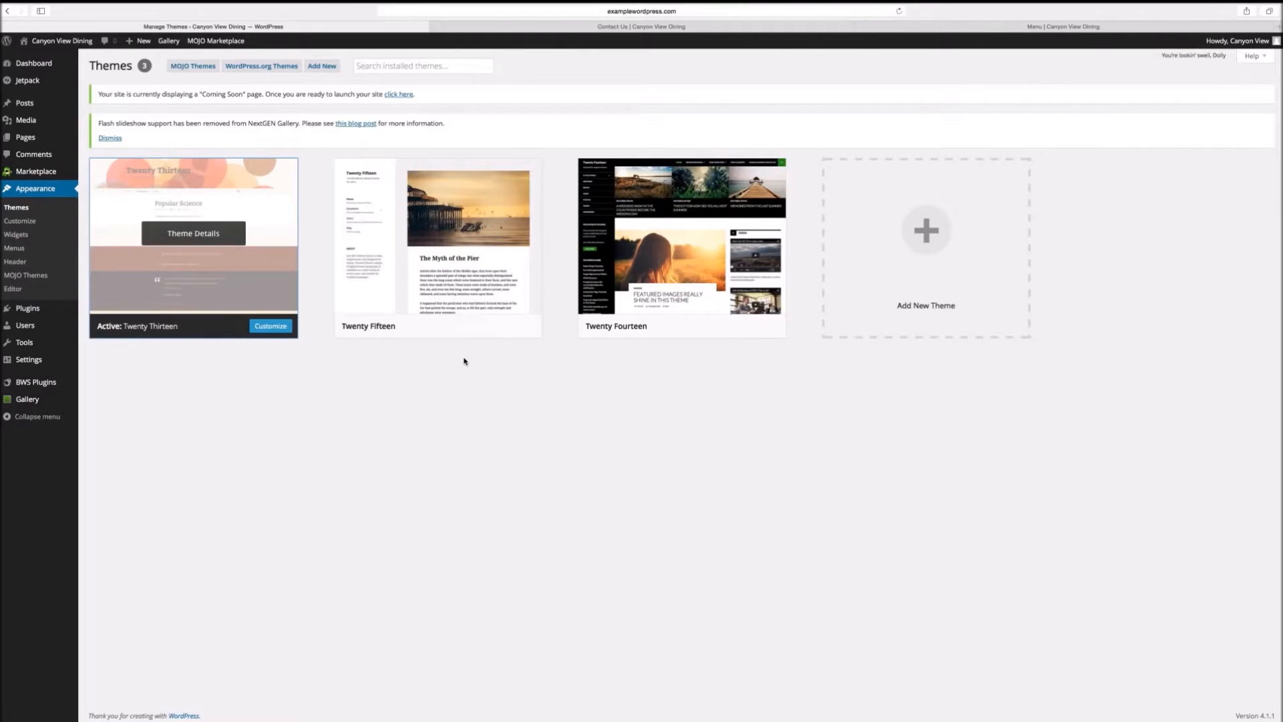
Live-preview Twenty Fifteen, close the preview, and go to the WordPress.org themes directory.
{"action": "mouse_move", "coordinate": [493, 331]}
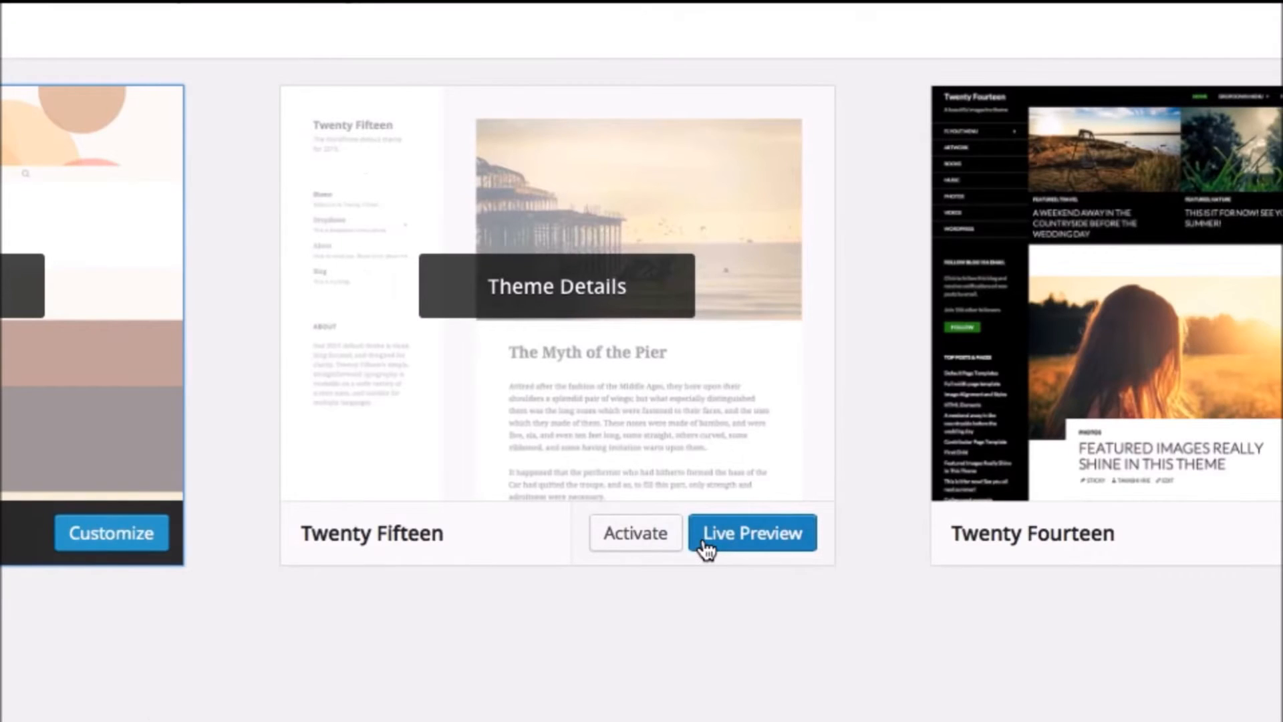
{"action": "left_click", "coordinate": [705, 545]}
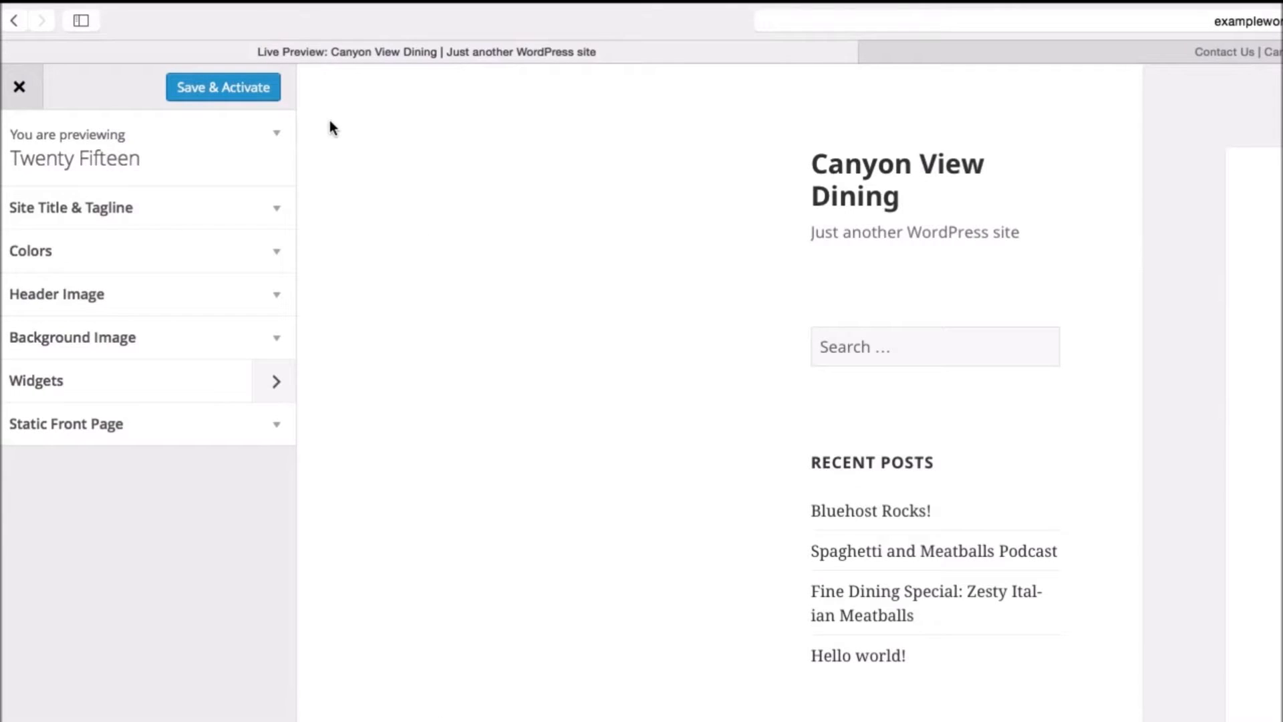
{"action": "left_click", "coordinate": [20, 86]}
{"action": "mouse_move", "coordinate": [22, 97]}
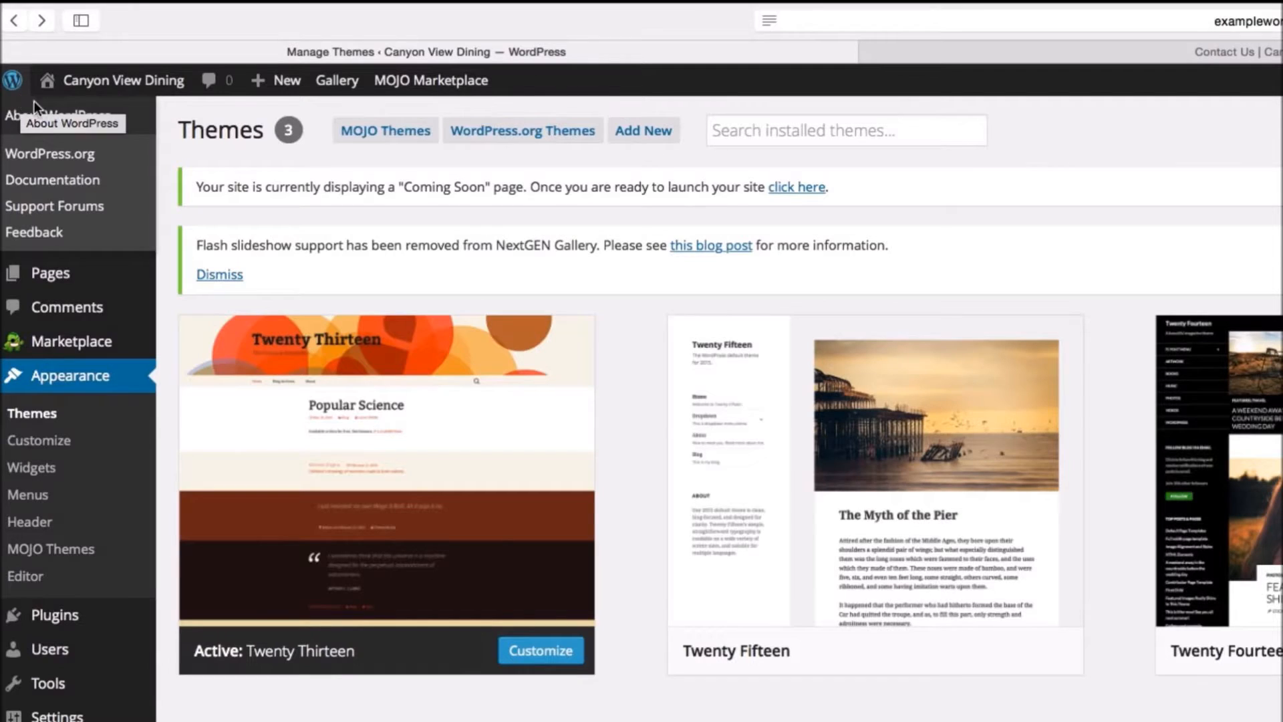
{"action": "left_click", "coordinate": [517, 129]}
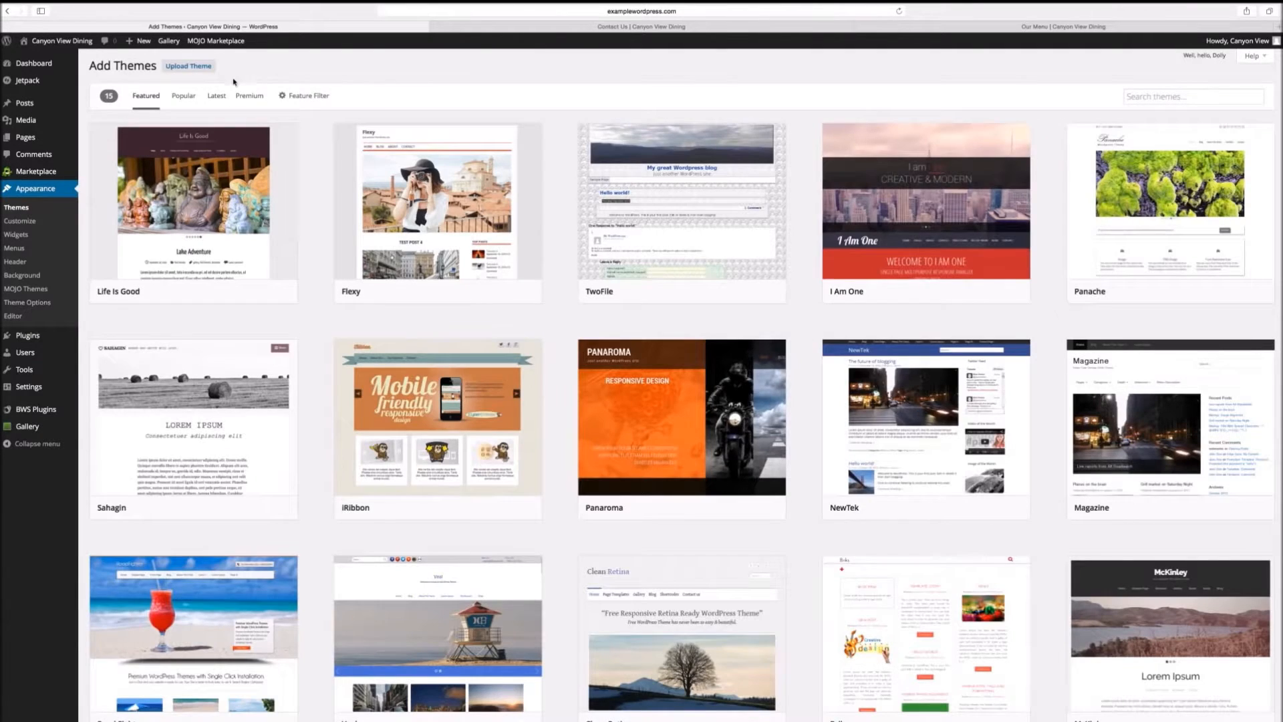
Browse the Featured, Popular and Latest theme listings.
{"action": "left_click", "coordinate": [154, 101]}
{"action": "left_click", "coordinate": [184, 96]}
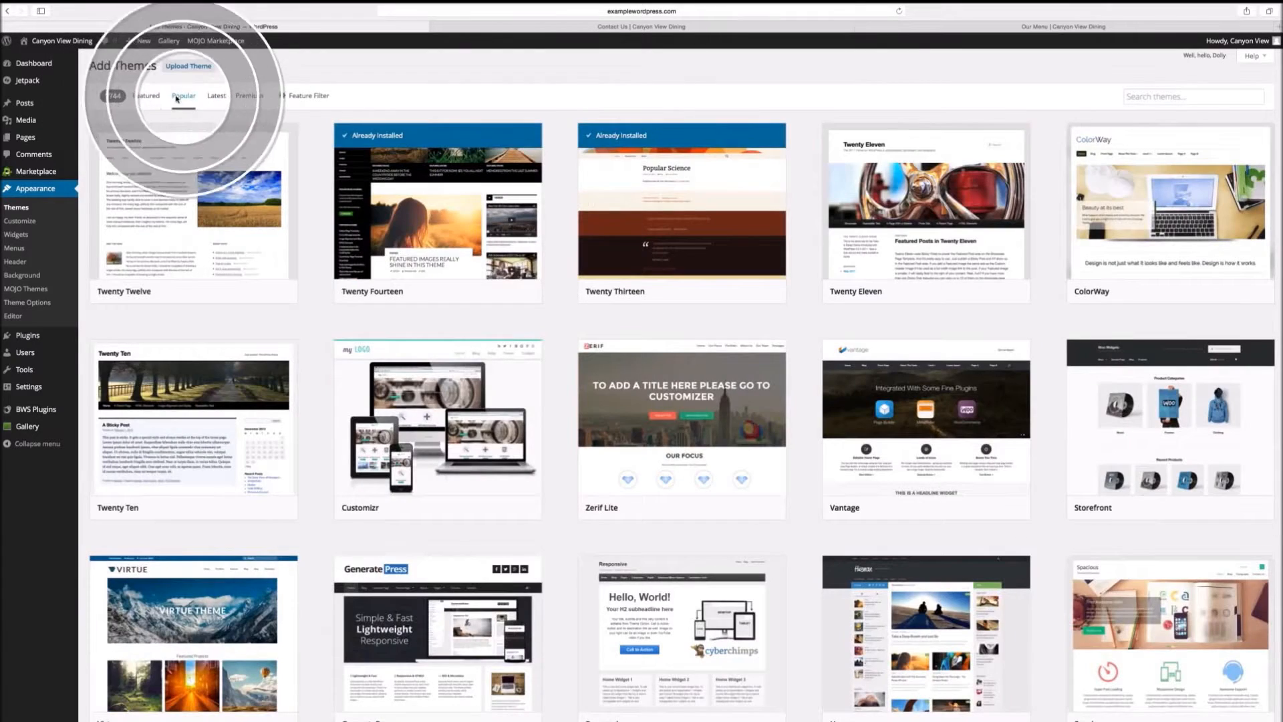
{"action": "left_click", "coordinate": [214, 97]}
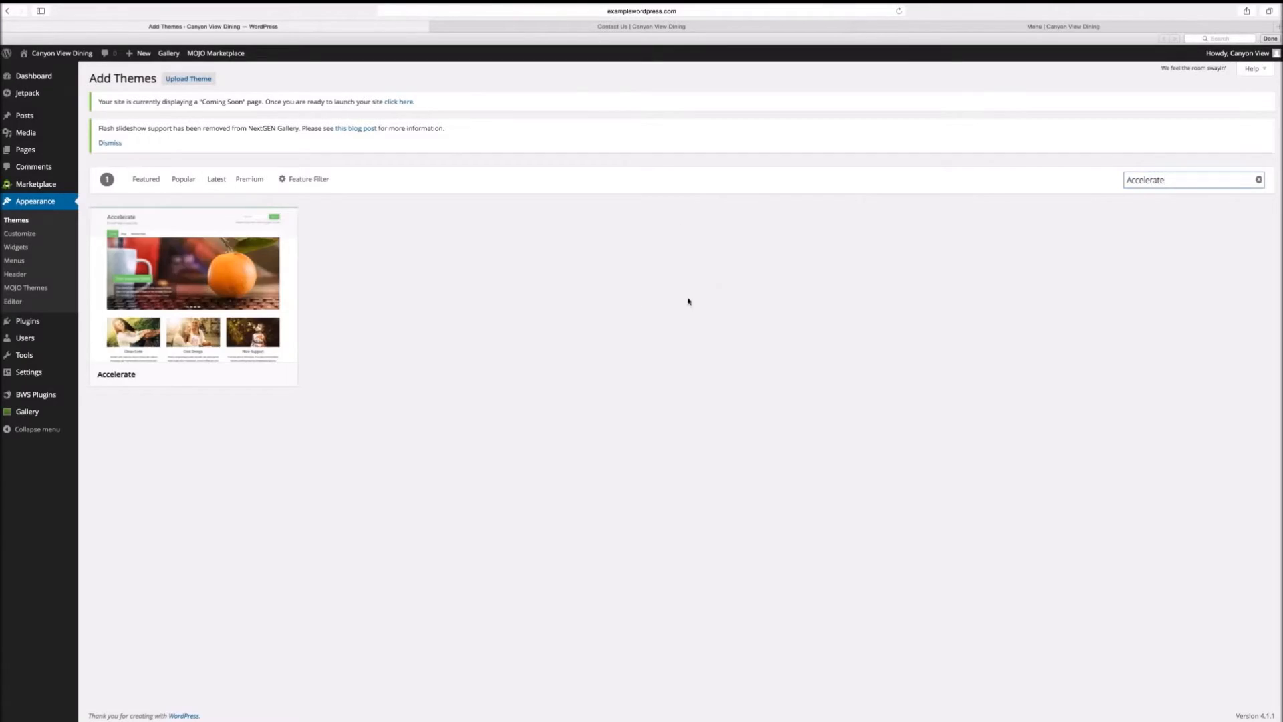
Preview the Accelerate theme and install it.
{"action": "mouse_move", "coordinate": [127, 319]}
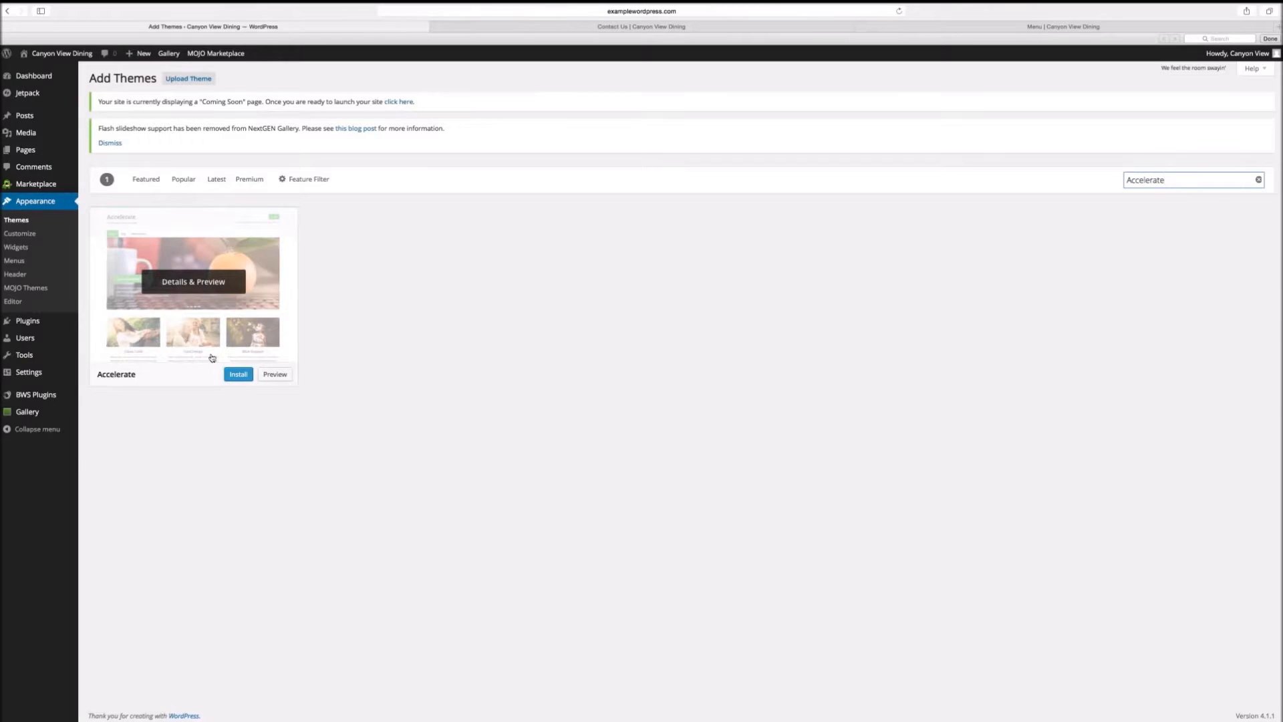
{"action": "left_click", "coordinate": [275, 375]}
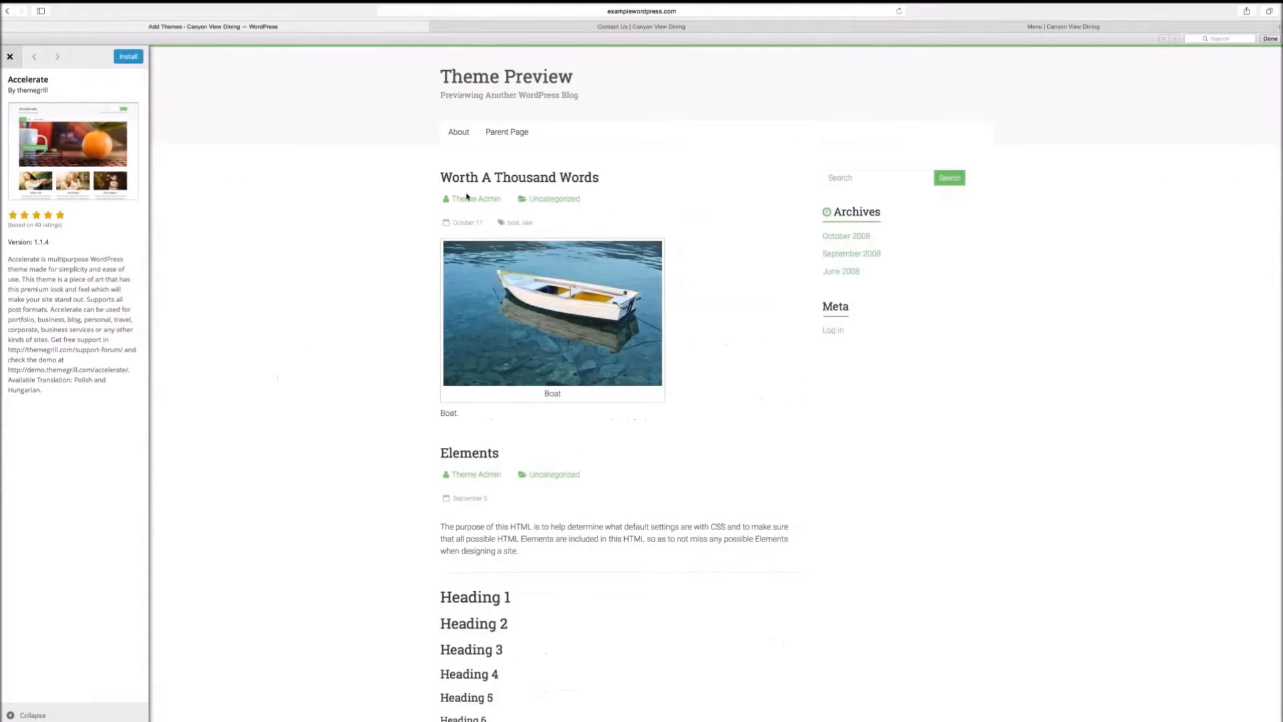
{"action": "left_click", "coordinate": [135, 60]}
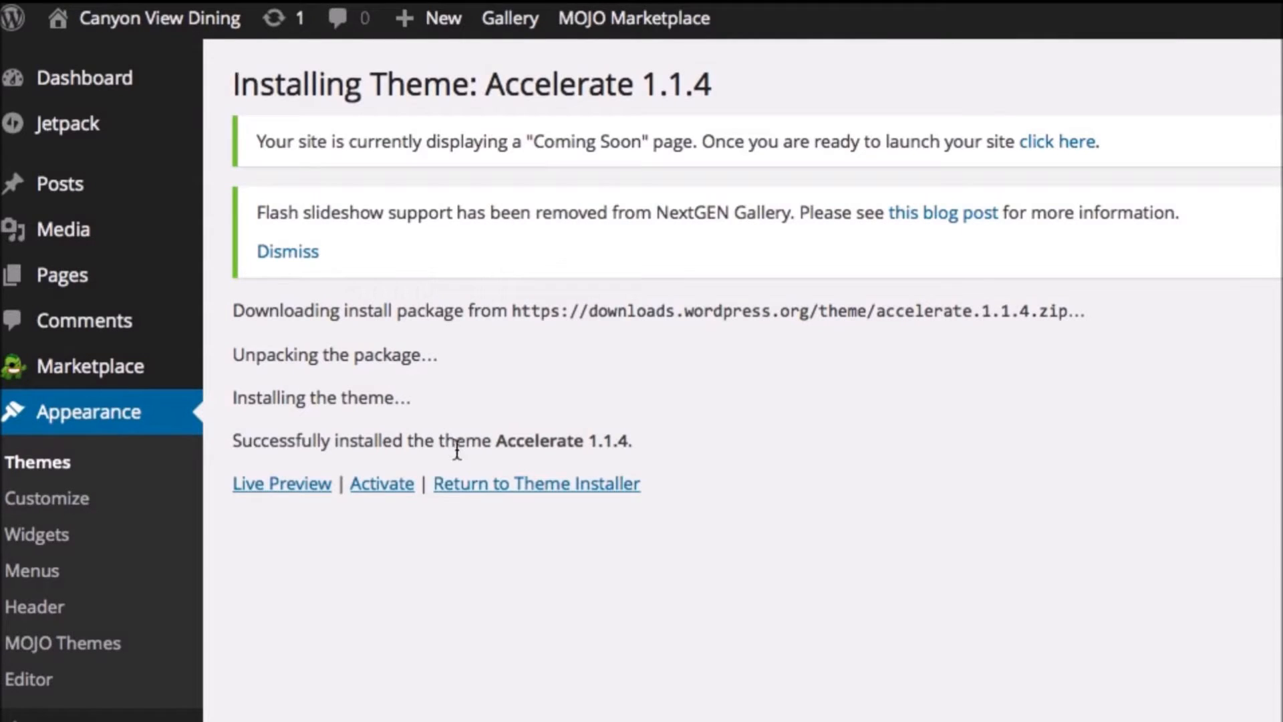
Live-preview the site in Accelerate, Save & Activate it, and view the live site.
{"action": "left_click", "coordinate": [291, 486]}
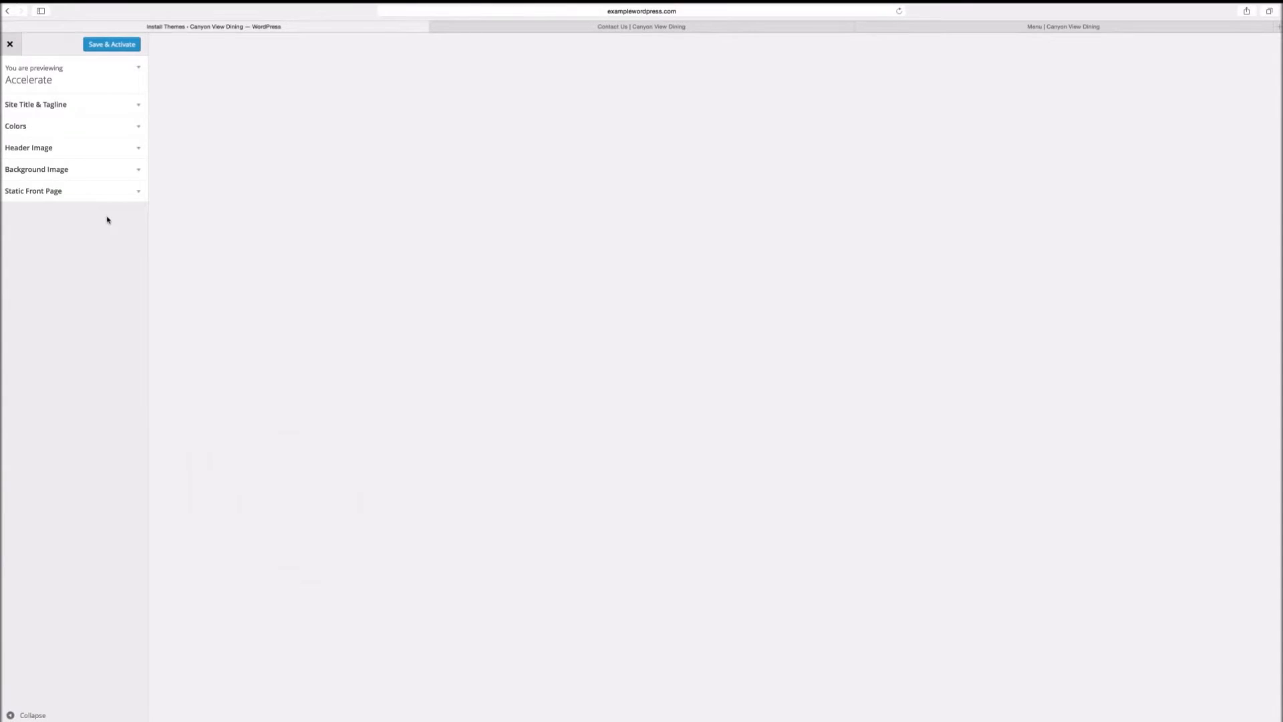
{"action": "scroll", "coordinate": [263, 241], "scroll_direction": "down", "scroll_amount": 6}
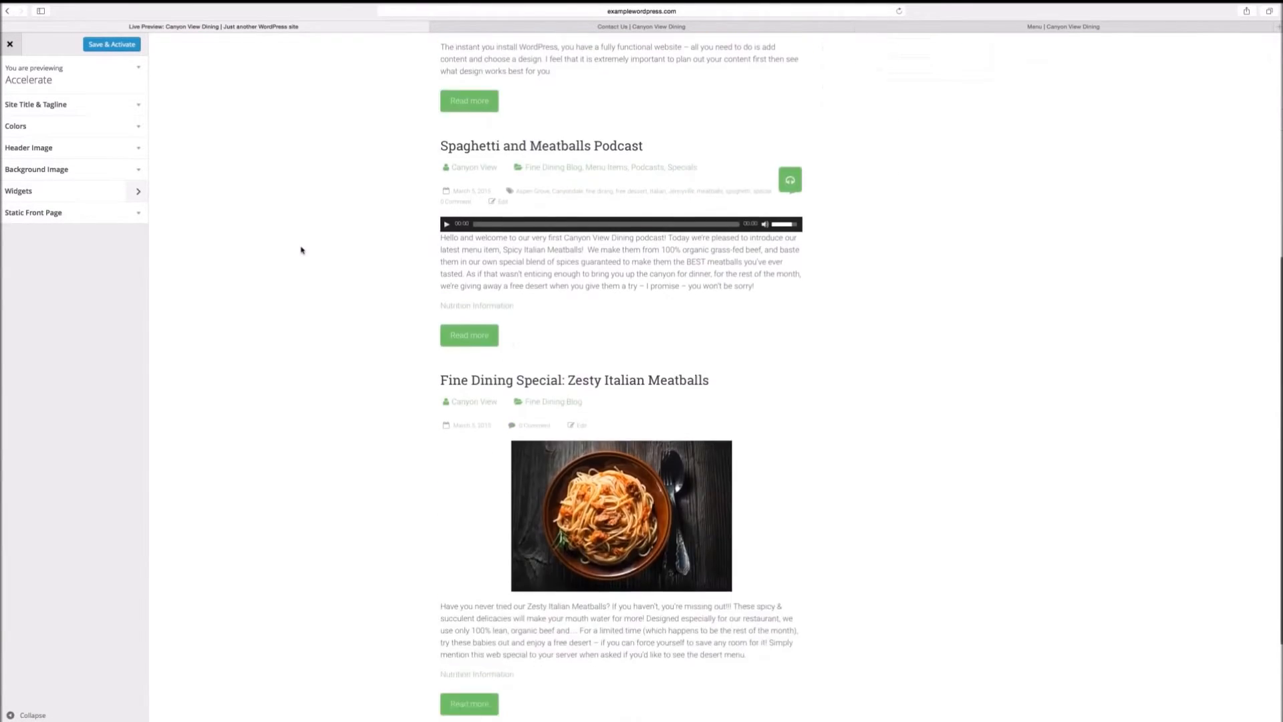
{"action": "scroll", "coordinate": [301, 250], "scroll_direction": "up", "scroll_amount": 6}
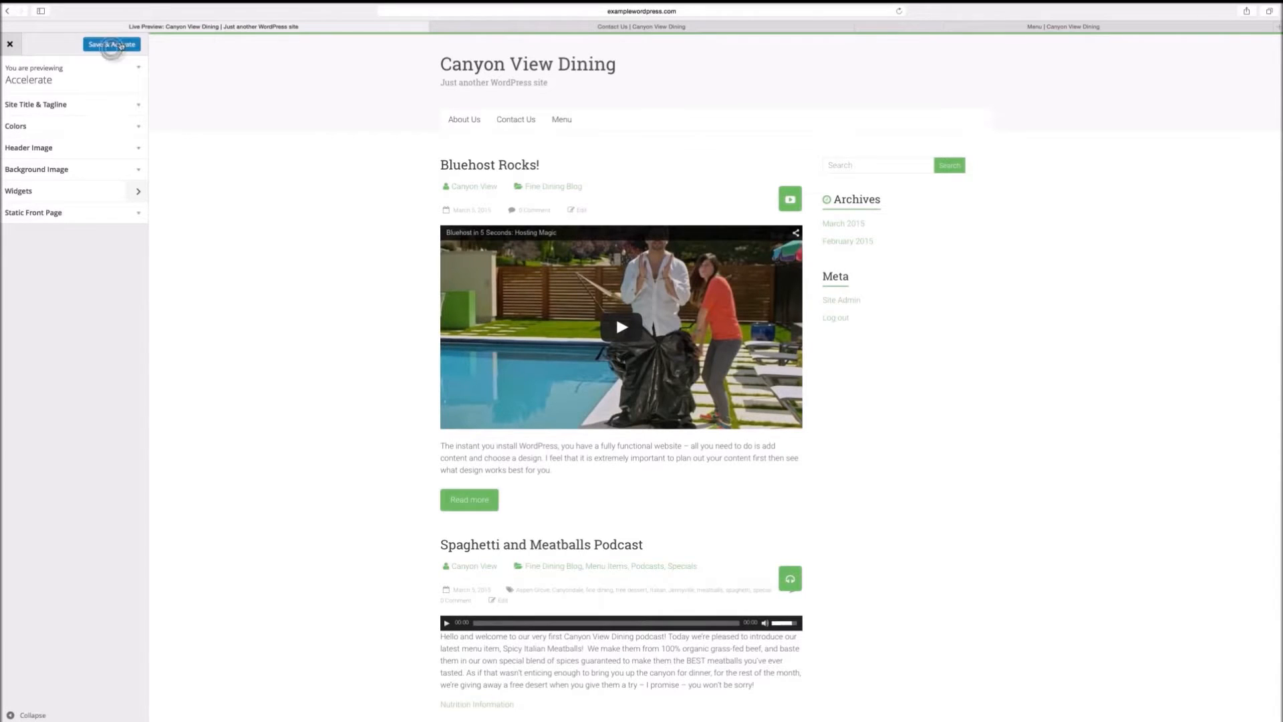
{"action": "left_click", "coordinate": [115, 44]}
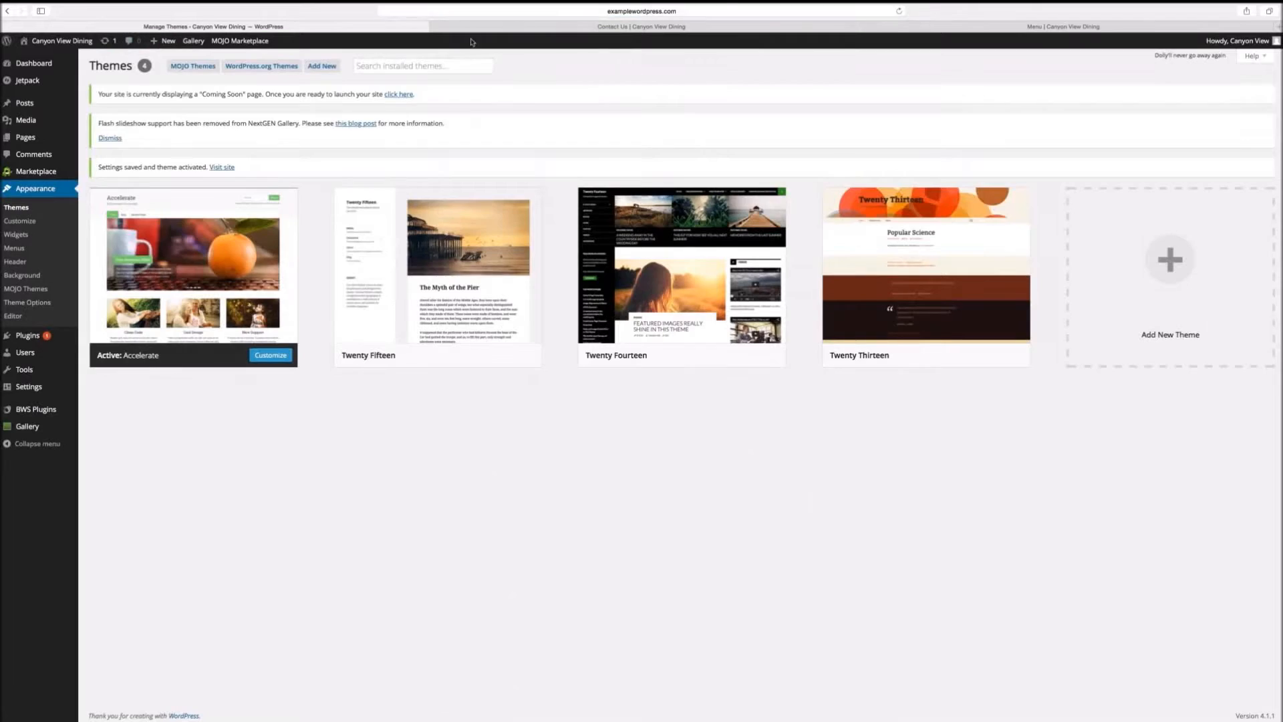
{"action": "left_click", "coordinate": [637, 28]}
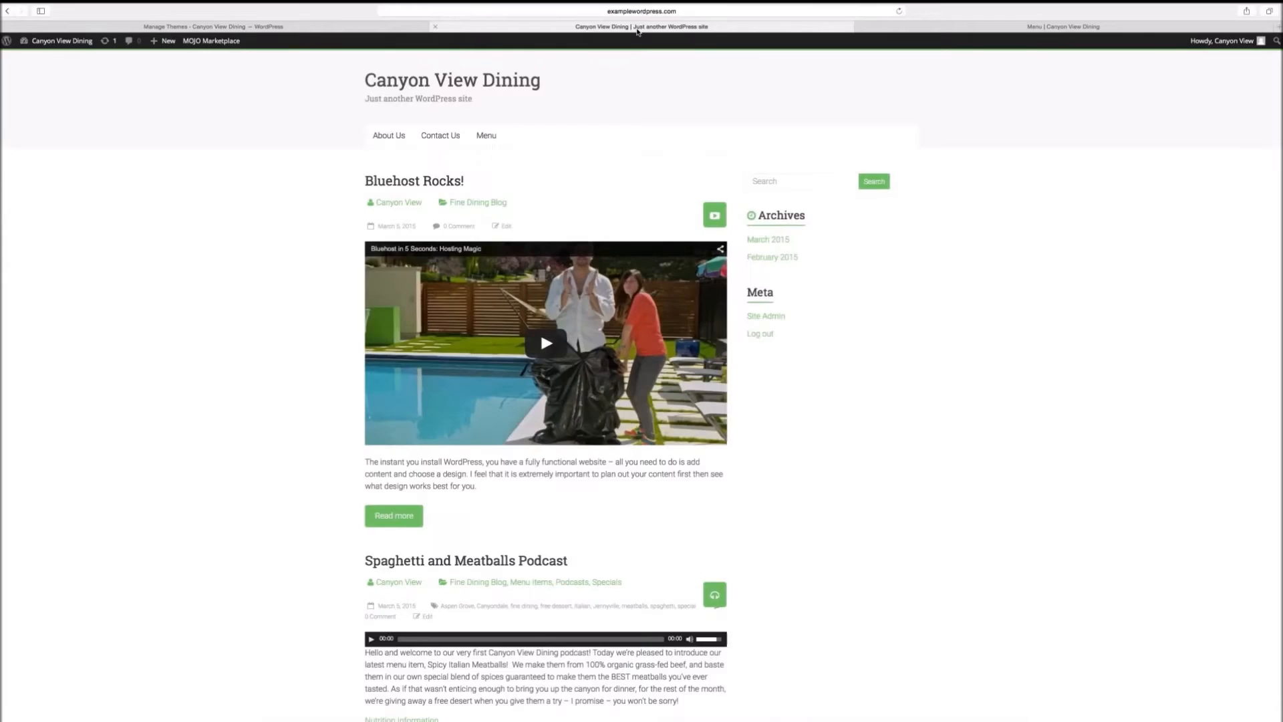
Switch from the live site back to the Themes page listing Accelerate as active.
{"action": "scroll", "coordinate": [540, 331], "scroll_direction": "down", "scroll_amount": 5}
{"action": "scroll", "coordinate": [575, 162], "scroll_direction": "down", "scroll_amount": 4}
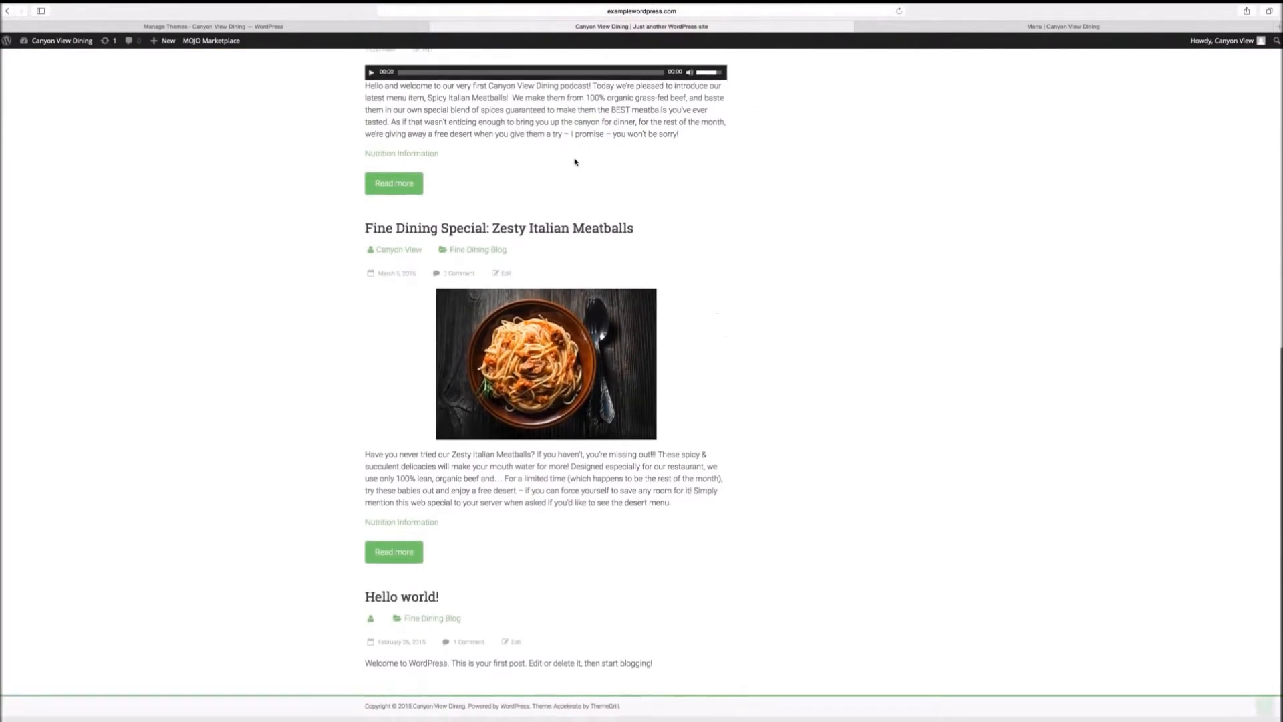
{"action": "scroll", "coordinate": [575, 163], "scroll_direction": "up", "scroll_amount": 9}
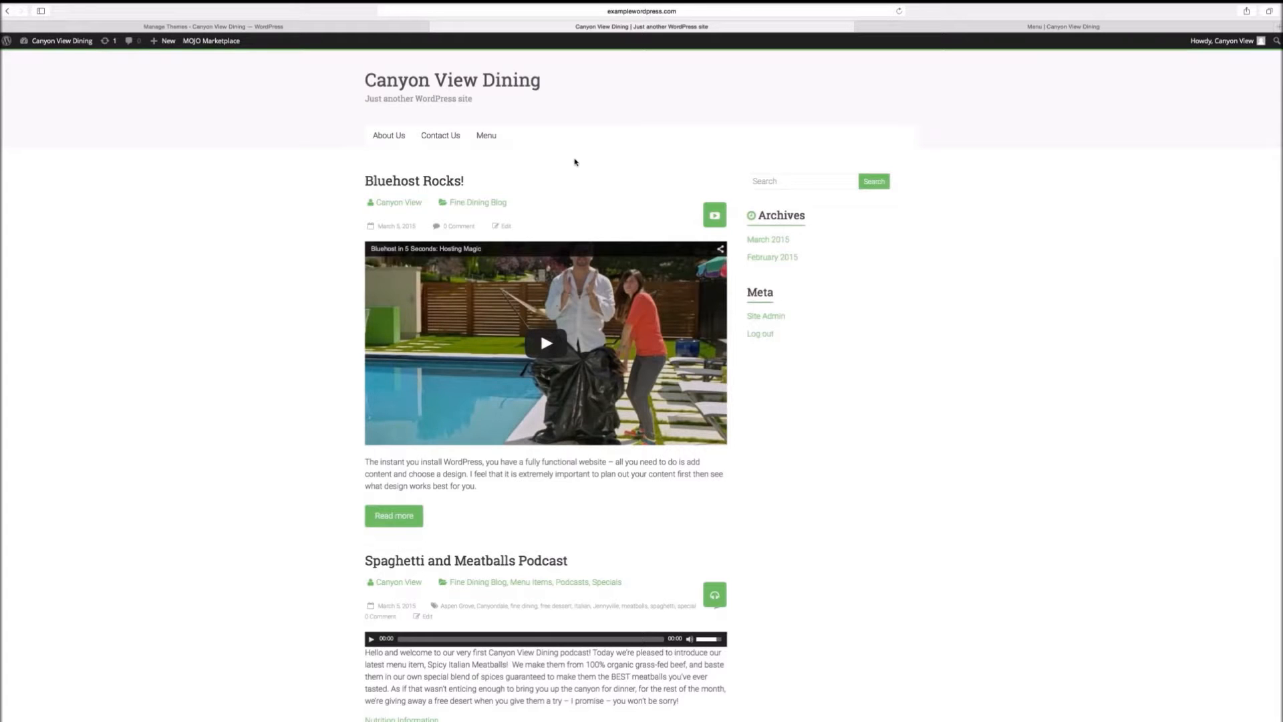
{"action": "left_click", "coordinate": [349, 28]}
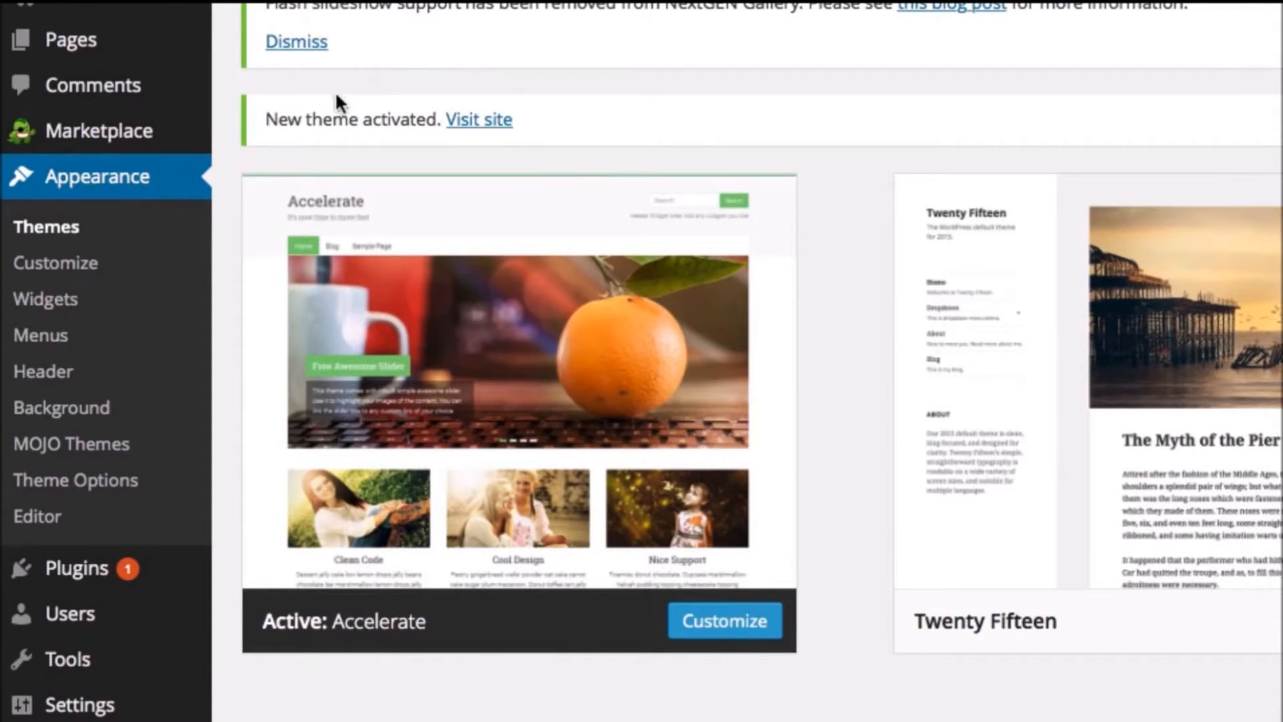
{"action": "scroll", "coordinate": [100, 264], "scroll_direction": "down", "scroll_amount": 3}
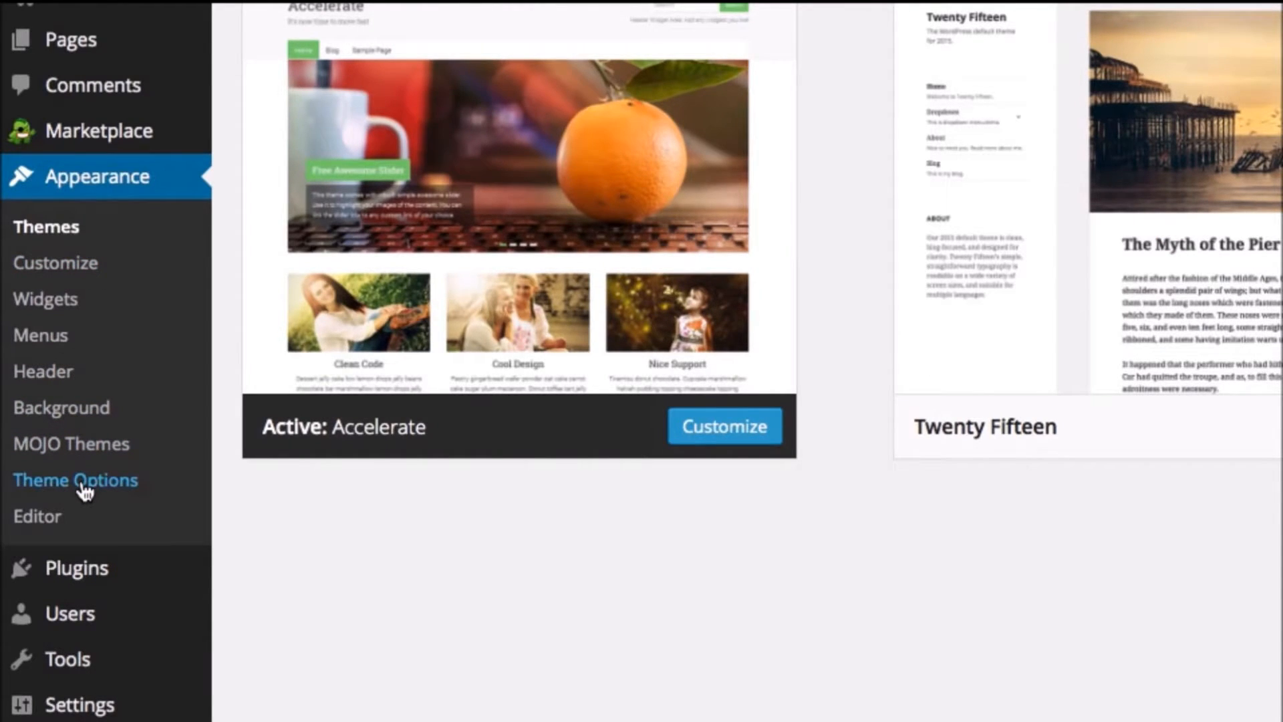
Open the Customizer's Site Title & Tagline section and select the old tagline text.
{"action": "left_click", "coordinate": [86, 278]}
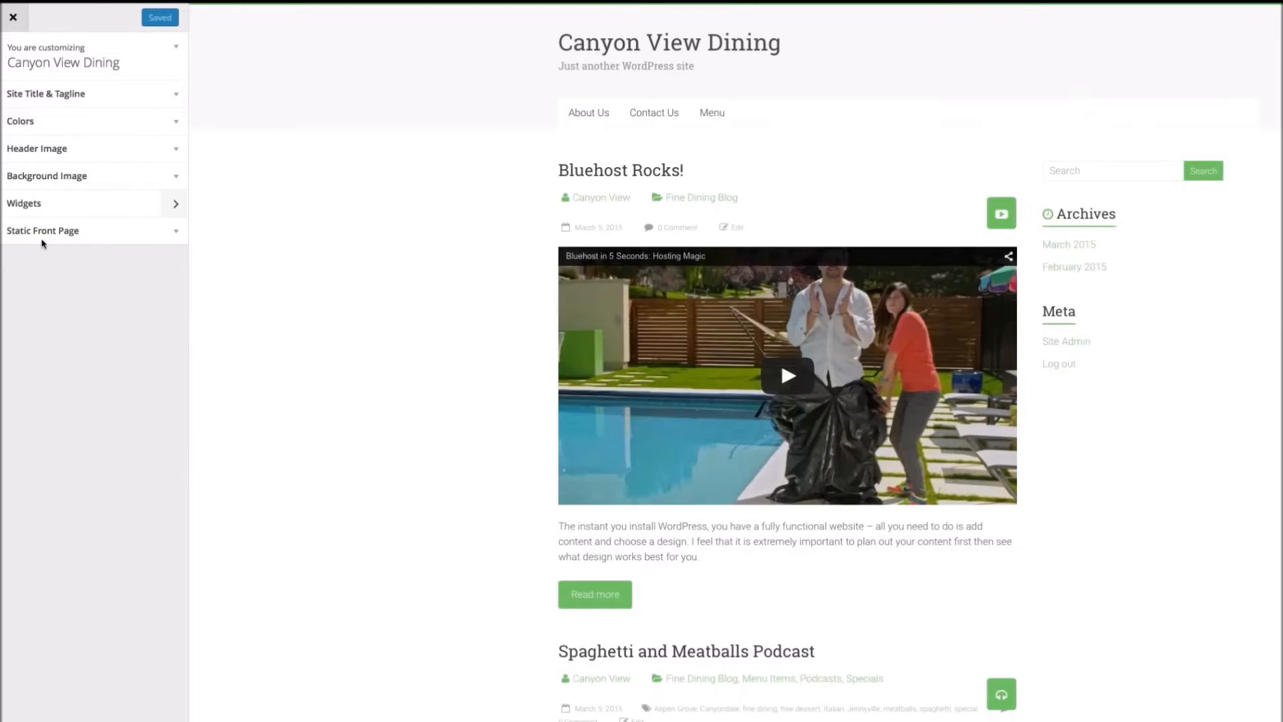
{"action": "left_click", "coordinate": [72, 100]}
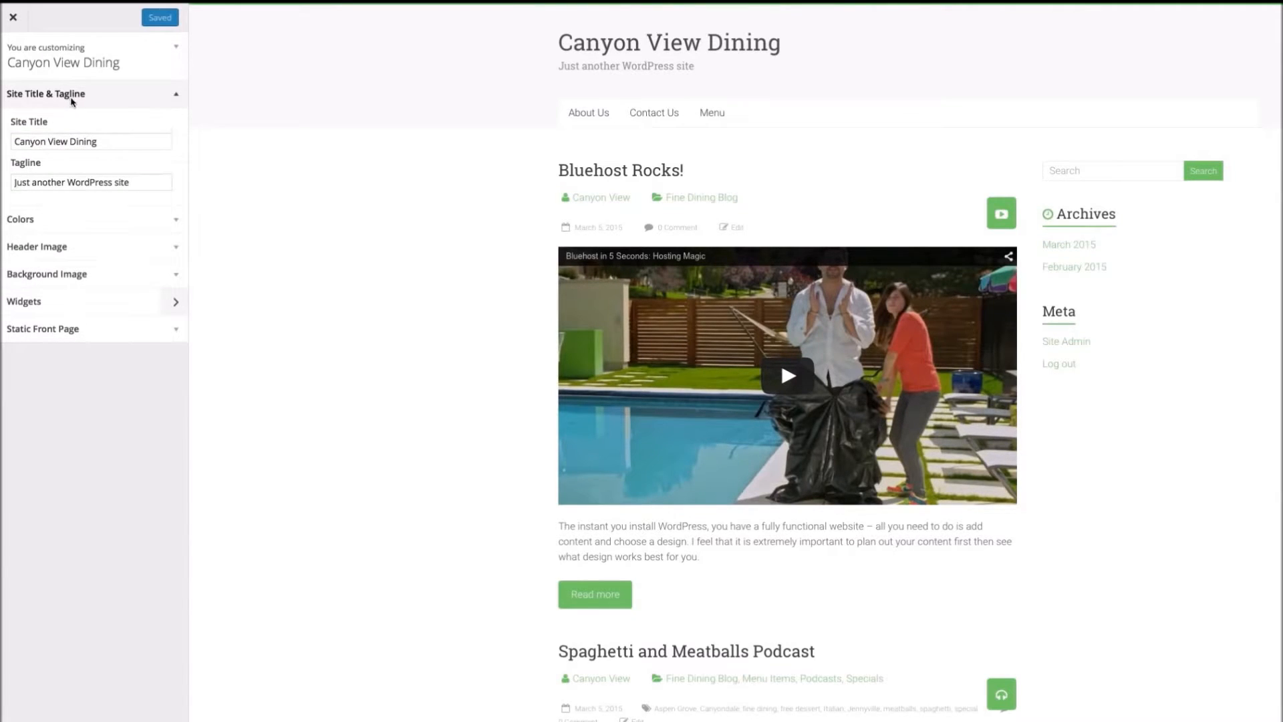
{"action": "triple_click", "coordinate": [104, 142]}
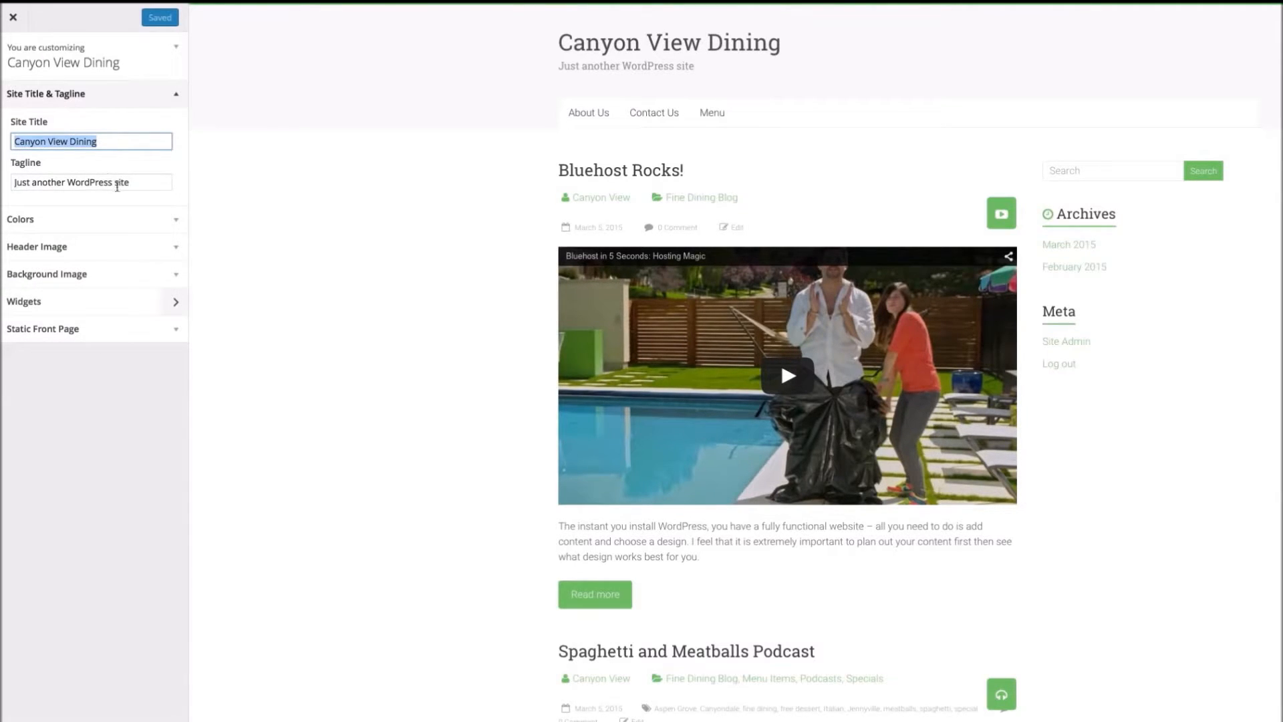
{"action": "triple_click", "coordinate": [116, 186]}
Enter the tagline 'Fine Dining in a Natural Setting' and look at the Colors settings.
{"action": "type", "text": "Fine Dining in a Natural Setting"}
{"action": "left_click", "coordinate": [137, 214]}
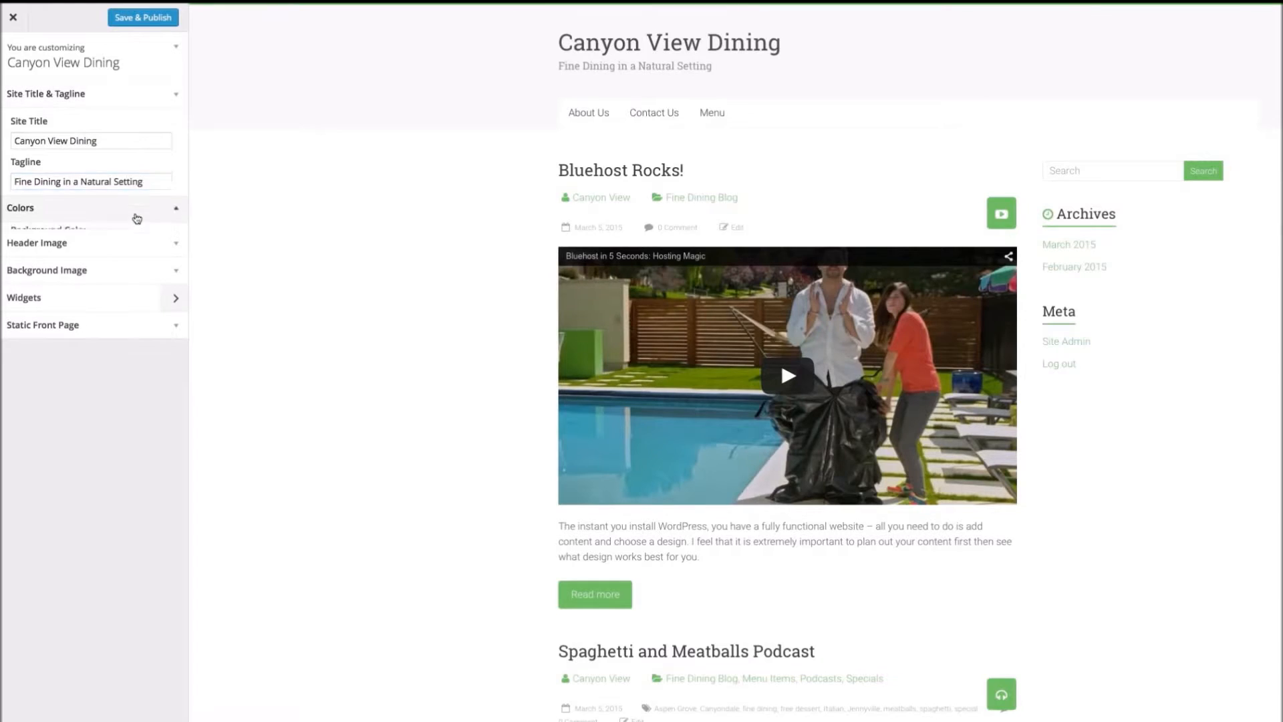
{"action": "left_click", "coordinate": [50, 166]}
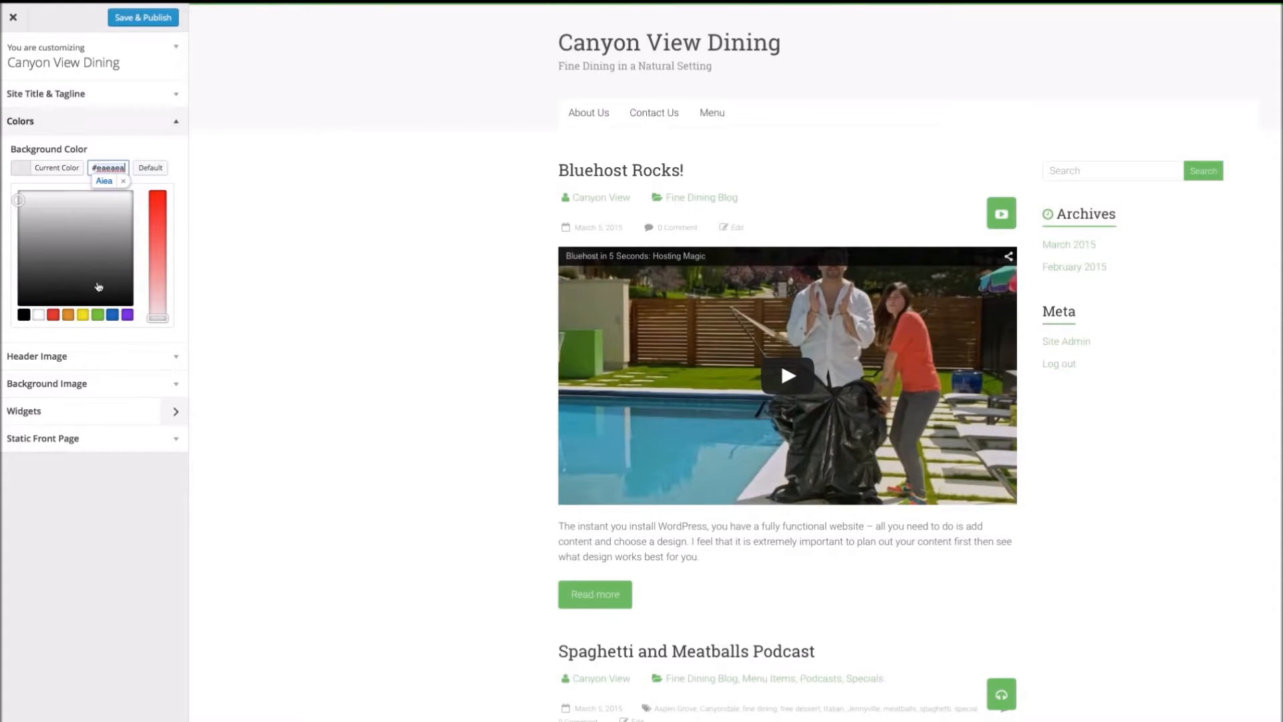
Upload 8742780.jpg from the Exteriors and Atmosphere folder as a new header image.
{"action": "left_click", "coordinate": [97, 358]}
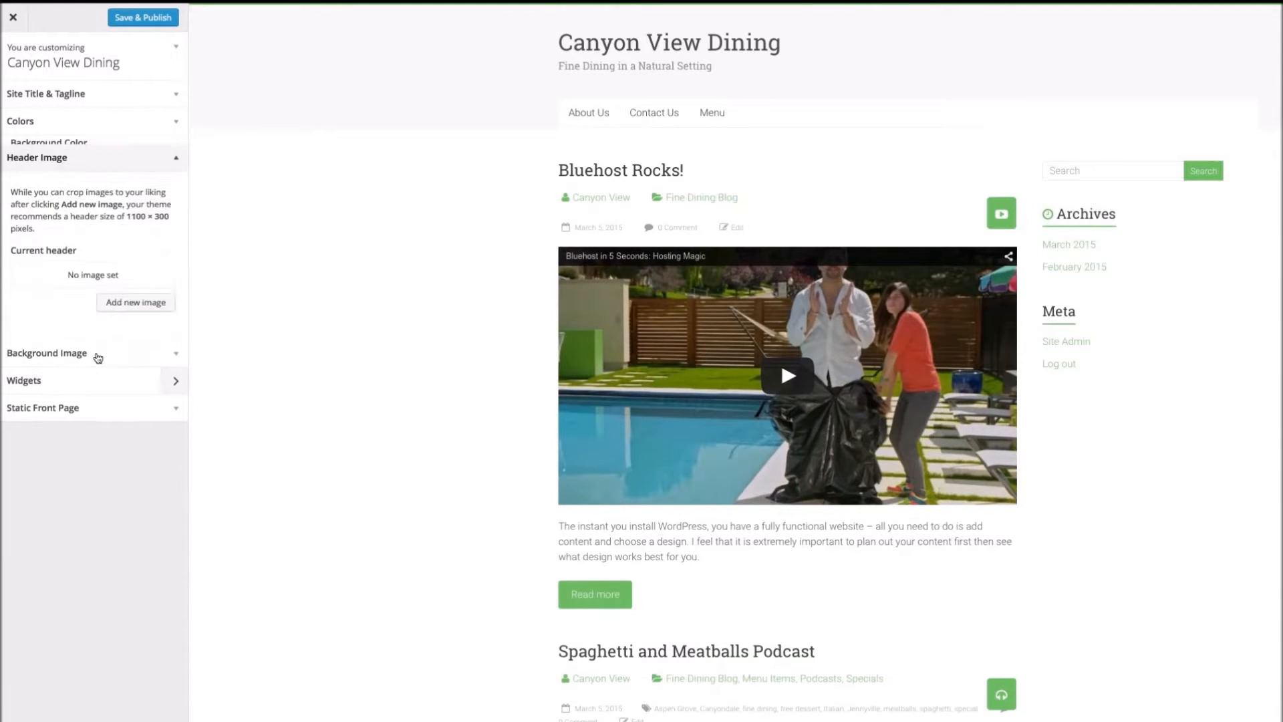
{"action": "left_click", "coordinate": [110, 293]}
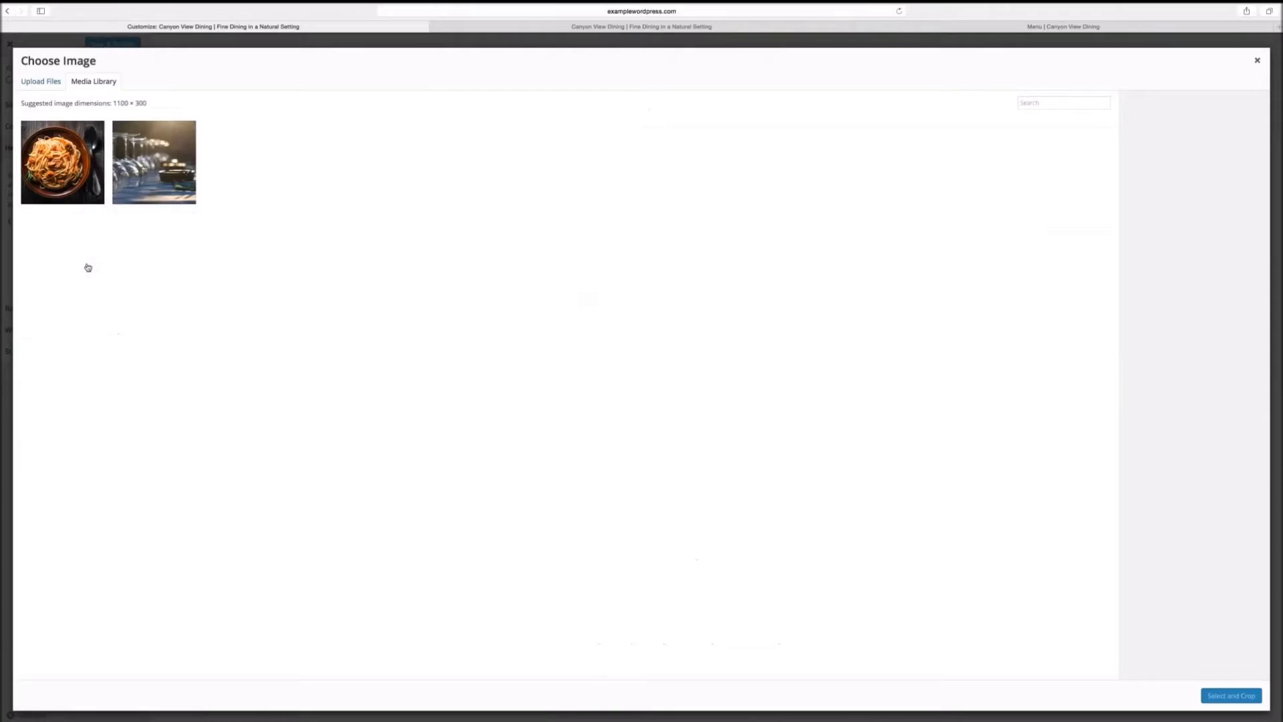
{"action": "left_click", "coordinate": [41, 83]}
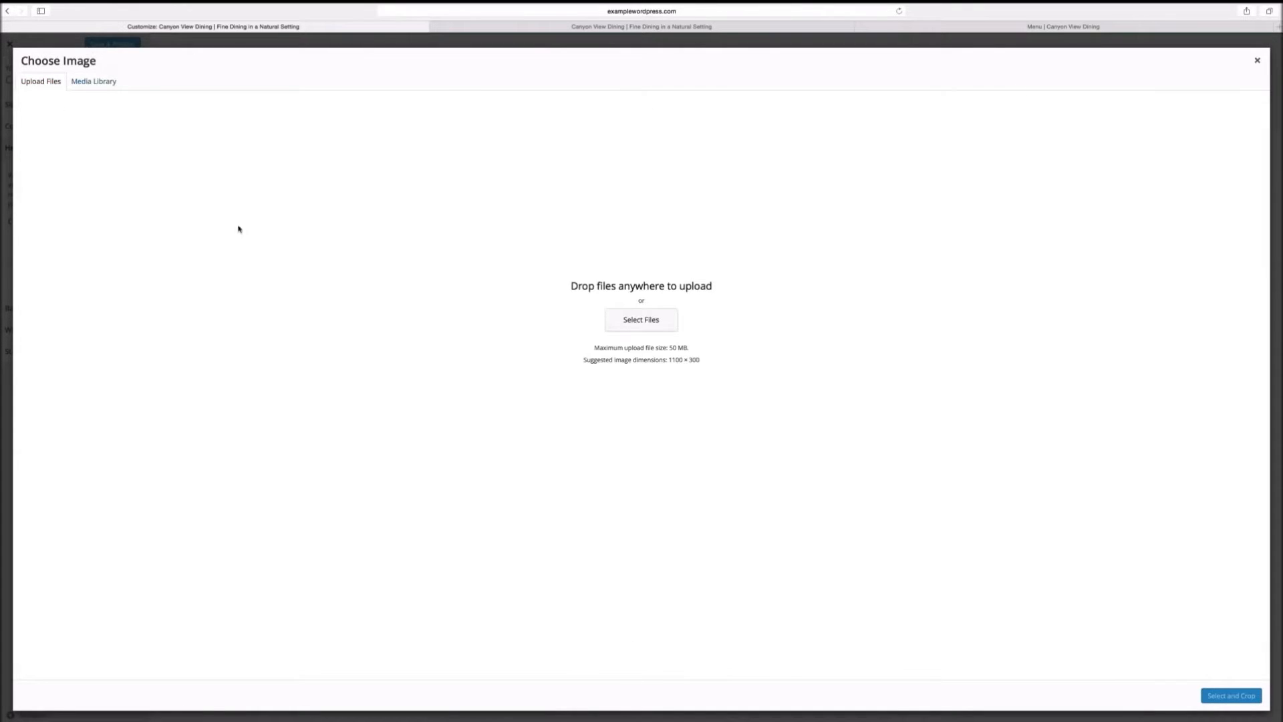
{"action": "left_click", "coordinate": [619, 324]}
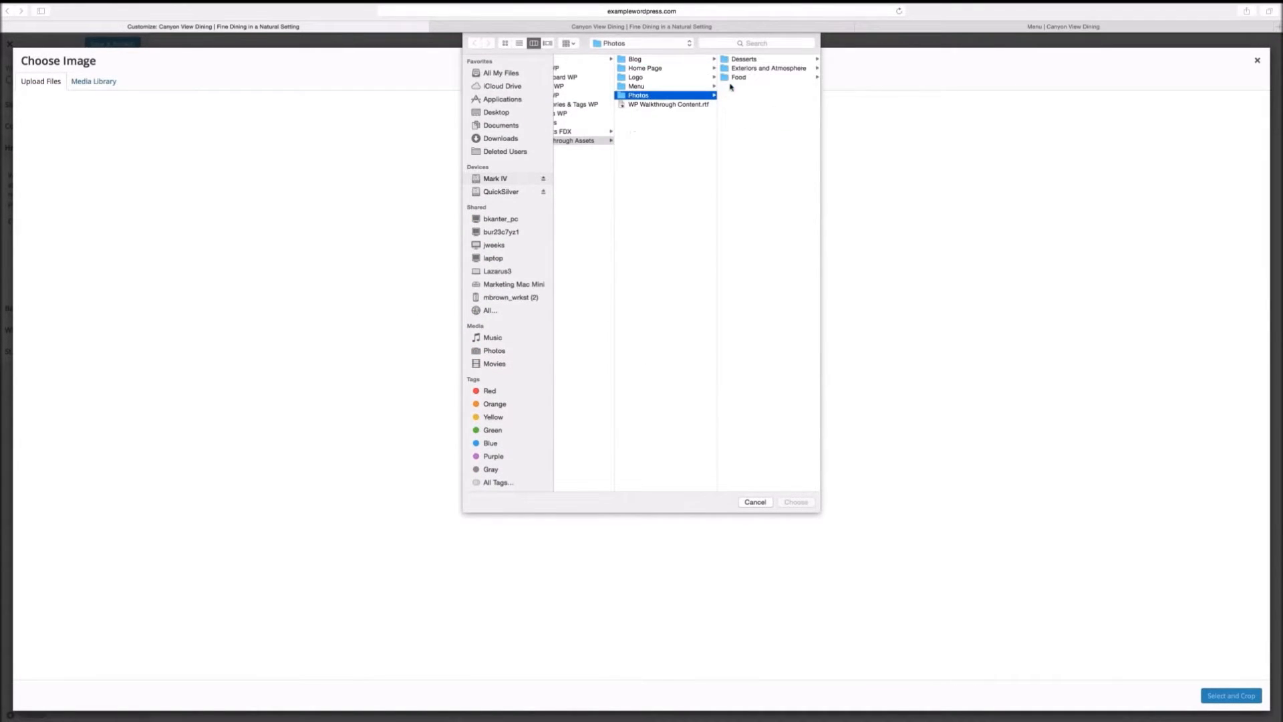
{"action": "left_click", "coordinate": [741, 68]}
{"action": "left_click", "coordinate": [661, 109]}
{"action": "left_click", "coordinate": [796, 502]}
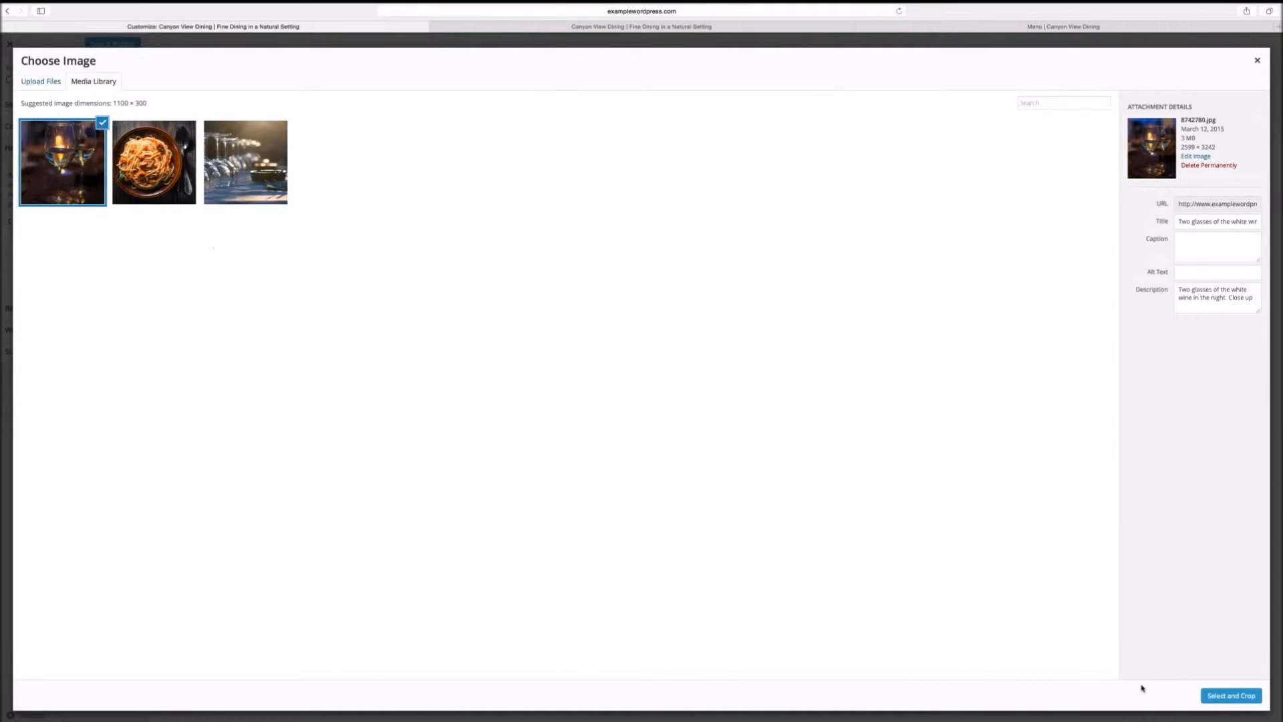
Crop the wine glass photo down over the glasses and apply it as the header.
{"action": "left_click", "coordinate": [1229, 695]}
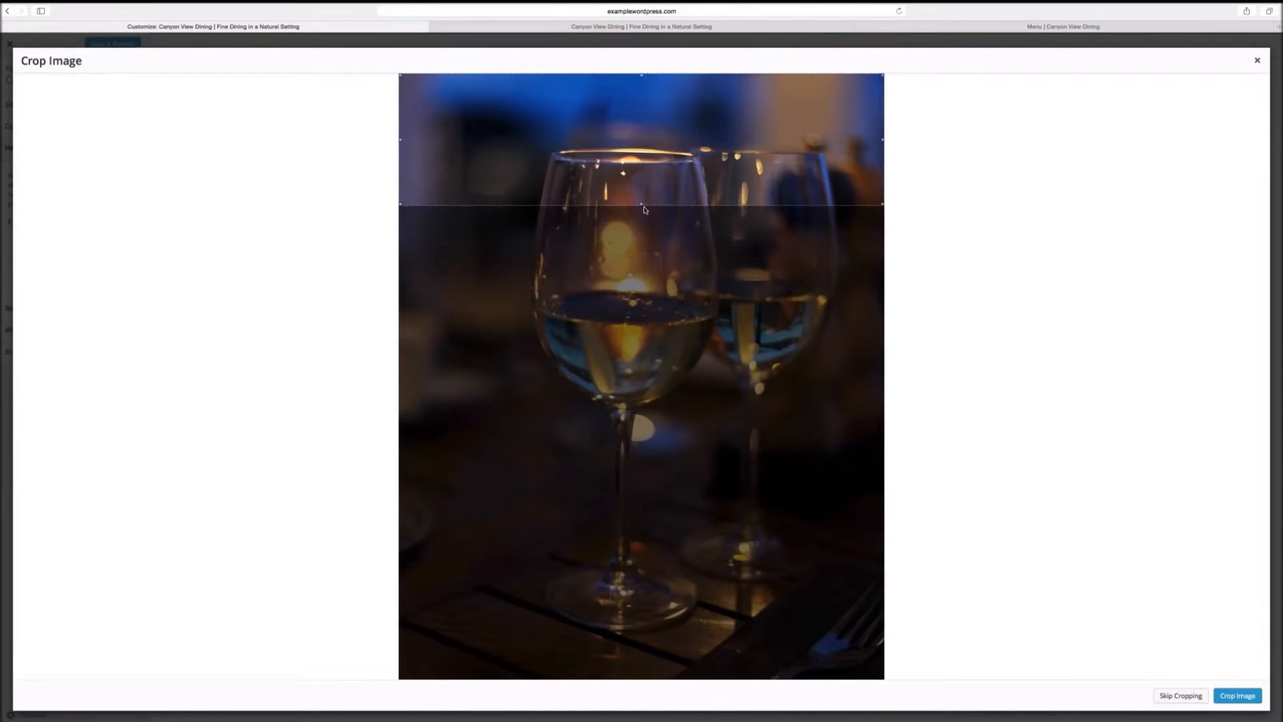
{"action": "left_click_drag", "start_coordinate": [659, 161], "coordinate": [644, 355]}
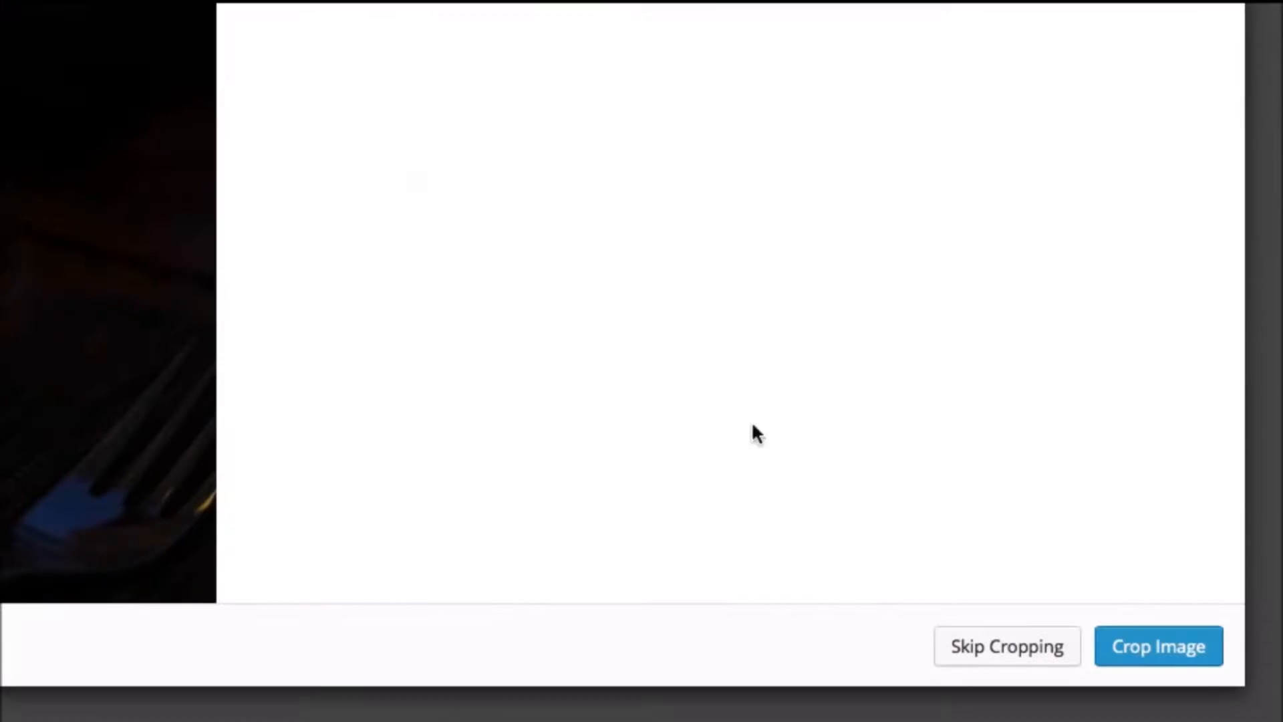
{"action": "left_click", "coordinate": [1230, 696]}
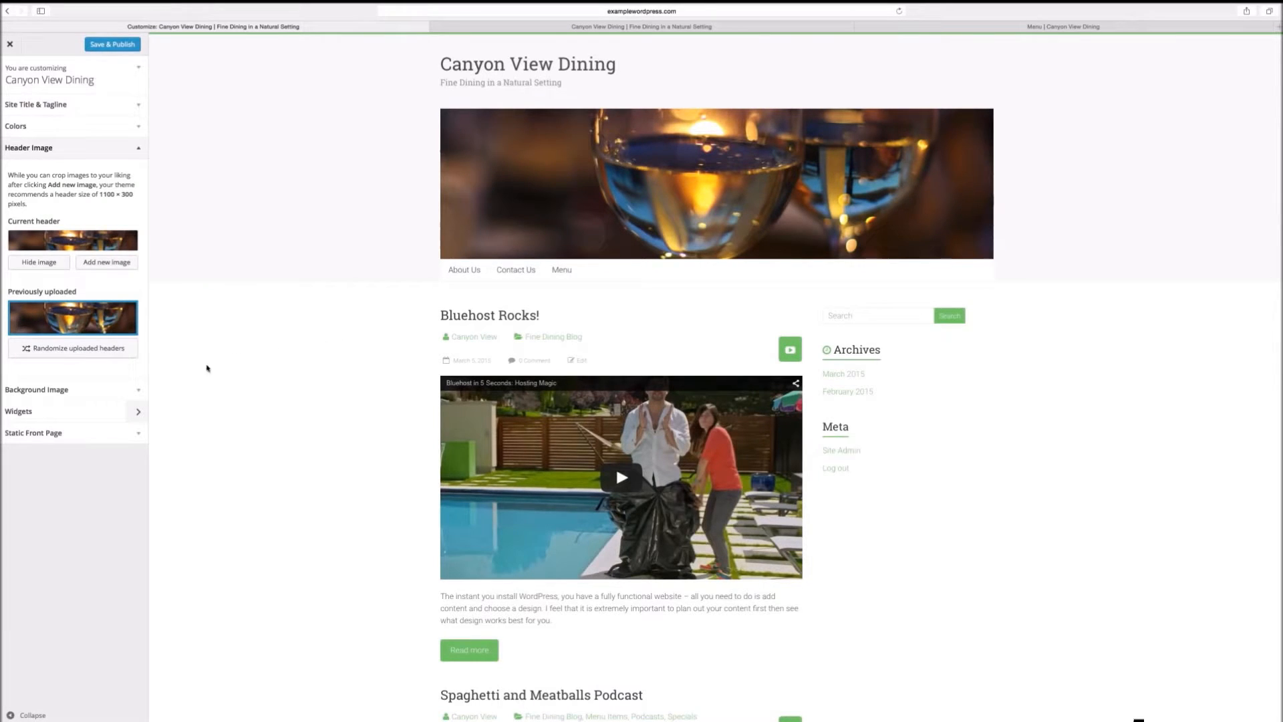
Upload the café terrace photo background002.jpg and choose it as the background image.
{"action": "left_click", "coordinate": [125, 396]}
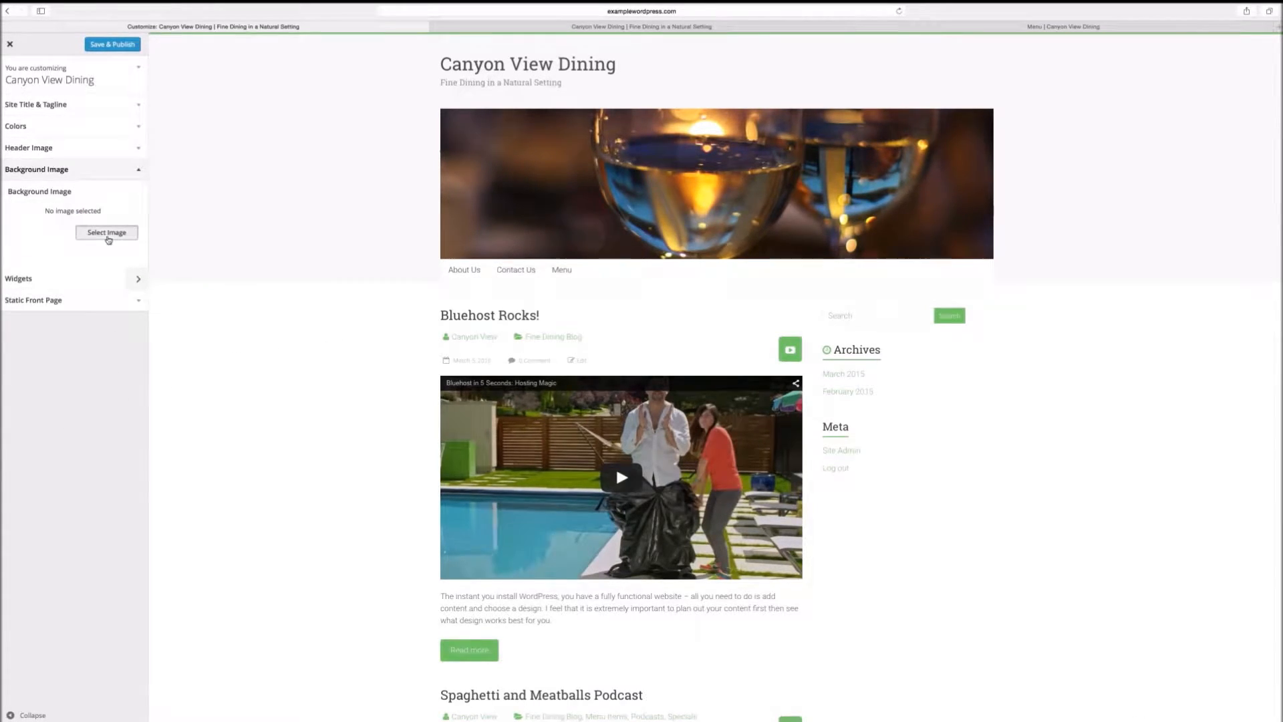
{"action": "left_click", "coordinate": [109, 231]}
{"action": "left_click", "coordinate": [43, 82]}
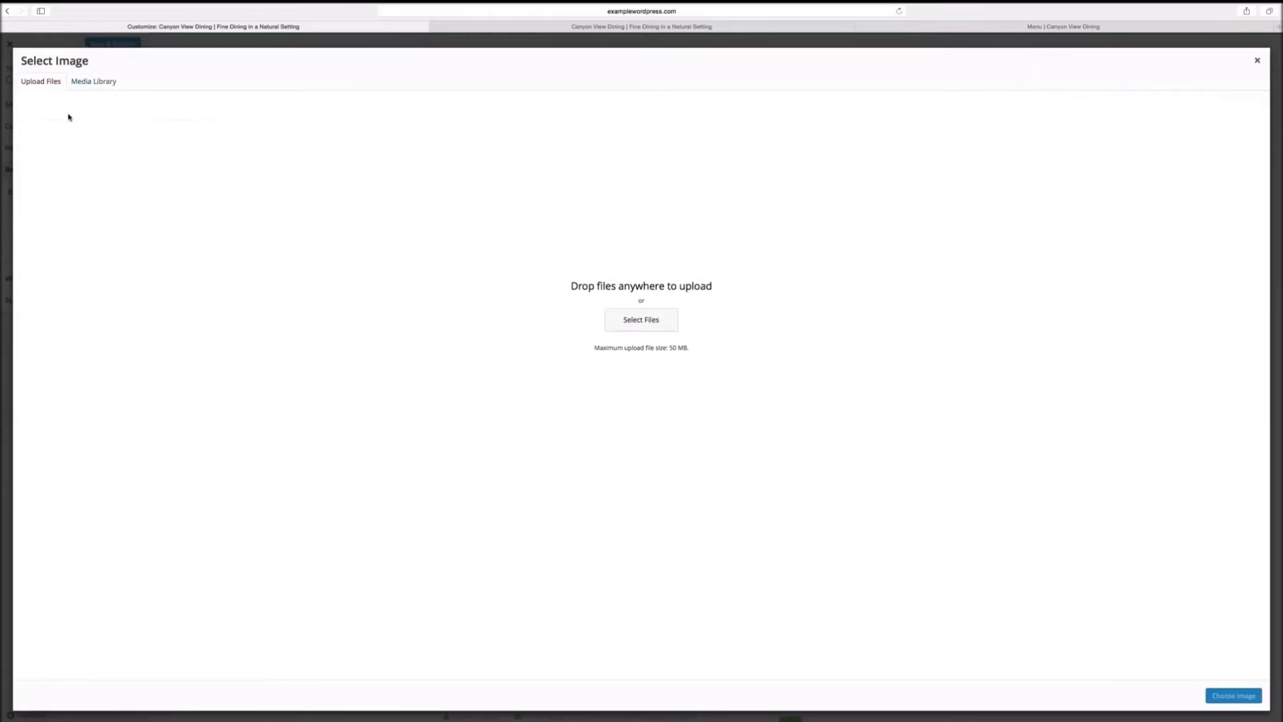
{"action": "left_click", "coordinate": [646, 326]}
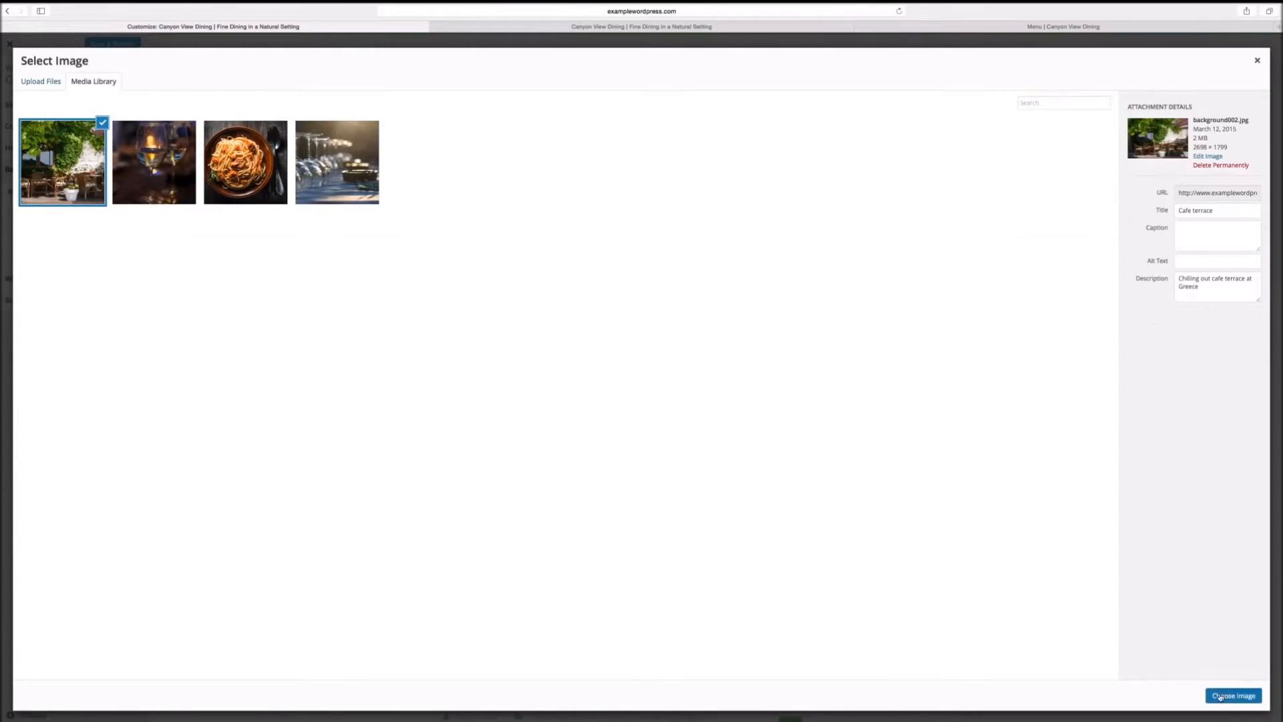
{"action": "left_click", "coordinate": [1233, 695]}
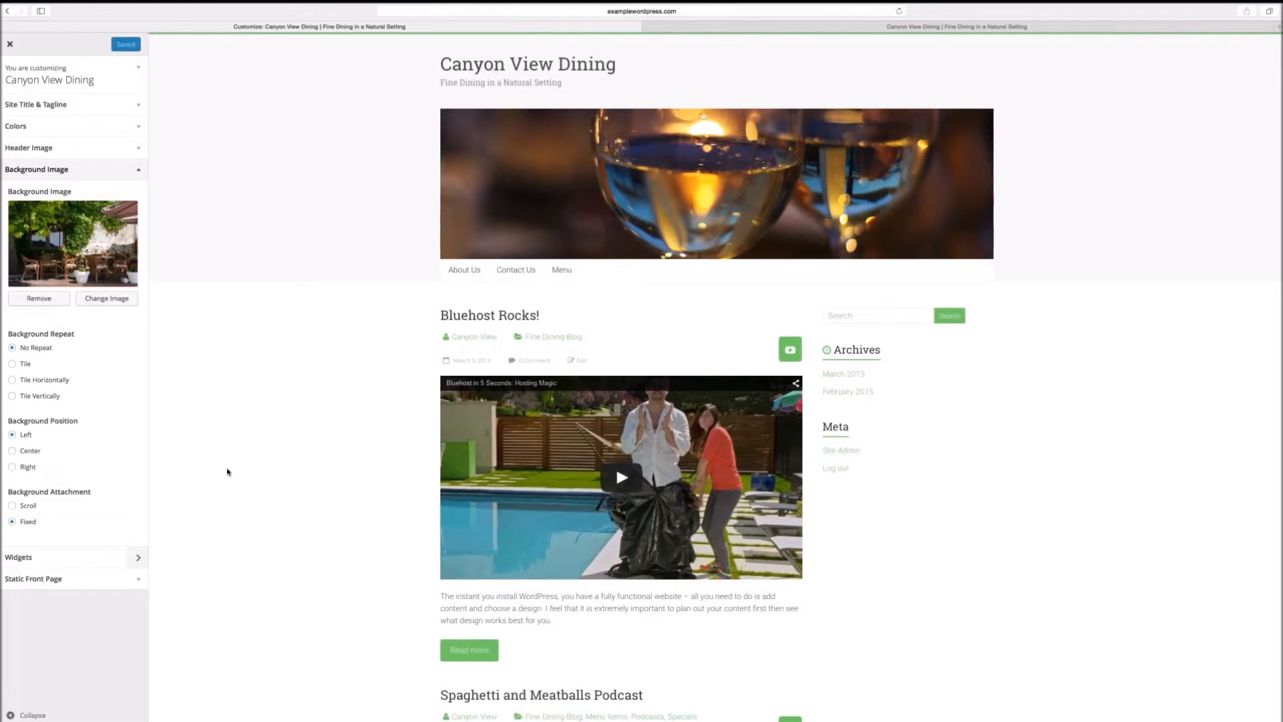
{"action": "scroll", "coordinate": [227, 471], "scroll_direction": "down", "scroll_amount": 1}
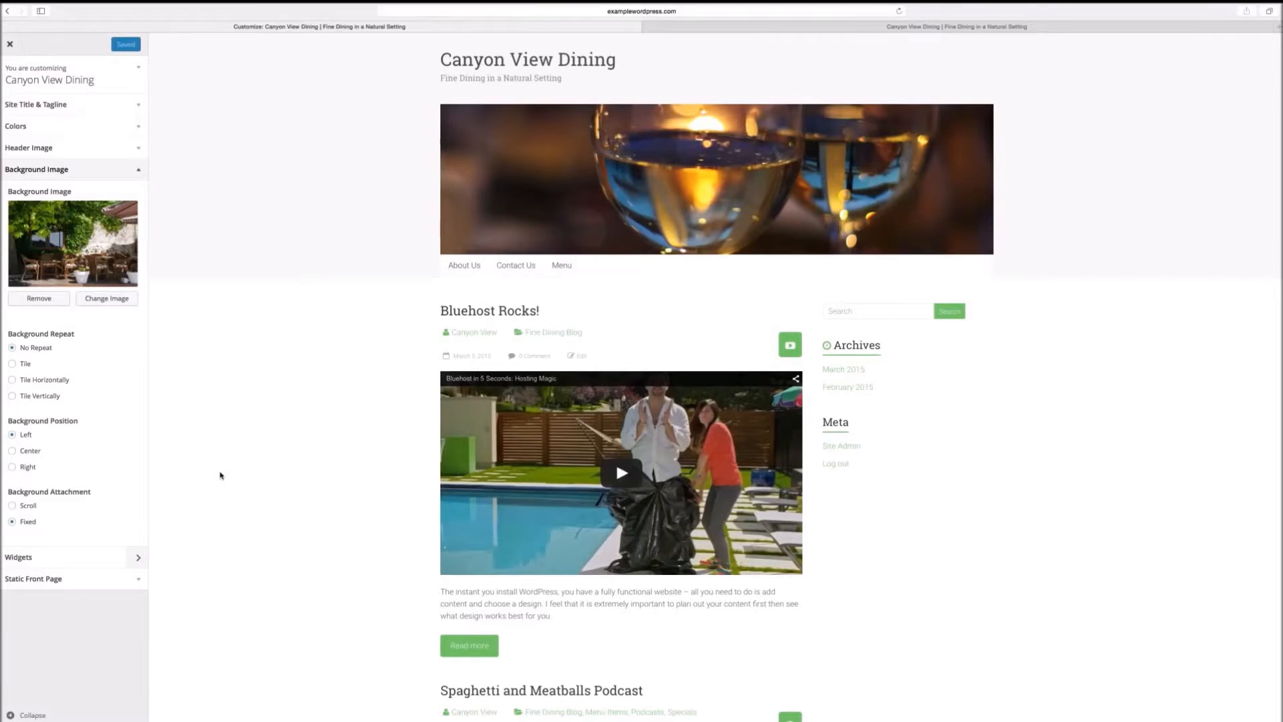
Set a static front page with About Us as front page and Contact Us as posts page.
{"action": "left_click", "coordinate": [97, 557]}
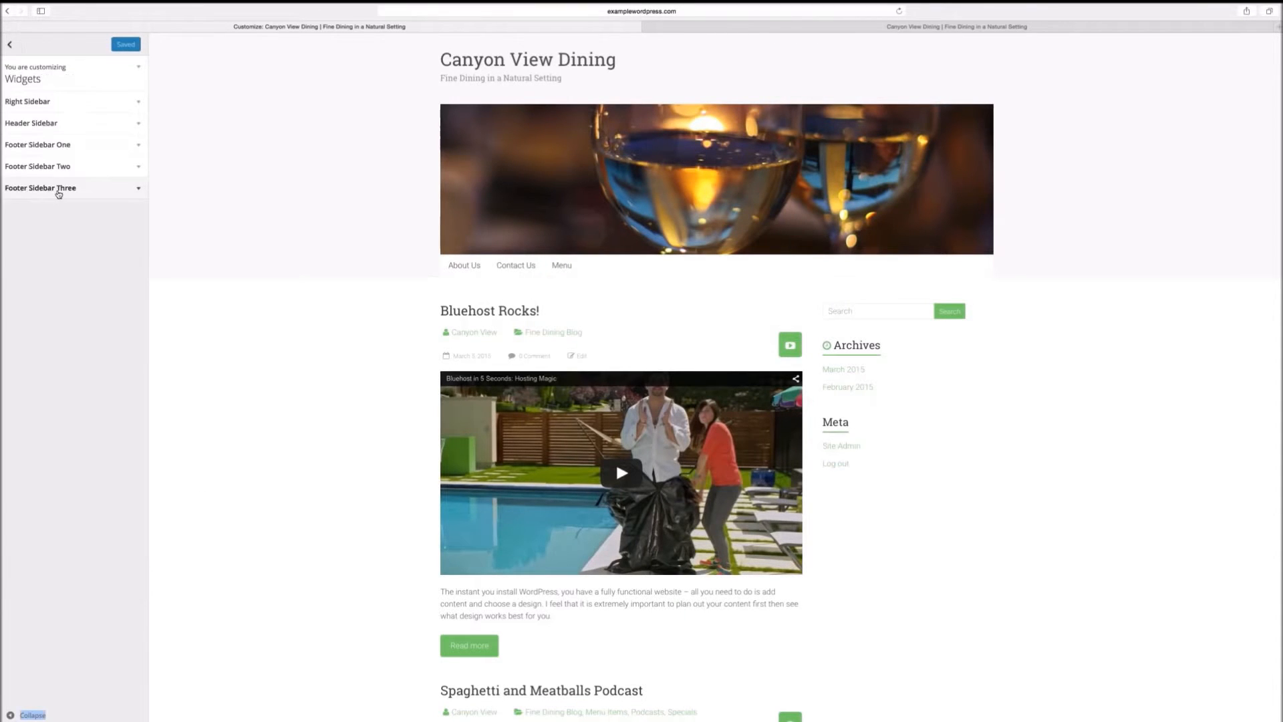
{"action": "left_click", "coordinate": [13, 74]}
{"action": "left_click", "coordinate": [40, 213]}
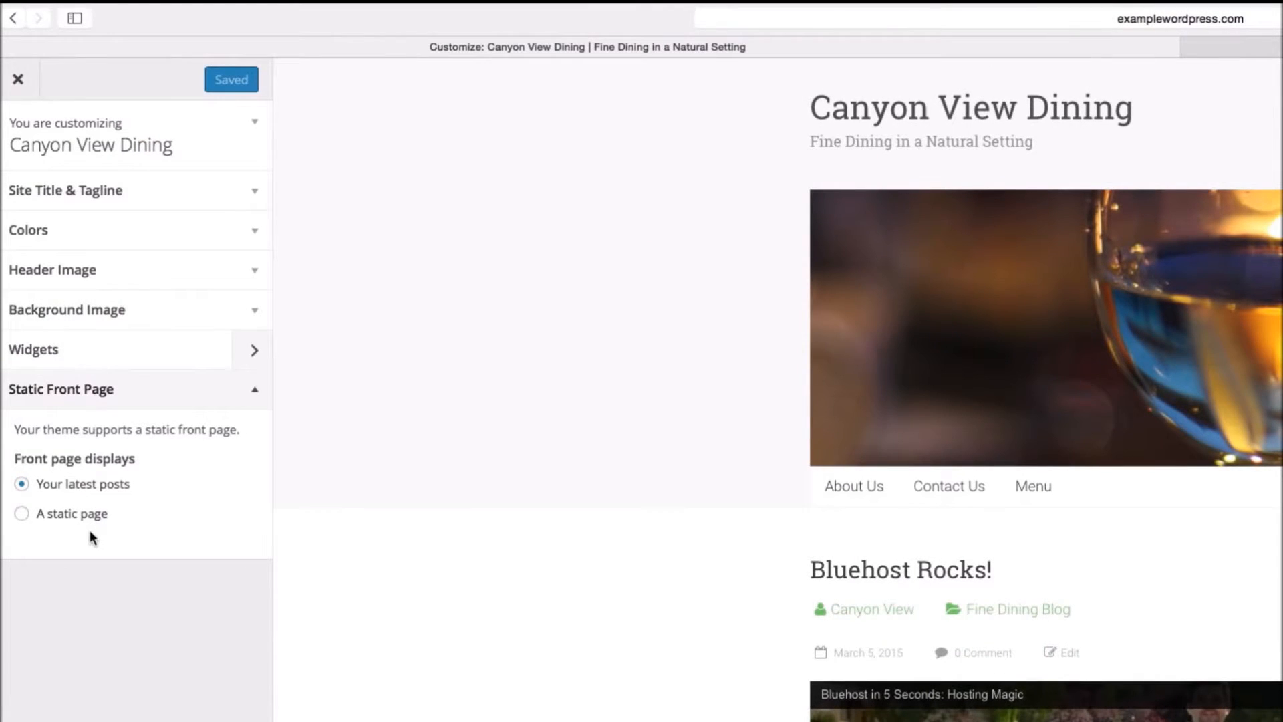
{"action": "left_click", "coordinate": [23, 515]}
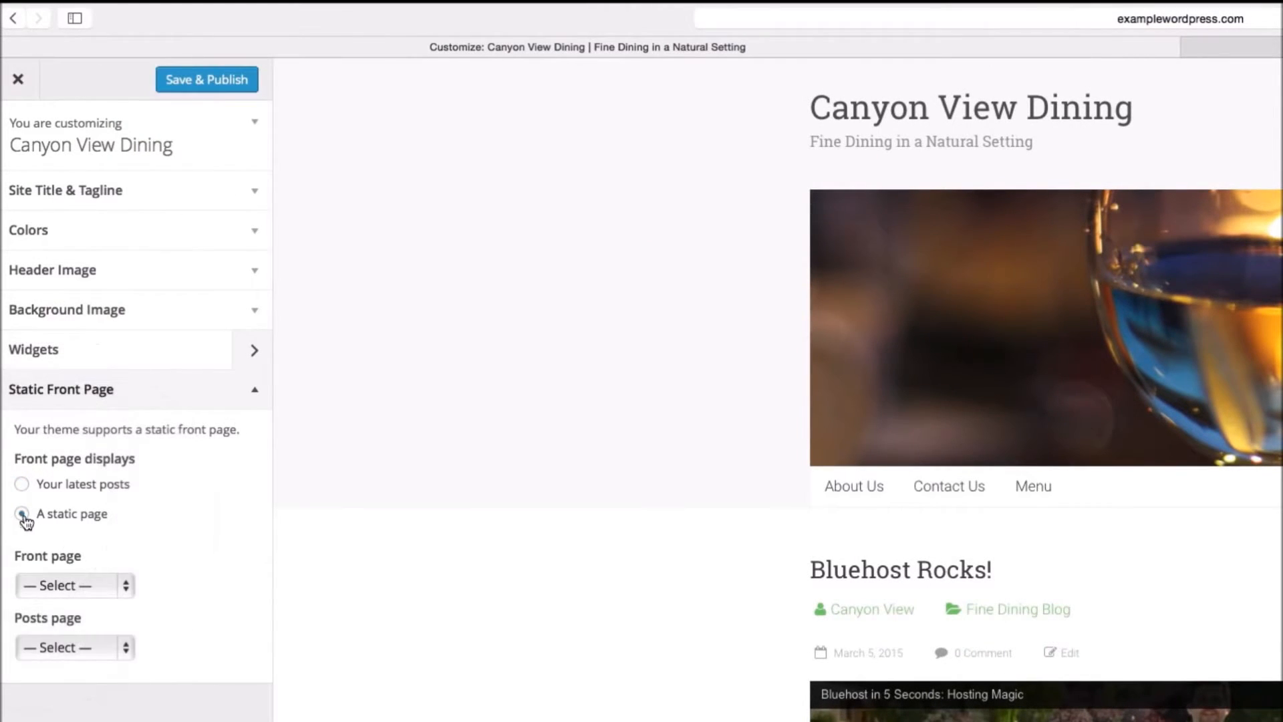
{"action": "left_click", "coordinate": [95, 581]}
{"action": "left_click", "coordinate": [47, 601]}
{"action": "left_click", "coordinate": [75, 647]}
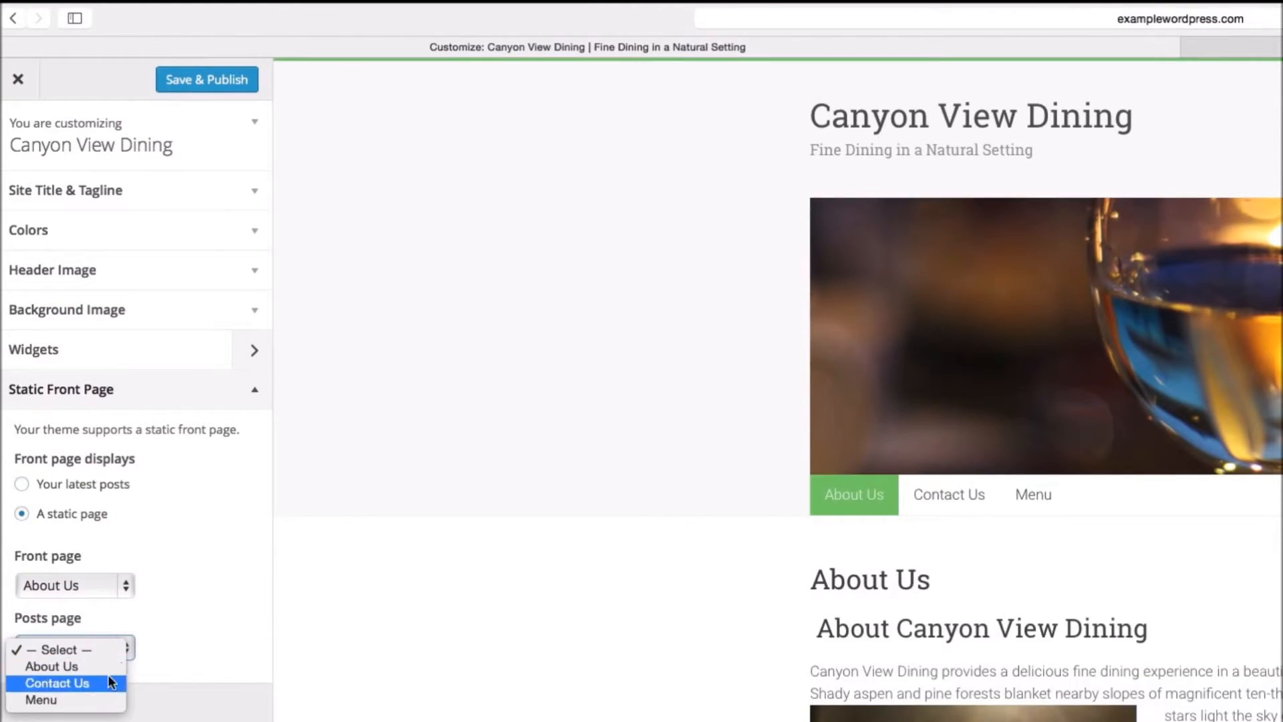
{"action": "left_click", "coordinate": [110, 682]}
Save & Publish the Customizer changes, close it, and view the live site.
{"action": "left_click", "coordinate": [178, 79]}
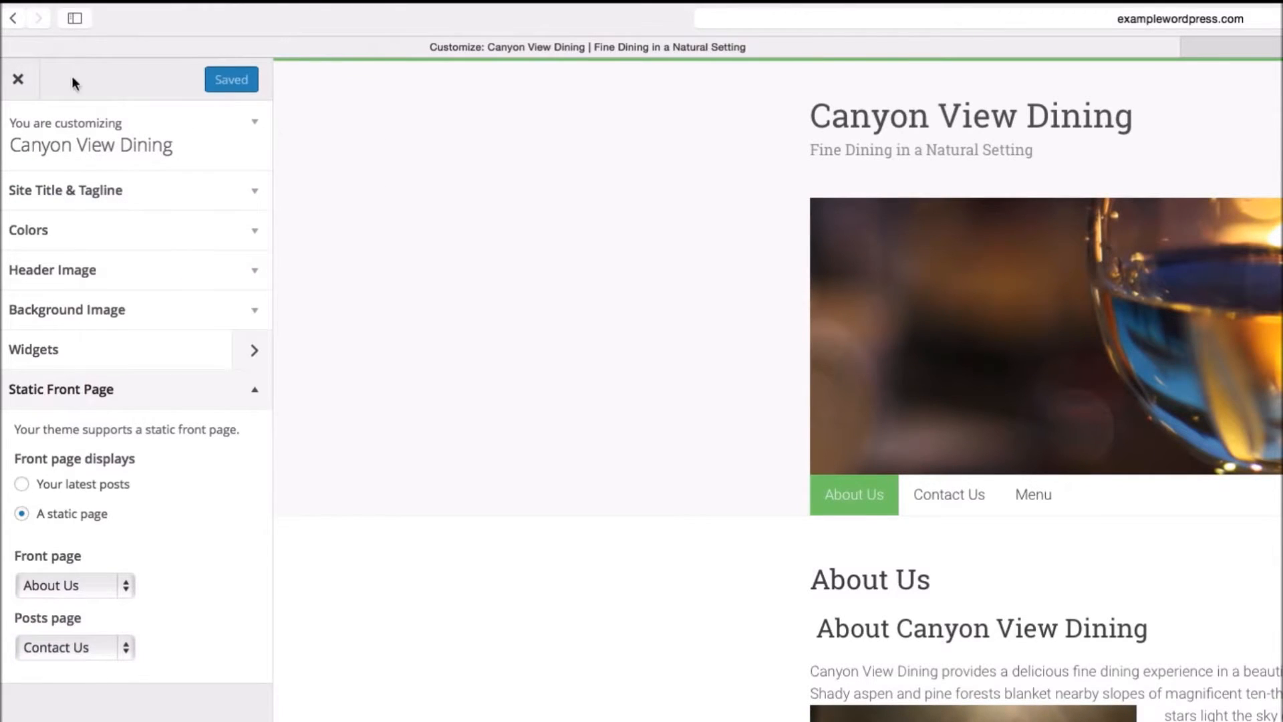
{"action": "left_click", "coordinate": [14, 81]}
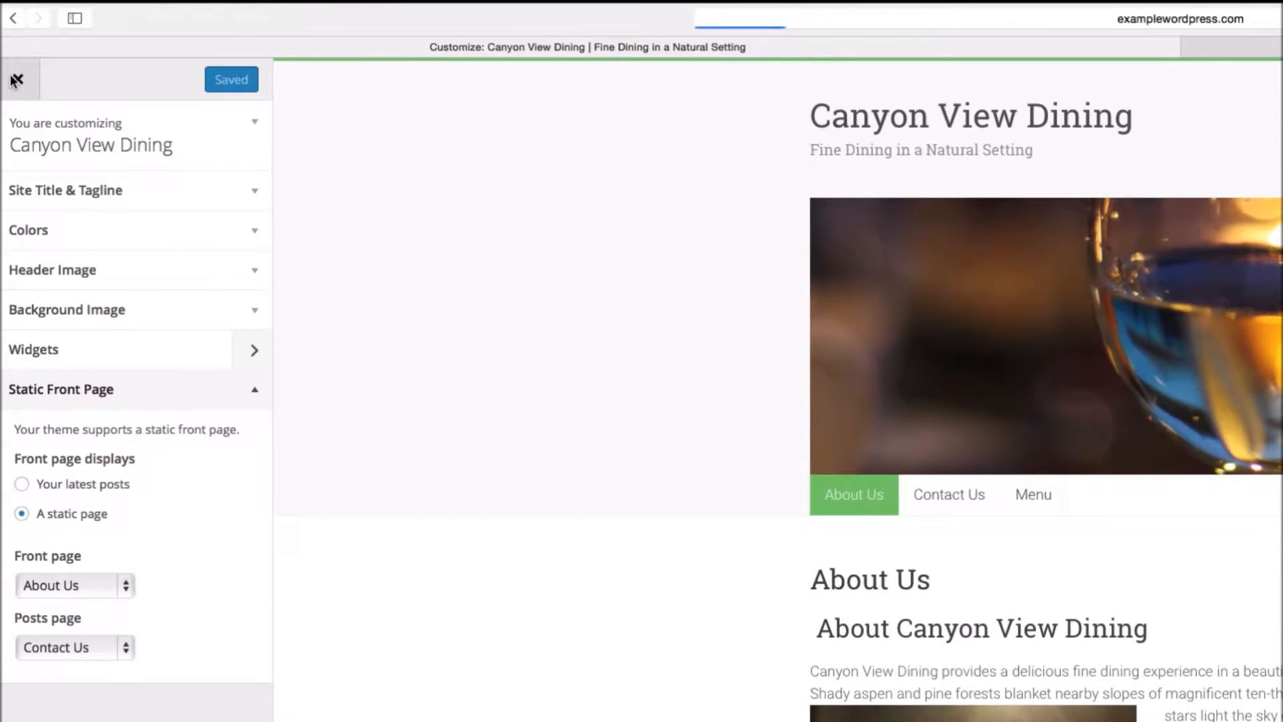
{"action": "left_click", "coordinate": [1100, 44]}
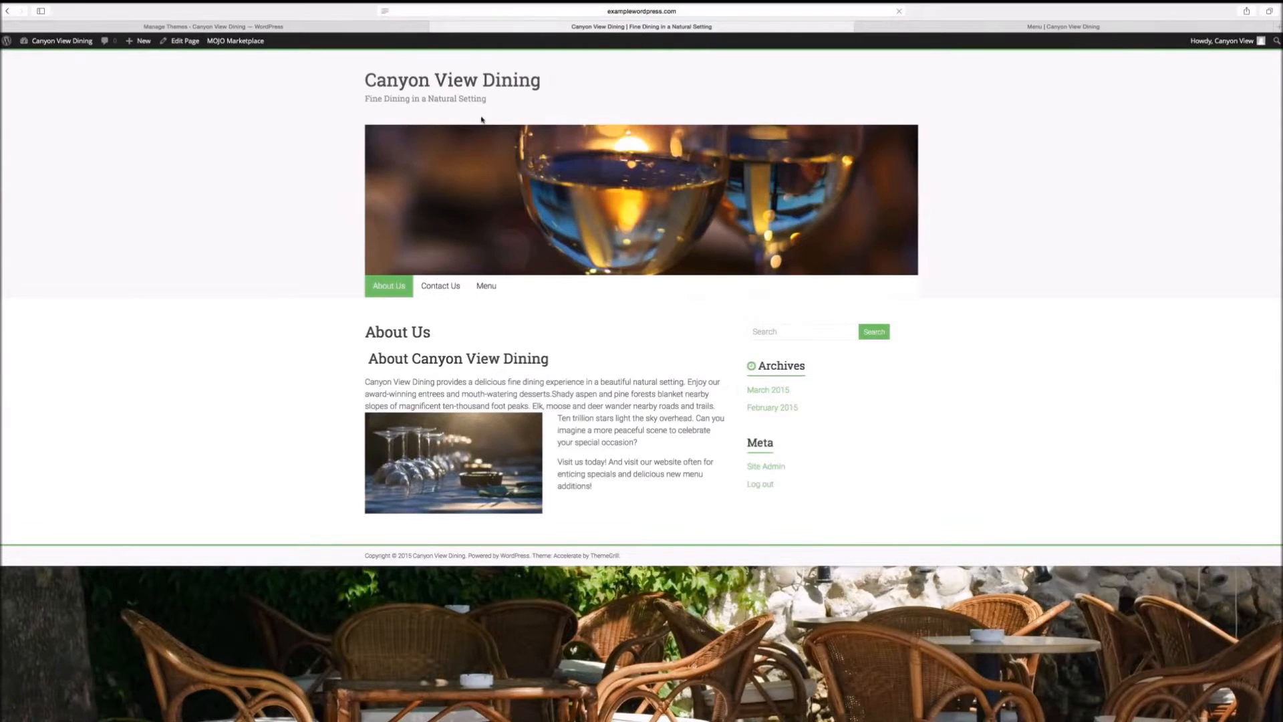
Set the Canyon View wordmark as Accelerate's header logo, review the Design settings, and save the options.
{"action": "left_click", "coordinate": [343, 27]}
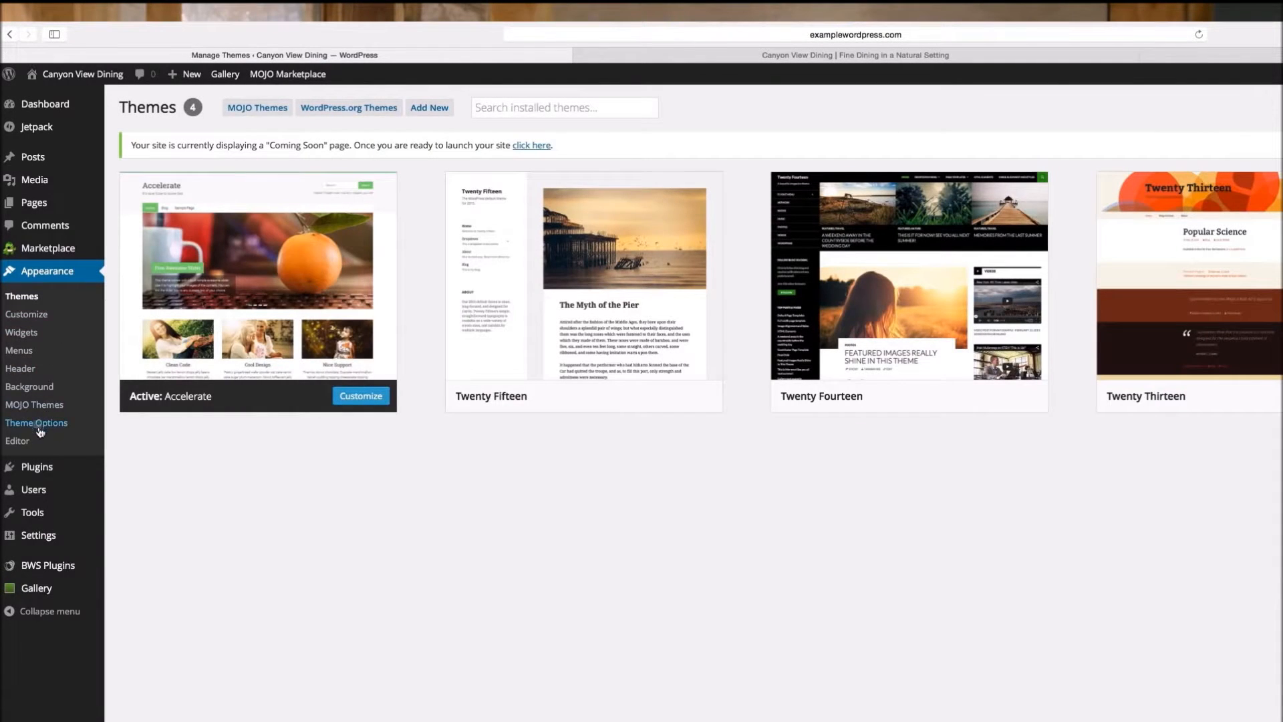
{"action": "left_click", "coordinate": [30, 314]}
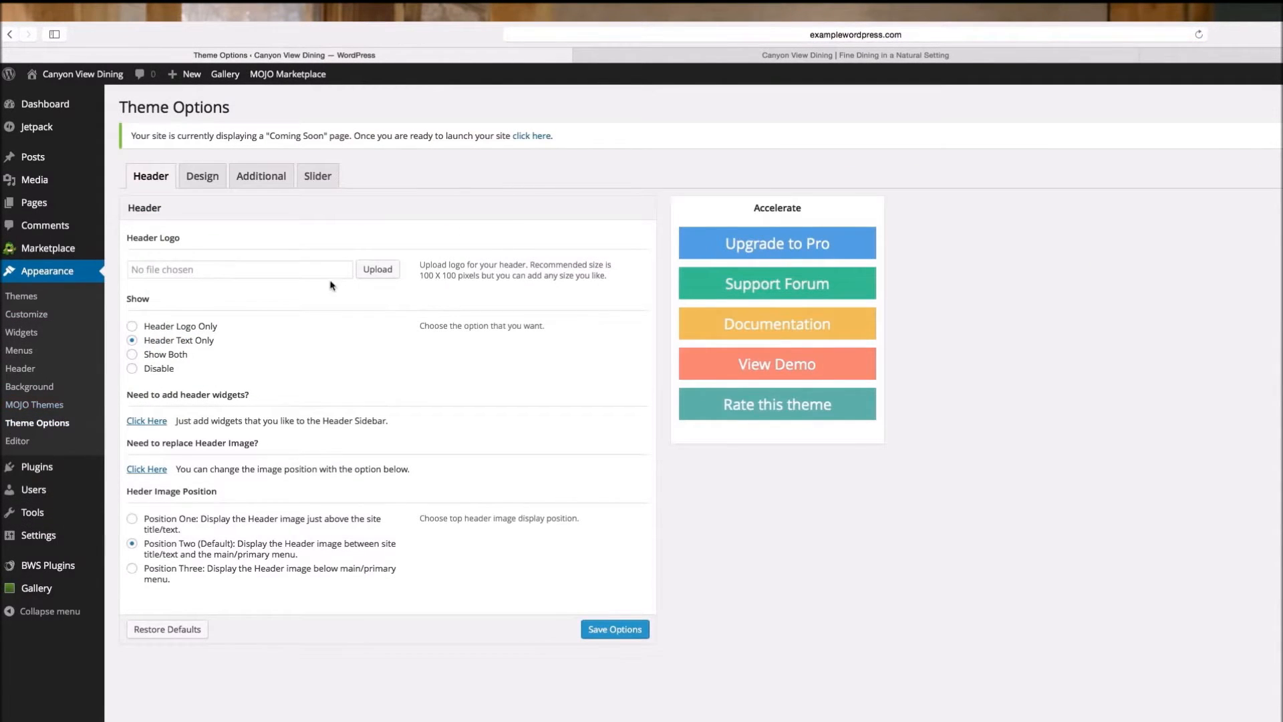
{"action": "left_click", "coordinate": [371, 274]}
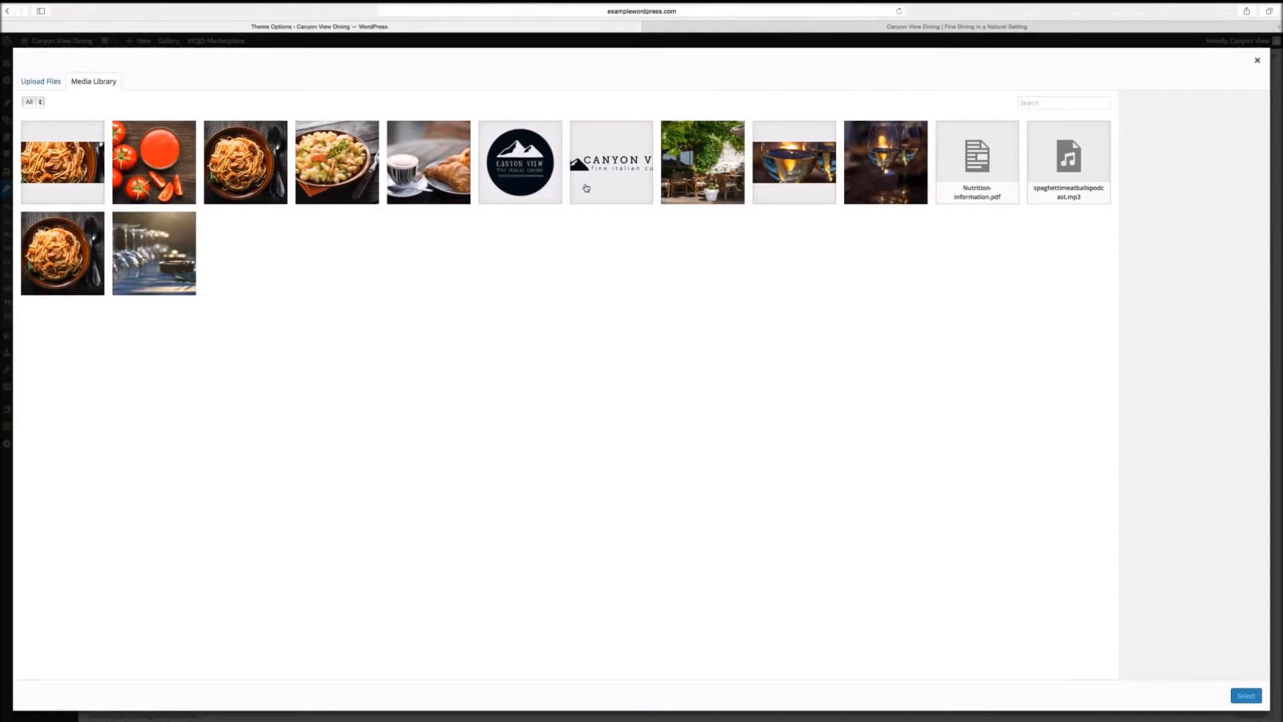
{"action": "left_click", "coordinate": [586, 188]}
{"action": "left_click", "coordinate": [1246, 695]}
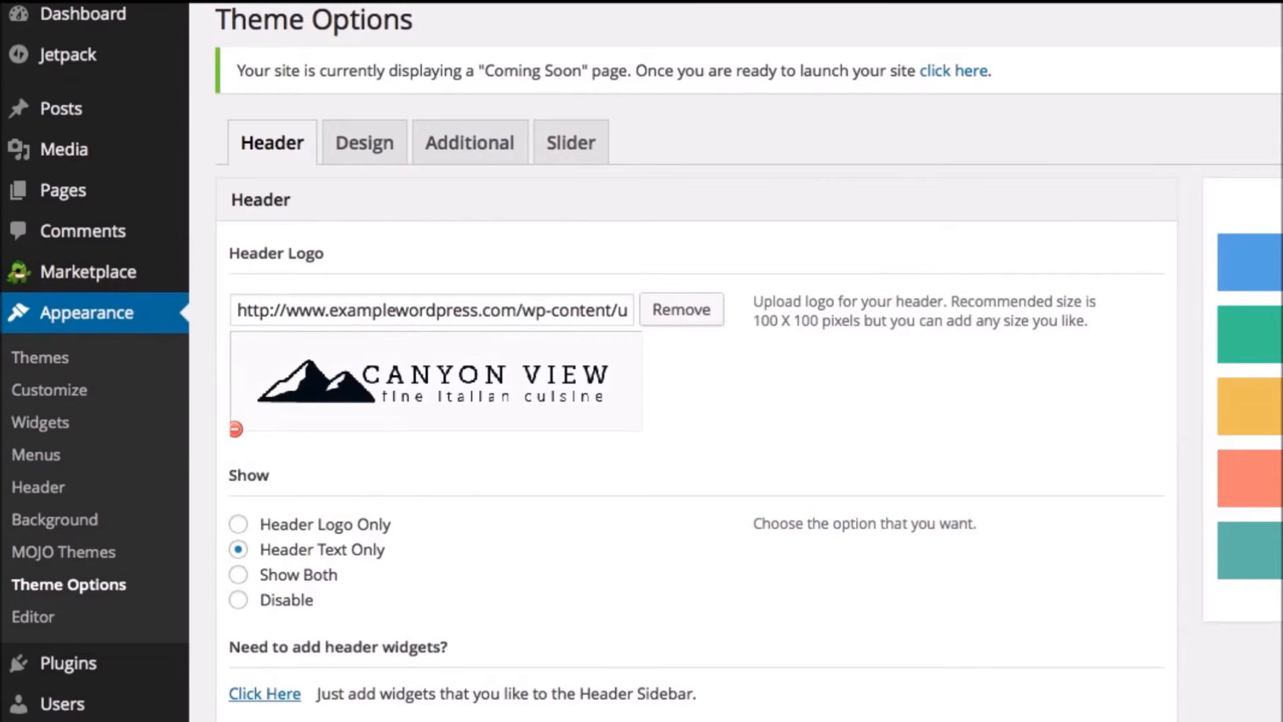
{"action": "left_click", "coordinate": [359, 145]}
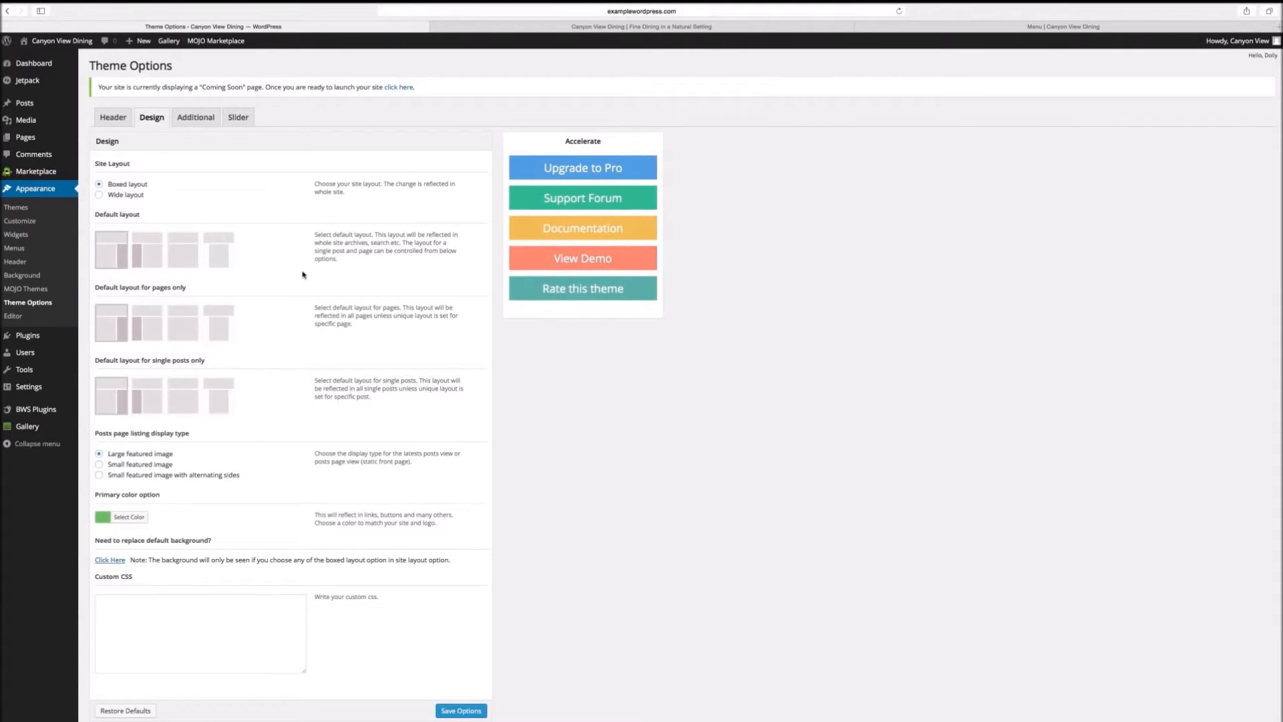
{"action": "left_click", "coordinate": [461, 712]}
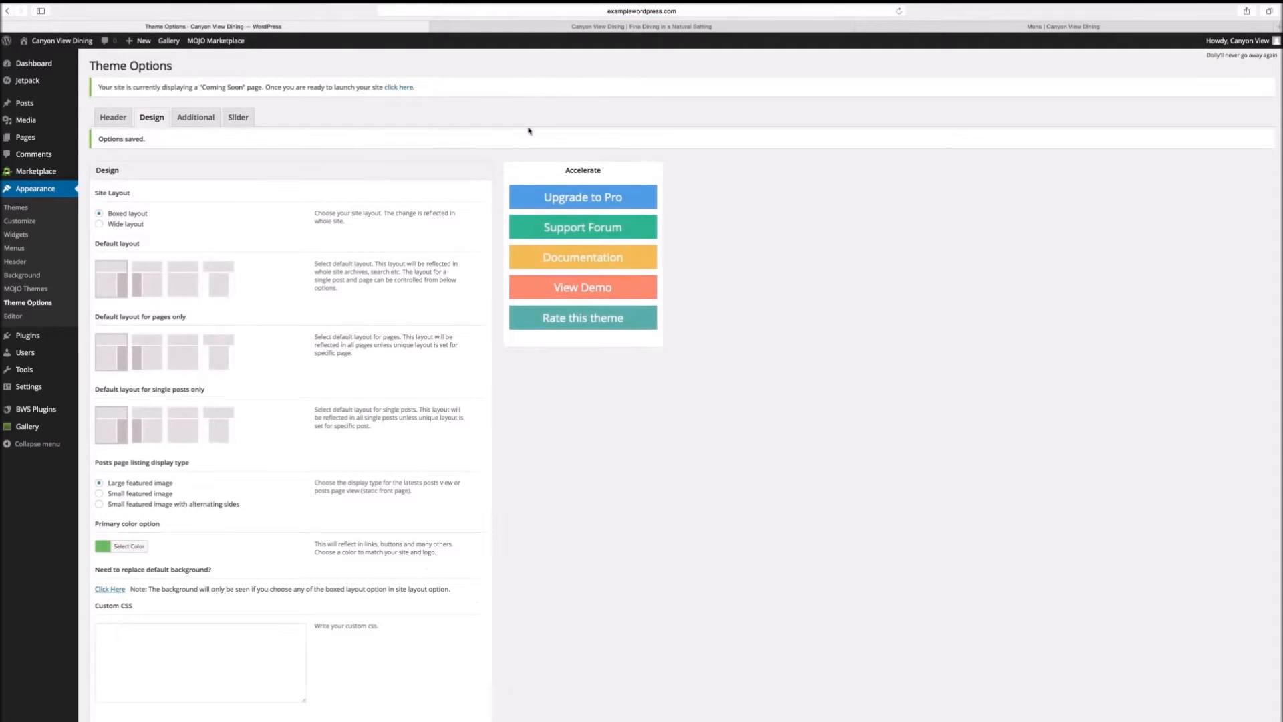
Set the default layout for pages to the third option and save, checking the About Us page.
{"action": "left_click", "coordinate": [554, 29]}
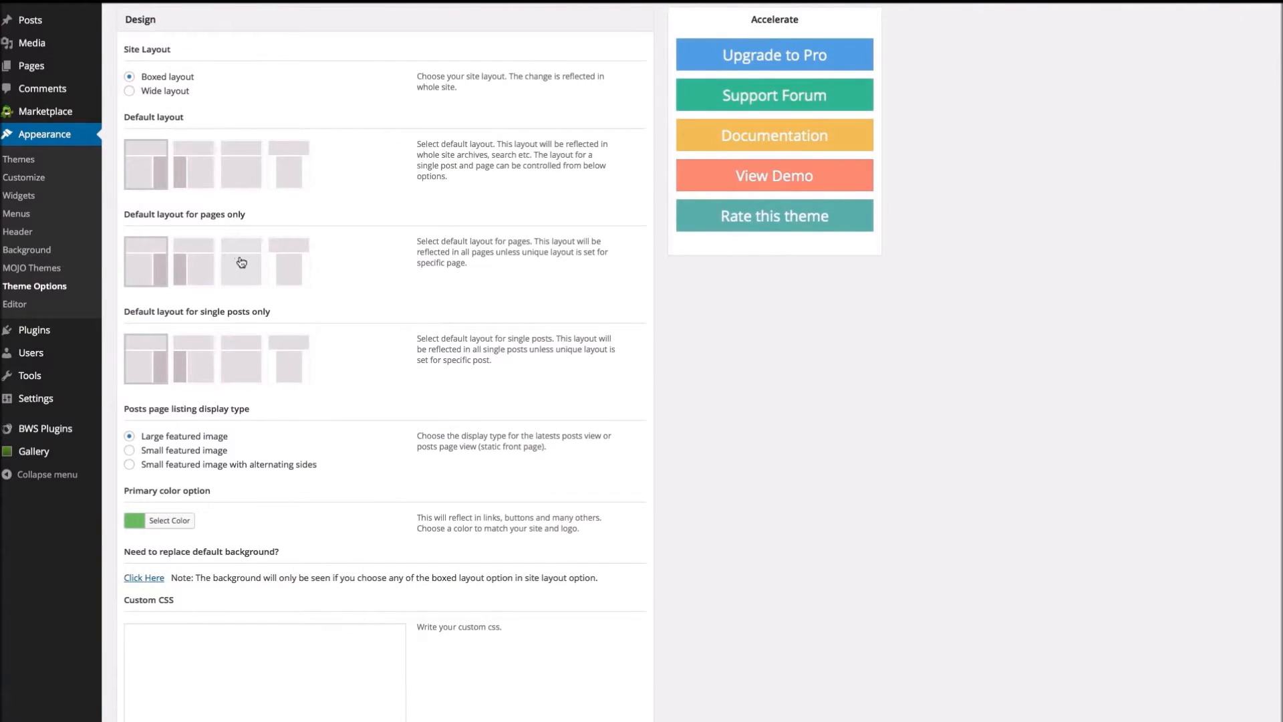
{"action": "left_click", "coordinate": [241, 262]}
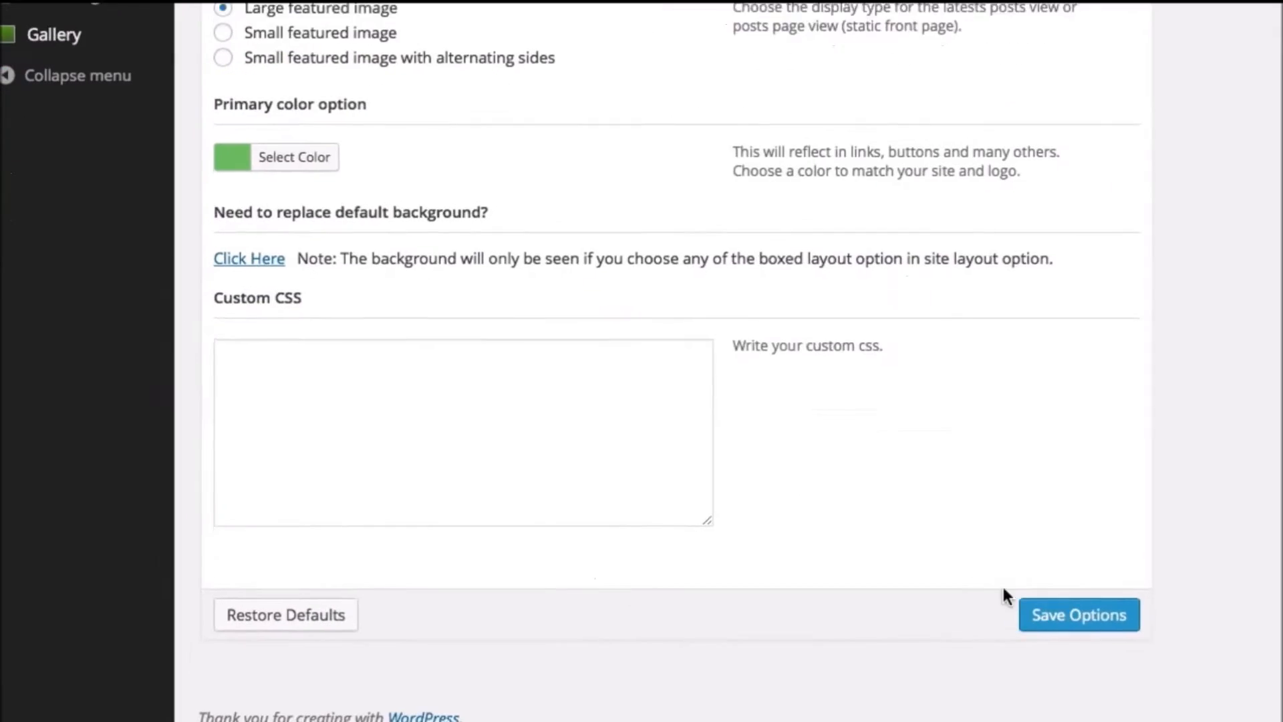
{"action": "left_click", "coordinate": [1077, 611]}
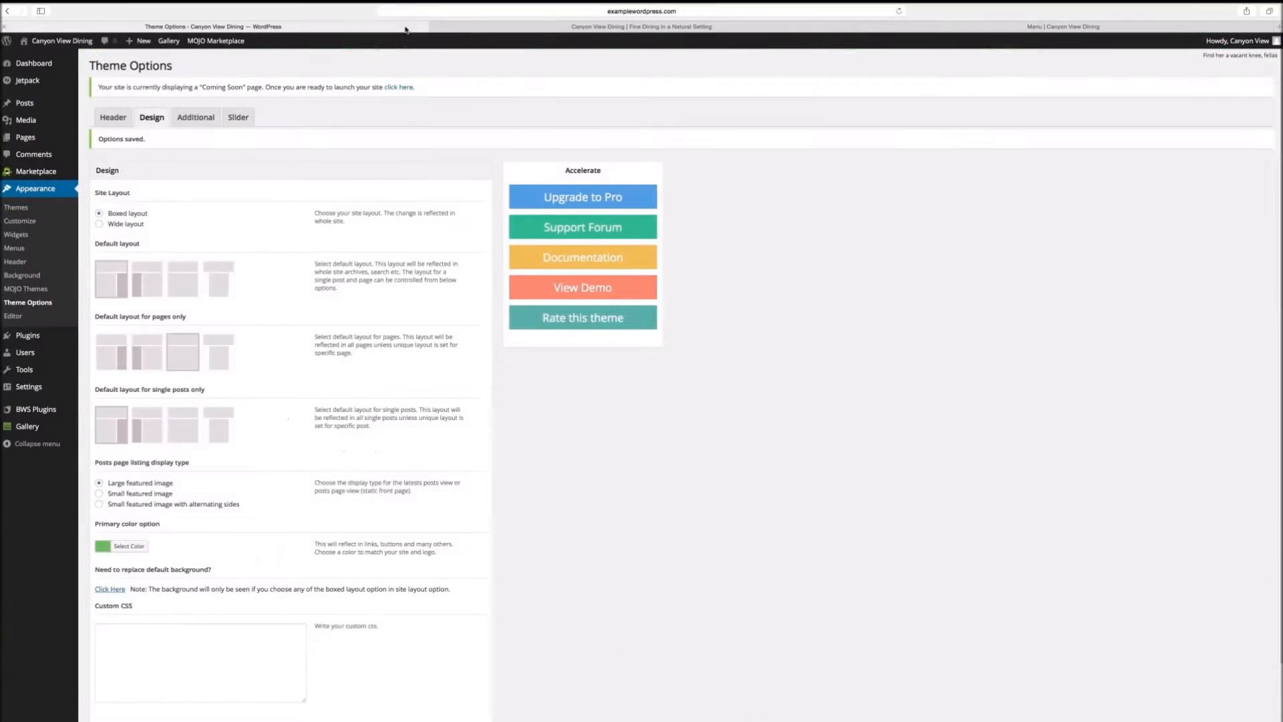
Activate the favicon using the round Canyon View logo and save the options.
{"action": "left_click", "coordinate": [209, 120]}
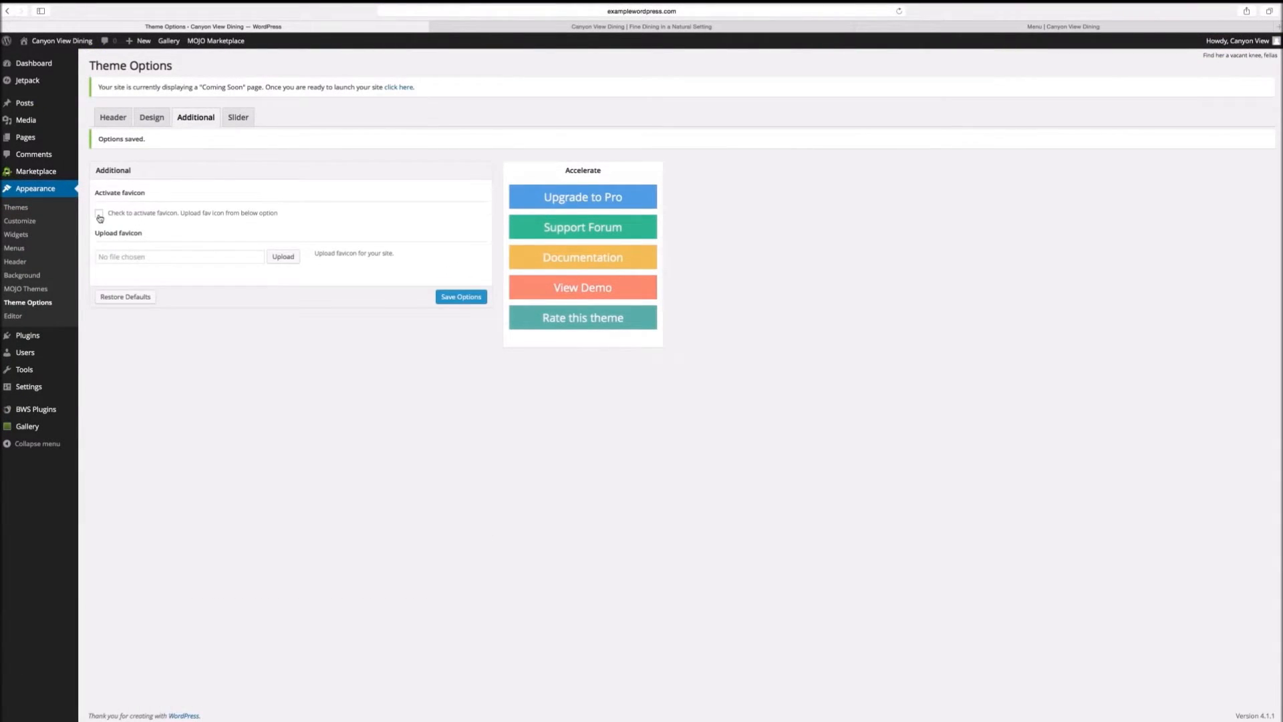
{"action": "left_click", "coordinate": [282, 257]}
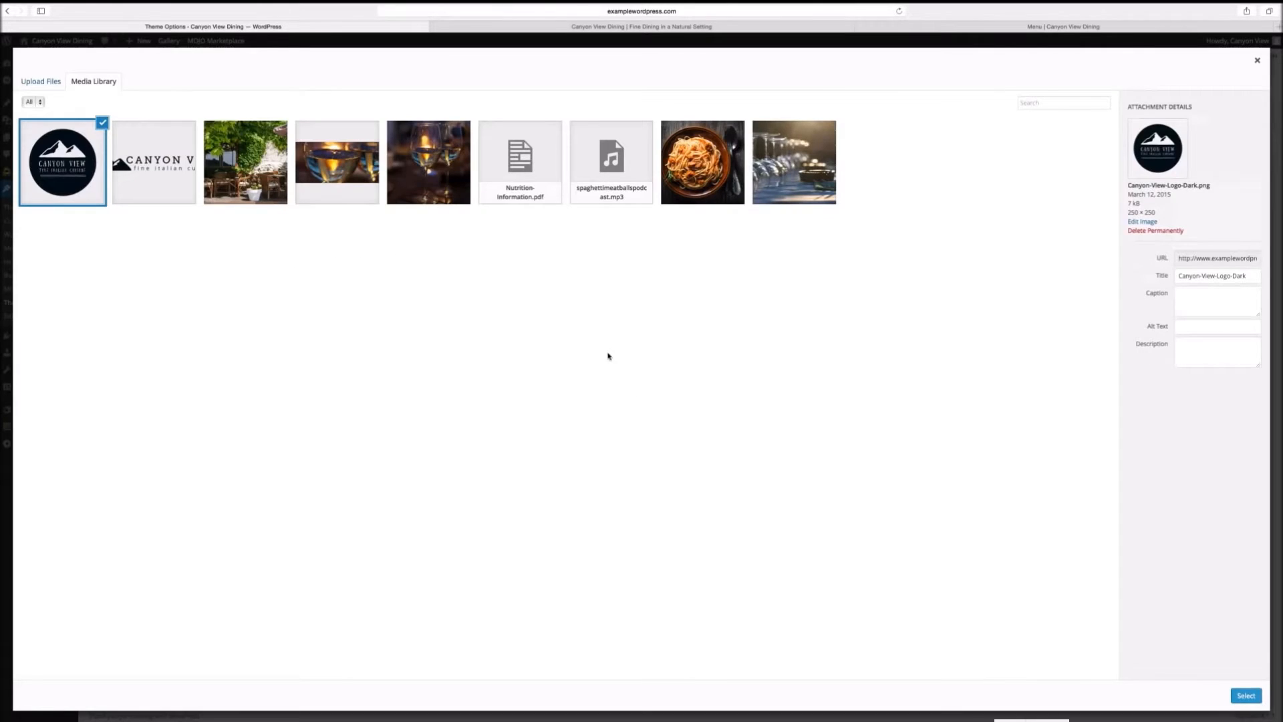
{"action": "left_click", "coordinate": [1240, 695]}
{"action": "left_click", "coordinate": [461, 433]}
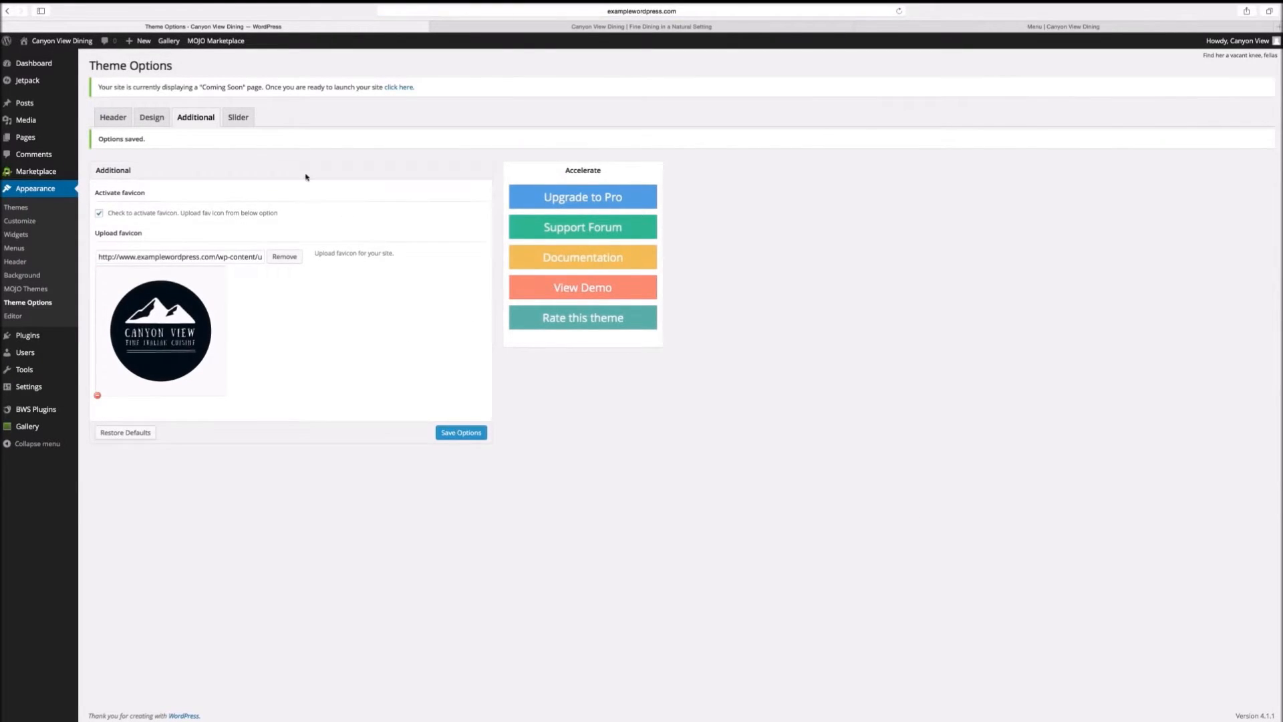
{"action": "left_click", "coordinate": [238, 118]}
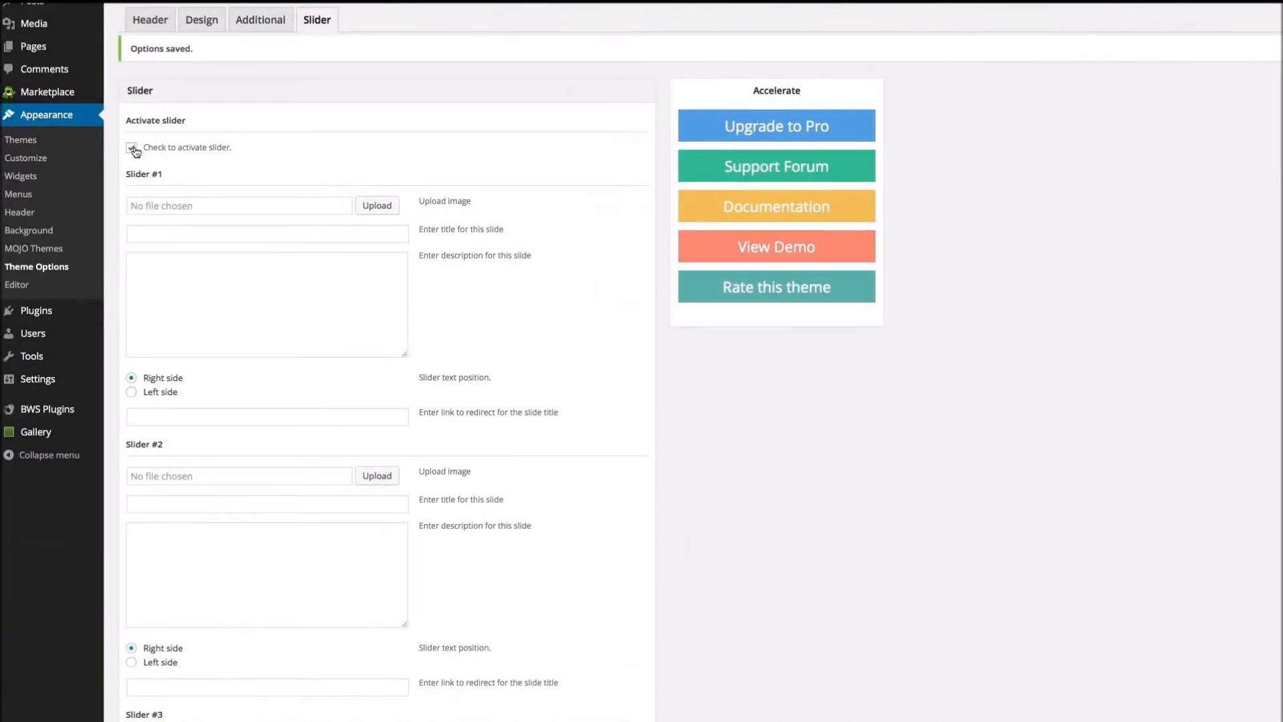
Give slide one the tomato image, title 'We are organic' and the hello-world post link, then reload the site.
{"action": "scroll", "coordinate": [135, 152], "scroll_direction": "down", "scroll_amount": 2}
{"action": "left_click", "coordinate": [376, 79]}
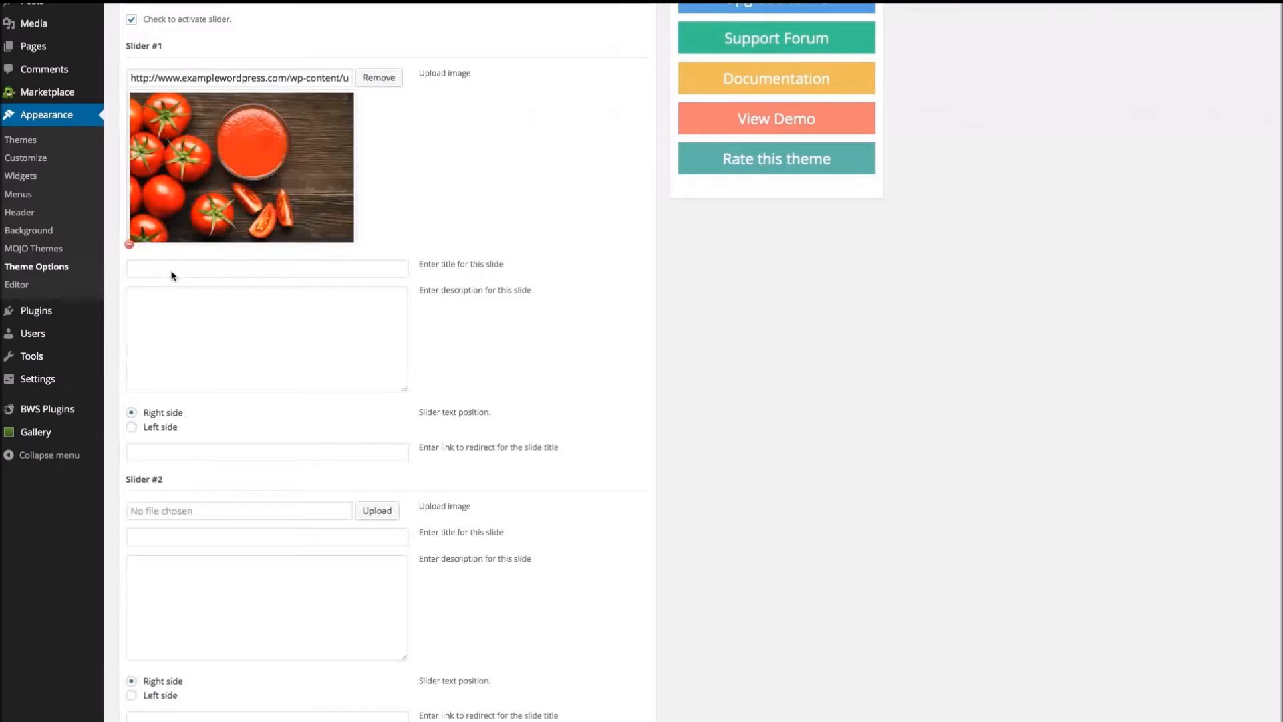
{"action": "left_click", "coordinate": [171, 270]}
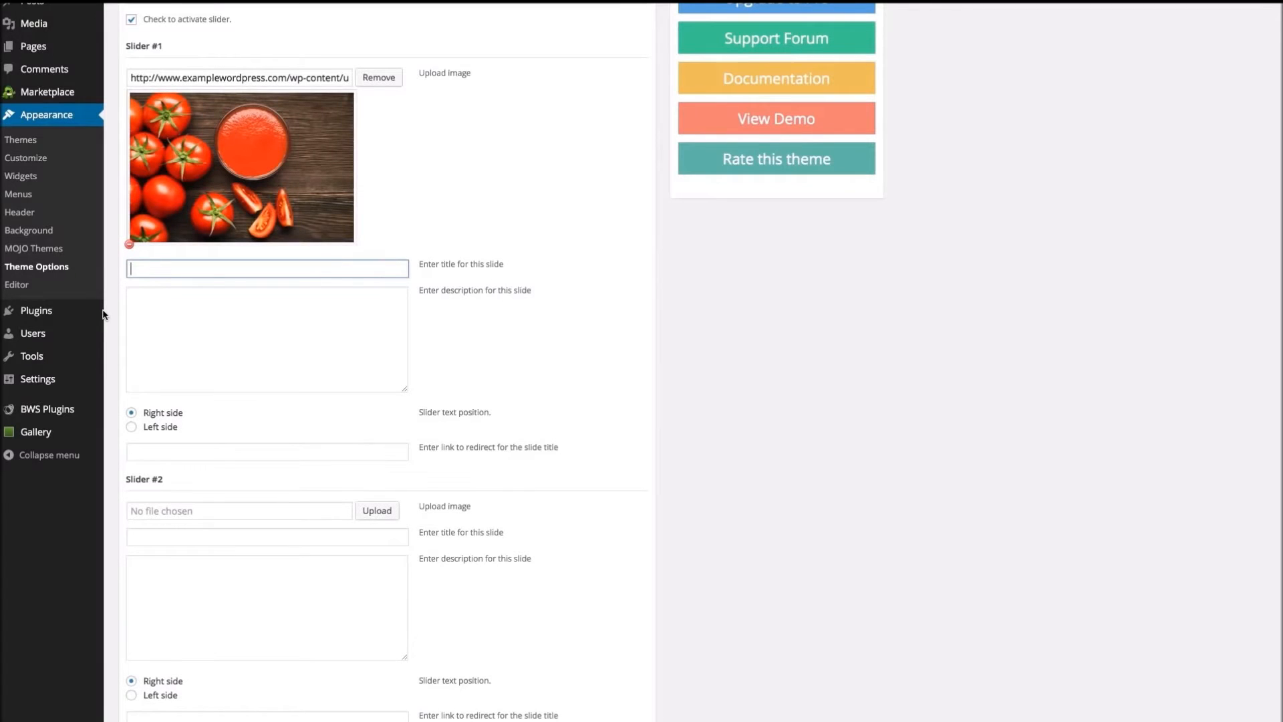
{"action": "type", "text": "We are organic"}
{"action": "left_click", "coordinate": [352, 450]}
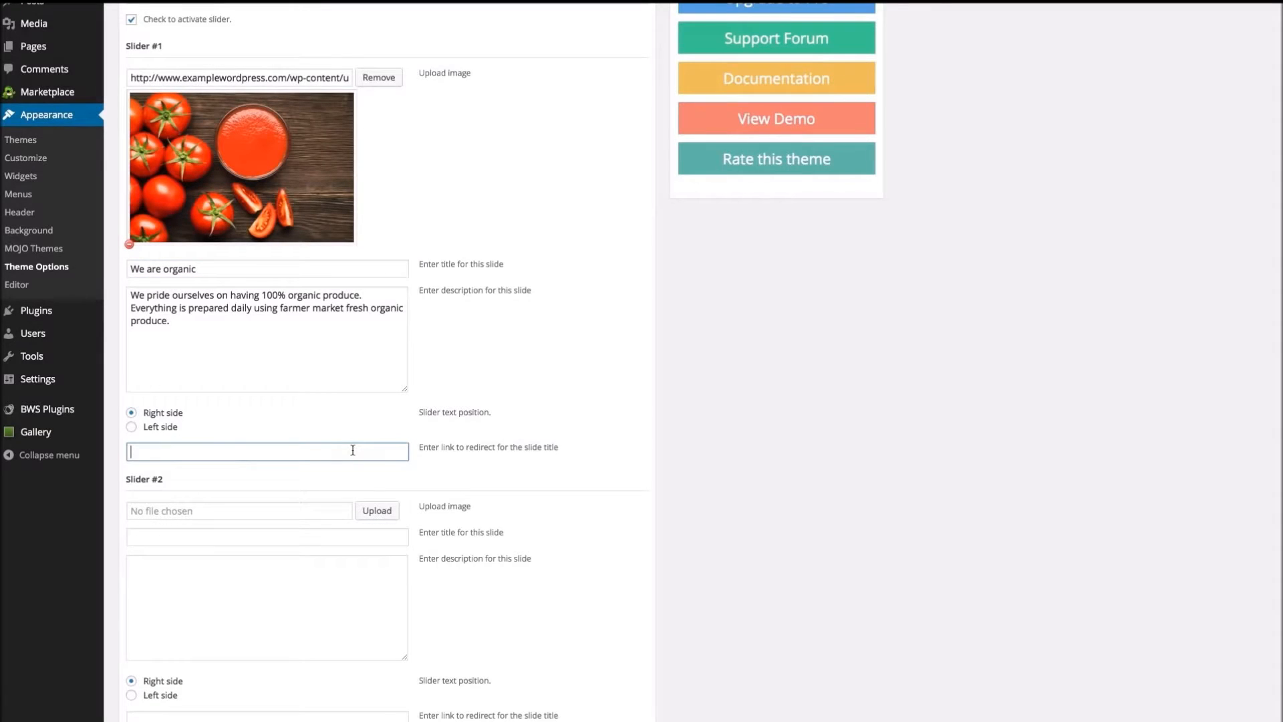
{"action": "type", "text": "http://www.examplewordpress.com/hello-world/"}
{"action": "scroll", "coordinate": [354, 452], "scroll_direction": "down", "scroll_amount": 5}
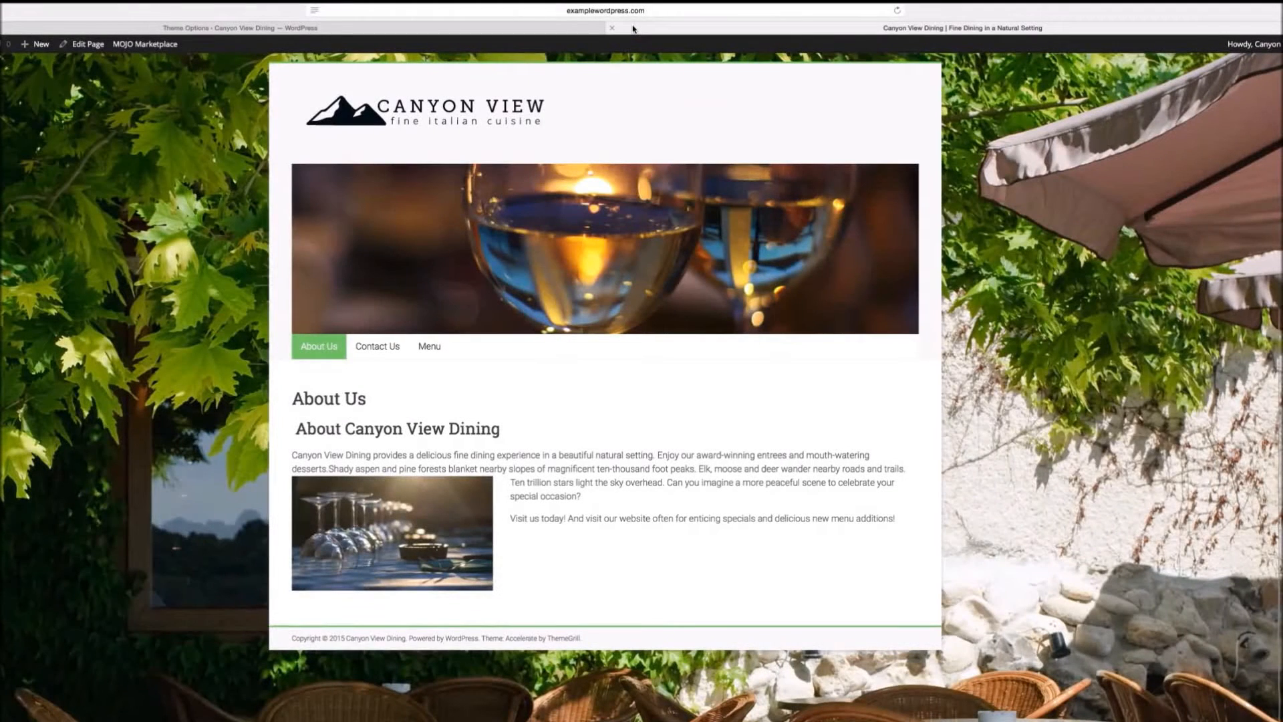
{"action": "key", "text": "super+r"}
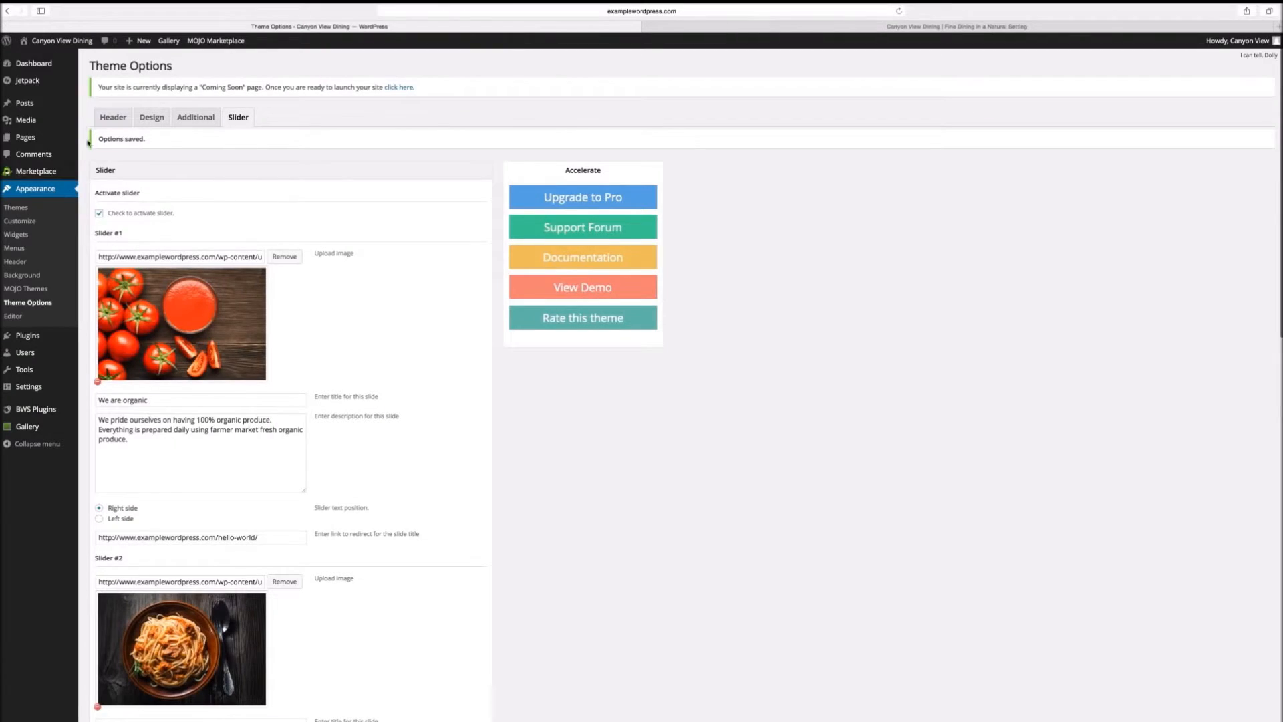
Hide the wine-glass header image in the Customizer and publish the change.
{"action": "left_click", "coordinate": [27, 221]}
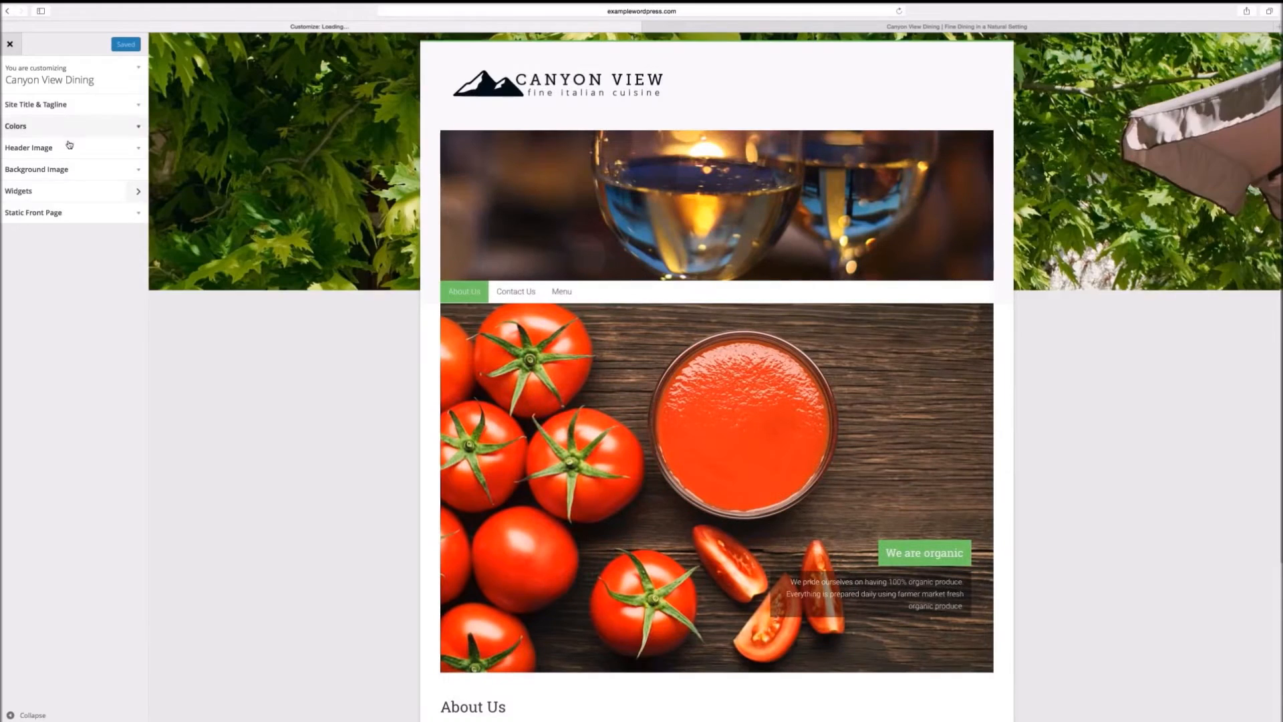
{"action": "left_click", "coordinate": [67, 146]}
{"action": "left_click", "coordinate": [48, 264]}
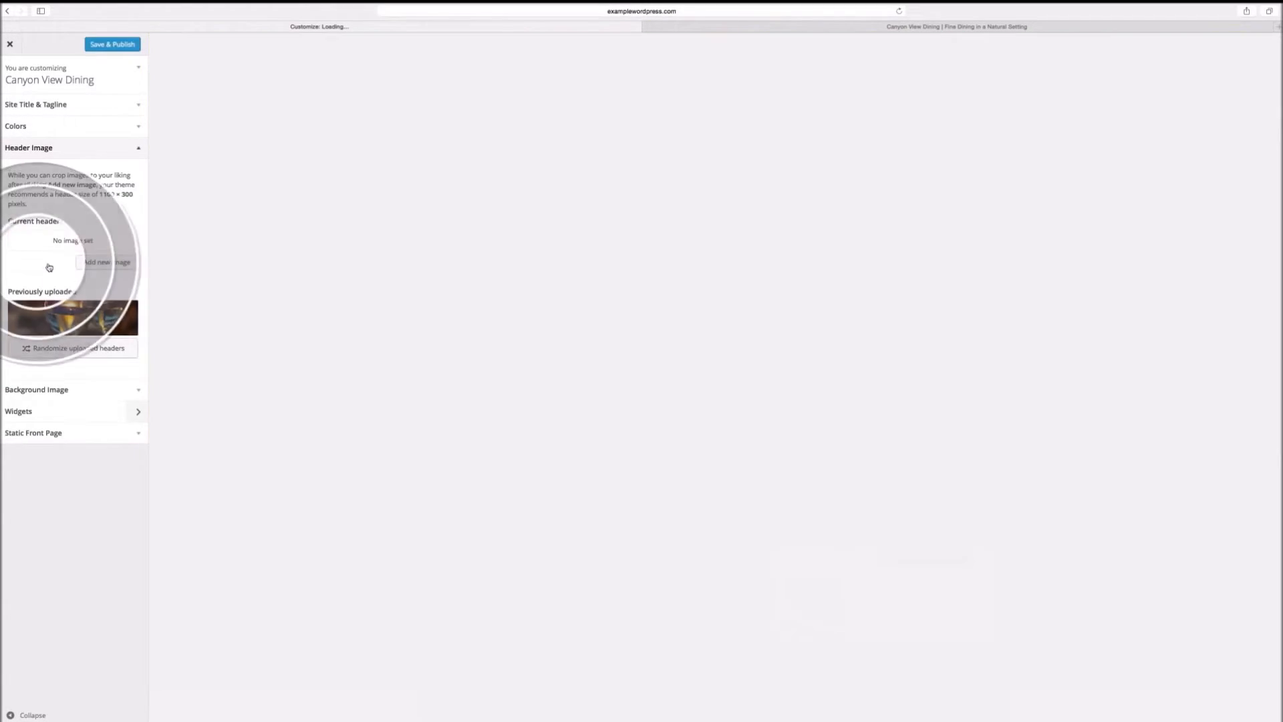
{"action": "left_click", "coordinate": [113, 46]}
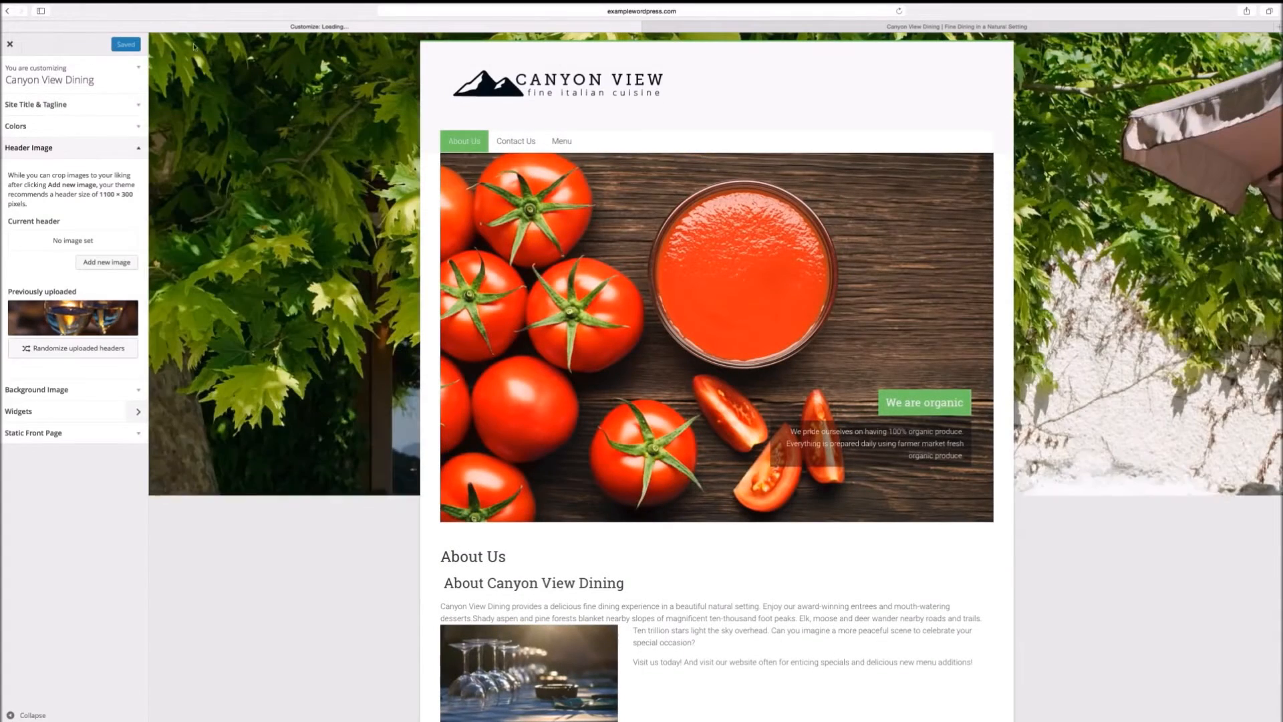
On the live front page, step the slider through the spaghetti and further pasta slides.
{"action": "left_click", "coordinate": [705, 27]}
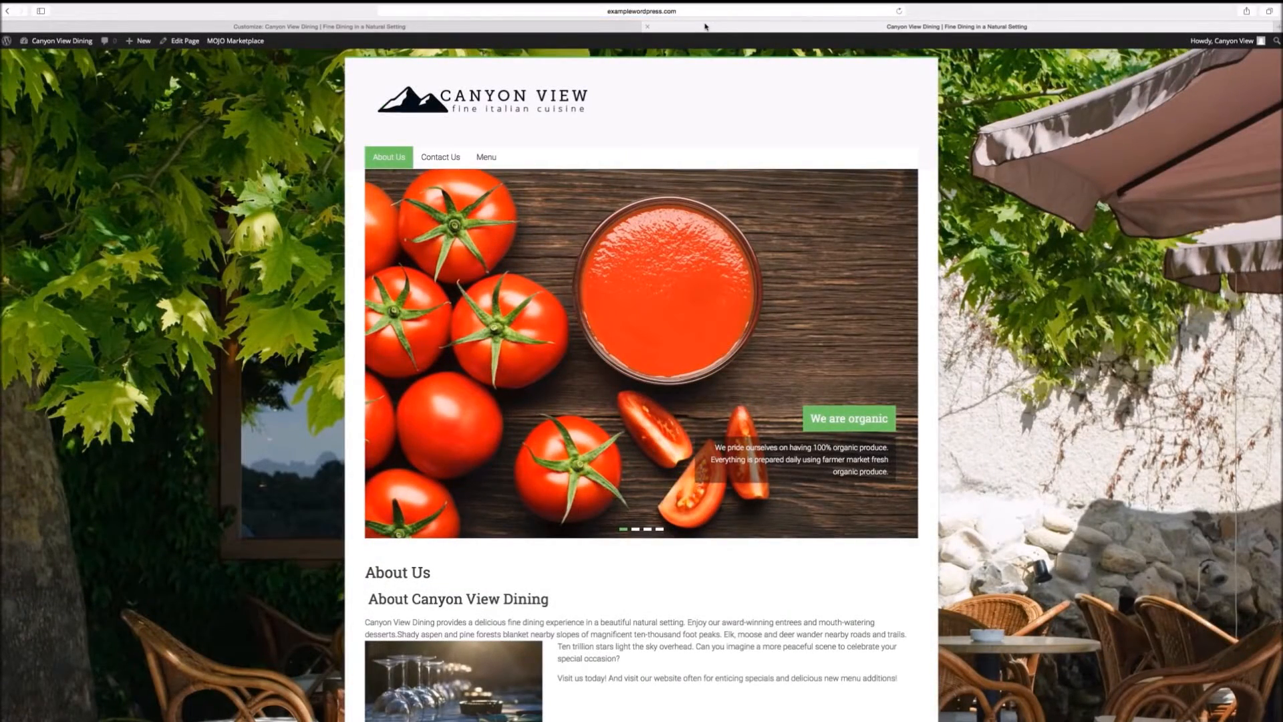
{"action": "scroll", "coordinate": [910, 334], "scroll_direction": "down", "scroll_amount": 2}
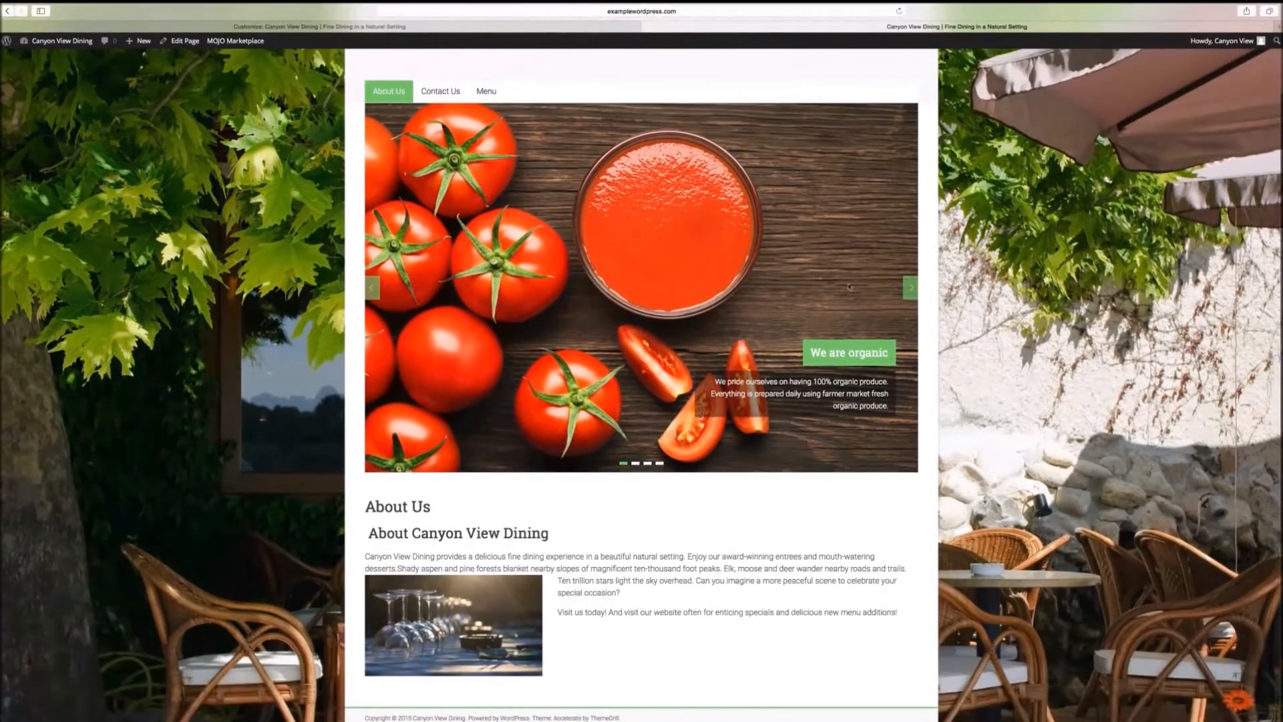
{"action": "left_click", "coordinate": [911, 288]}
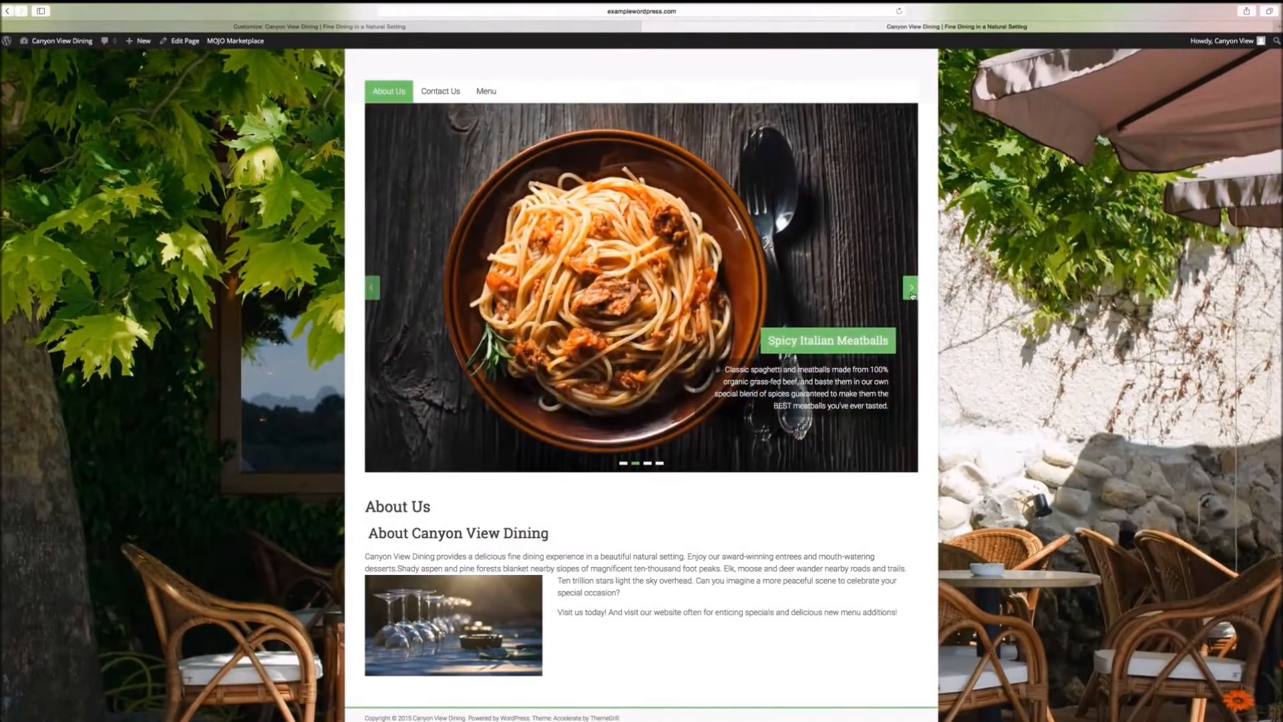
{"action": "left_click", "coordinate": [911, 288]}
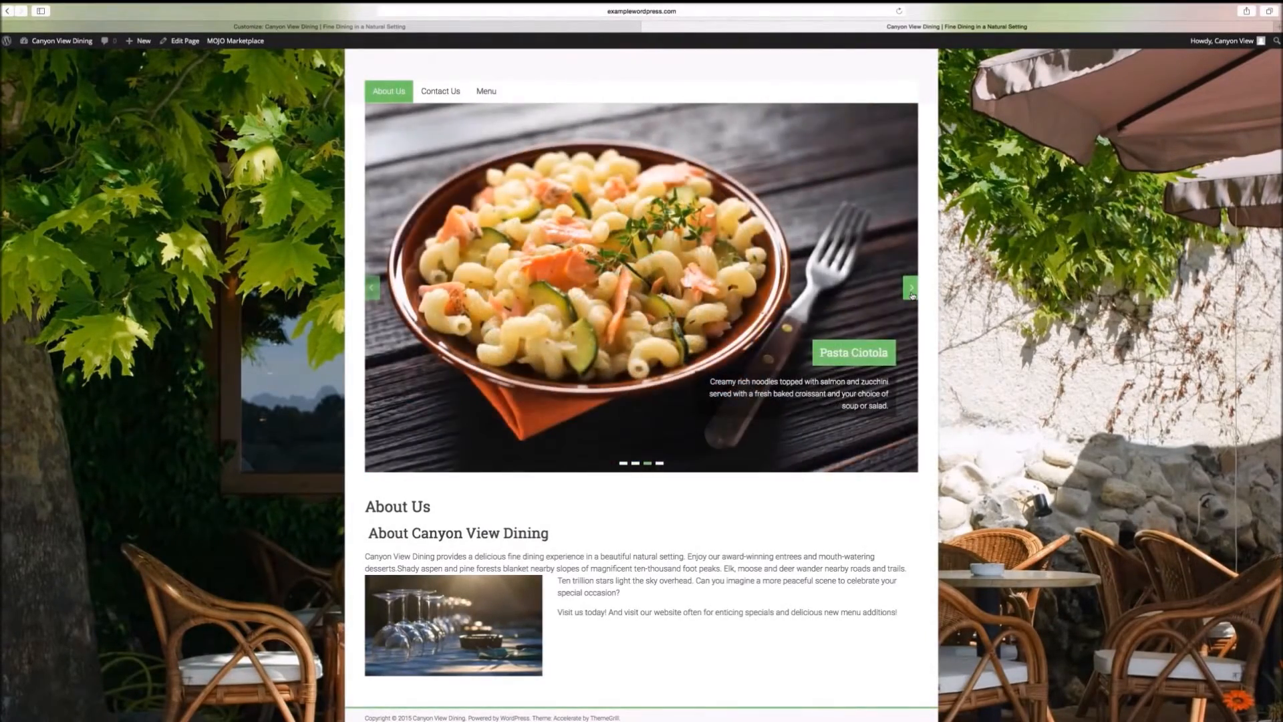
{"action": "left_click", "coordinate": [911, 288]}
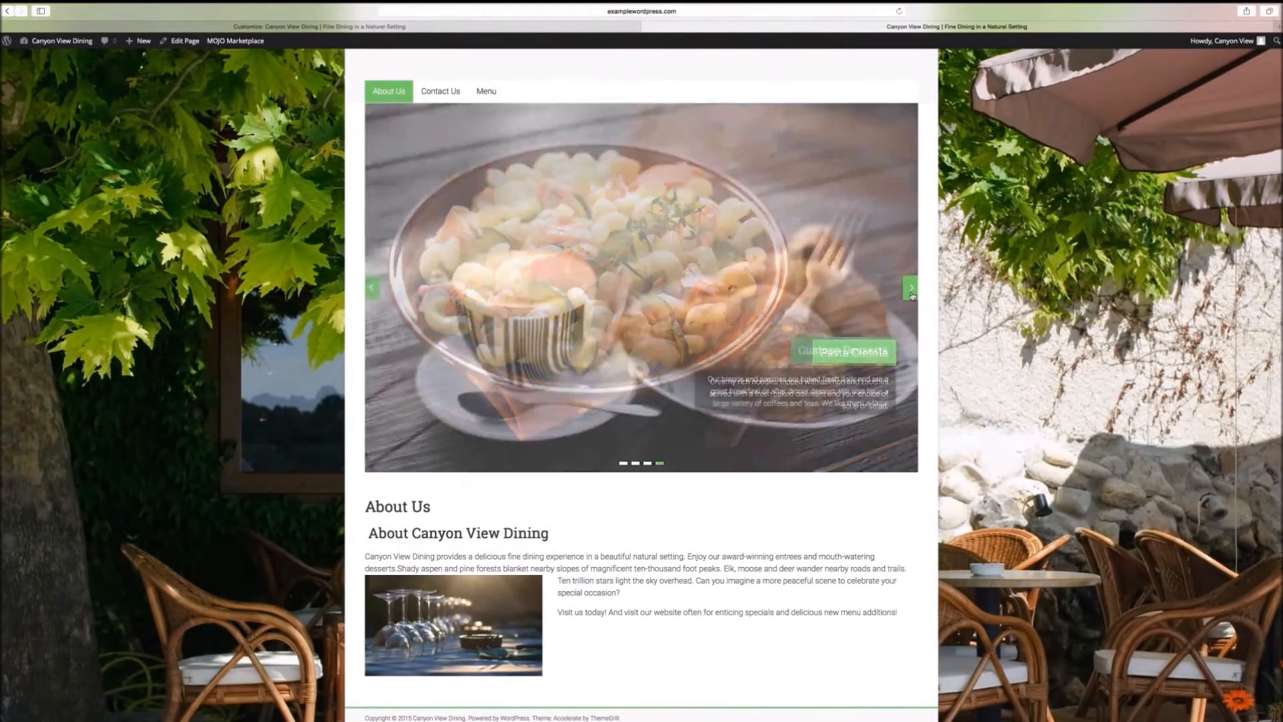
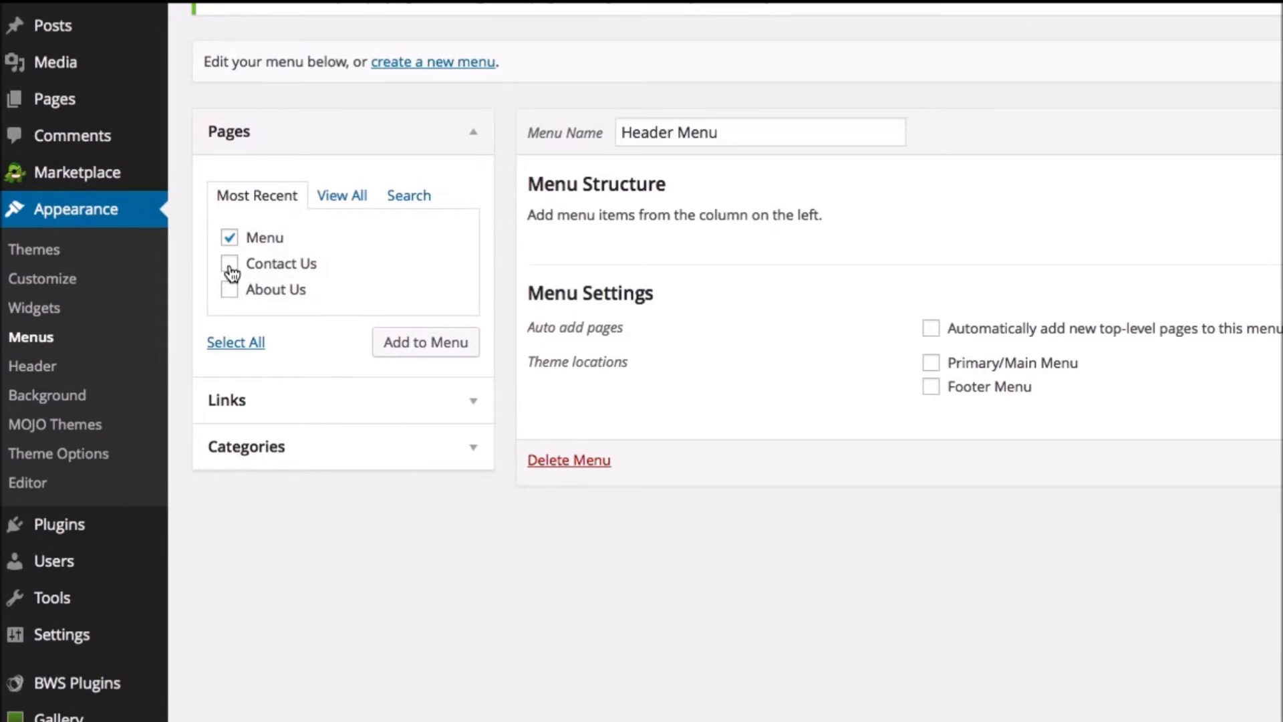
Add the Menu, Contact Us and About Us pages to the Header Menu.
{"action": "left_click", "coordinate": [230, 267]}
{"action": "left_click", "coordinate": [389, 348]}
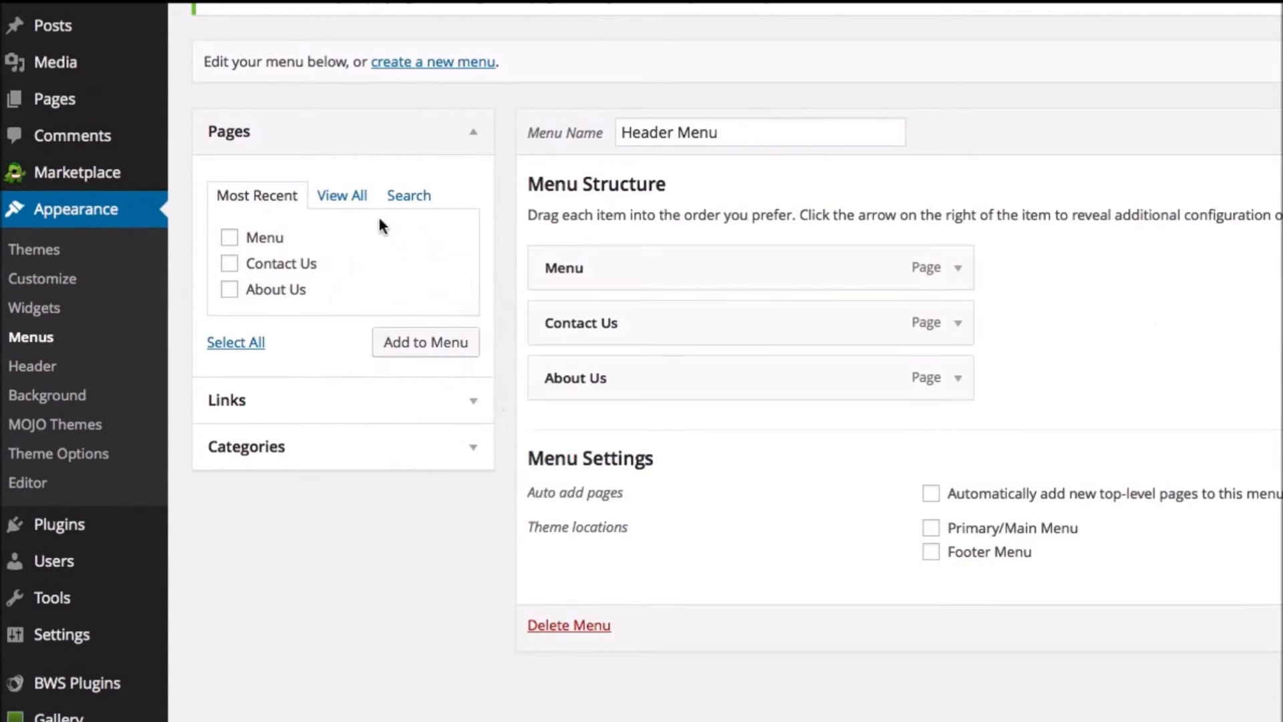
{"action": "left_click", "coordinate": [361, 209]}
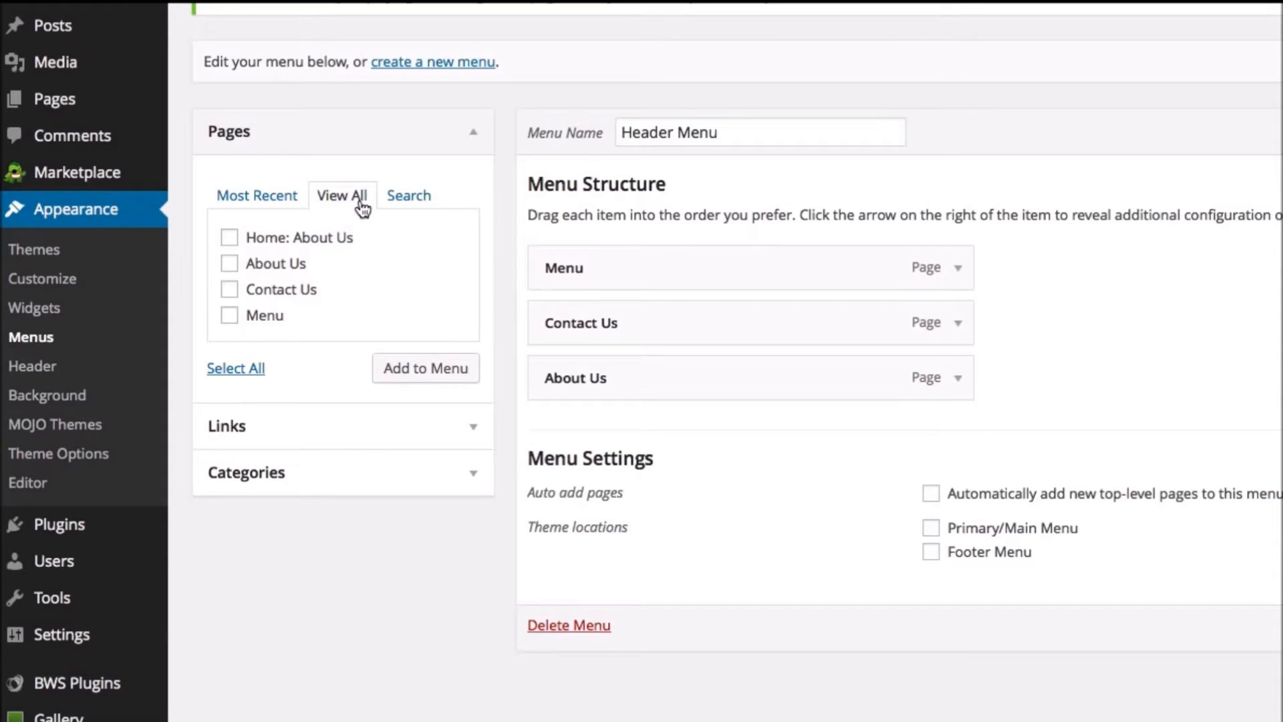
{"action": "left_click", "coordinate": [409, 201]}
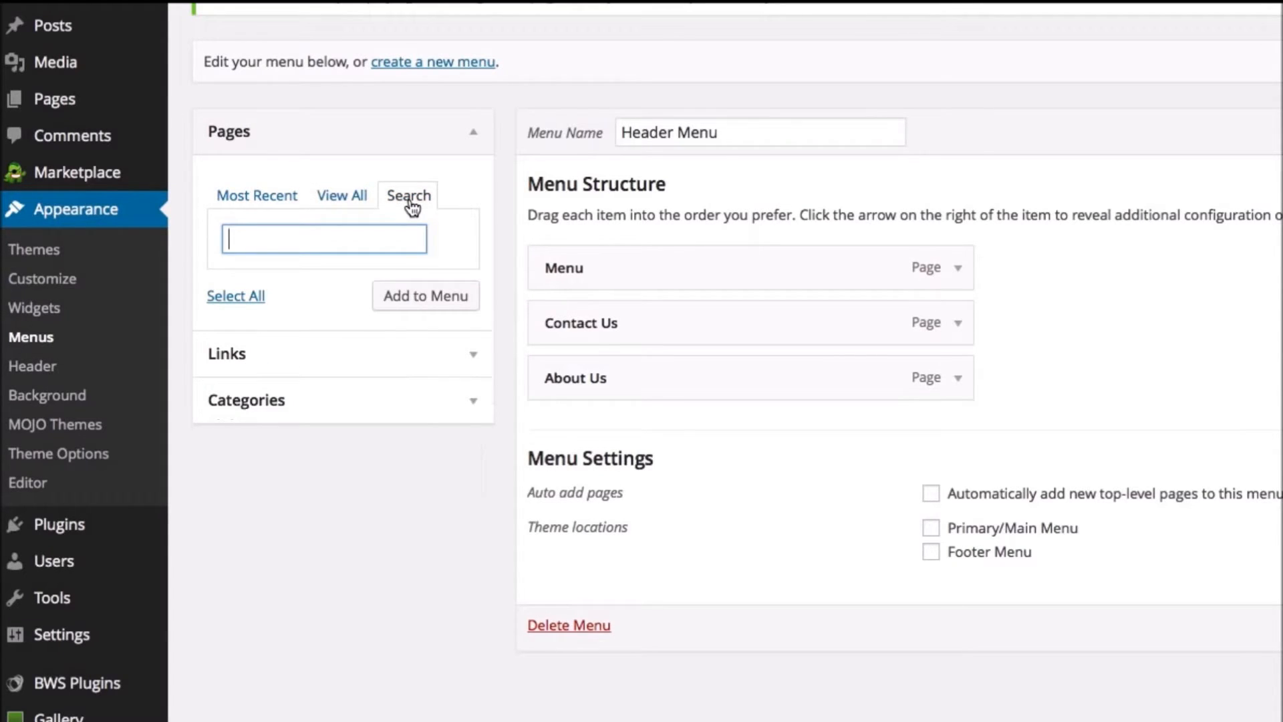
{"action": "left_click", "coordinate": [339, 197]}
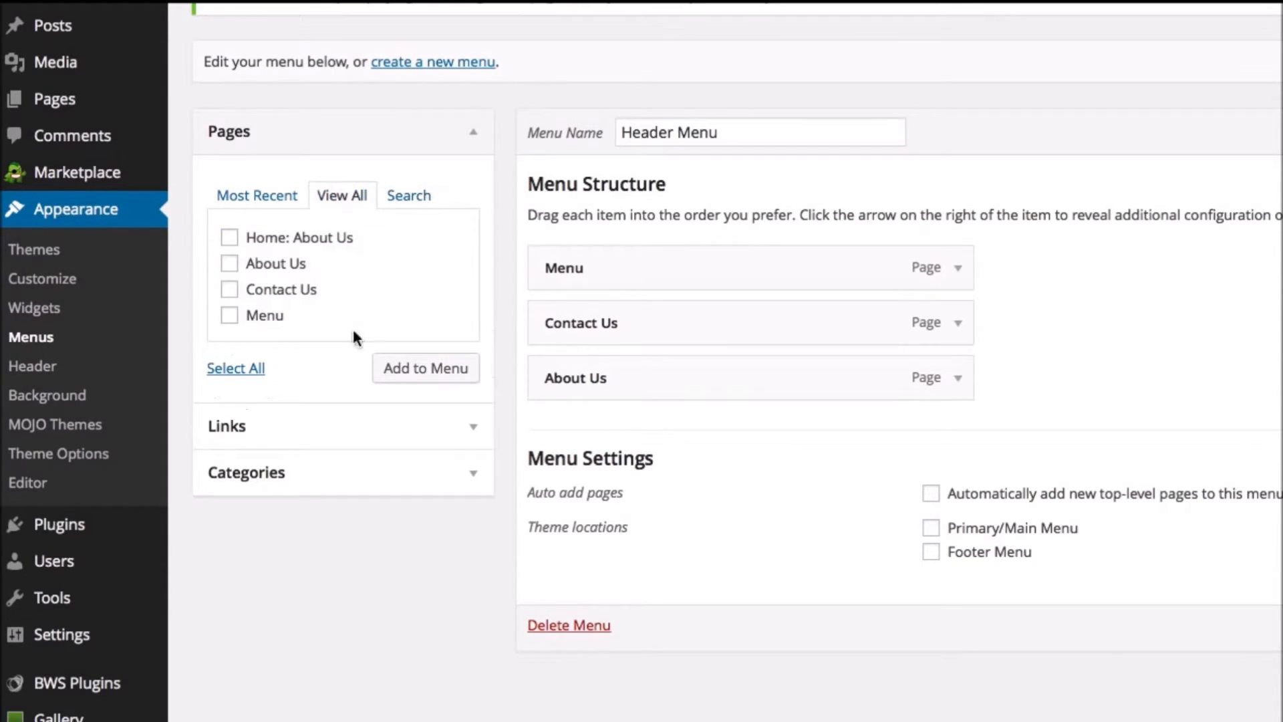
{"action": "left_click", "coordinate": [320, 435]}
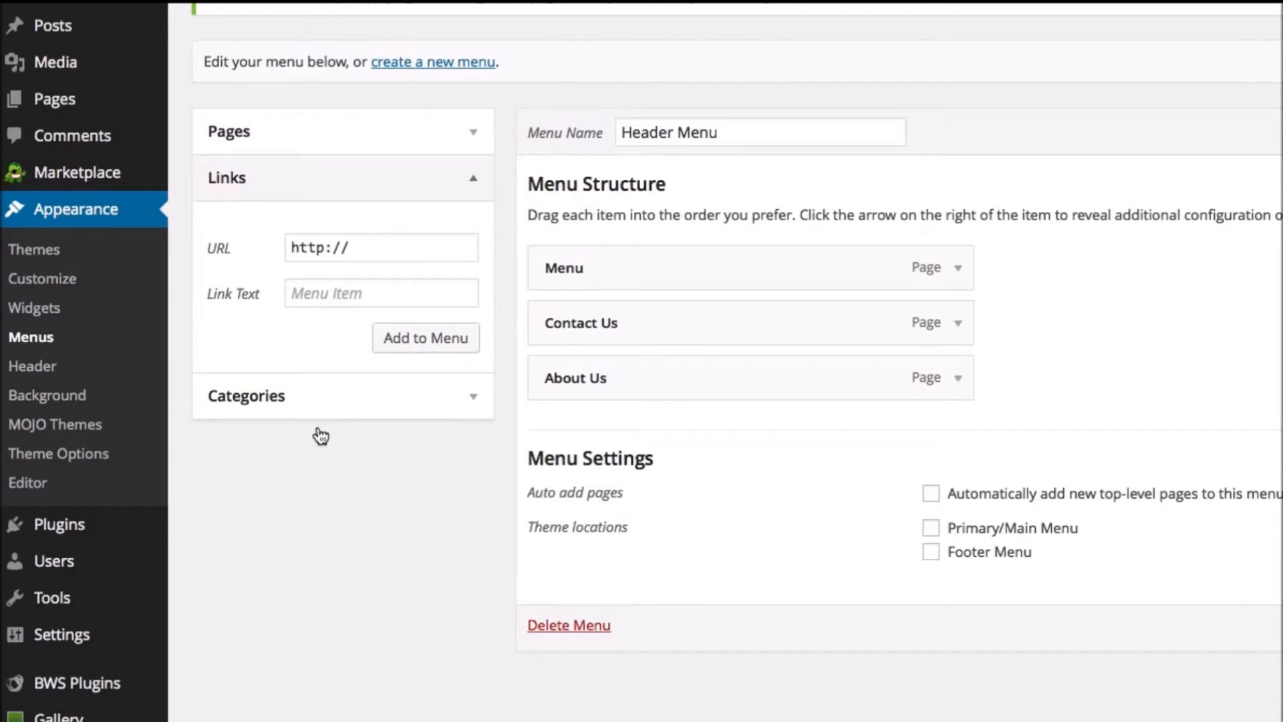
Add a custom link to bluehost.com labelled 'Bluehost Rocks' to the Header Menu.
{"action": "left_click", "coordinate": [401, 247]}
{"action": "type", "text": "bluehost.com"}
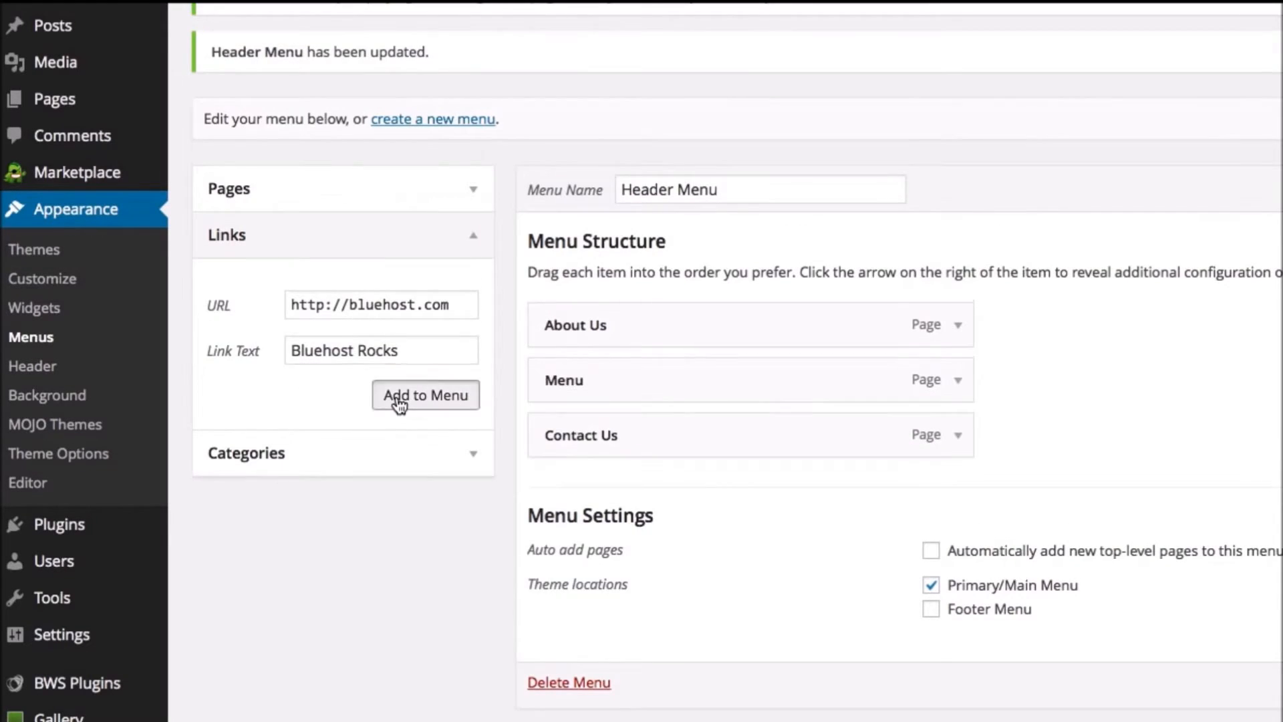
{"action": "left_click", "coordinate": [399, 401]}
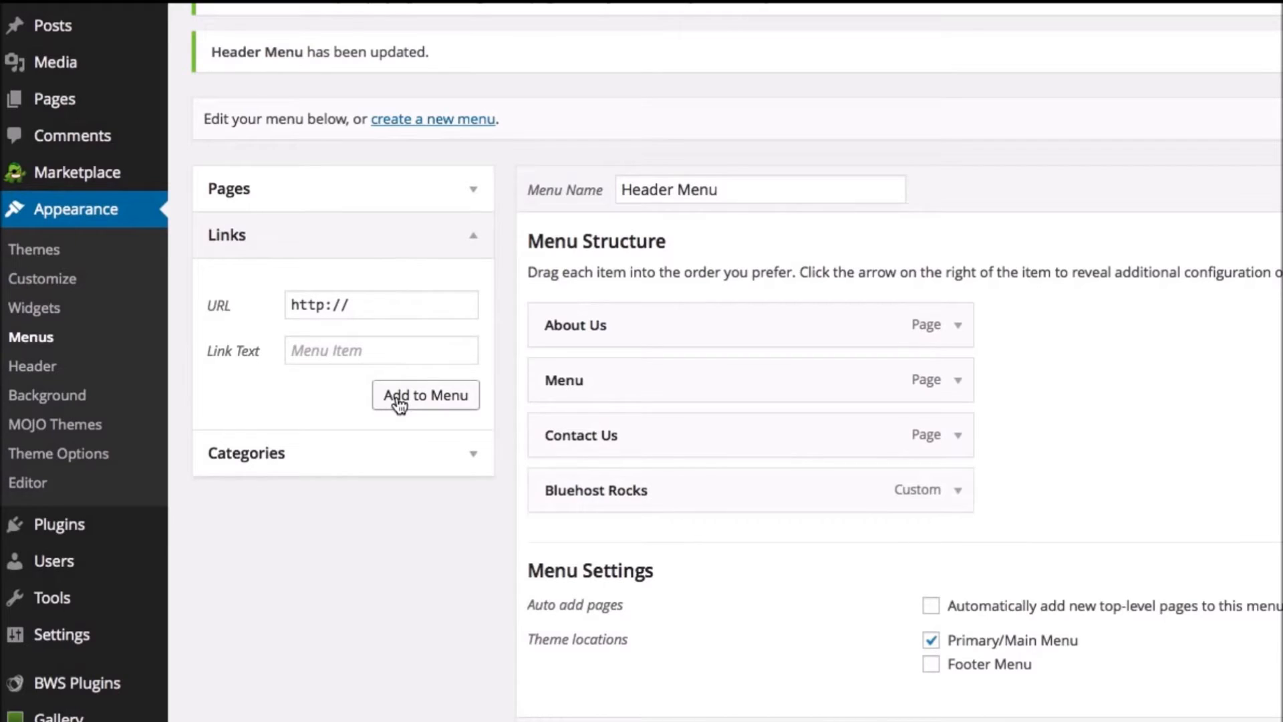
{"action": "left_click", "coordinate": [432, 453]}
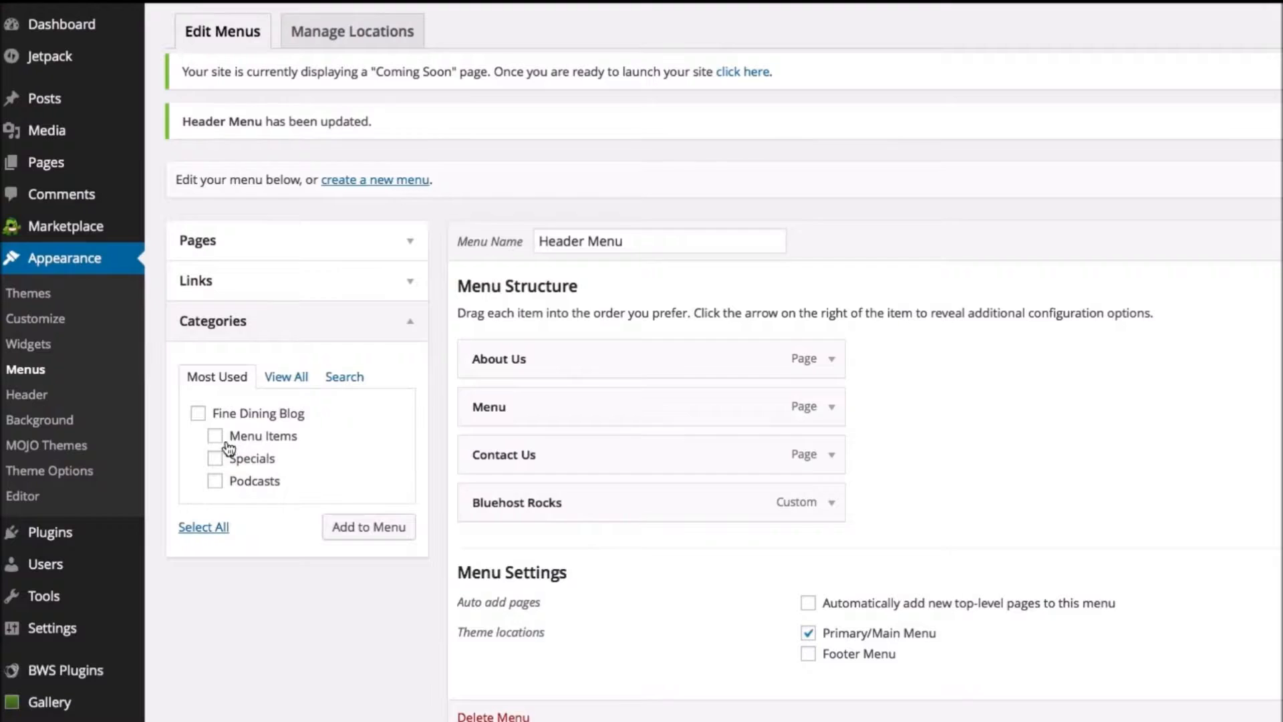
Add the Fine Dining Blog category and order the menu About Us, Menu, Fine Dining Blog, Contact Us.
{"action": "left_click", "coordinate": [364, 528]}
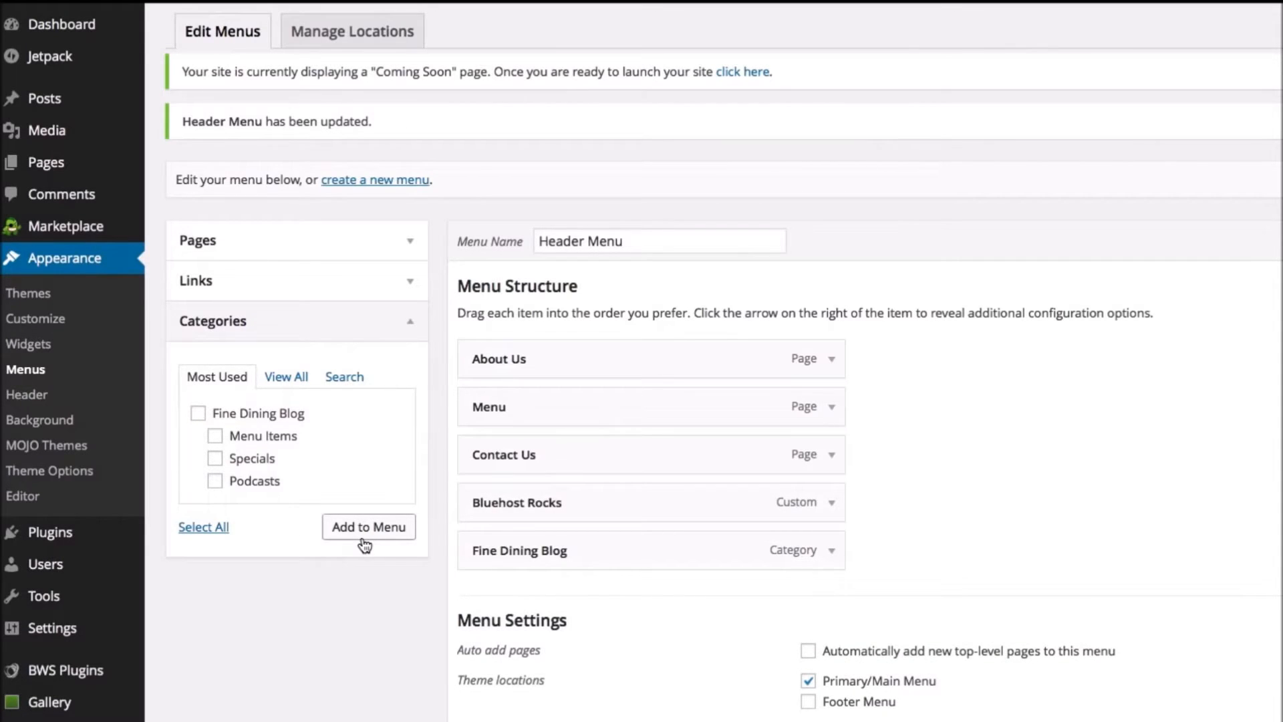
{"action": "left_click_drag", "start_coordinate": [535, 550], "coordinate": [552, 404]}
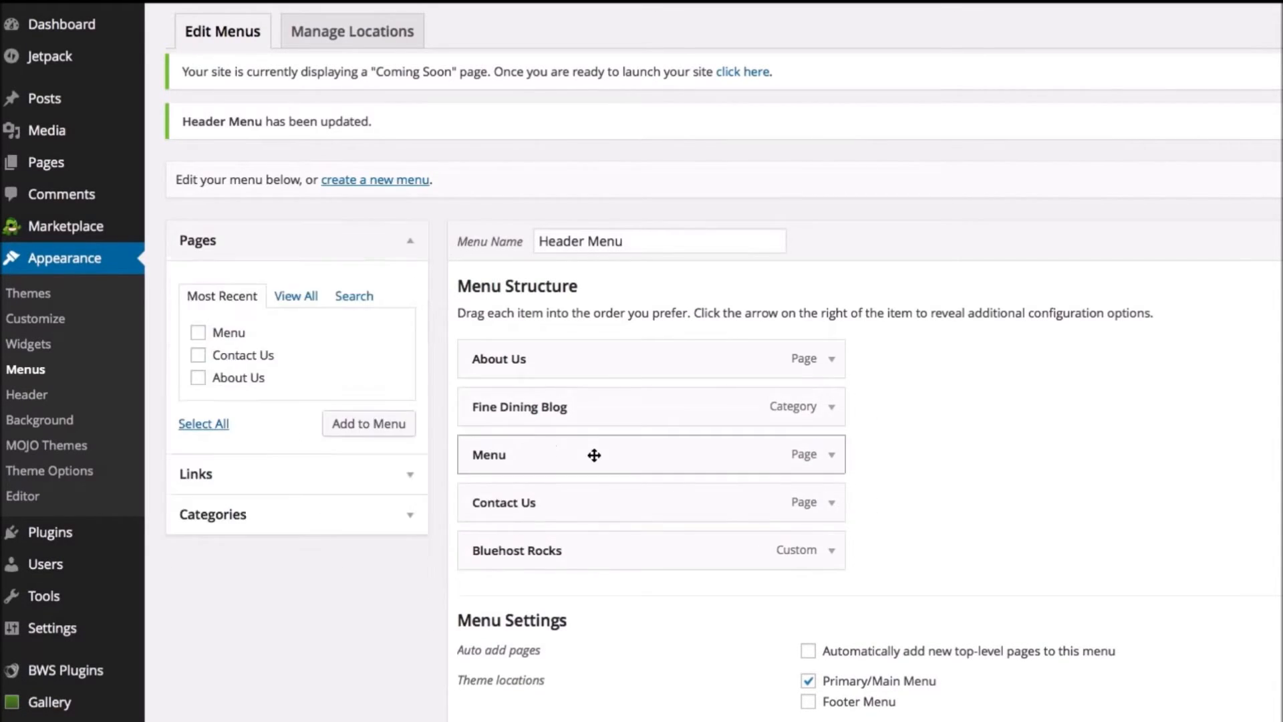
{"action": "left_click_drag", "start_coordinate": [593, 453], "coordinate": [595, 403]}
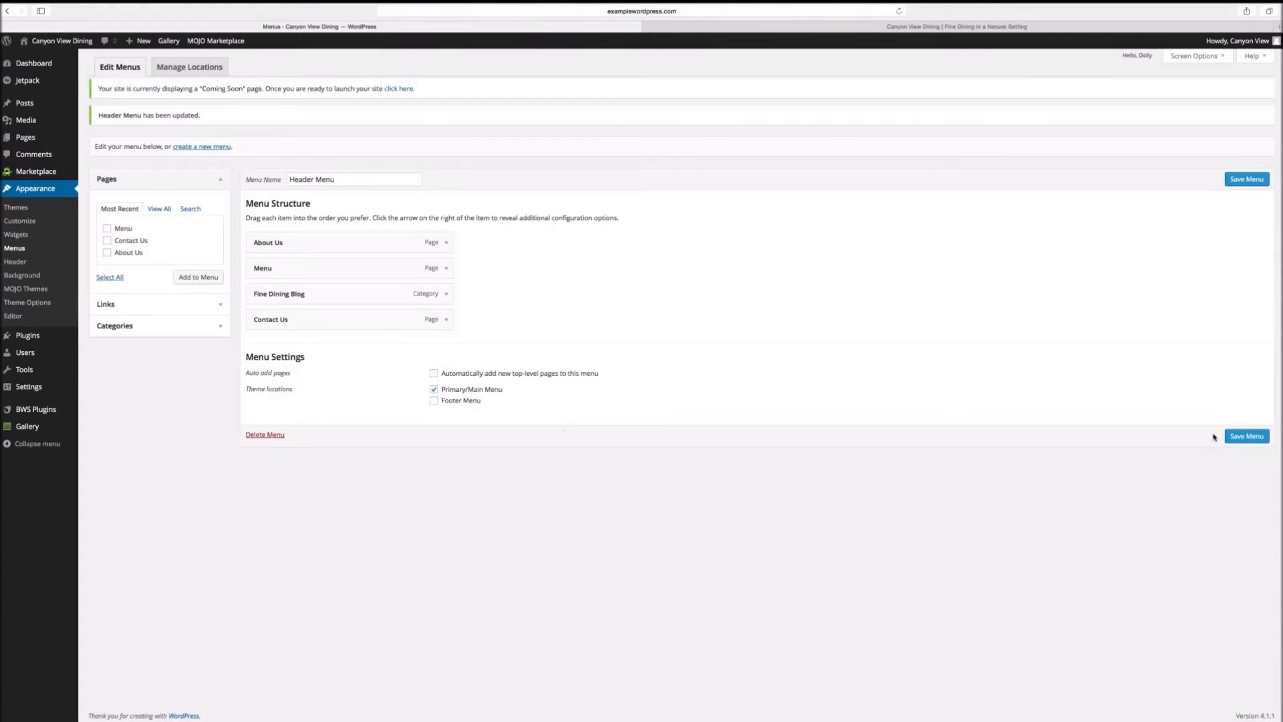
Save the Header Menu and check the result on the live Canyon View Dining site.
{"action": "left_click", "coordinate": [1247, 435]}
{"action": "left_click", "coordinate": [862, 30]}
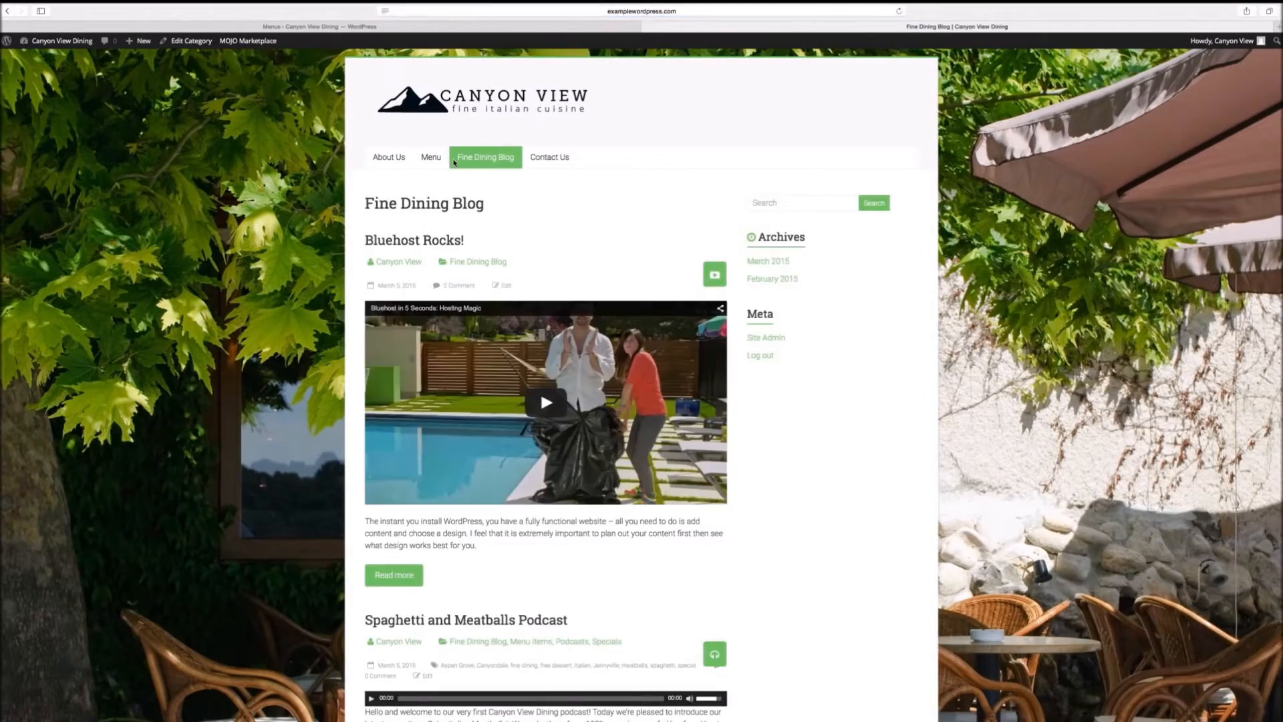
{"action": "scroll", "coordinate": [547, 288], "scroll_direction": "down", "scroll_amount": 5}
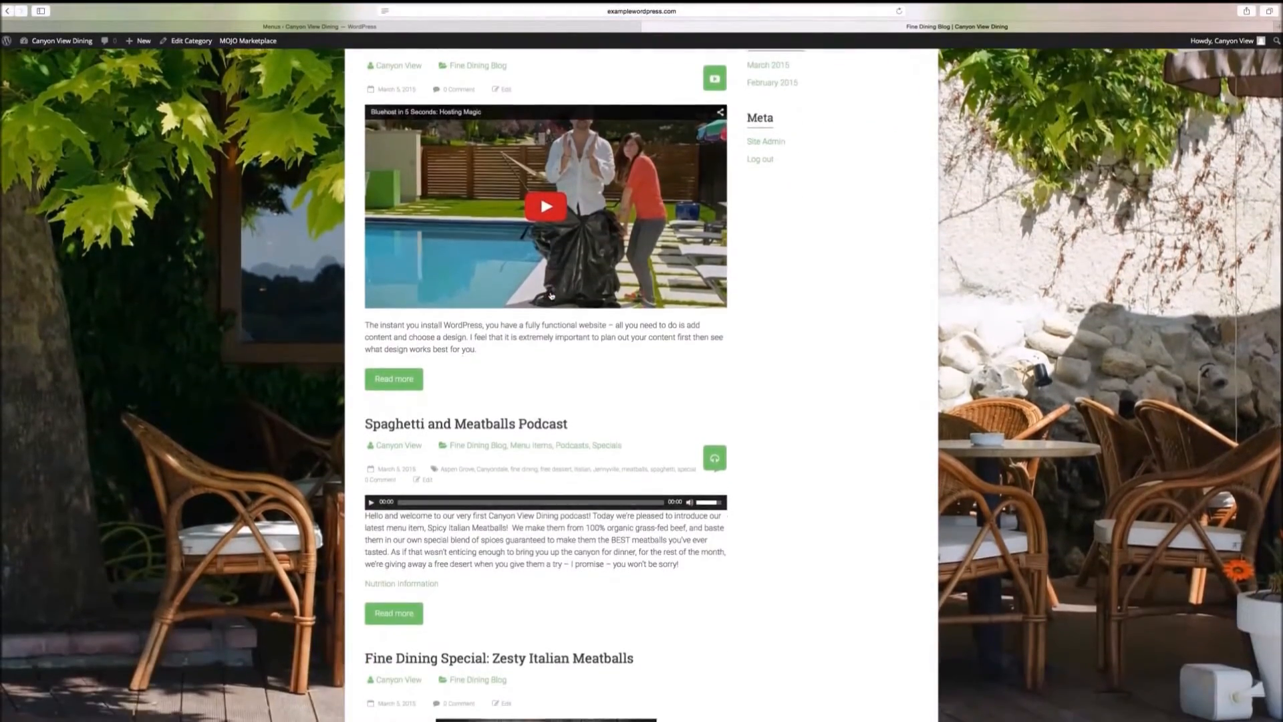
{"action": "scroll", "coordinate": [551, 294], "scroll_direction": "up", "scroll_amount": 5}
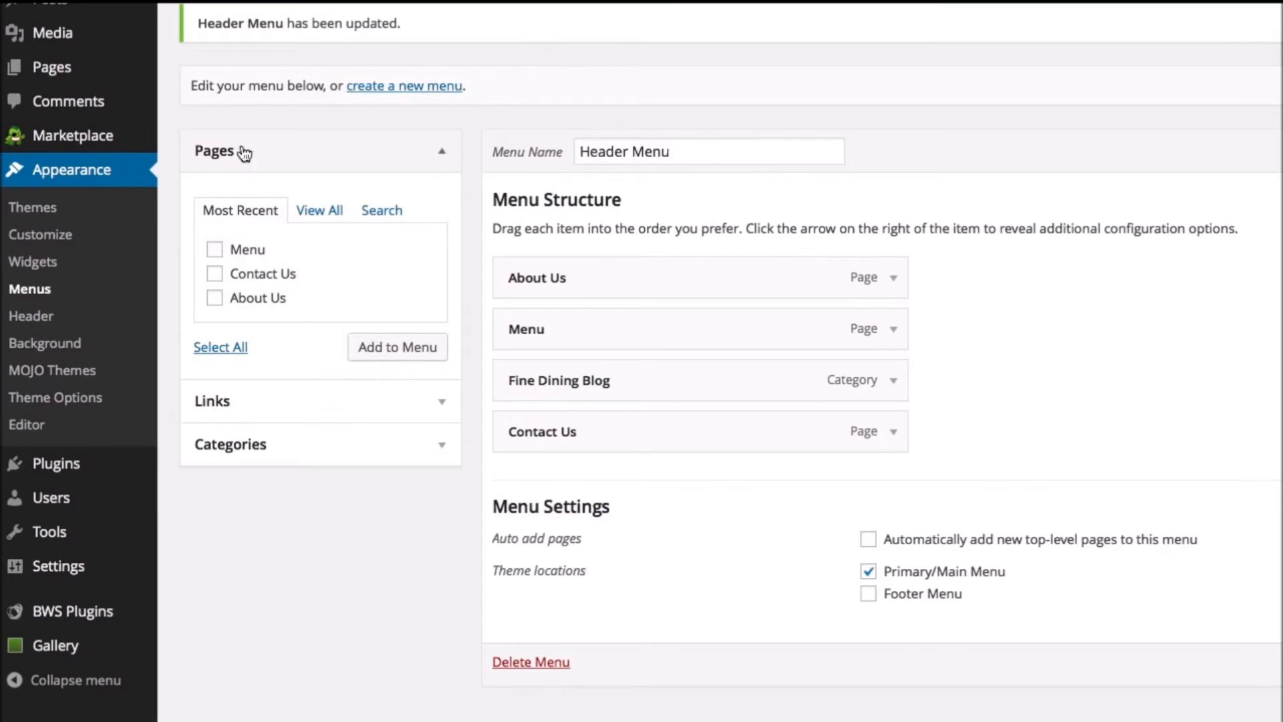
{"action": "left_click", "coordinate": [35, 264]}
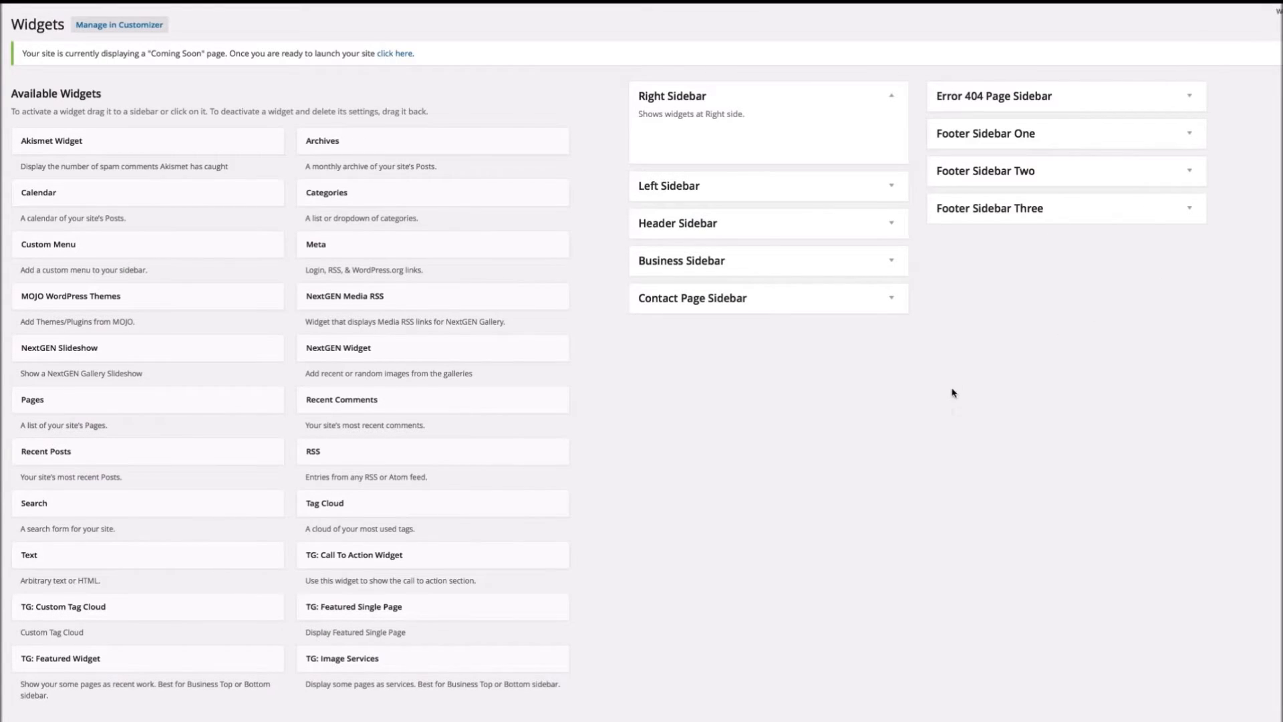
Fill the Right Sidebar with Categories, Archives, Calendar, Search and Tag Cloud widgets.
{"action": "left_click_drag", "start_coordinate": [318, 195], "coordinate": [724, 130]}
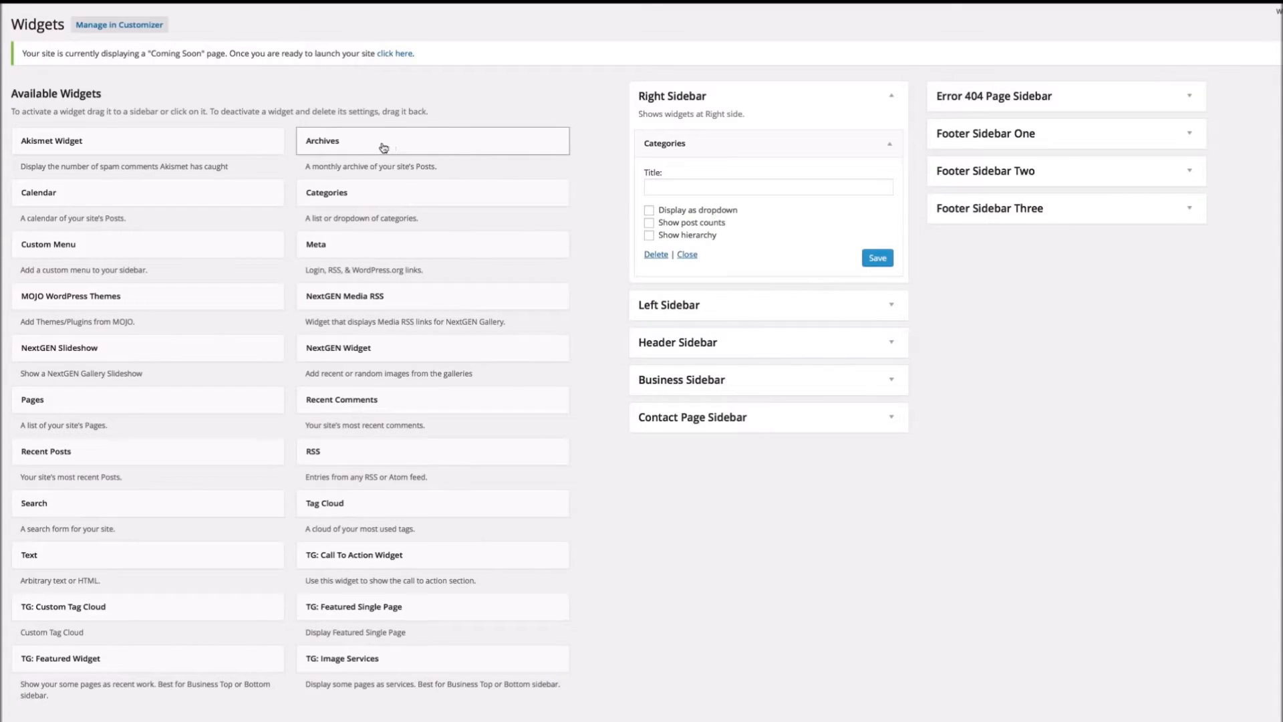
{"action": "left_click_drag", "start_coordinate": [383, 148], "coordinate": [733, 297]}
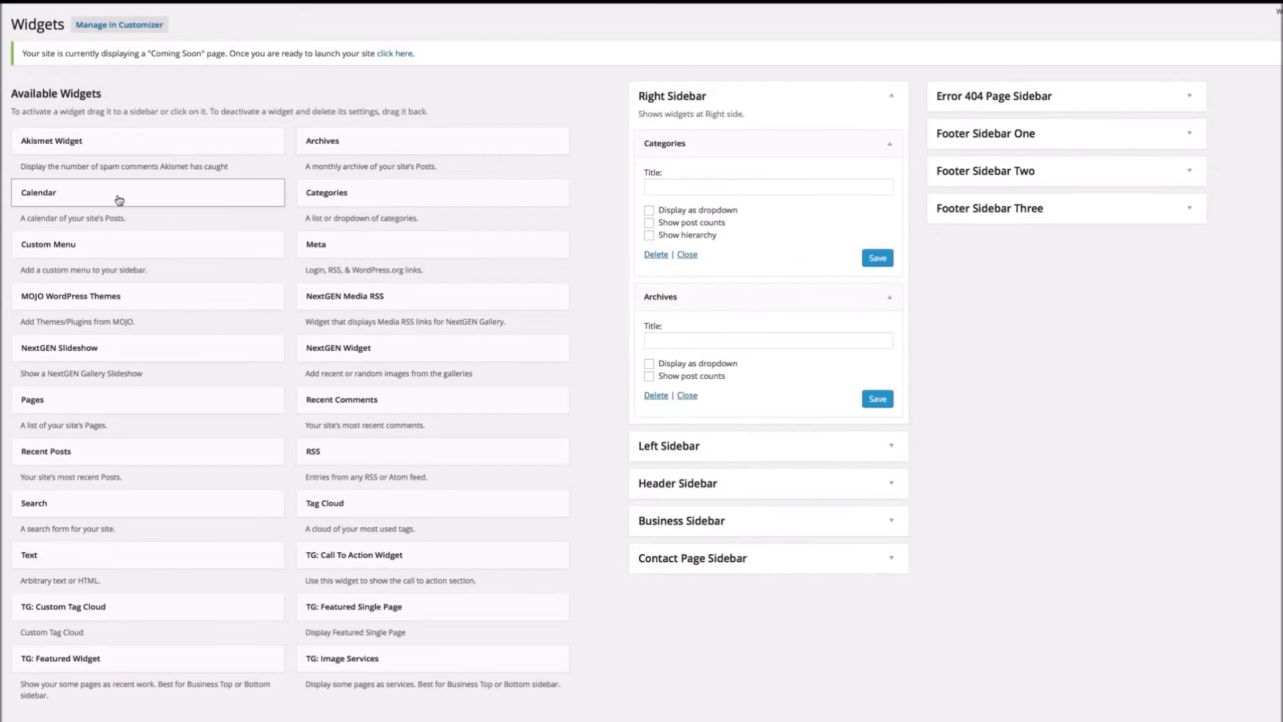
{"action": "left_click_drag", "start_coordinate": [119, 199], "coordinate": [681, 438]}
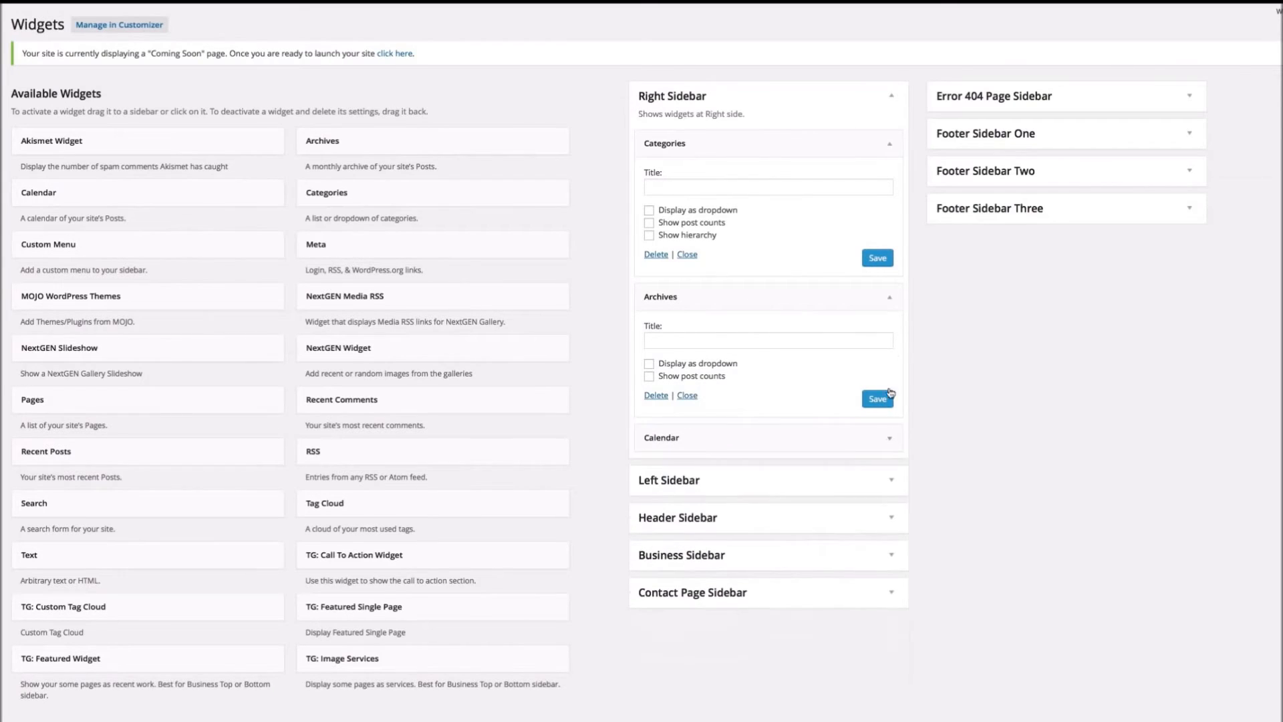
{"action": "left_click", "coordinate": [889, 297]}
{"action": "left_click", "coordinate": [890, 143]}
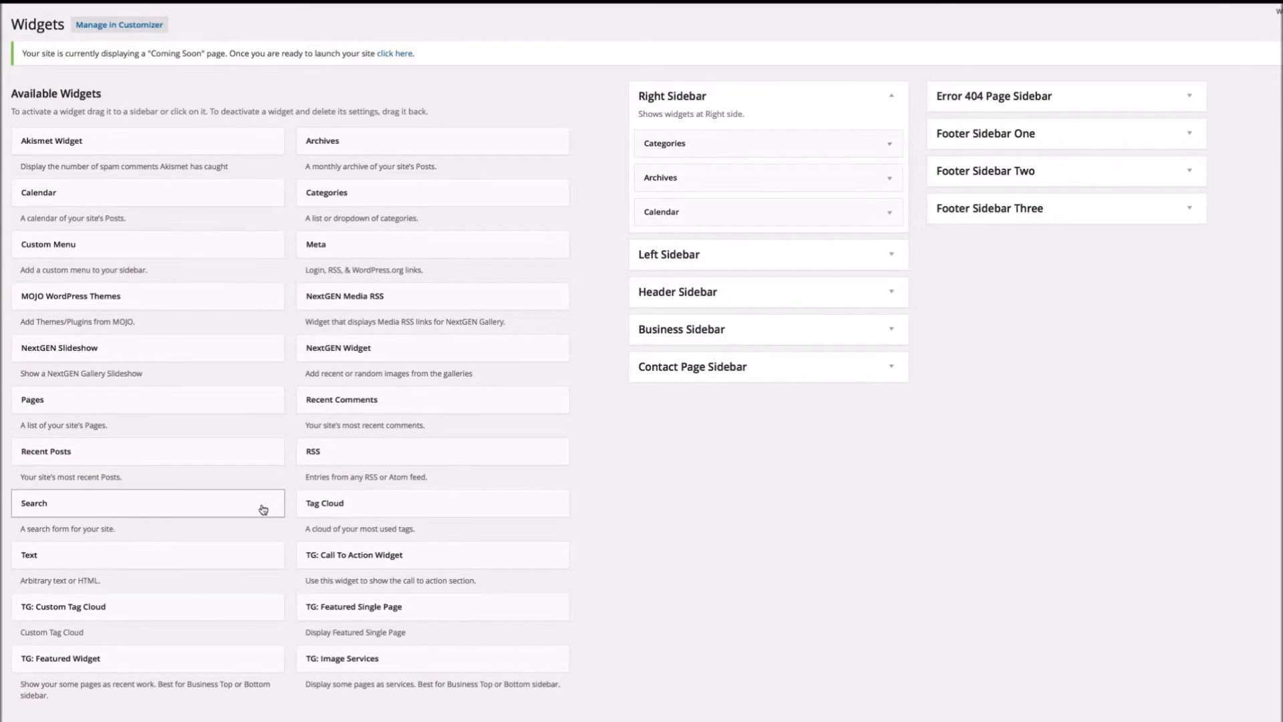
{"action": "left_click", "coordinate": [262, 509]}
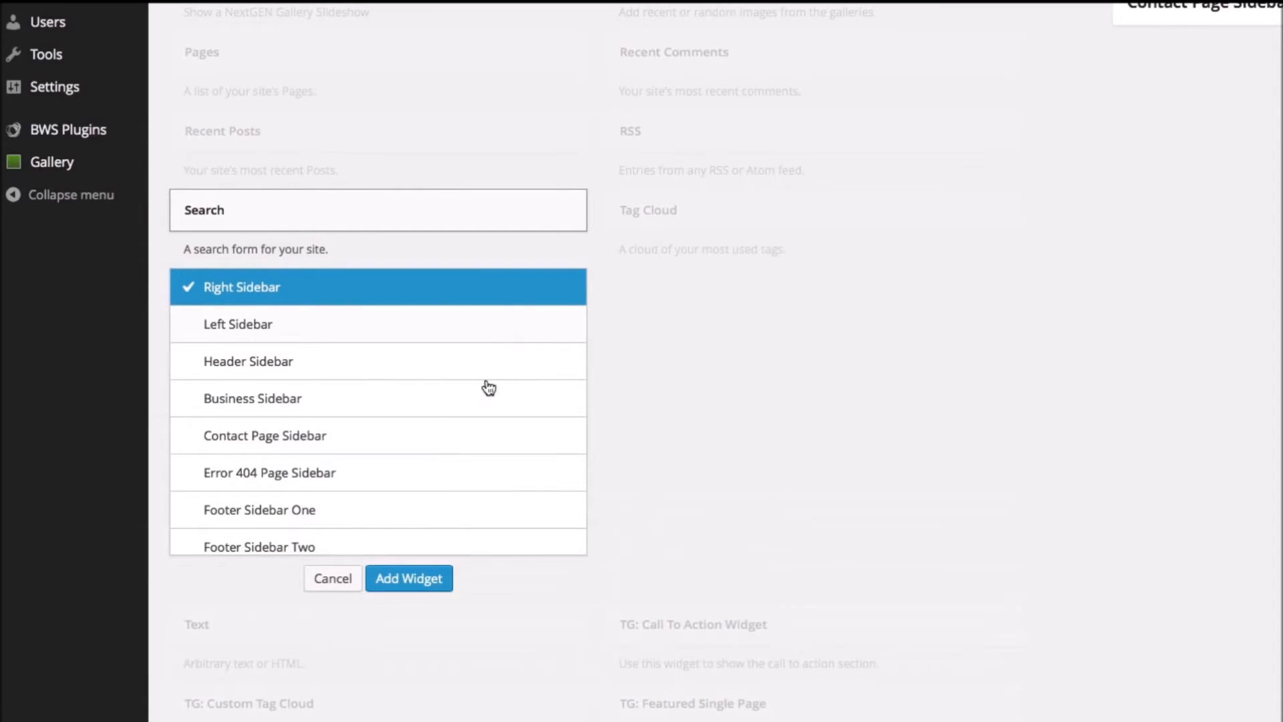
{"action": "left_click", "coordinate": [420, 585]}
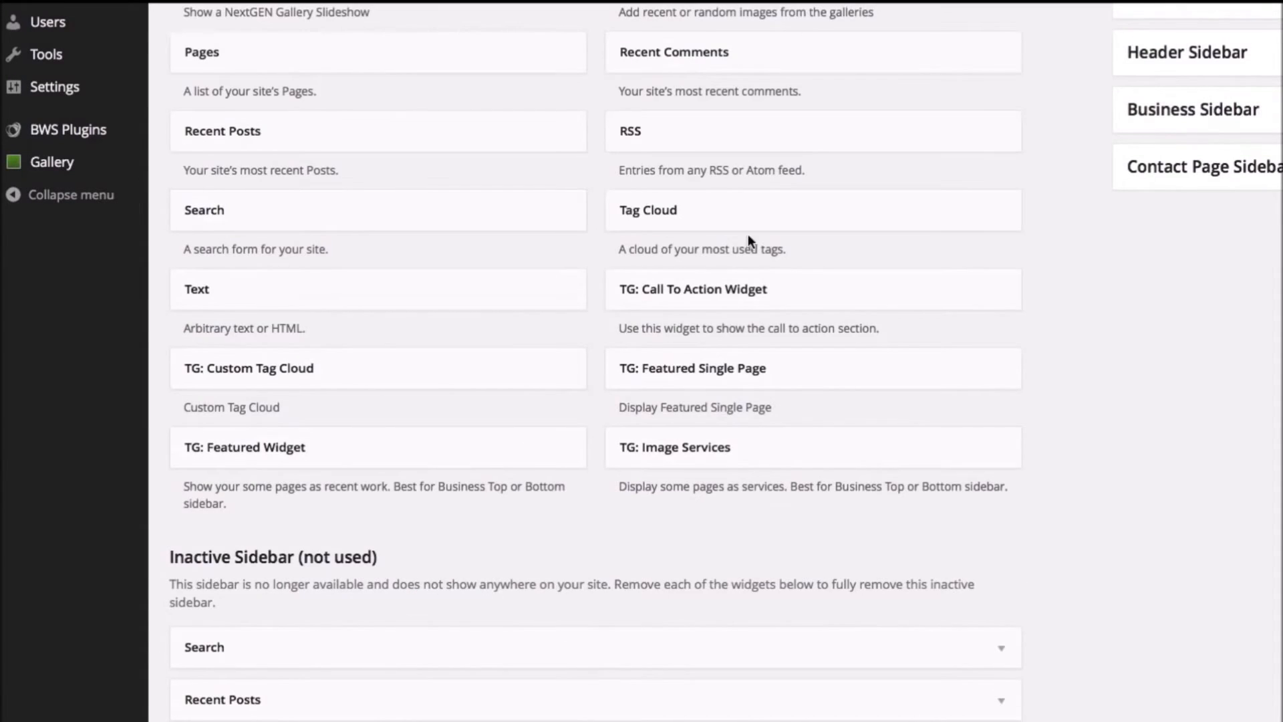
{"action": "left_click", "coordinate": [763, 225]}
{"action": "left_click", "coordinate": [817, 573]}
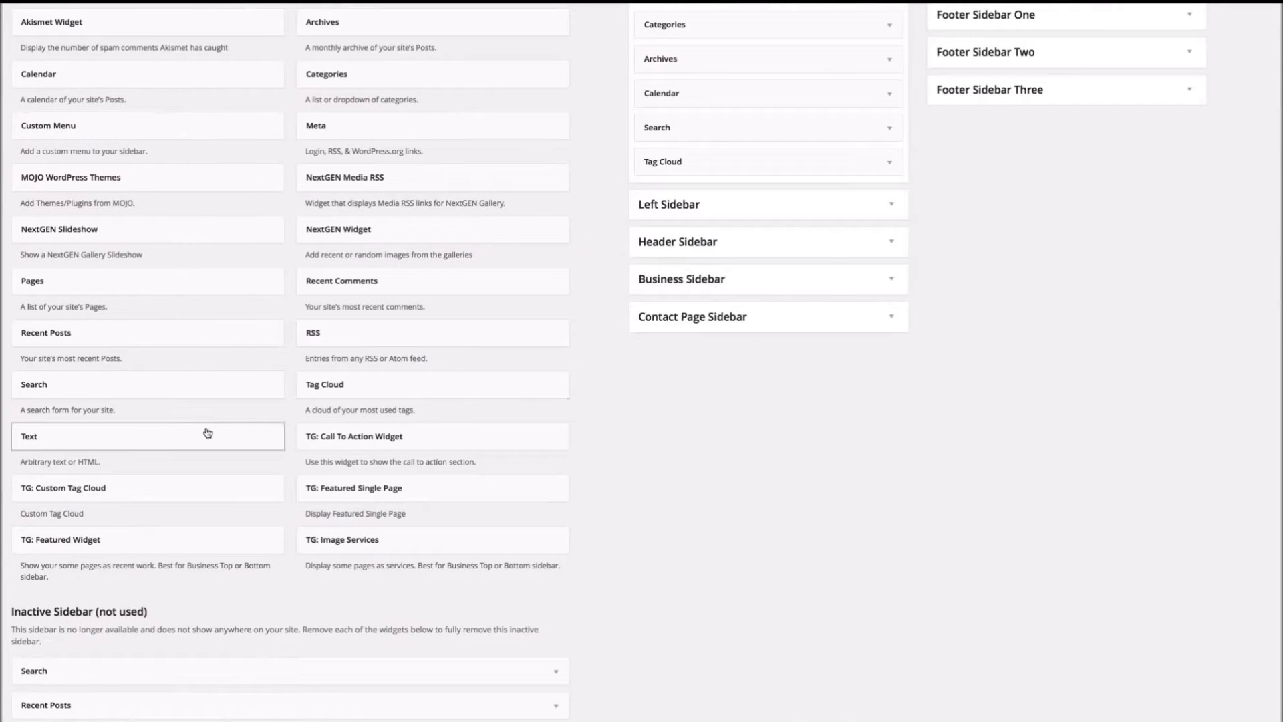
Add a Header Sidebar Text widget 'Come Visit Us Today!' with the address and 'Open: M-S 12 PM-11PM'.
{"action": "left_click_drag", "start_coordinate": [166, 442], "coordinate": [767, 244]}
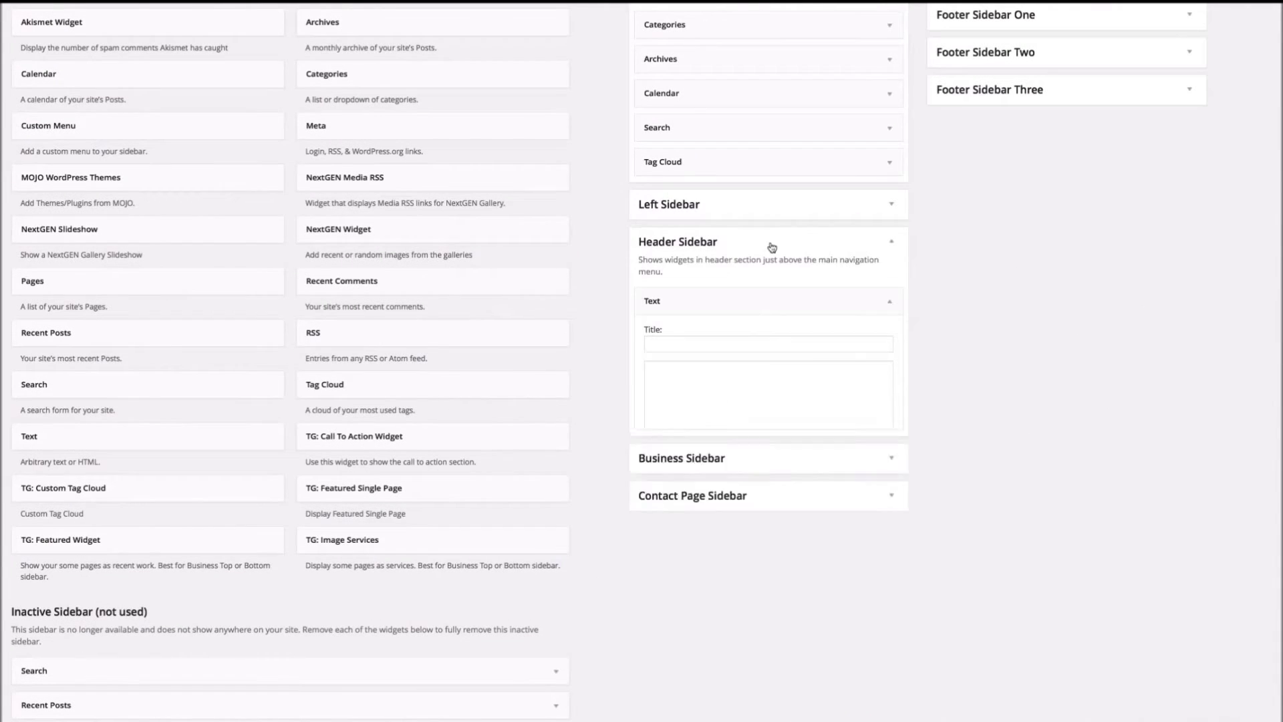
{"action": "left_click", "coordinate": [847, 346]}
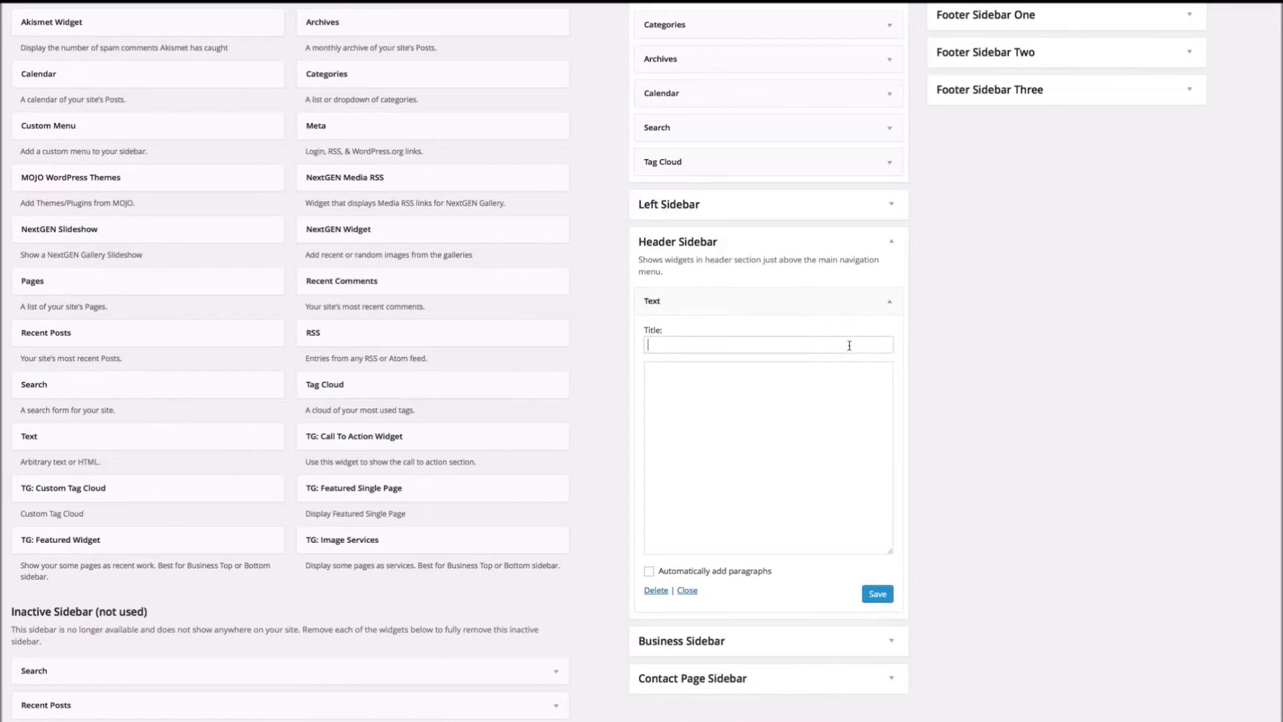
{"action": "type", "text": "Come Visit Us Today!"}
{"action": "key", "text": "Tab"}
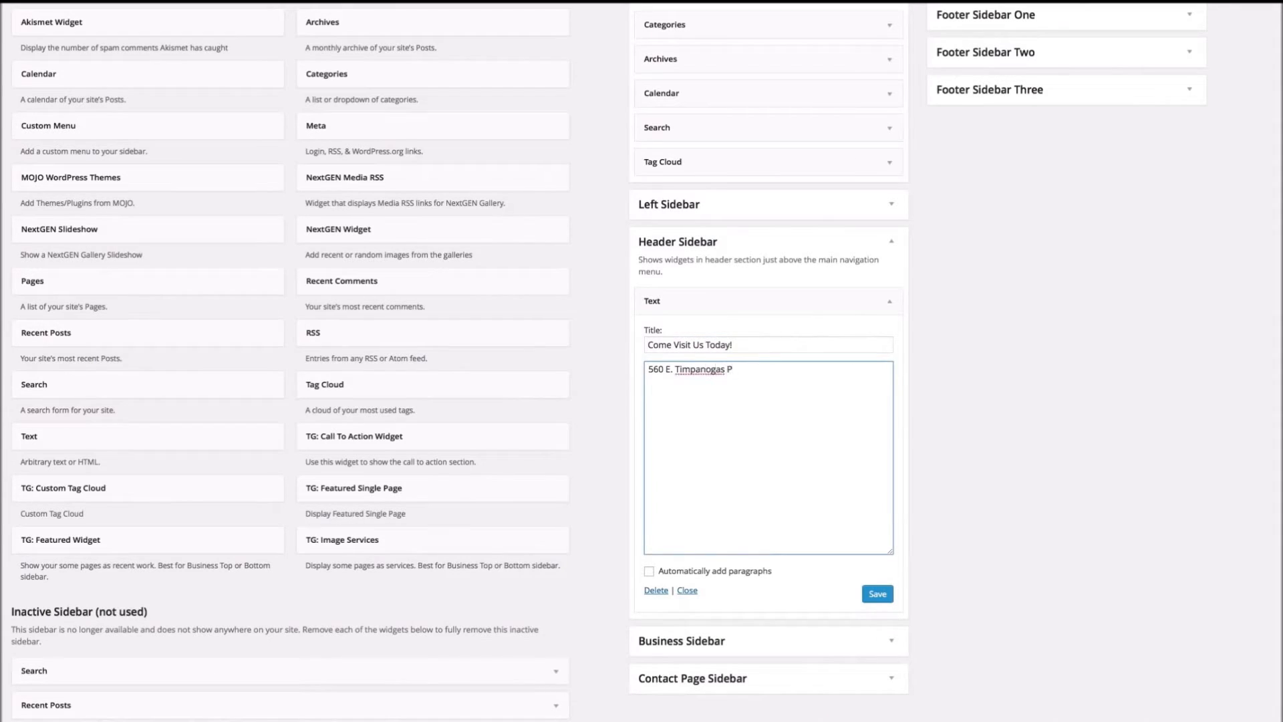
{"action": "type", "text": "7"}
{"action": "key", "text": "Return"}
{"action": "type", "text": "Open: M-S 12 PM-11PM"}
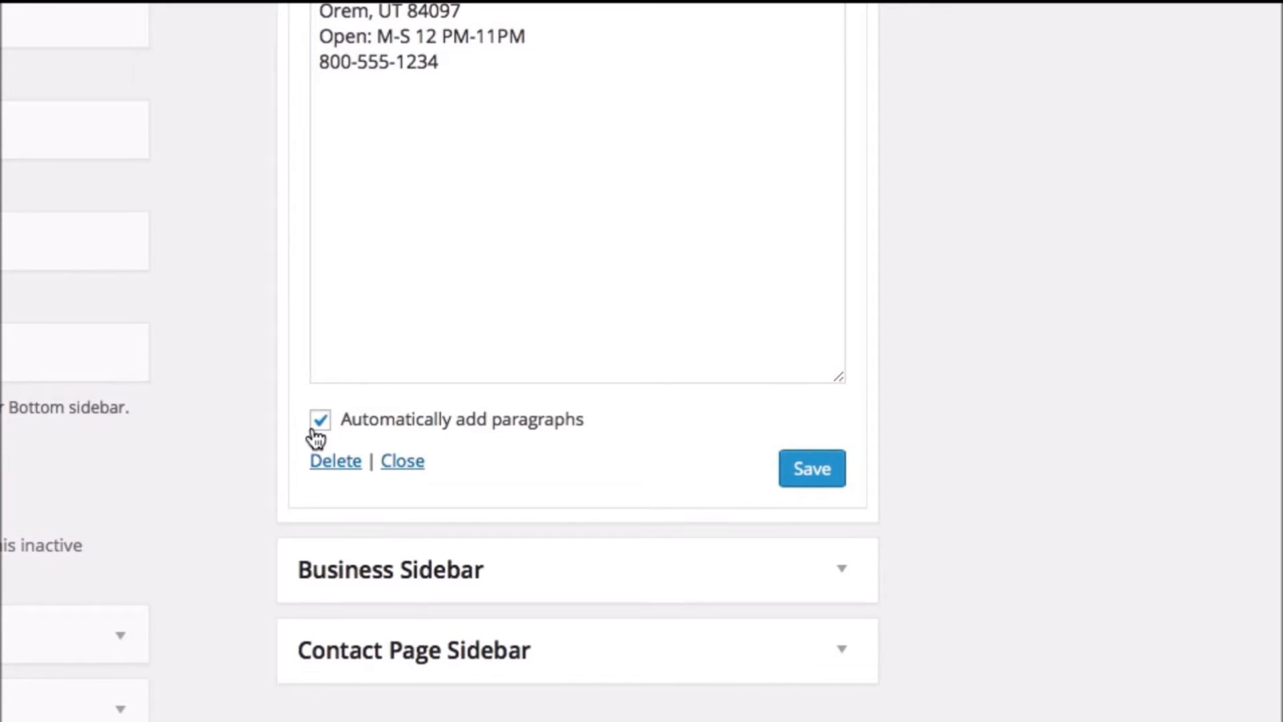
Save the header text widget and reload the live blog page to see it.
{"action": "left_click", "coordinate": [808, 475]}
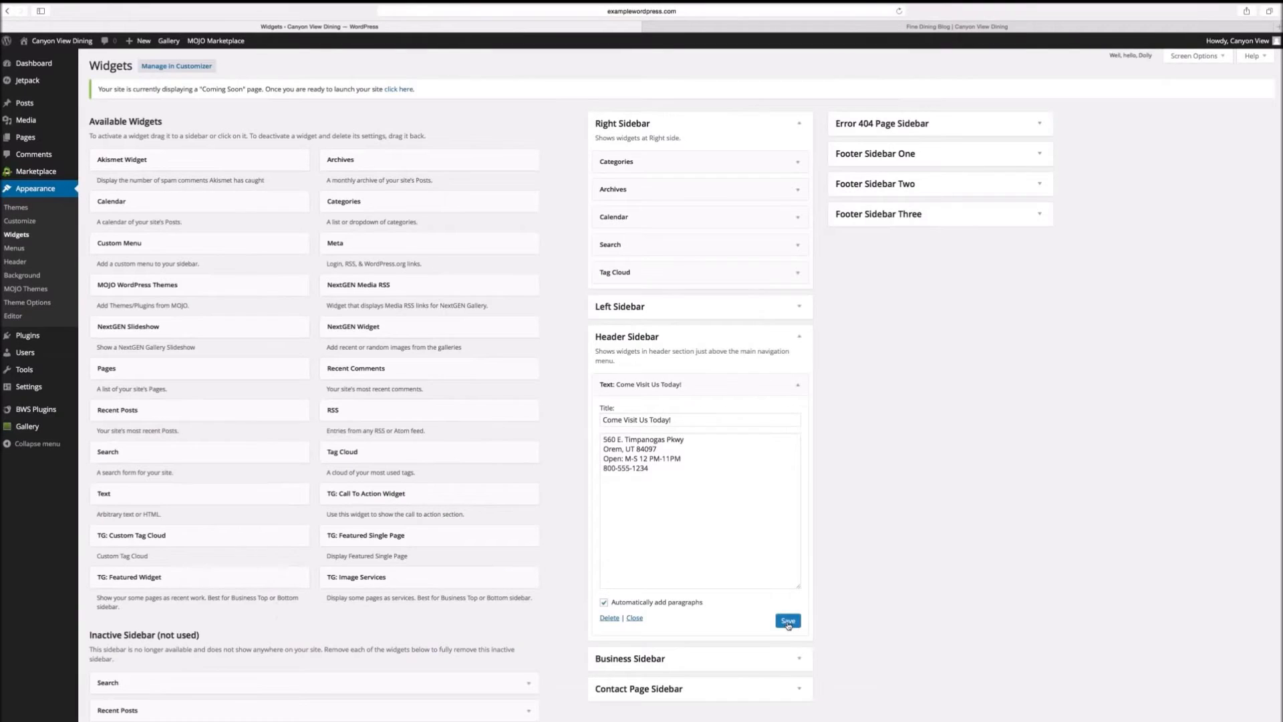
{"action": "left_click", "coordinate": [741, 27]}
{"action": "key", "text": "super+r"}
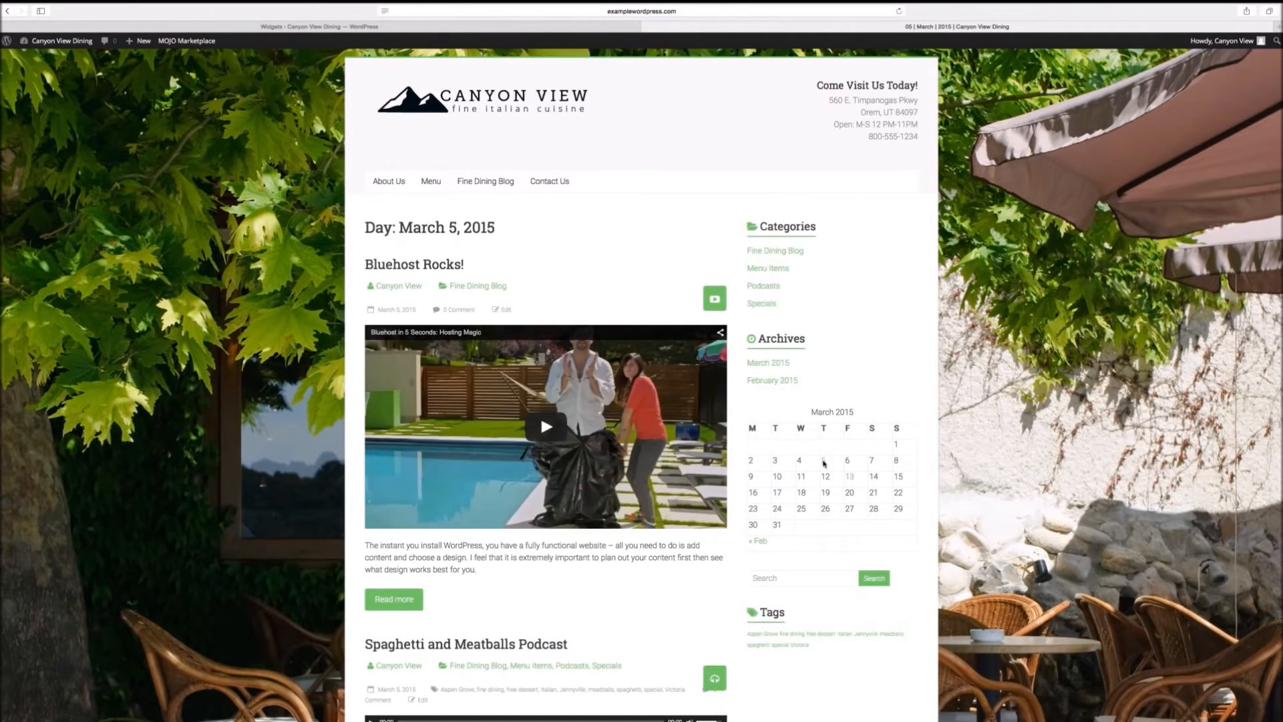
Open the Victoria tag archive from the tag cloud on the blog page.
{"action": "scroll", "coordinate": [815, 513], "scroll_direction": "down", "scroll_amount": 2}
{"action": "left_click", "coordinate": [800, 565]}
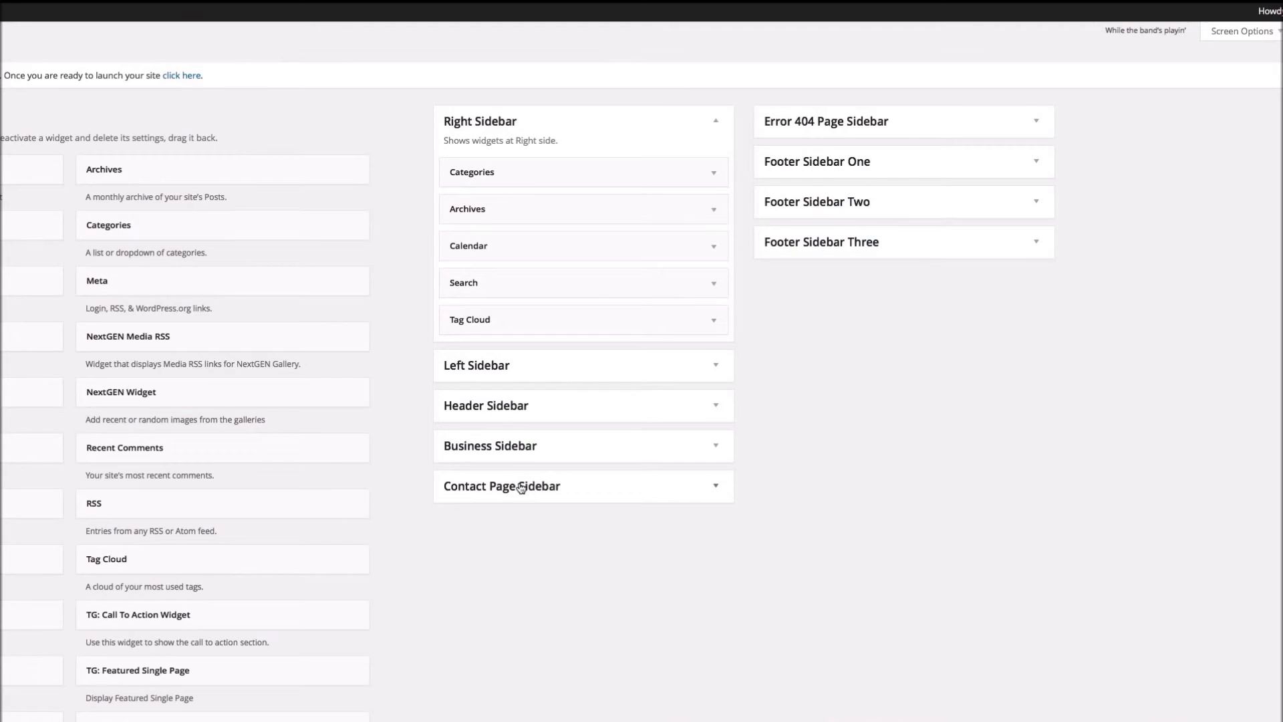
Add a Phone/Hours Text widget to the Contact Page Sidebar.
{"action": "left_click", "coordinate": [521, 487]}
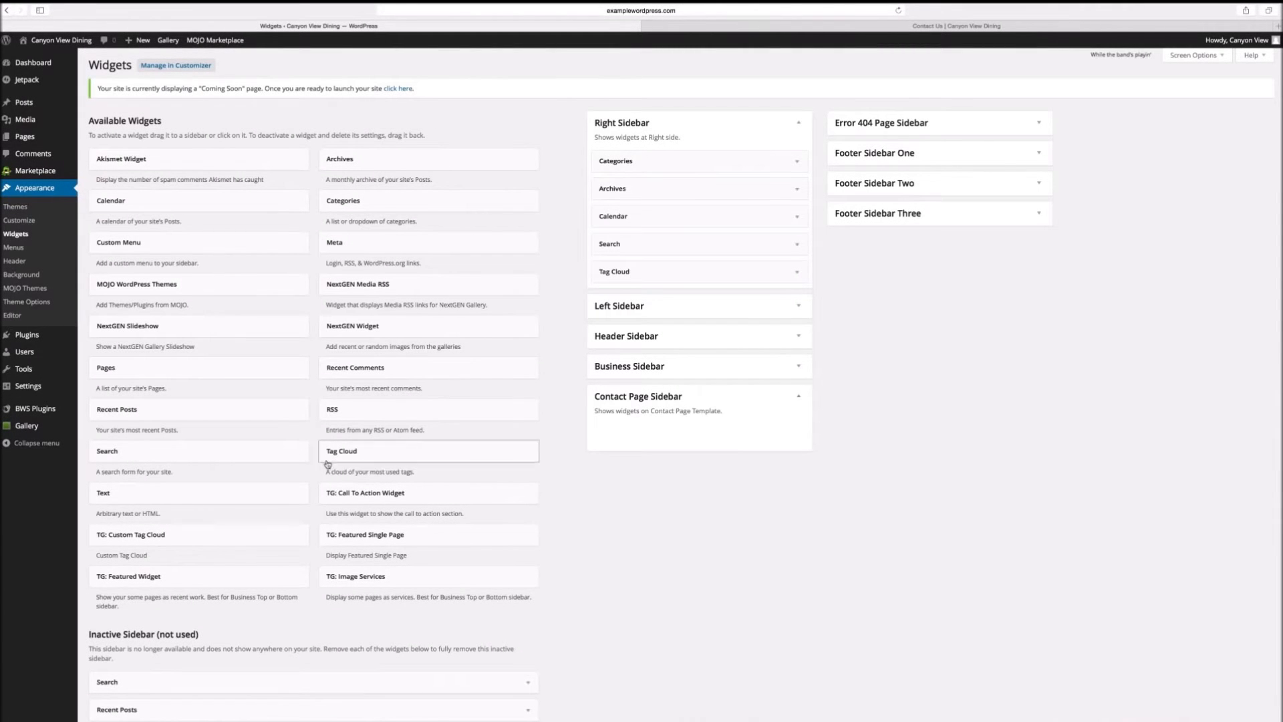
{"action": "left_click_drag", "start_coordinate": [213, 493], "coordinate": [667, 425]}
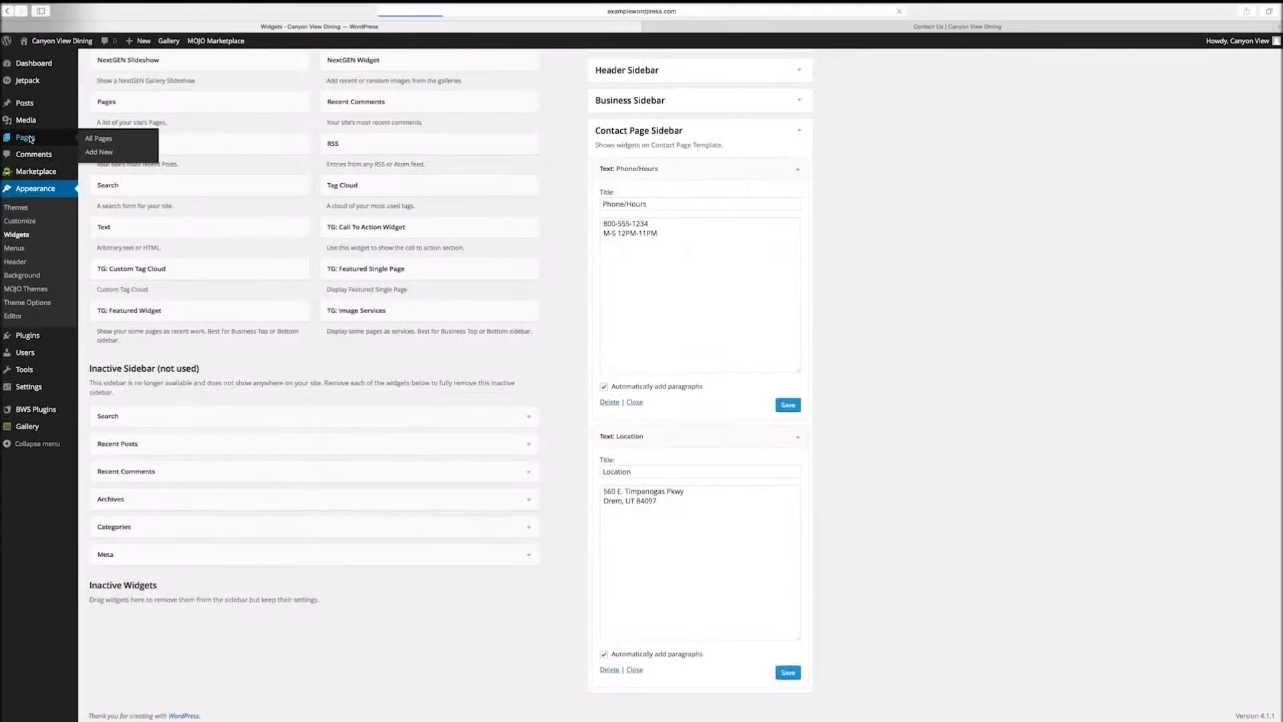
{"action": "left_click", "coordinate": [100, 133]}
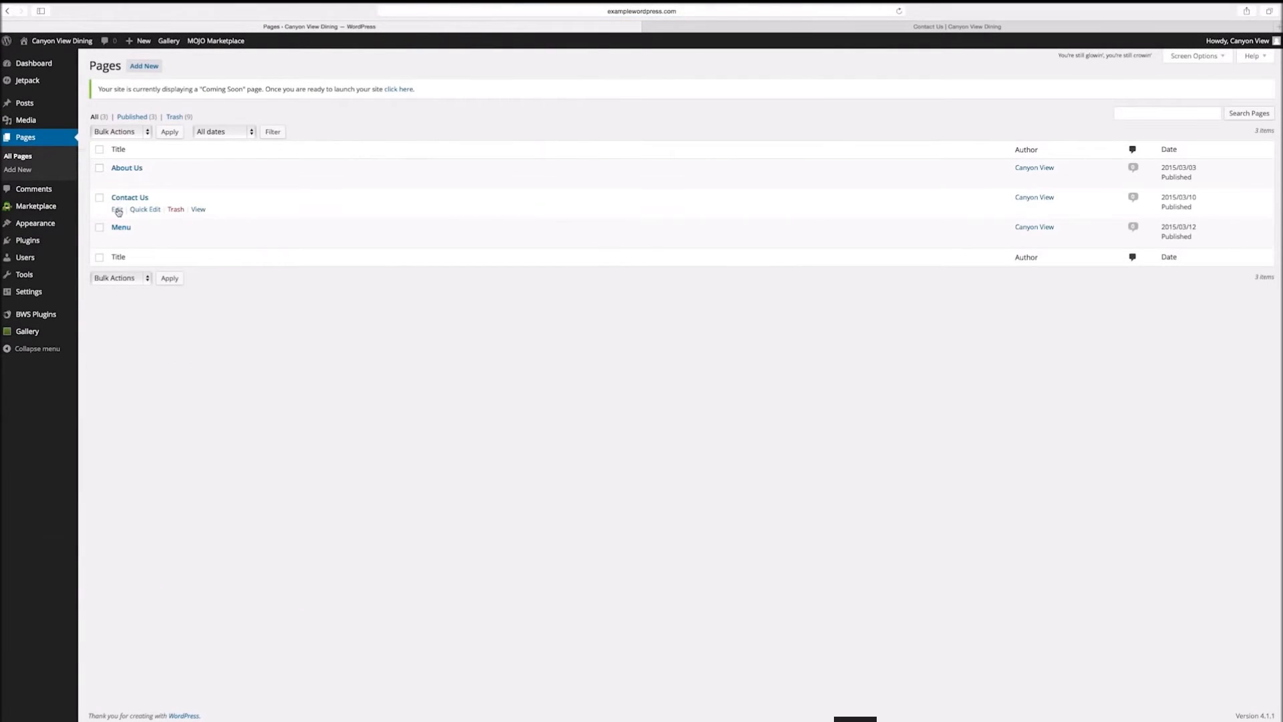
Switch the Contact Us page to the Contact Page Template and update it.
{"action": "left_click", "coordinate": [118, 210]}
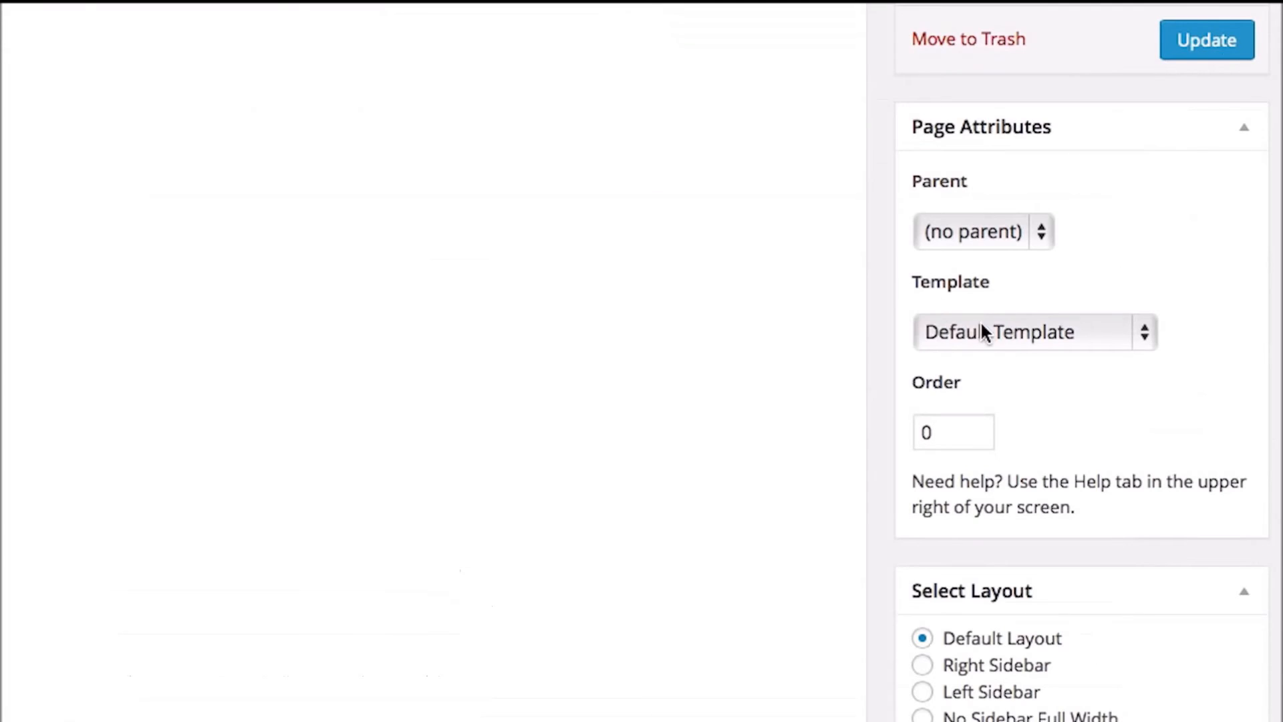
{"action": "left_click", "coordinate": [1168, 350]}
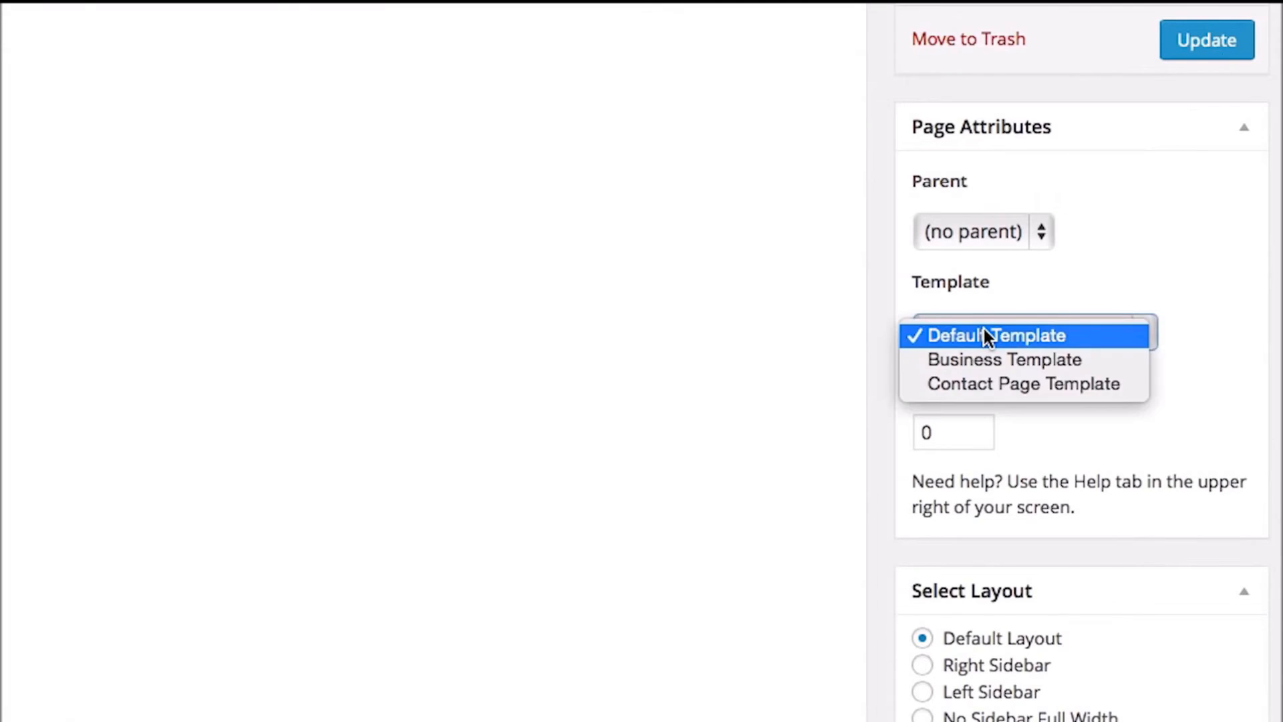
{"action": "left_click", "coordinate": [980, 385]}
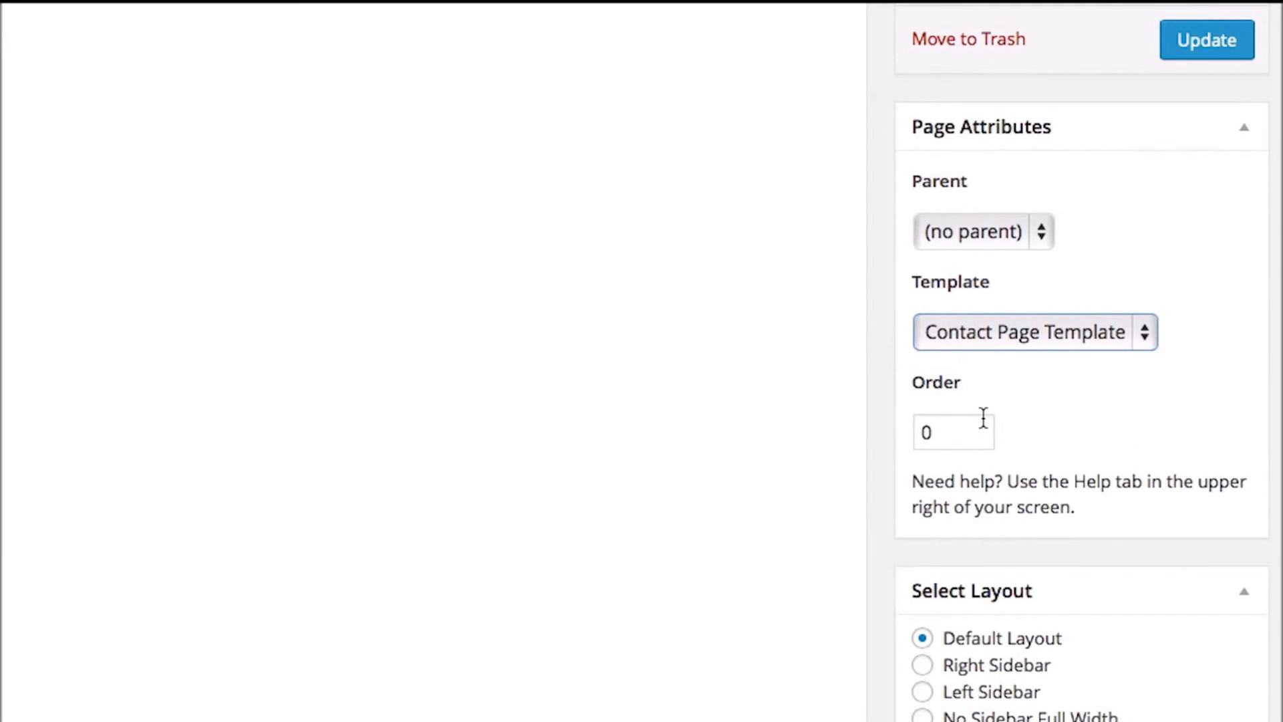
{"action": "left_click", "coordinate": [1204, 39]}
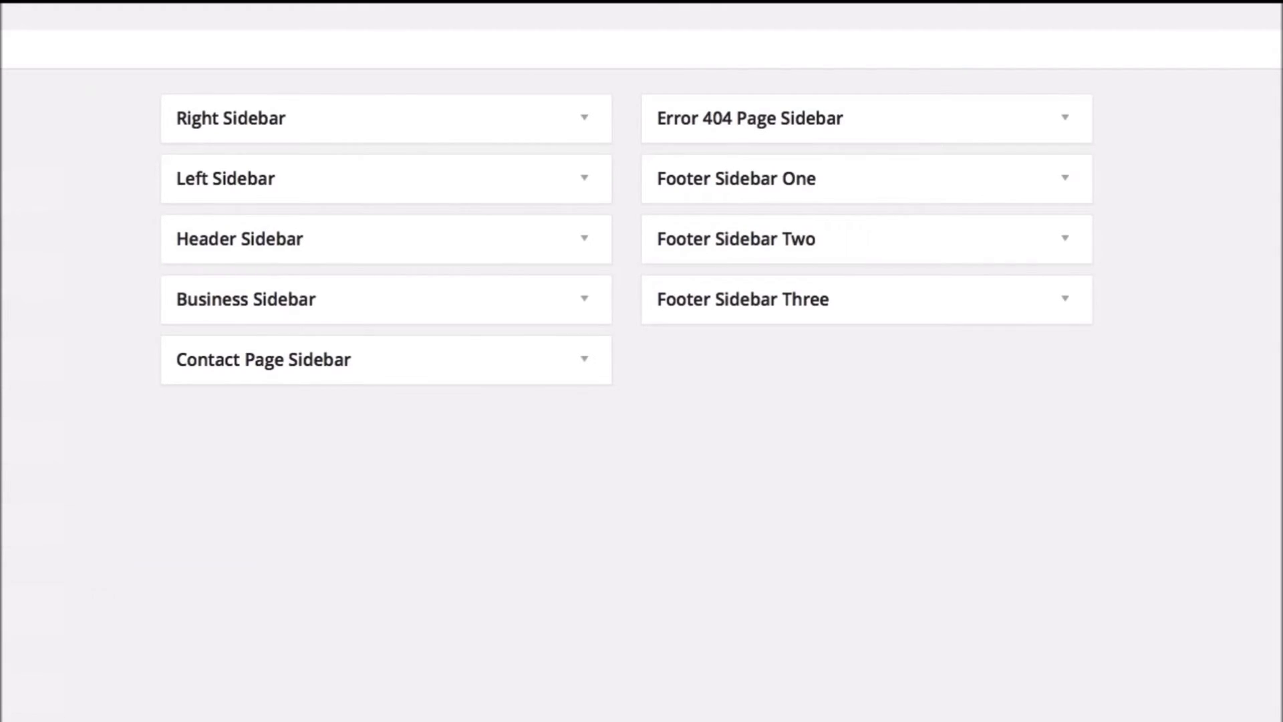
Add Location and Hours Text widgets to Footer Sidebars One and Two, then view them on Contact Us.
{"action": "left_click", "coordinate": [226, 652]}
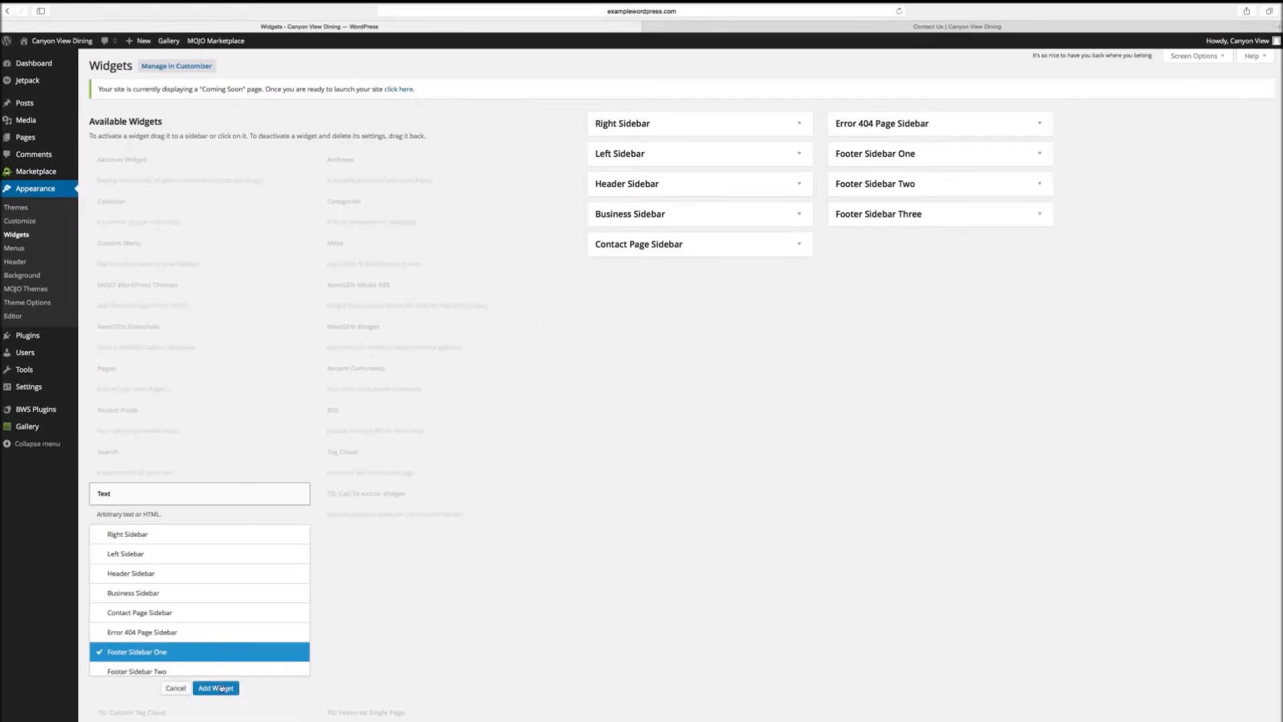
{"action": "left_click", "coordinate": [216, 687]}
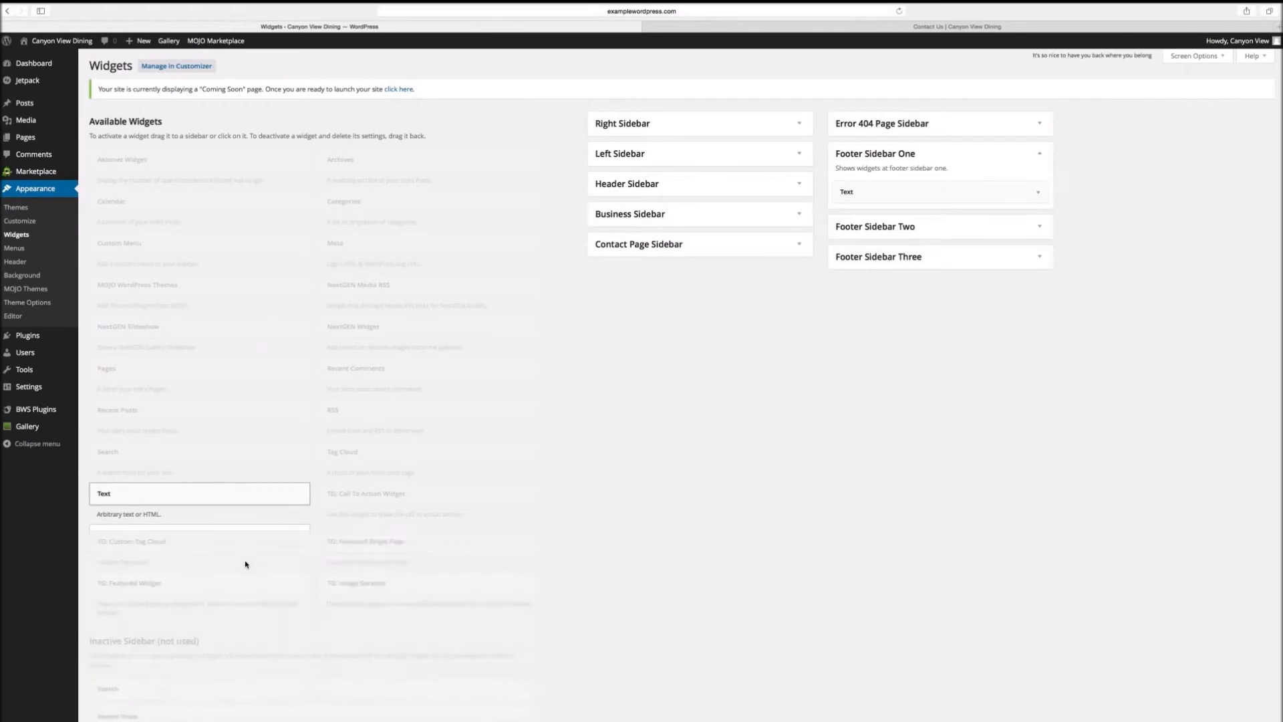
{"action": "left_click", "coordinate": [213, 688]}
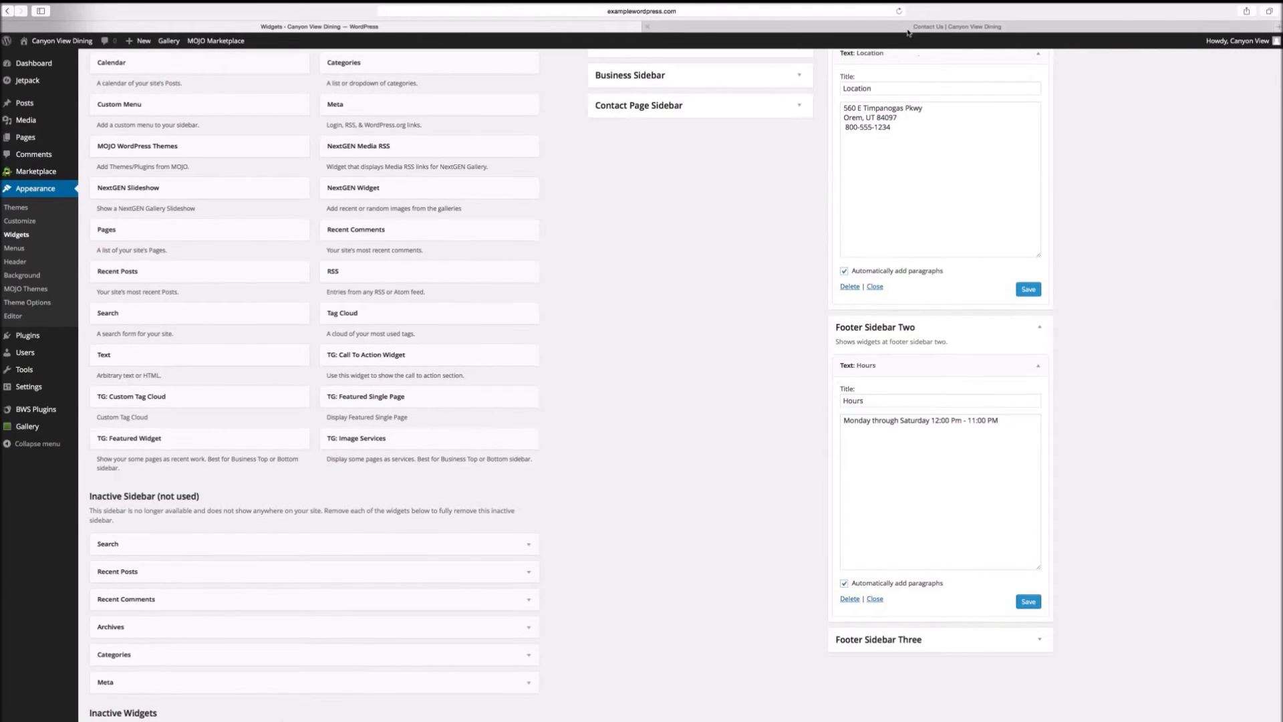
{"action": "left_click", "coordinate": [908, 28]}
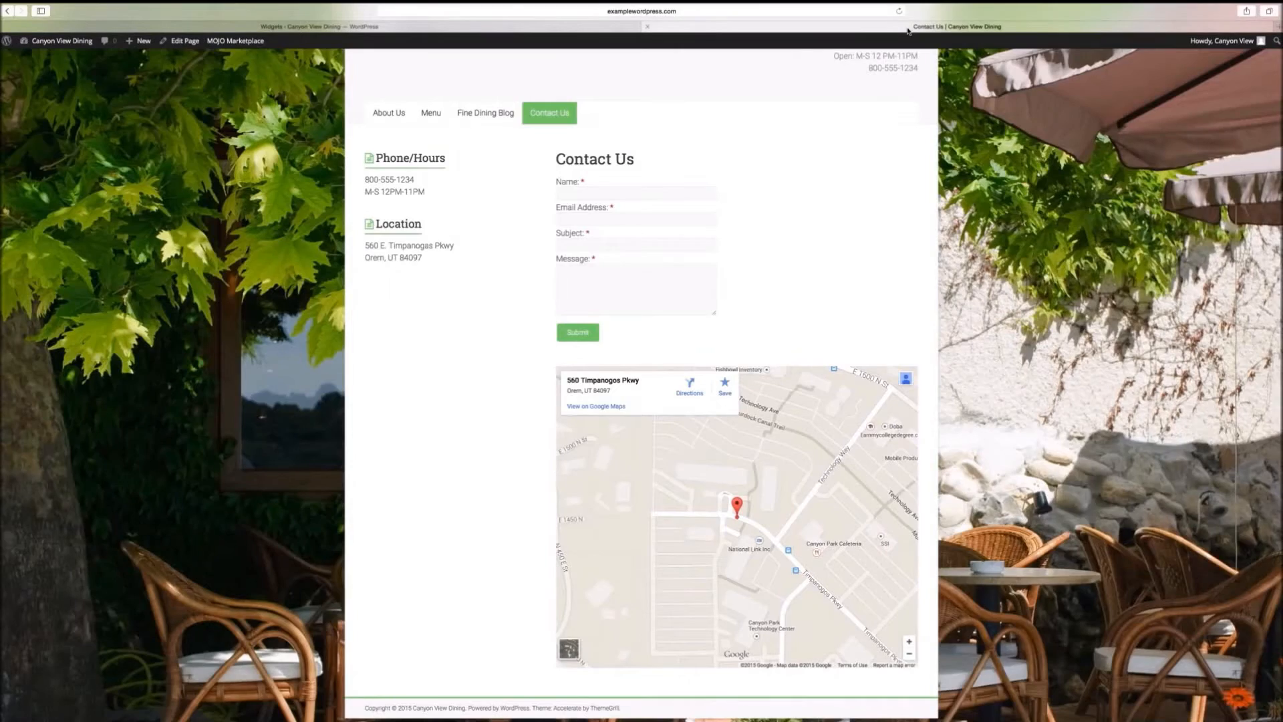
{"action": "scroll", "coordinate": [888, 266], "scroll_direction": "down", "scroll_amount": 3}
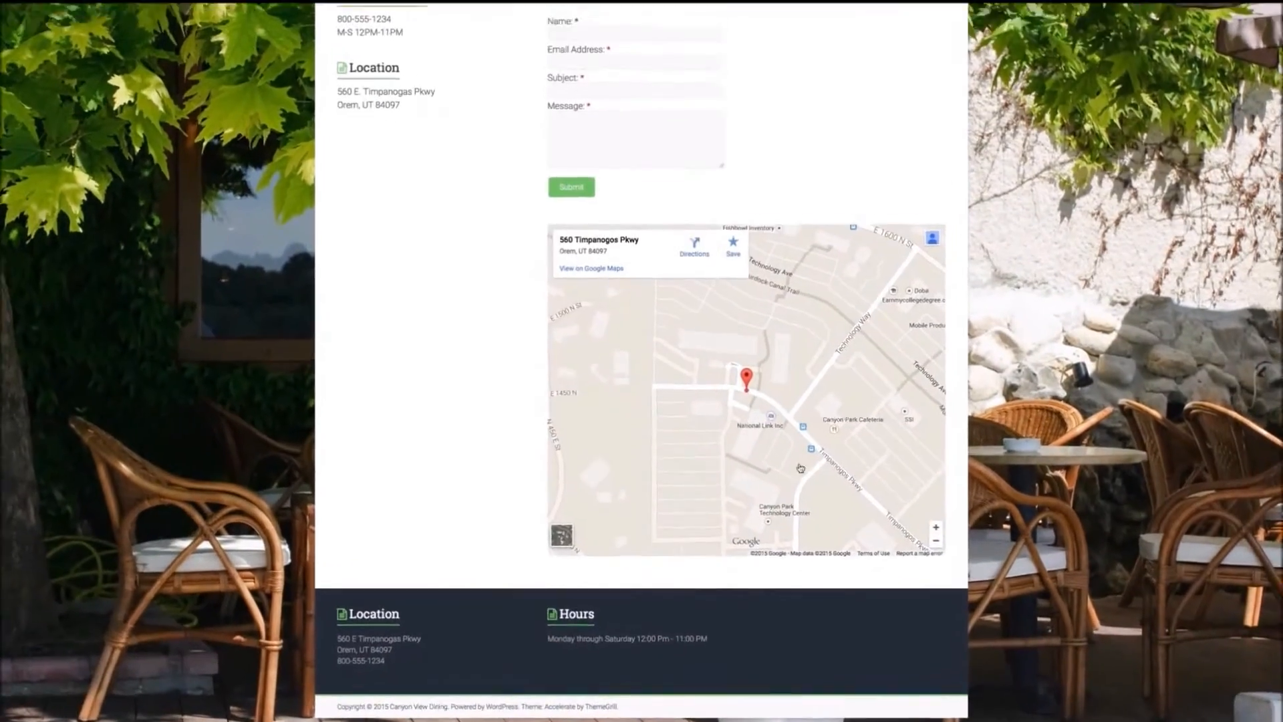